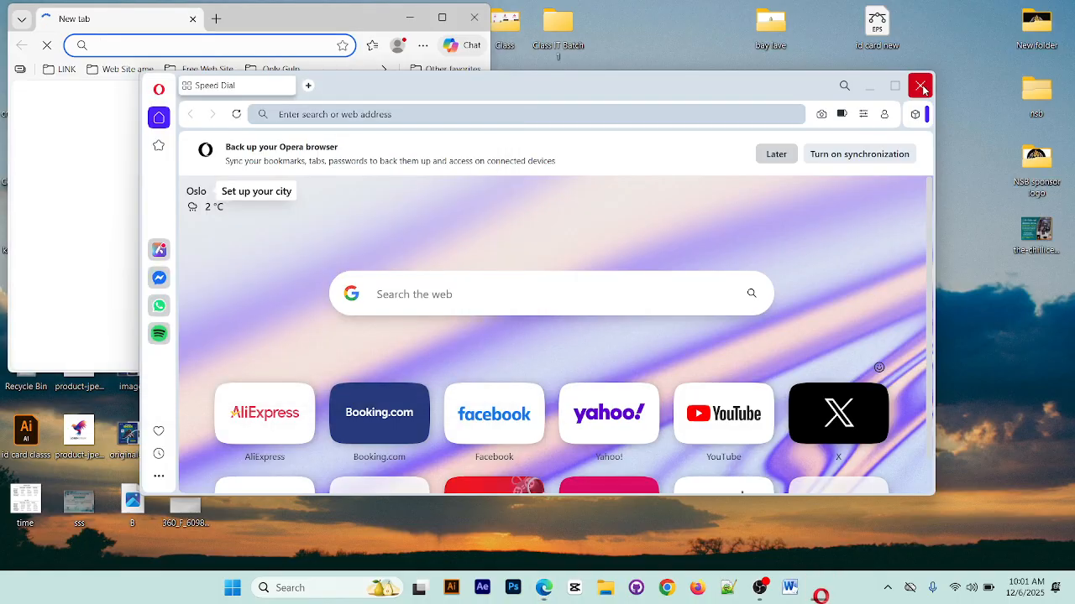
Close the Opera and Edge browser windows and refresh the desktop
click(922, 88)
click(475, 17)
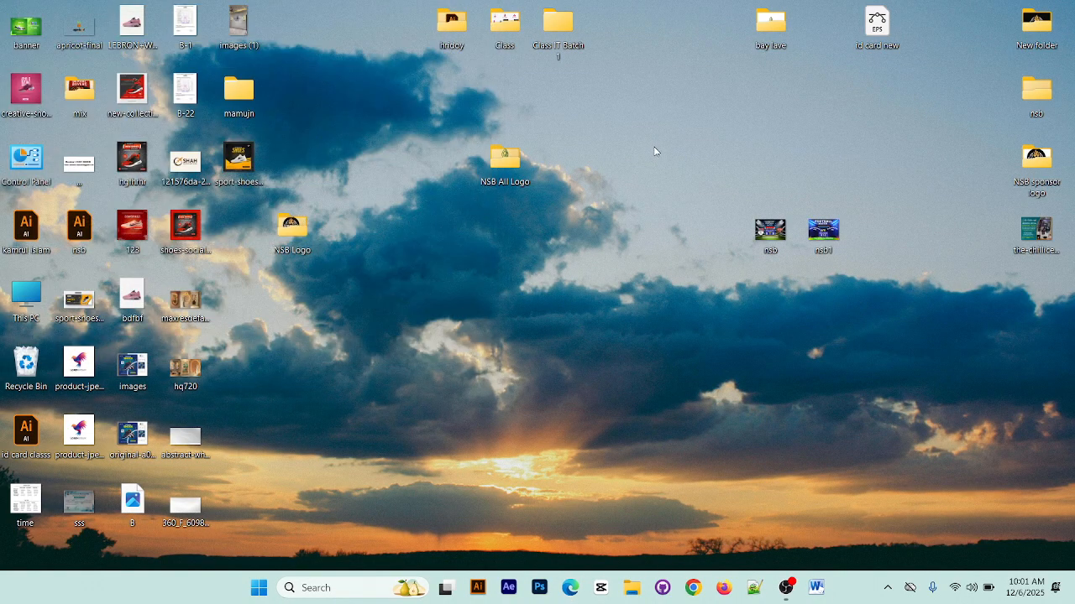
right_click(655, 154)
click(713, 213)
right_click(667, 186)
click(720, 243)
right_click(625, 167)
click(682, 223)
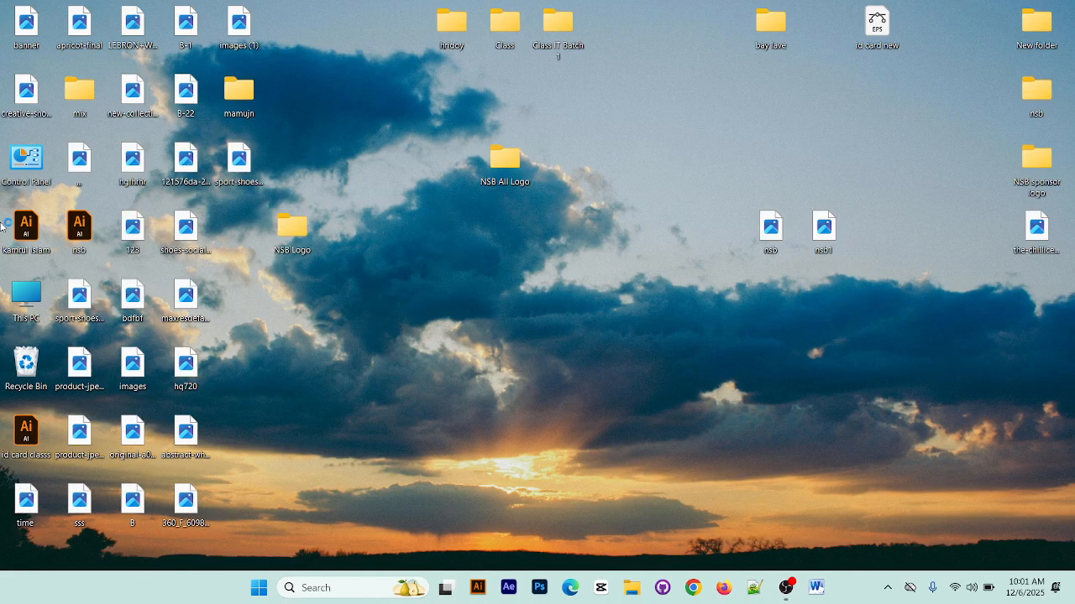
View the creative shoes advertisement image from the desktop, close the viewer and refresh the desktop
double_click(34, 108)
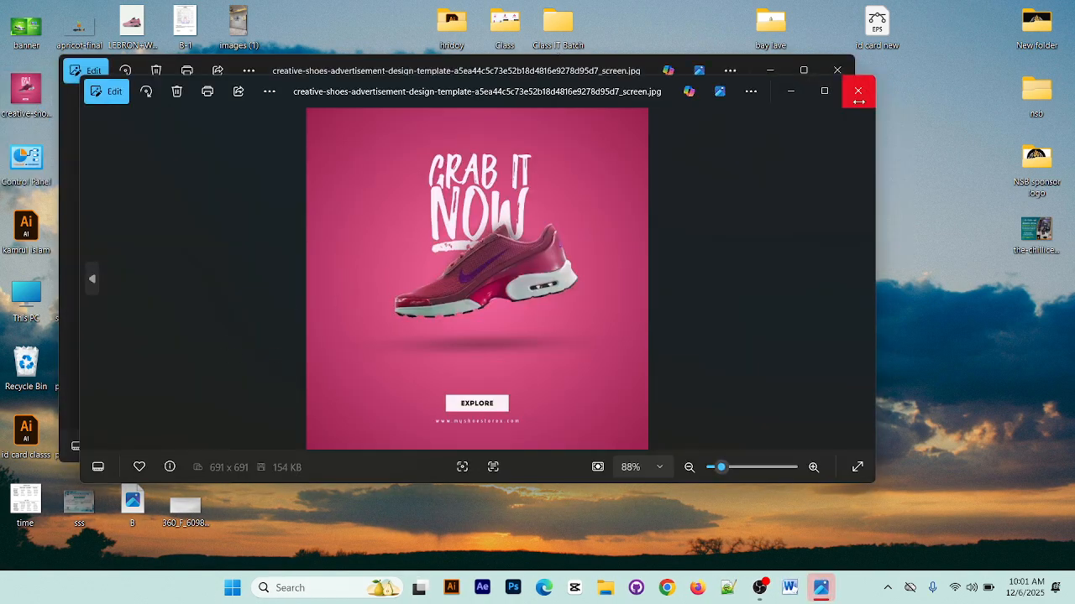
click(846, 74)
right_click(716, 116)
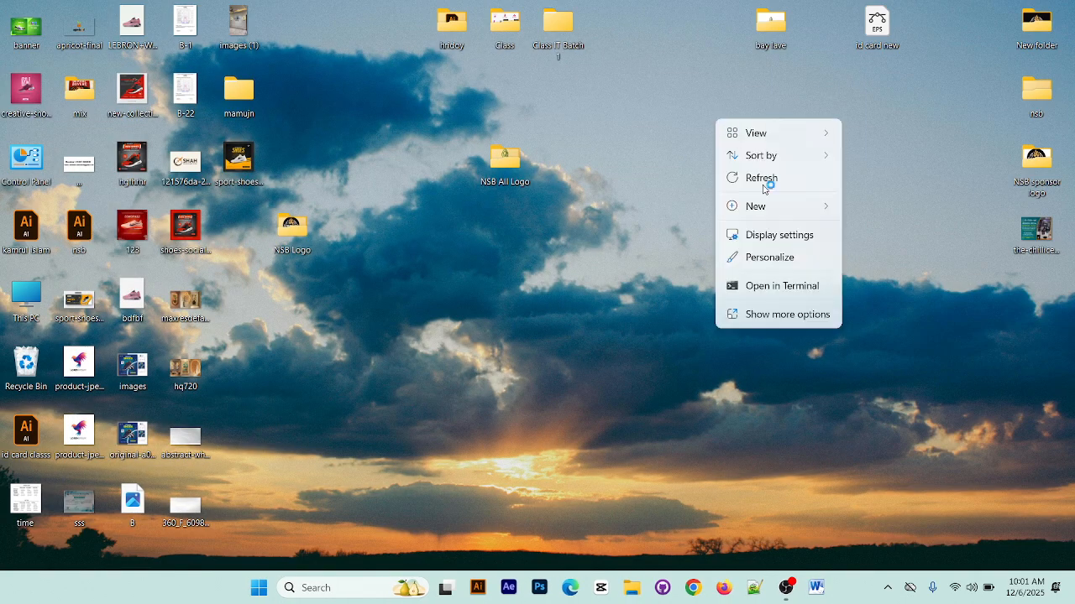
click(766, 177)
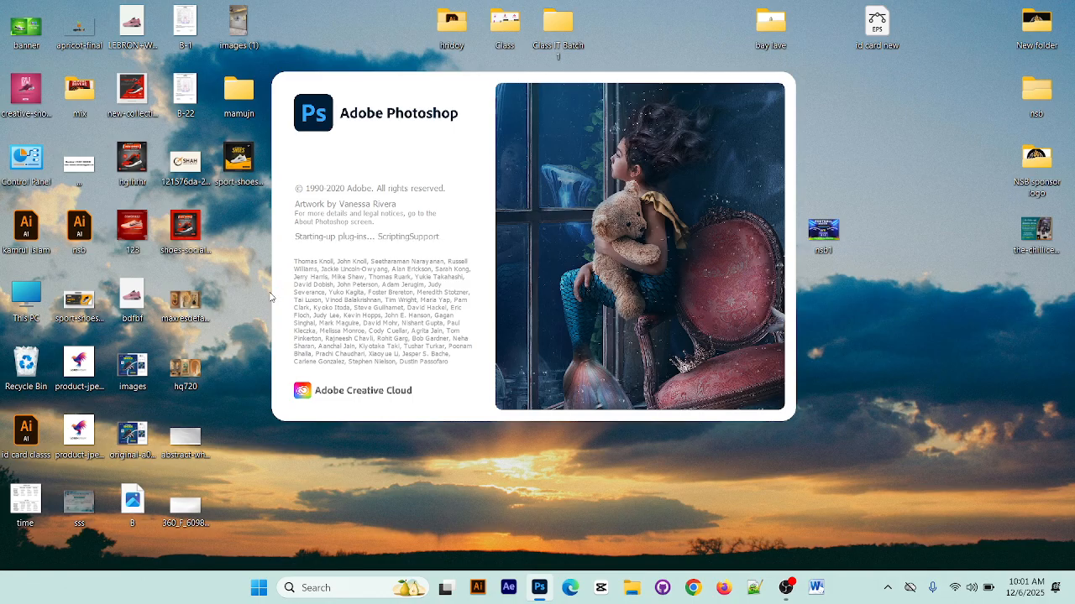
Switch to Photoshop and collapse the expanded Layers panel
right_click(873, 124)
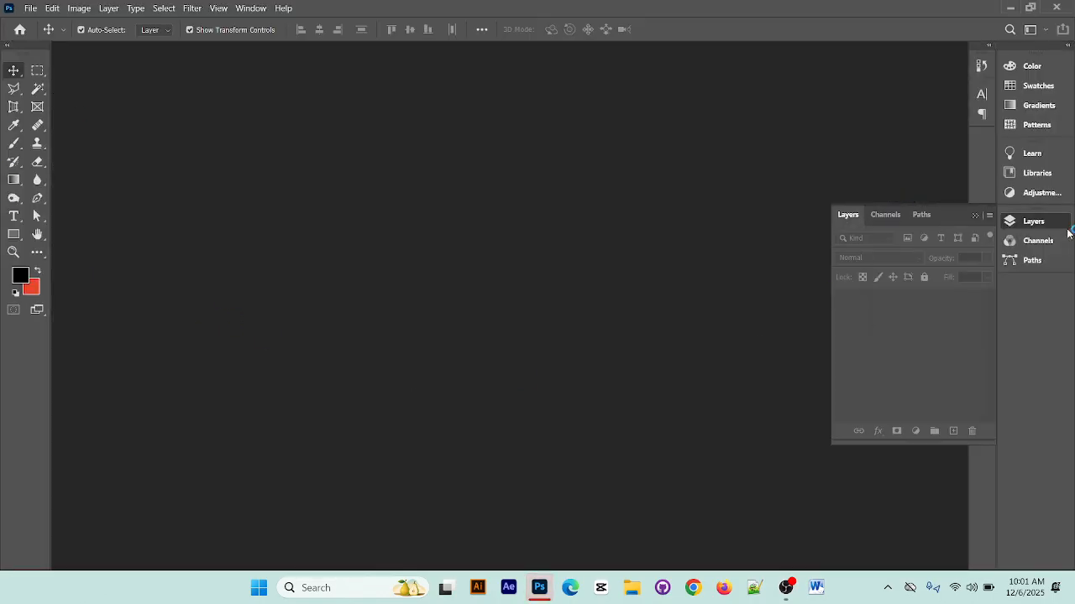
click(975, 215)
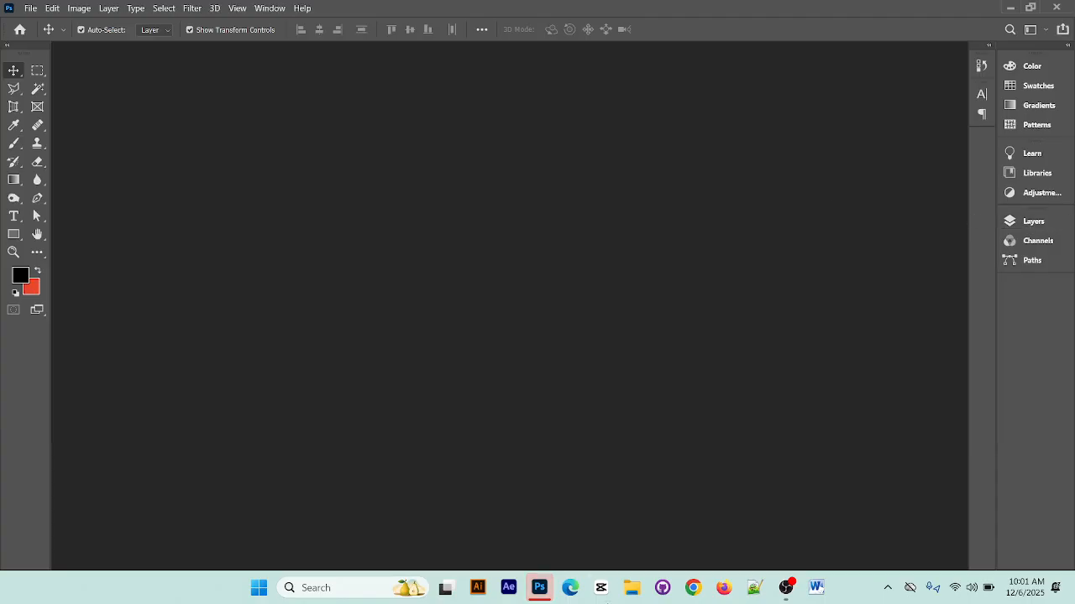
click(540, 588)
click(540, 587)
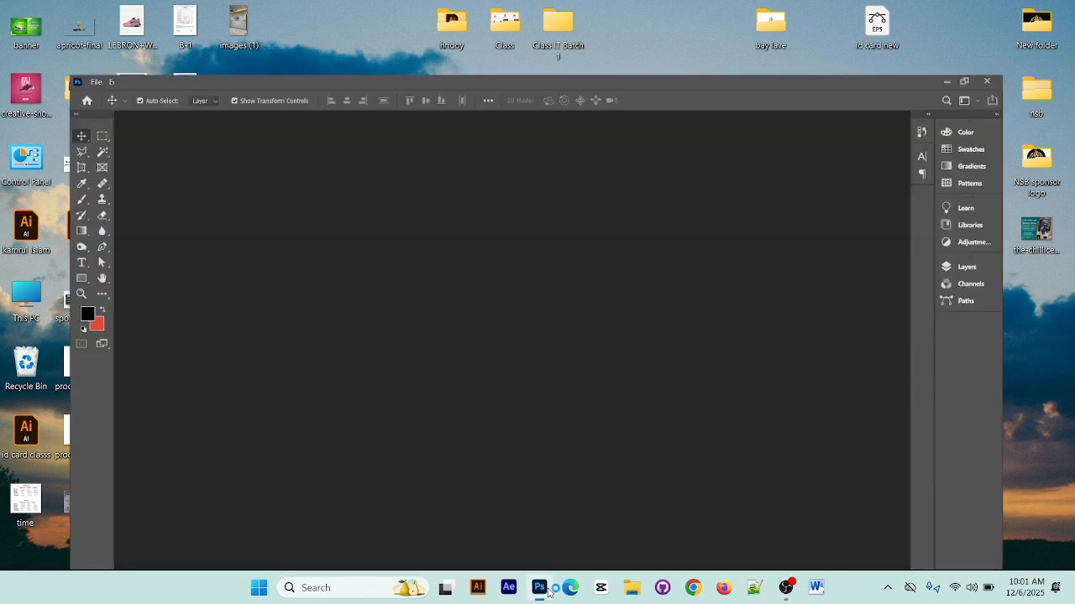
Create a new 1000 x 1000 px document at 300 pixels/inch in RGB Color, and dismiss the floating keyboard language bar
click(30, 8)
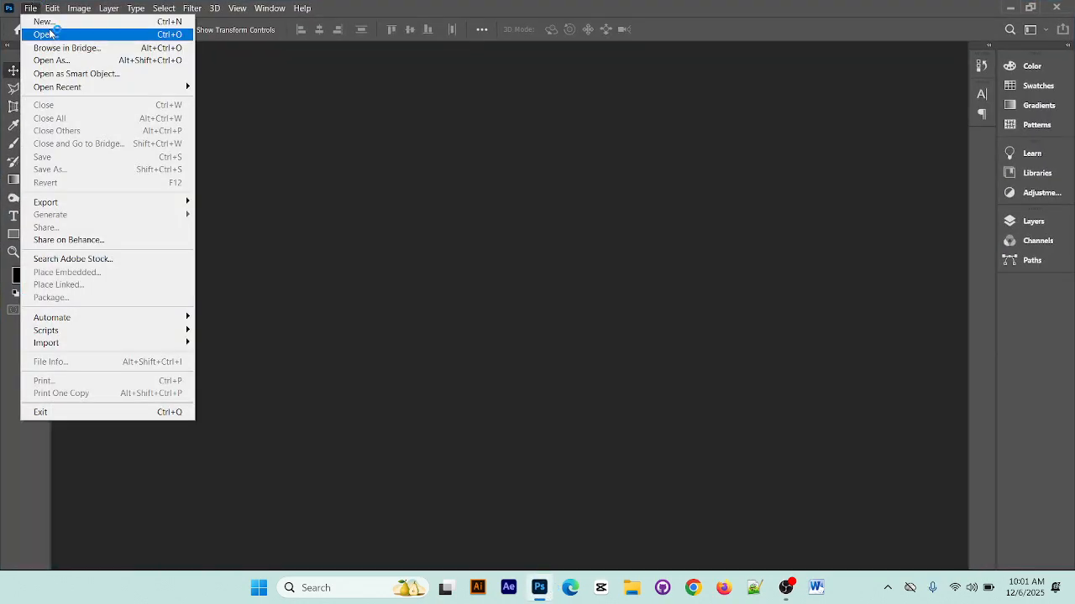
click(46, 22)
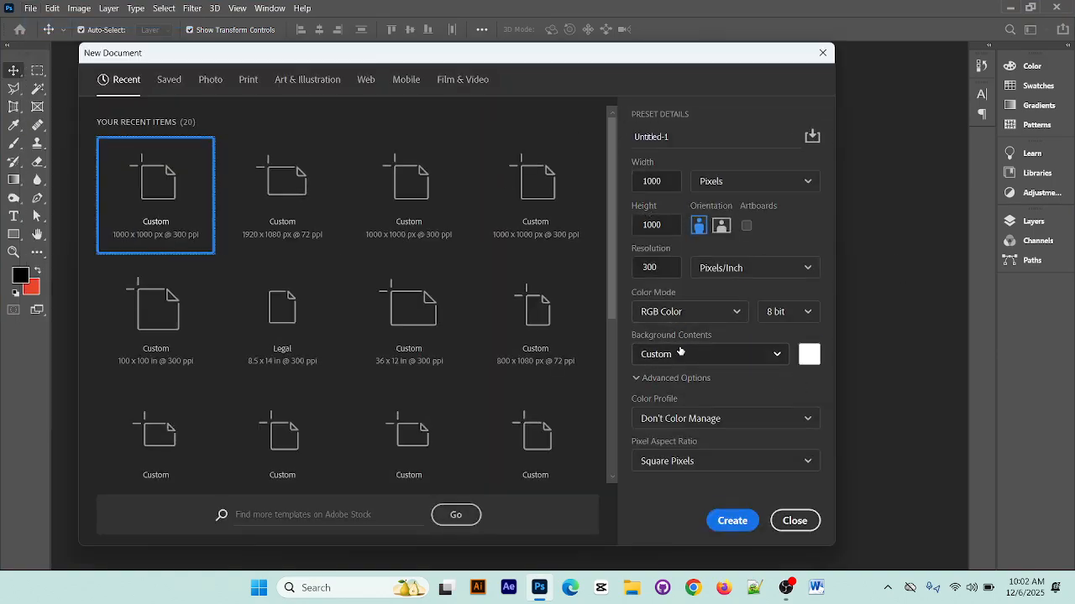
click(711, 310)
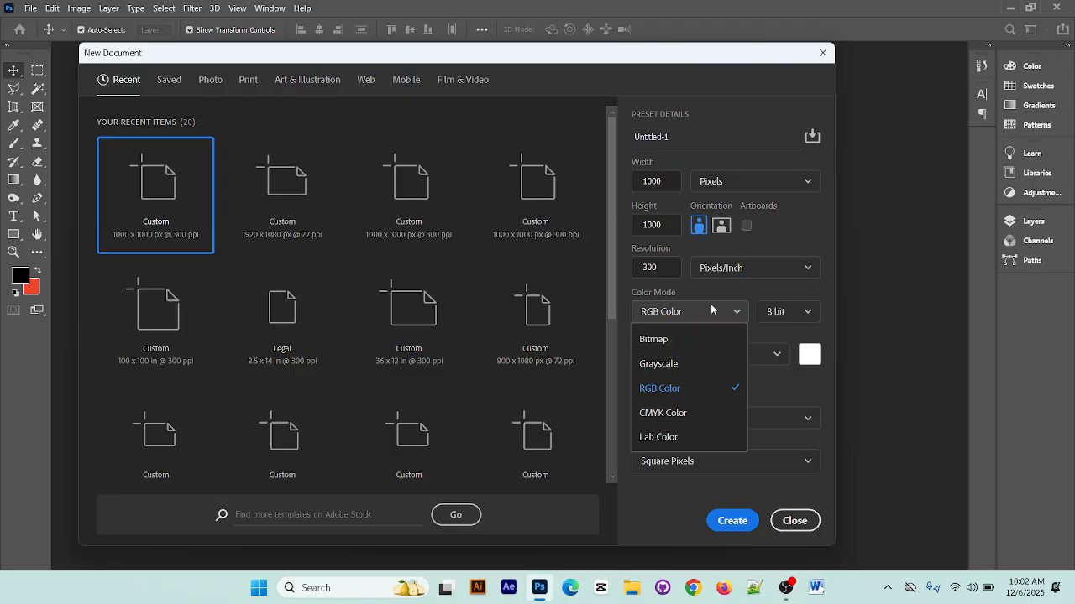
click(710, 309)
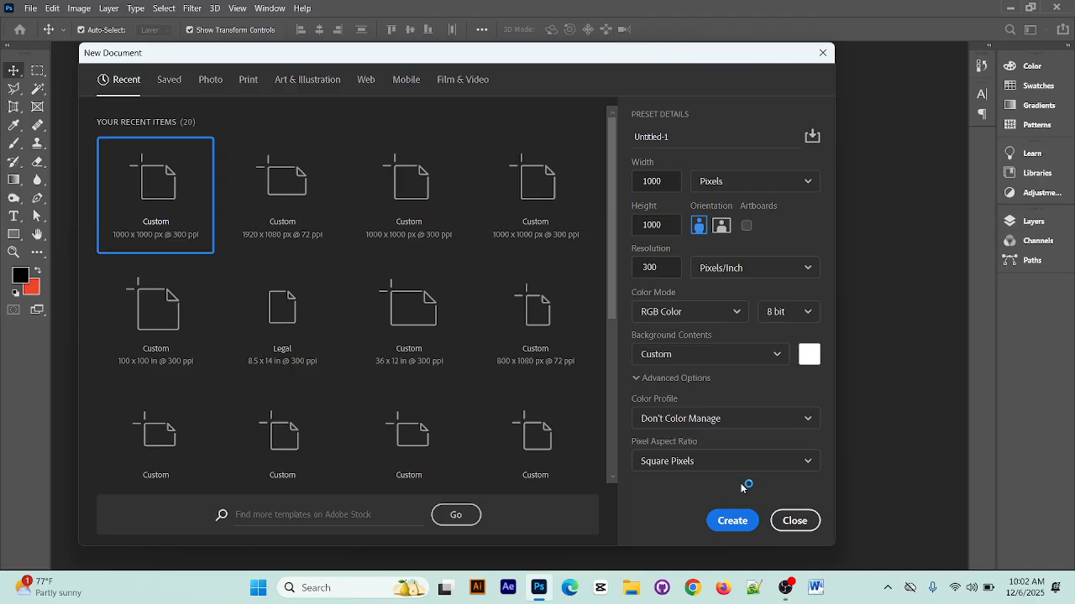
click(739, 523)
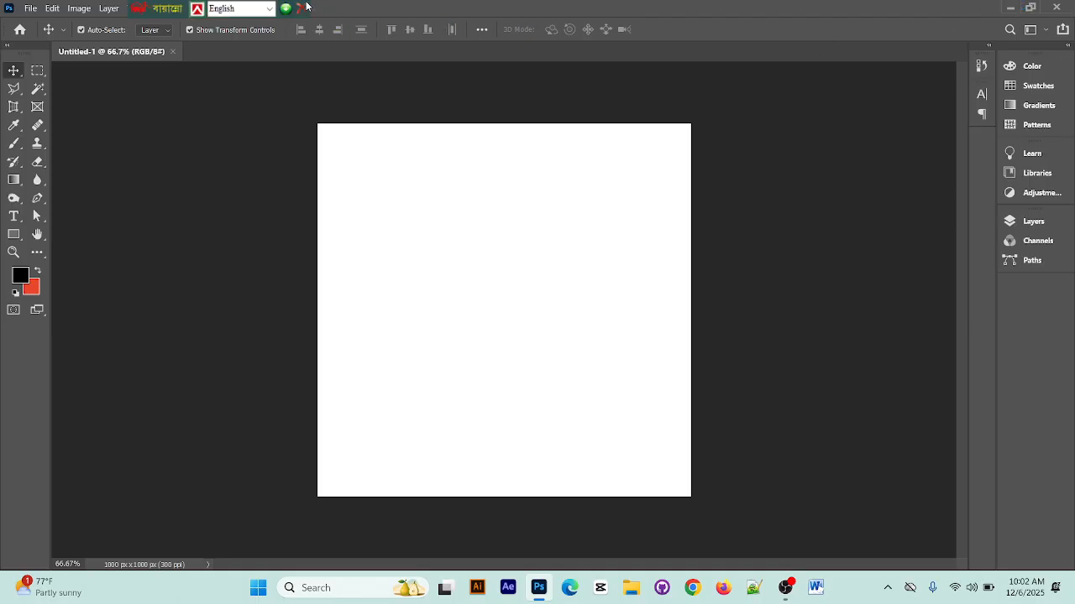
click(307, 6)
click(300, 8)
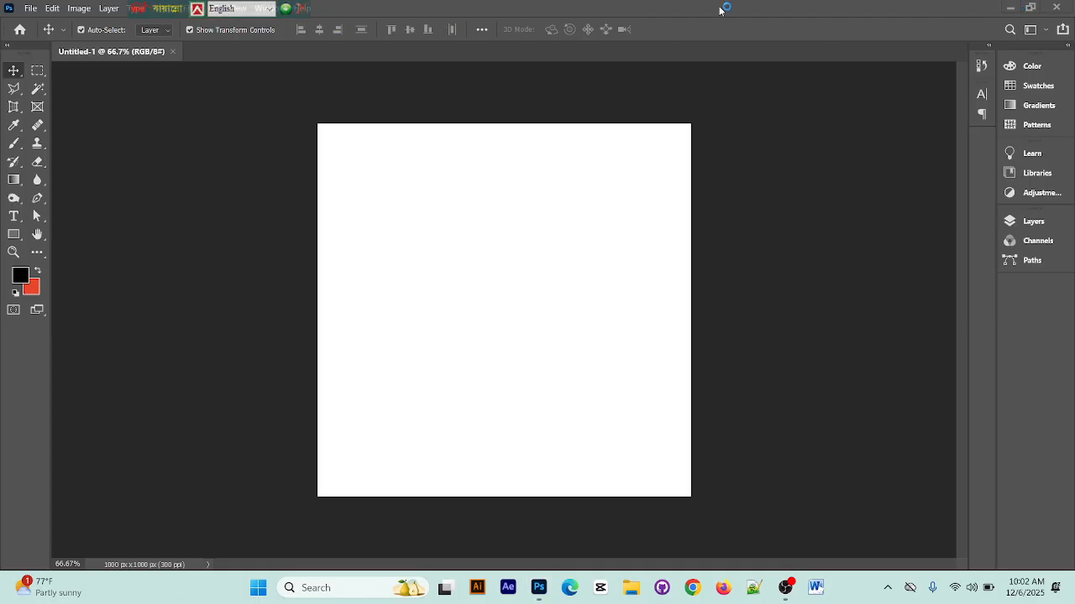
Switch to File Explorer and open Downloads > New folder (2) > New folder (2), which holds the bottle and coconut images
click(1012, 6)
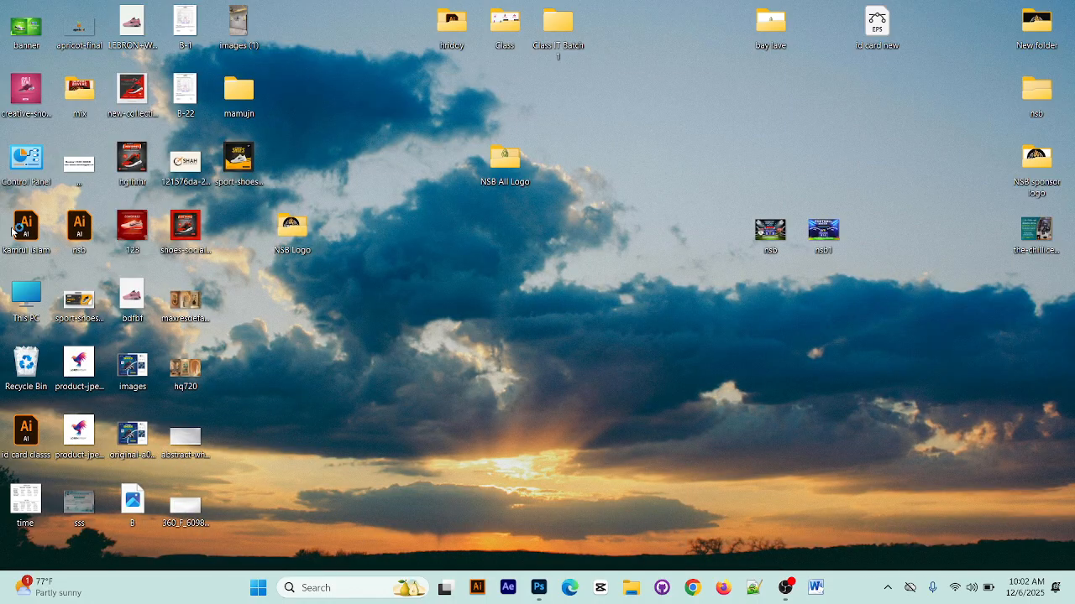
double_click(27, 300)
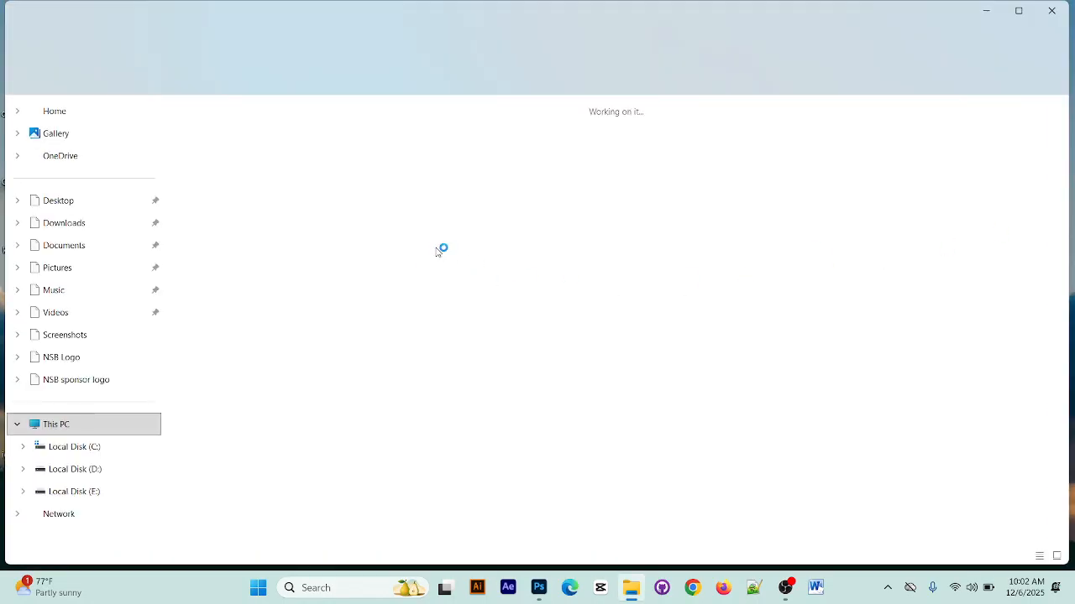
click(118, 467)
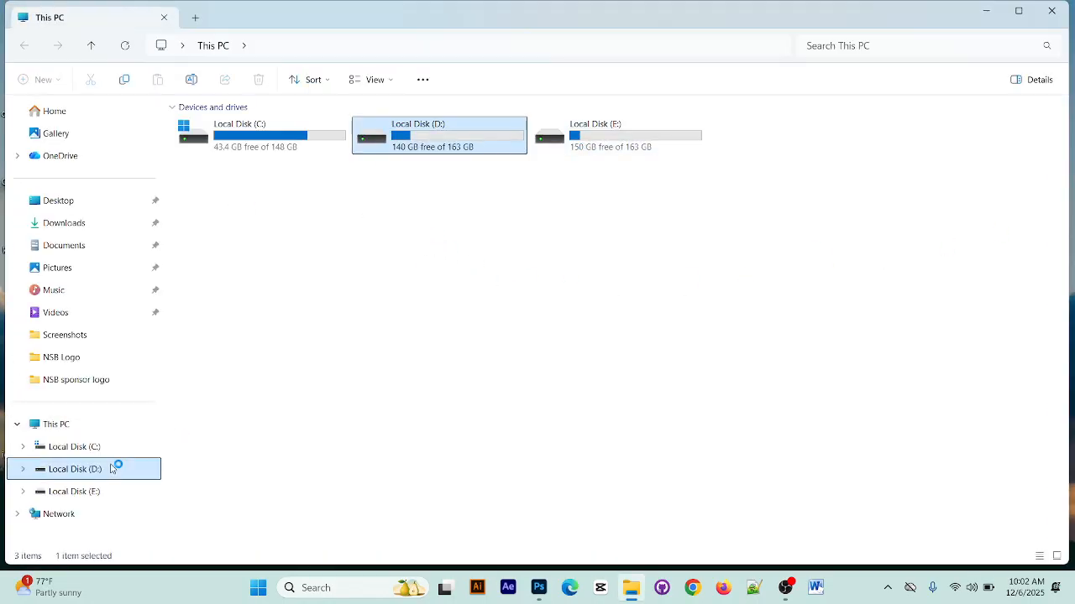
click(72, 223)
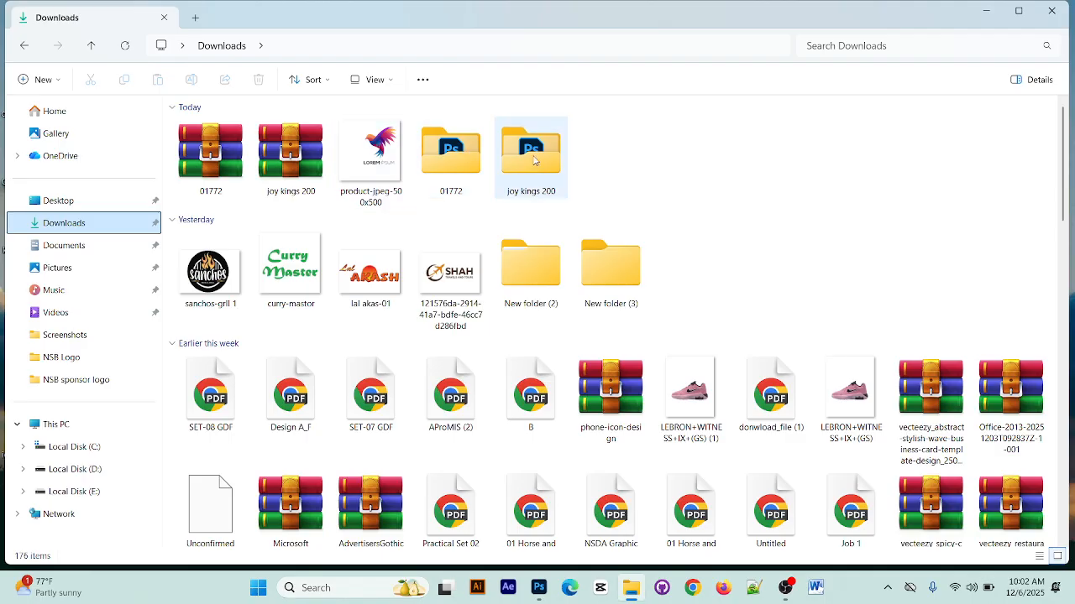
click(542, 284)
double_click(542, 283)
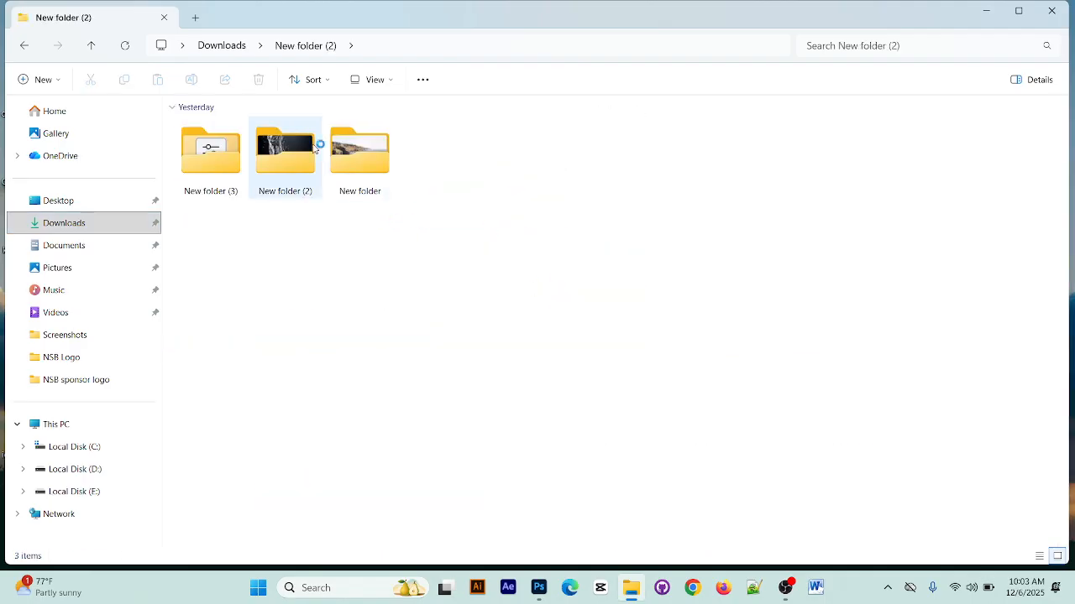
double_click(307, 145)
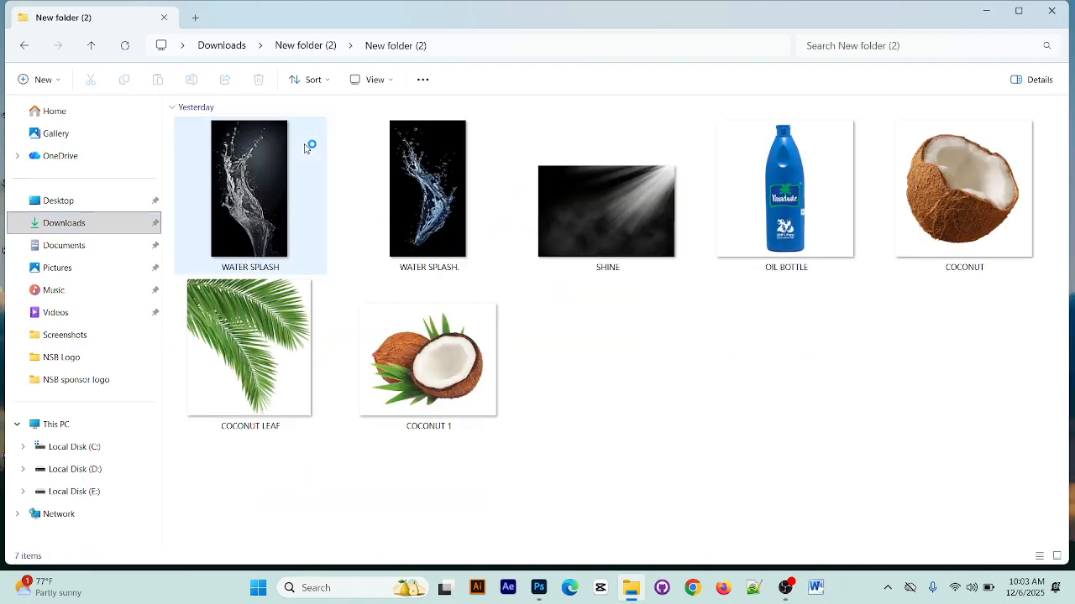
View the OIL BOTTLE image at full window size and close the viewer
double_click(765, 208)
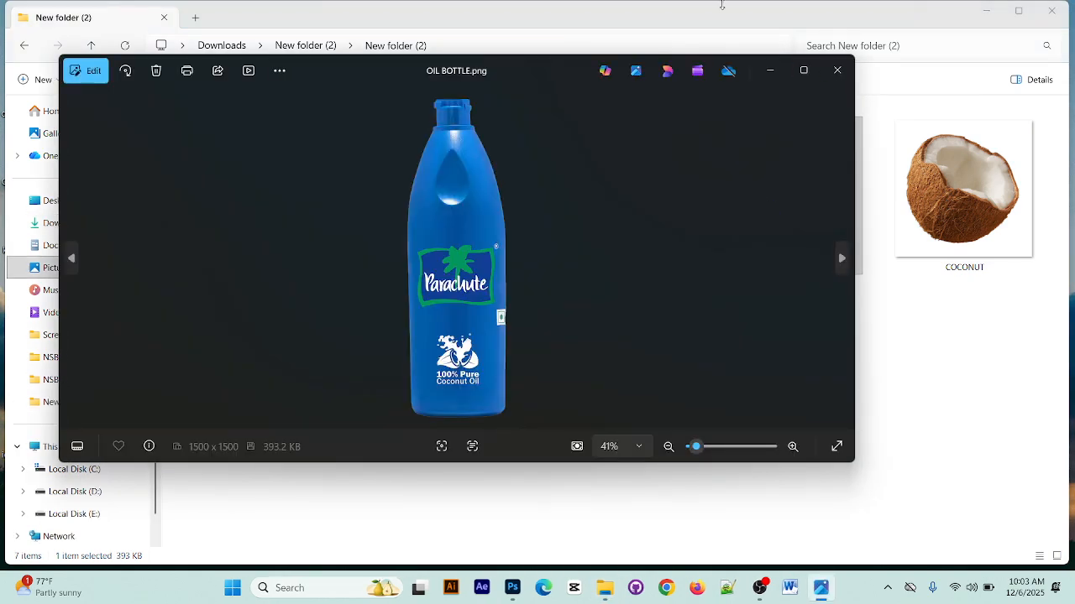
click(805, 70)
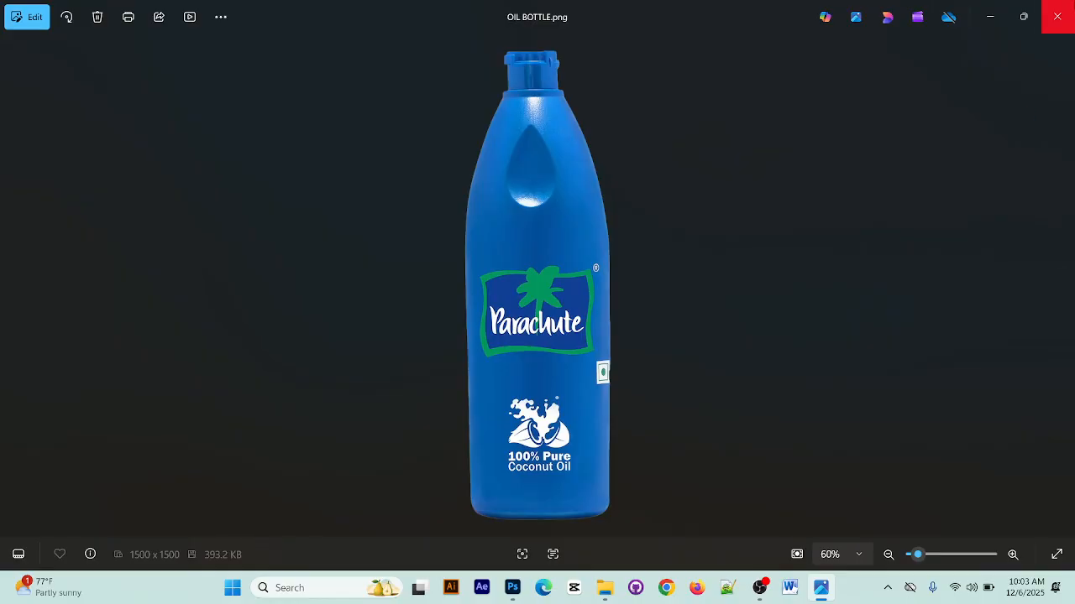
click(1057, 17)
Place the OIL BOTTLE image into the Photoshop document and hide the Background layer
drag(782, 199, 511, 283)
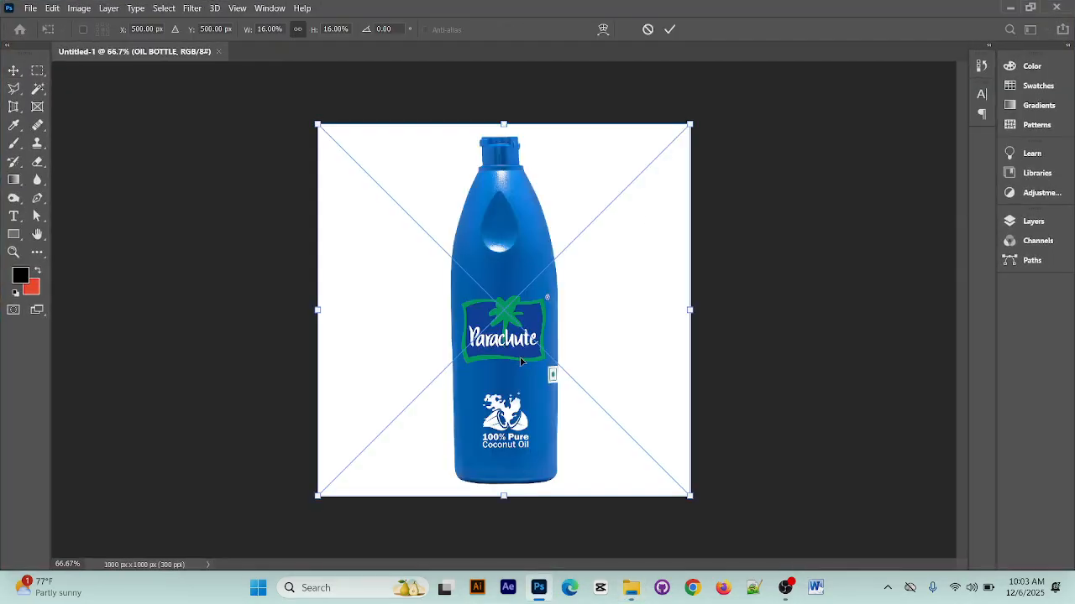
click(669, 30)
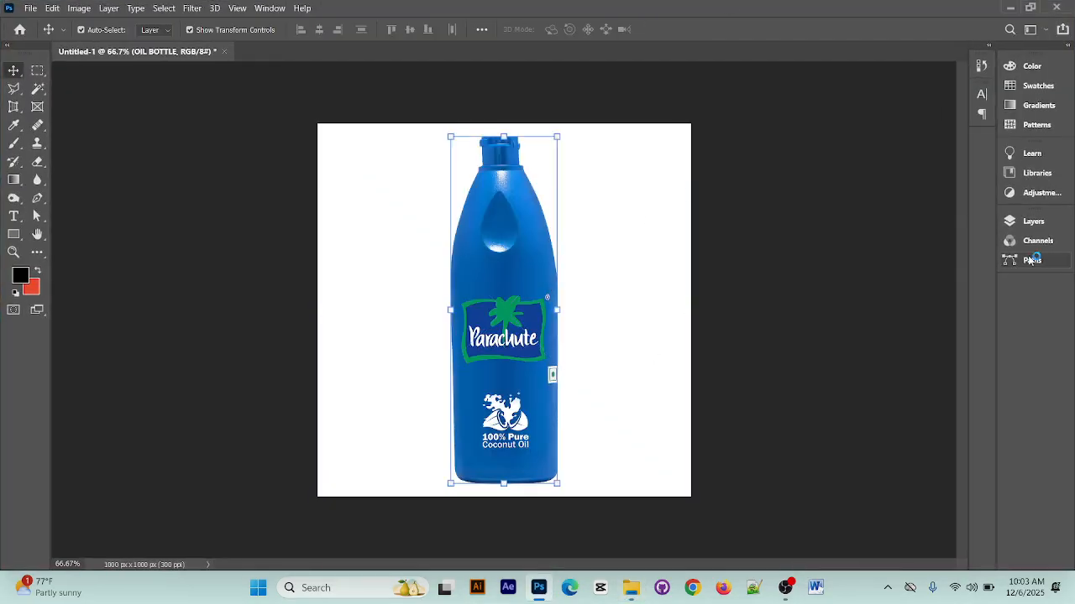
click(1035, 221)
click(843, 332)
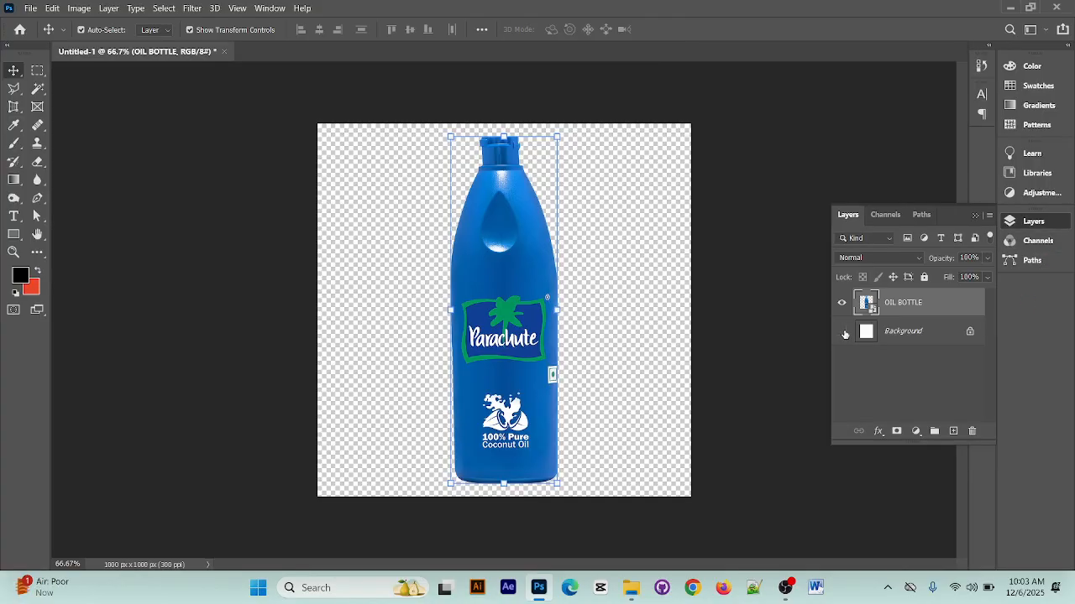
click(843, 332)
click(843, 332)
Check the screen recording in OBS and return to Photoshop
click(786, 588)
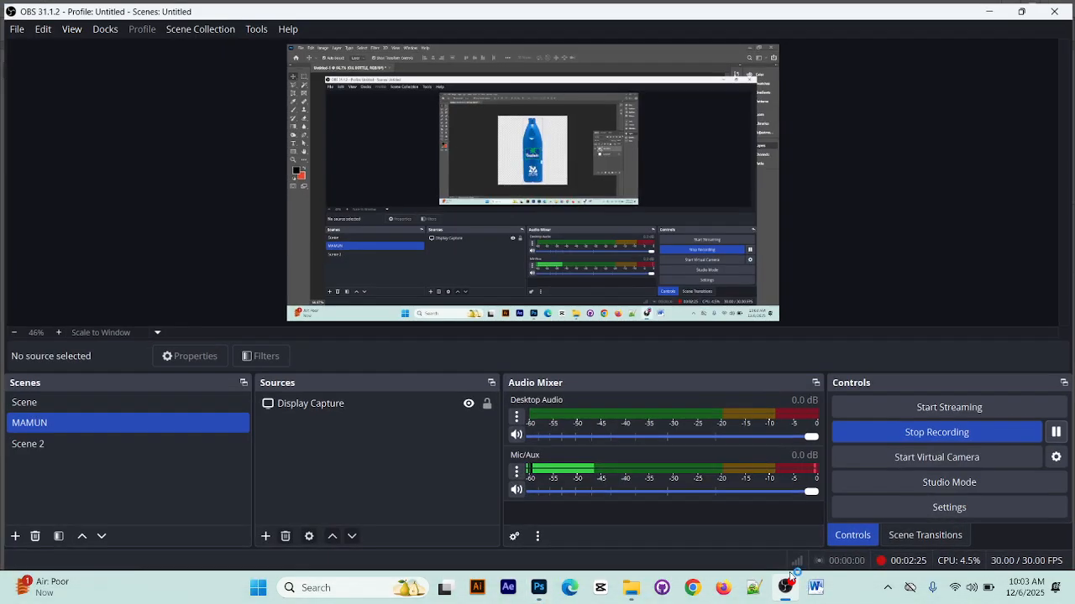
click(992, 8)
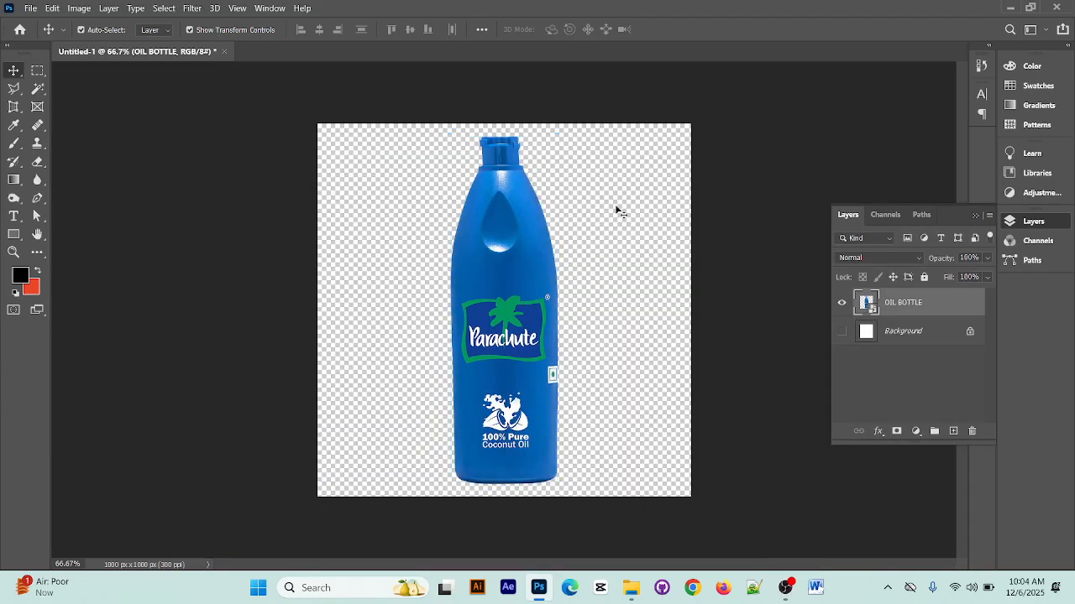
Move the oil bottle slightly down and left so its base sits at the canvas's lower edge
click(615, 204)
mouse_move(477, 327)
mouse_down()
mouse_move(475, 316)
mouse_move(473, 343)
mouse_up()
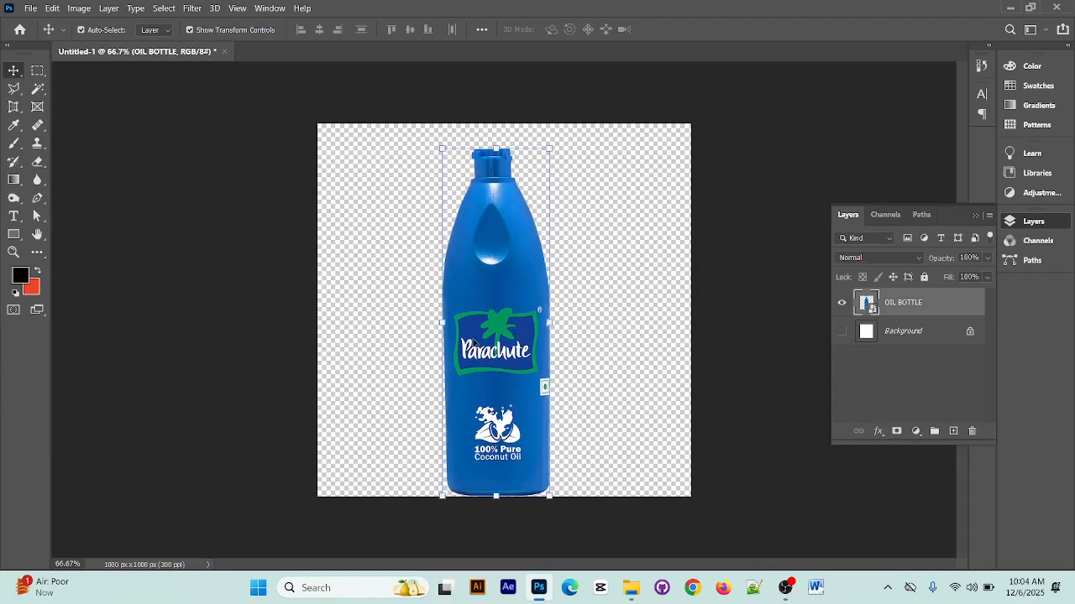
Try to trace the bottle's lower left edge with the Pen tool in Shape mode
click(43, 199)
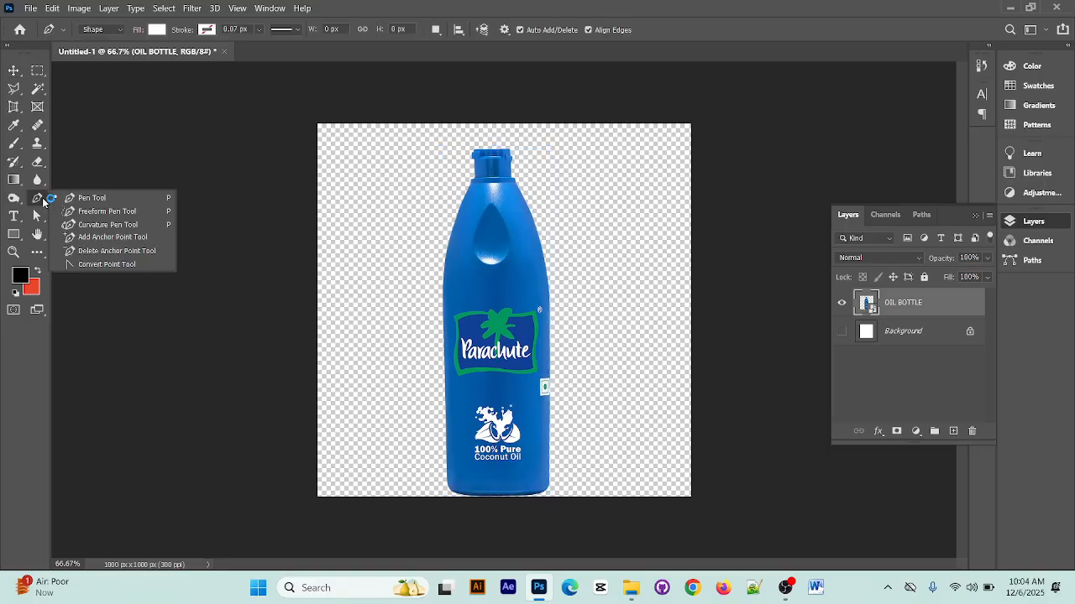
click(84, 199)
click(456, 493)
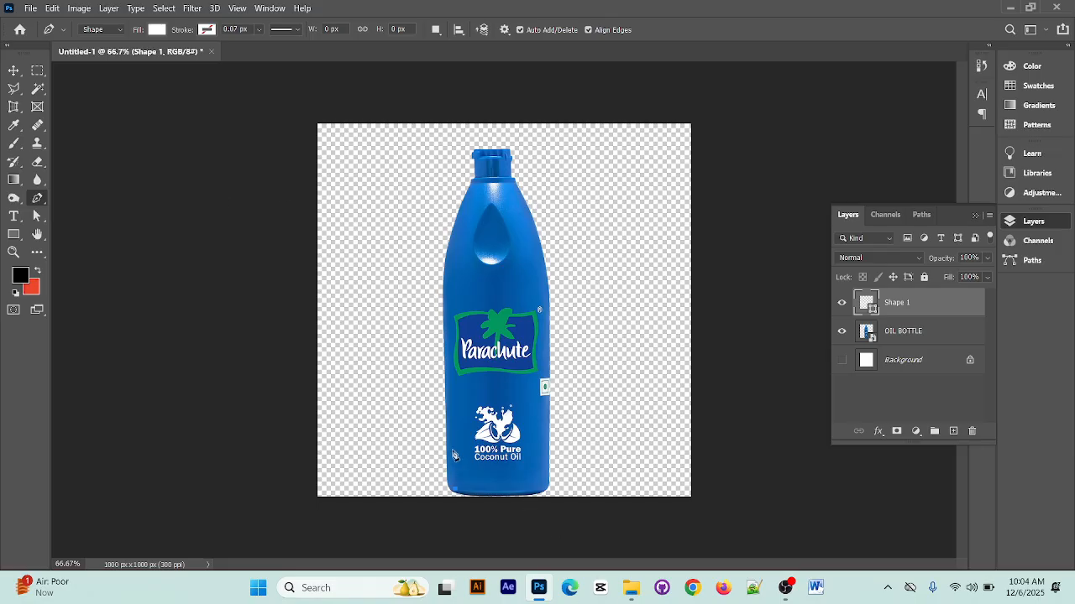
drag(454, 488, 450, 504)
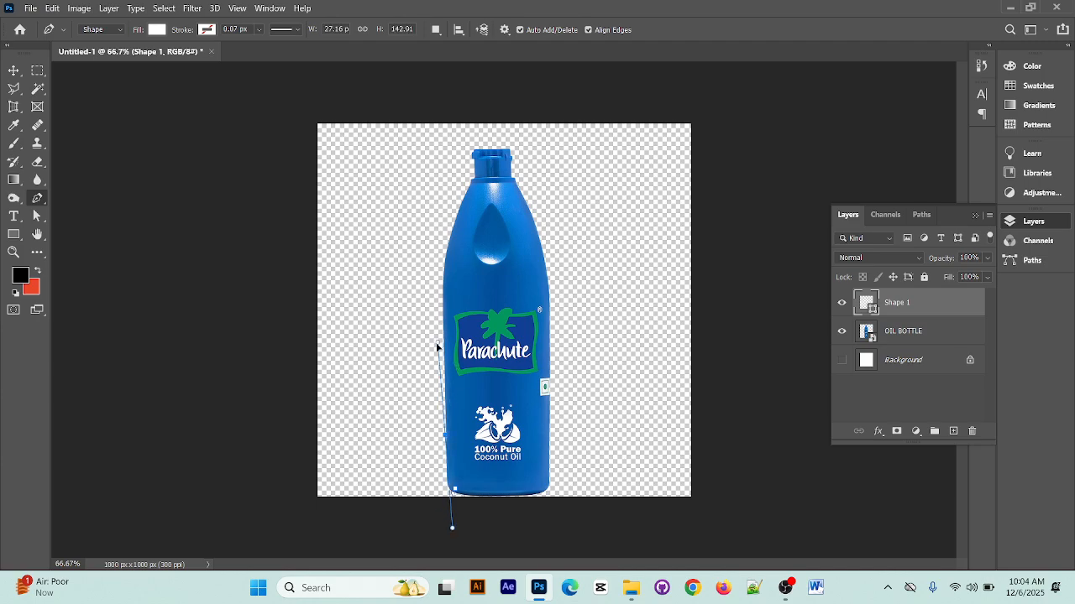
drag(439, 370, 446, 376)
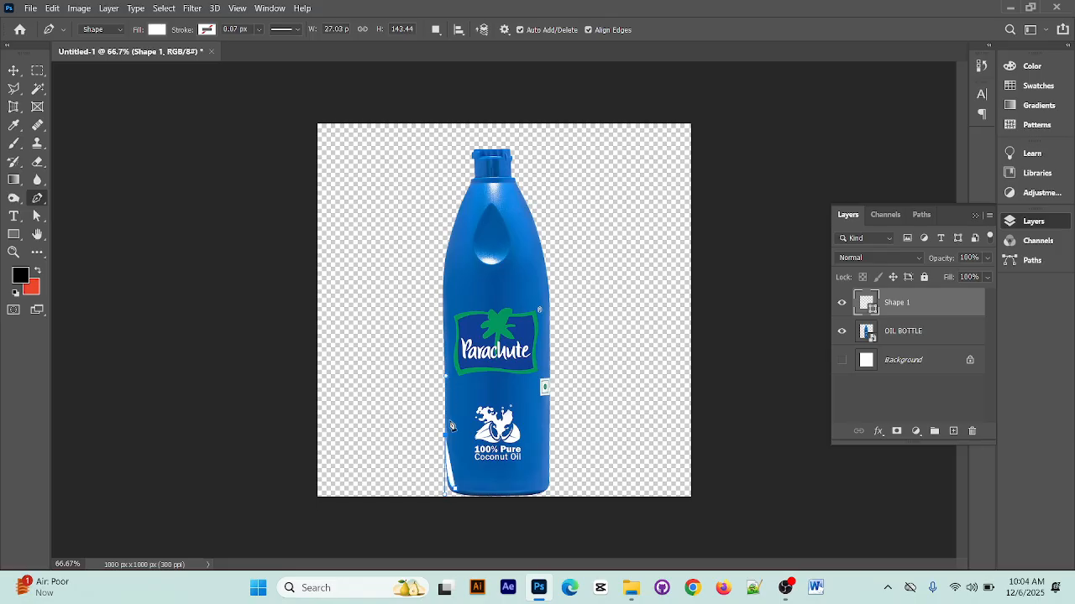
Set the Pen tool's drawing mode to Path and undo the shape drawn along the bottle's edge
click(105, 29)
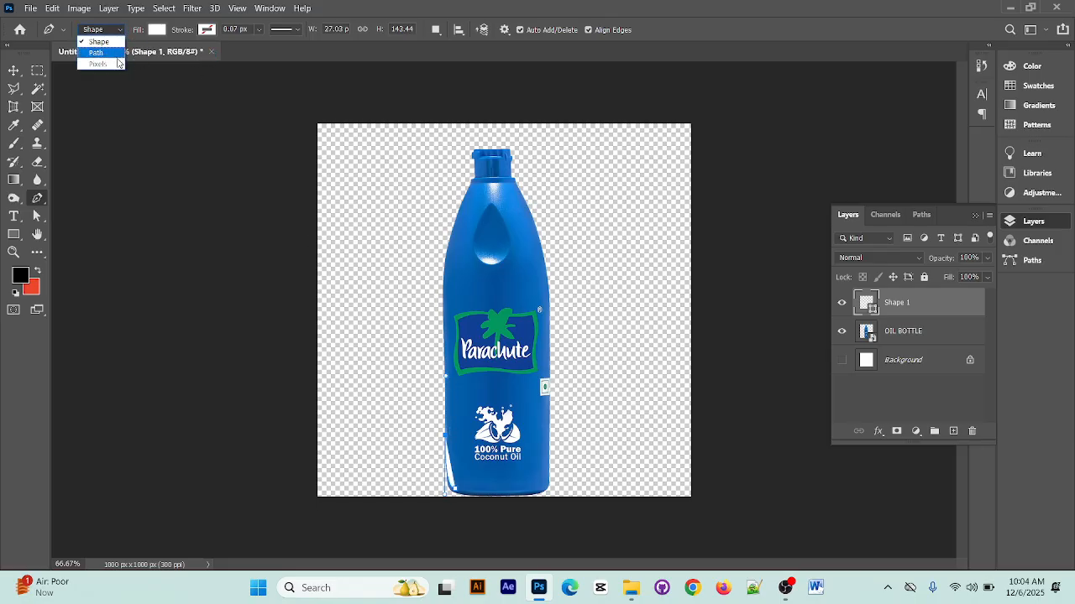
click(116, 55)
key(ctrl+z)
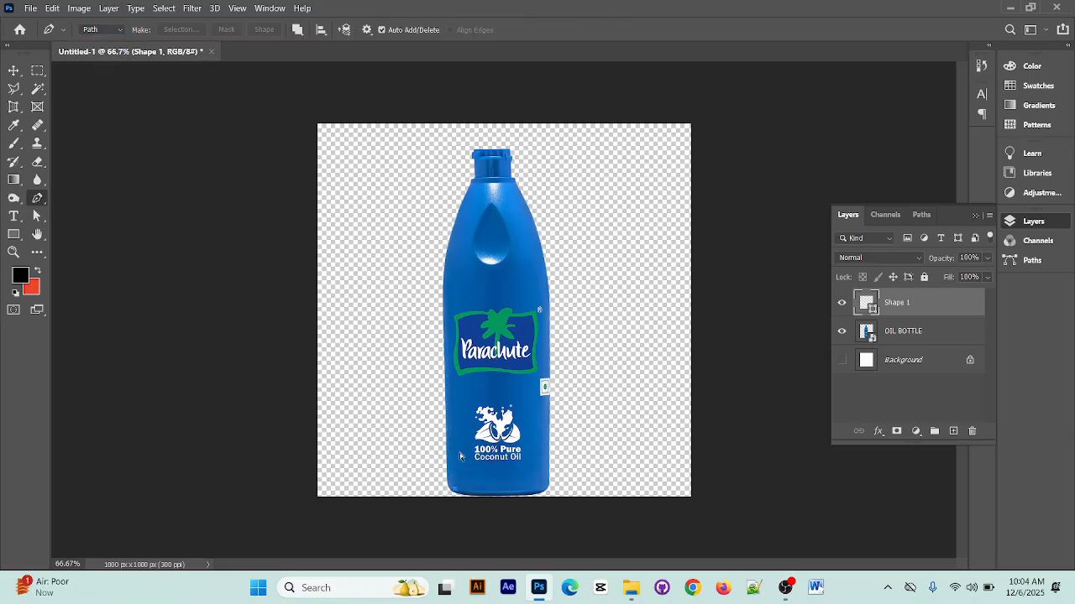
key(ctrl+z)
click(109, 30)
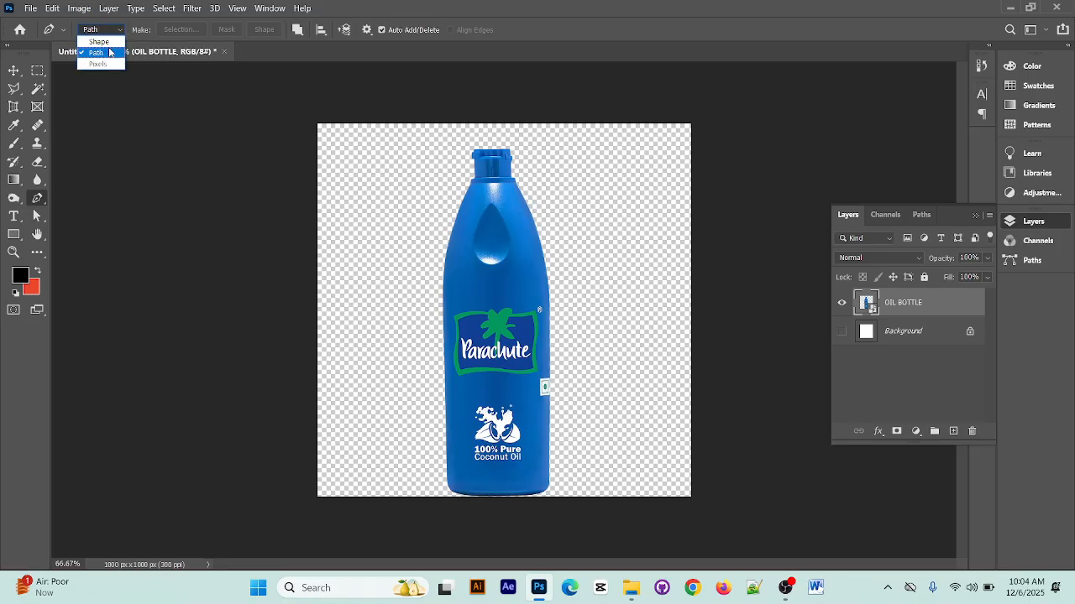
Trace the bottle's left edge and the cap's upper edge with the Pen tool in Path mode
click(108, 53)
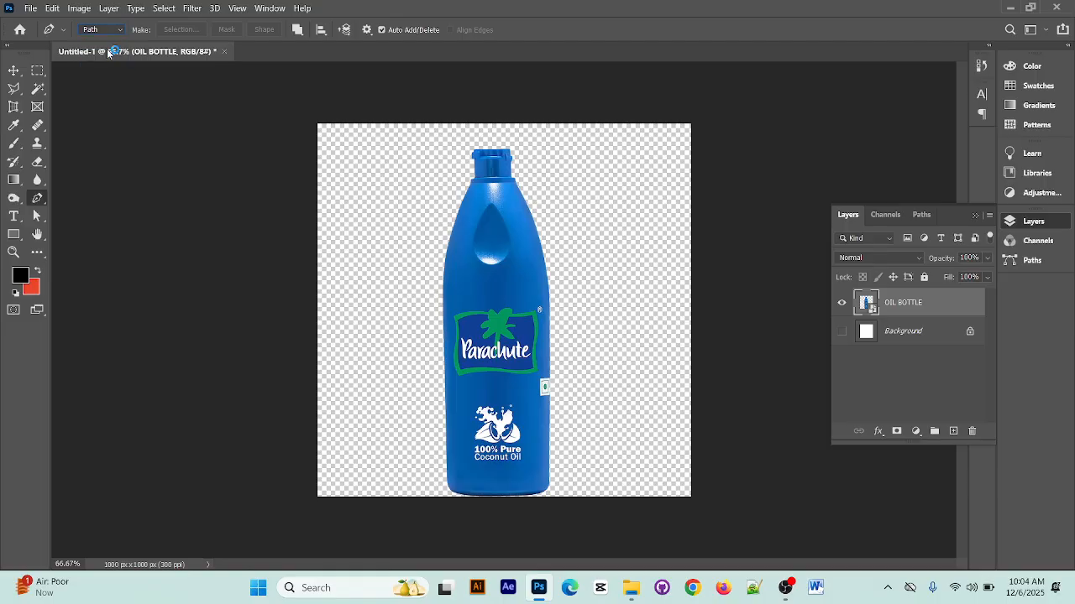
click(445, 486)
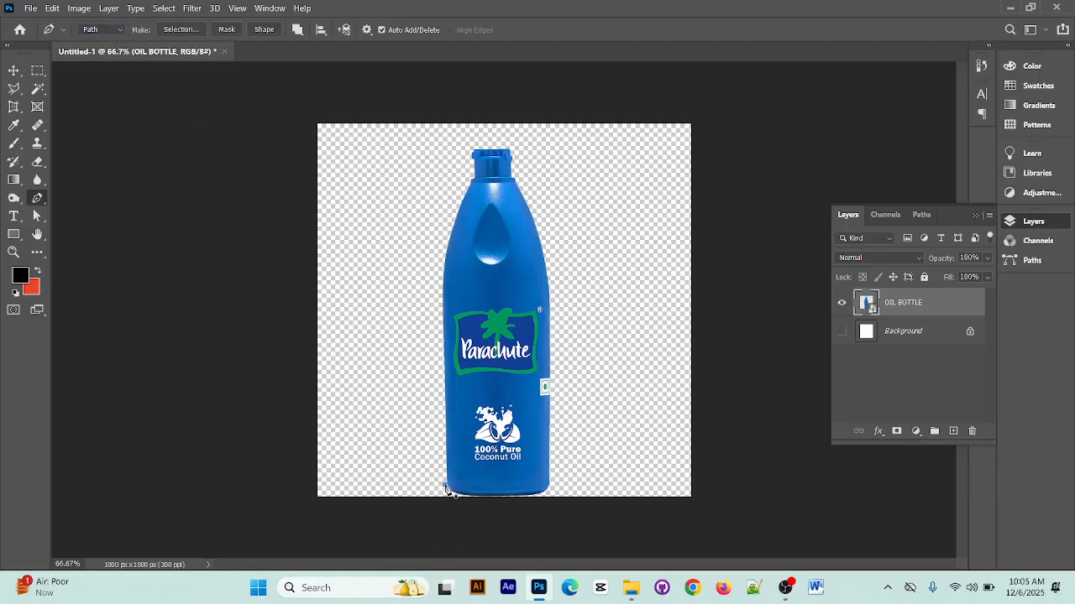
mouse_move(444, 253)
mouse_down()
mouse_move(444, 237)
mouse_move(454, 247)
mouse_up()
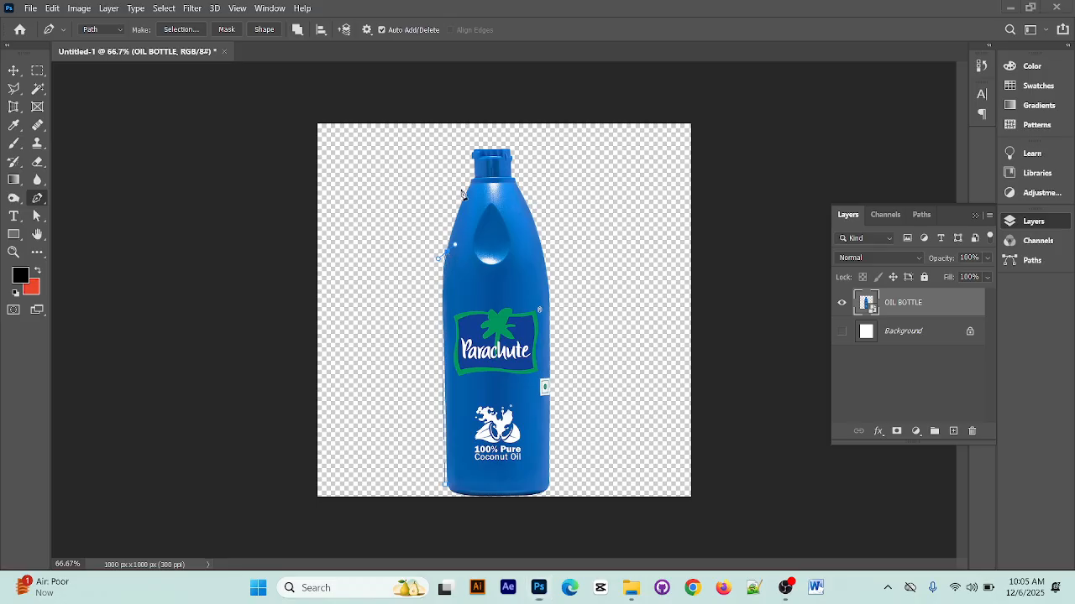
key(super)
key(Escape)
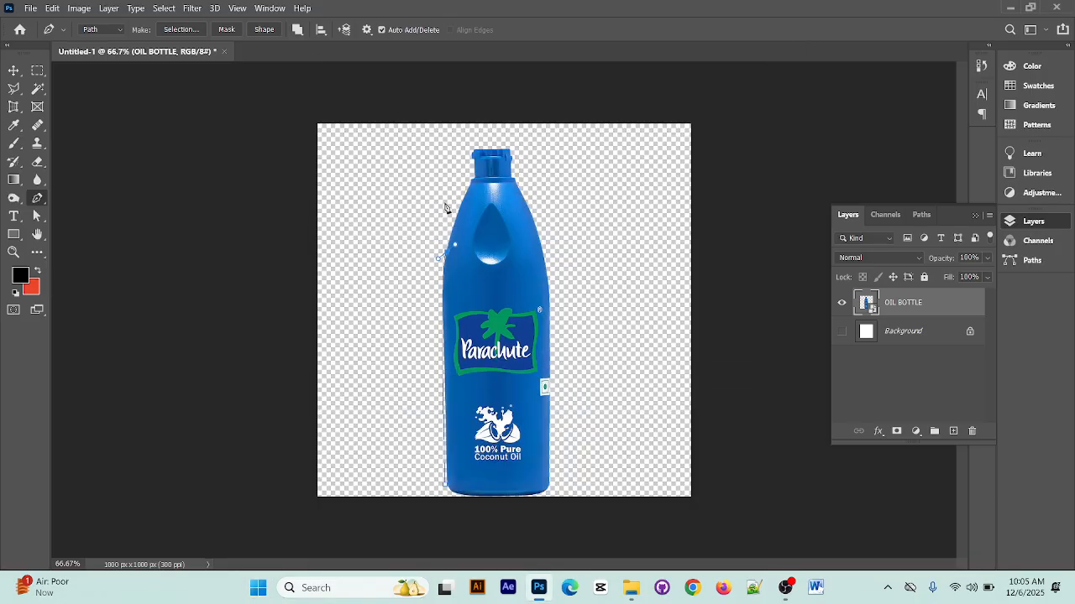
click(476, 162)
click(482, 149)
click(492, 149)
click(502, 150)
Continue the path along the bottle's right edge and base, close it and convert it to a selection
click(549, 482)
click(528, 494)
click(507, 493)
click(491, 493)
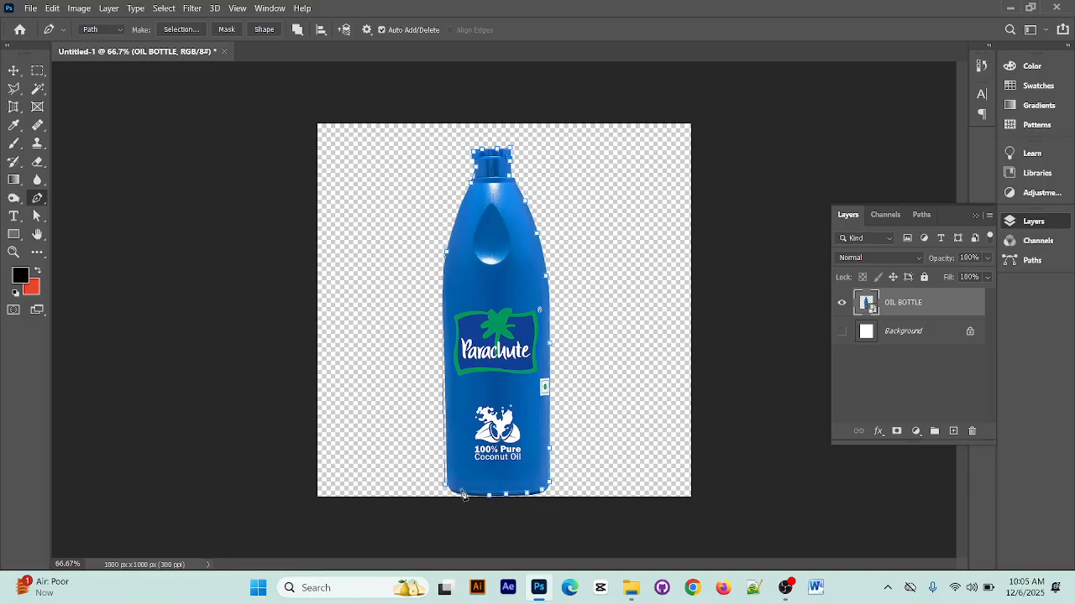
click(445, 485)
key(ctrl+Return)
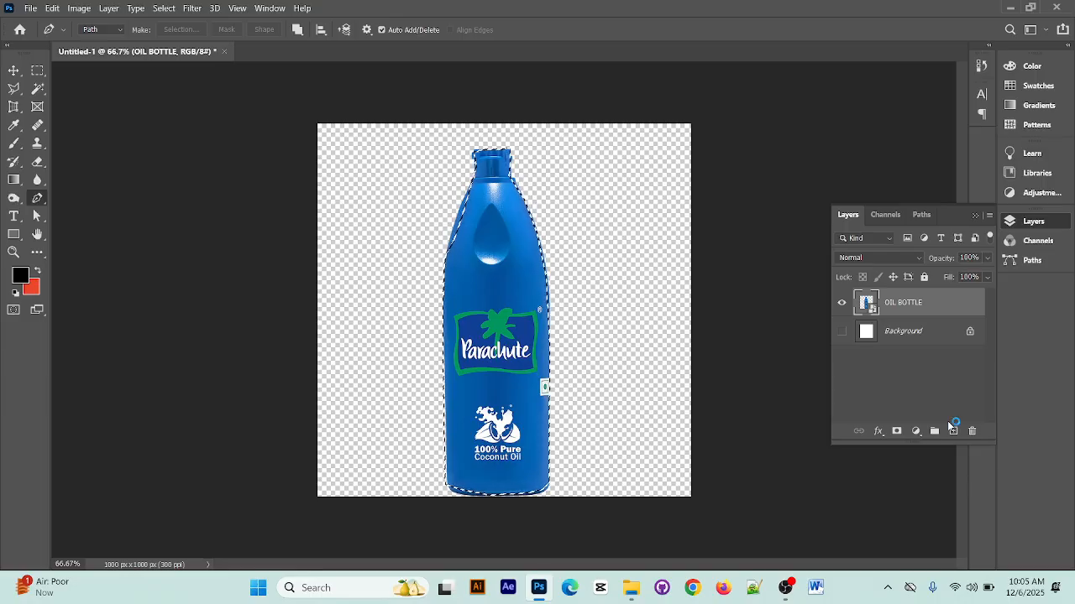
Clear the bottle selection and make the white Background layer visible
key(ctrl+d)
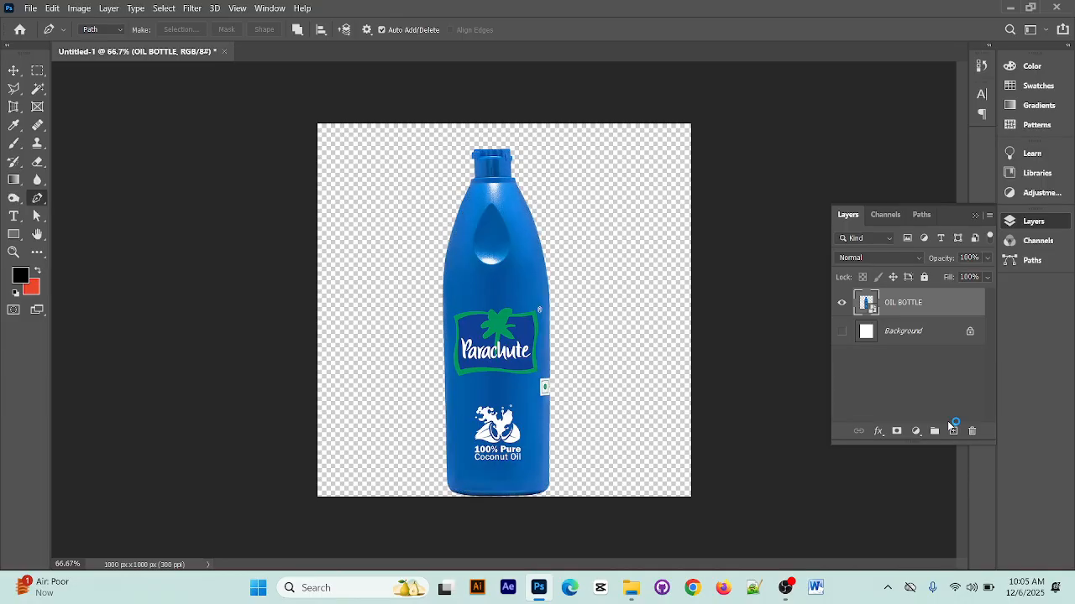
click(842, 331)
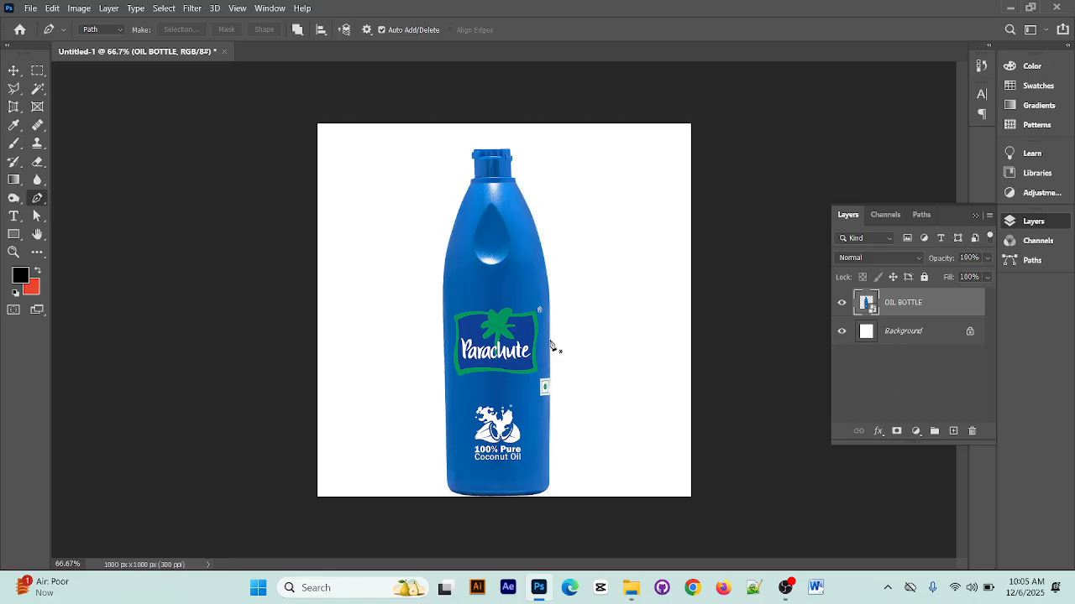
click(476, 251)
key(ctrl+z)
drag(531, 293, 536, 298)
key(ctrl+z)
Scale the oil bottle to 9.21% and move it to about X 474.5 px, Y 431 px
click(14, 71)
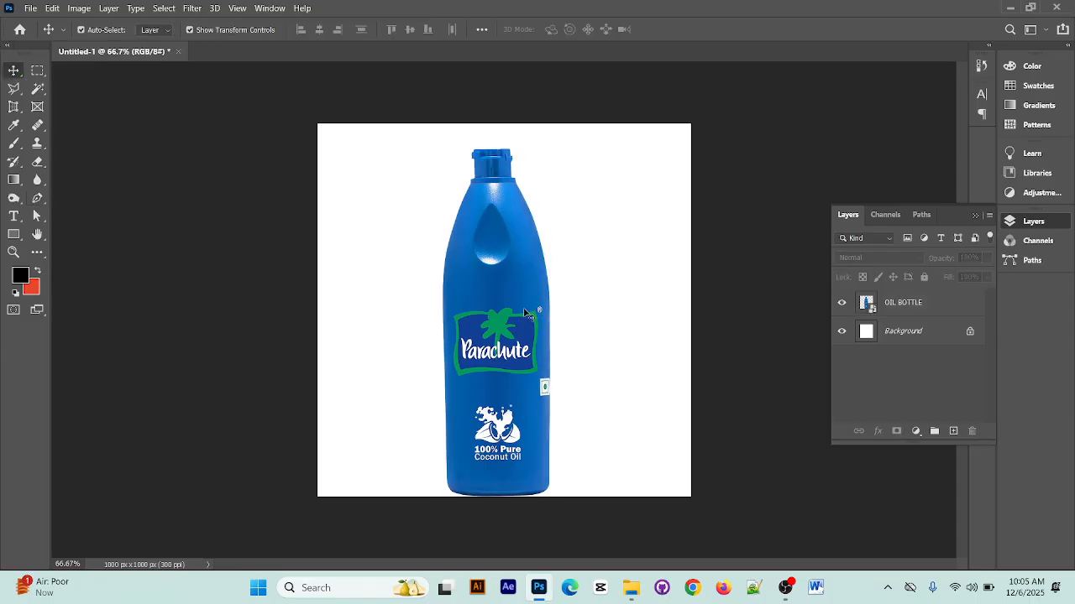
mouse_move(516, 312)
mouse_down()
mouse_move(507, 273)
mouse_move(513, 304)
mouse_up()
key(ctrl+t)
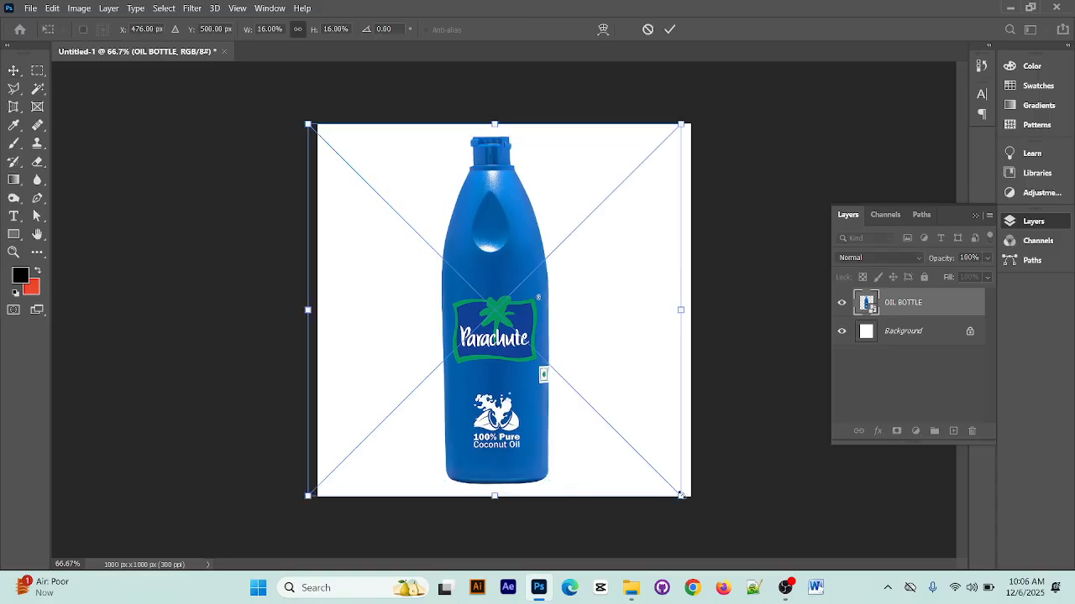
drag(680, 495, 591, 433)
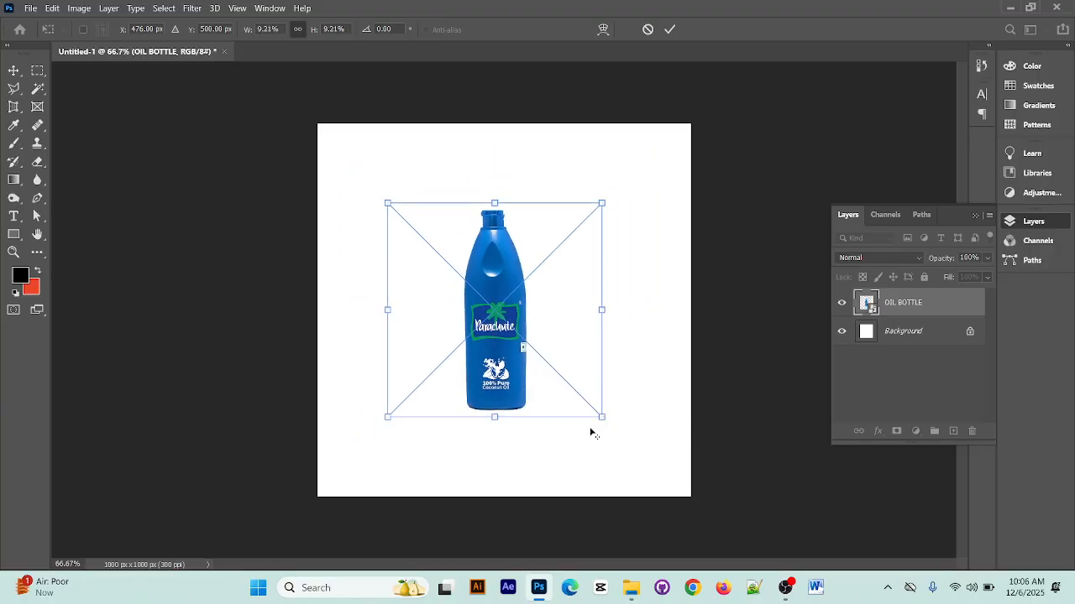
drag(497, 403, 505, 379)
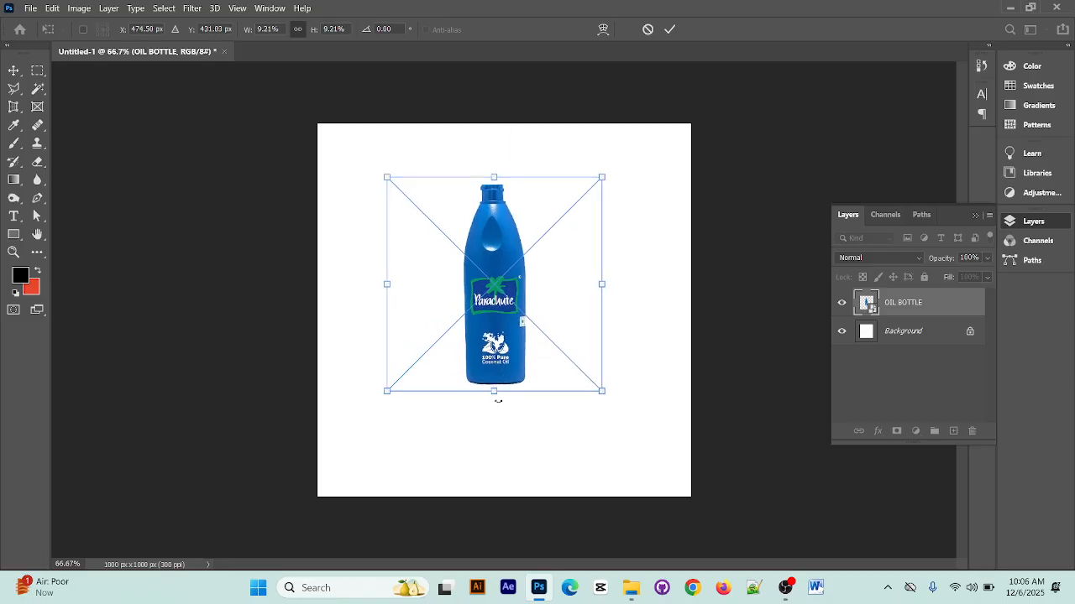
click(669, 29)
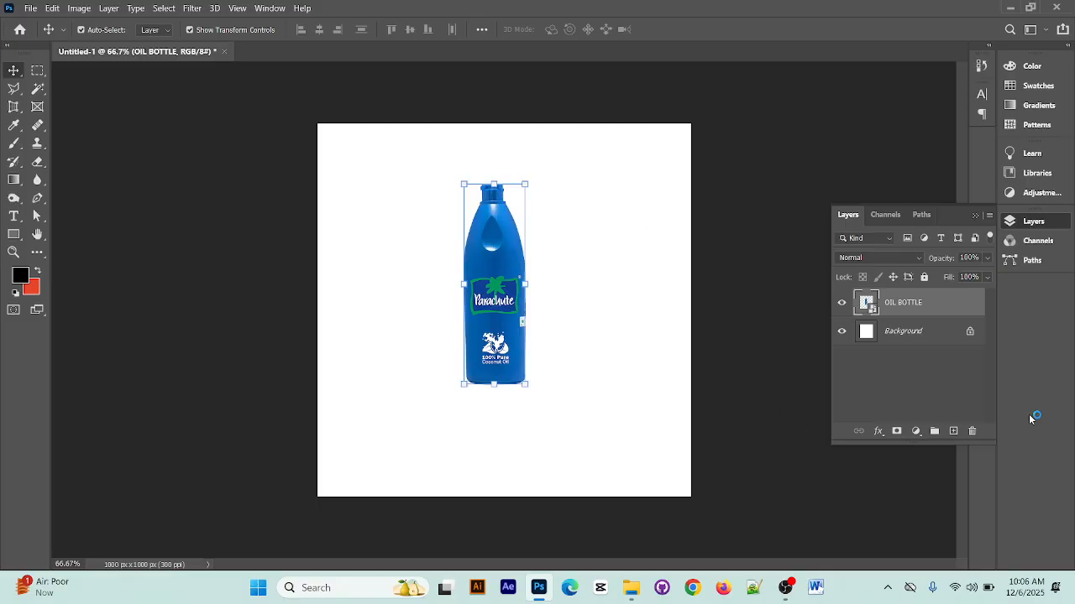
Add a Solid Color fill layer above the Background in the bright blue 127ad9, sampled from the bottle
click(931, 339)
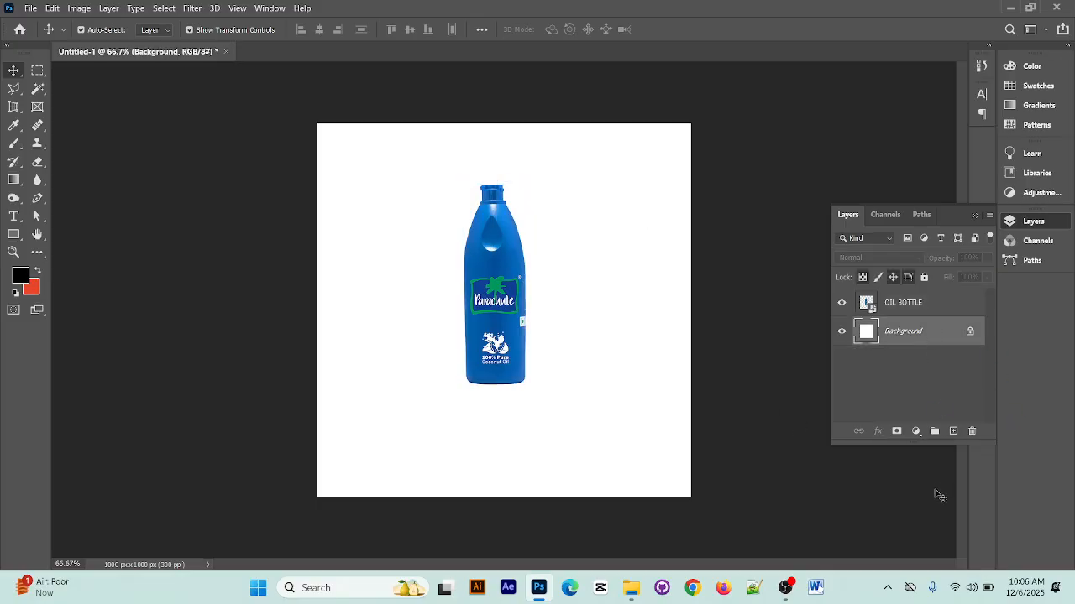
click(916, 431)
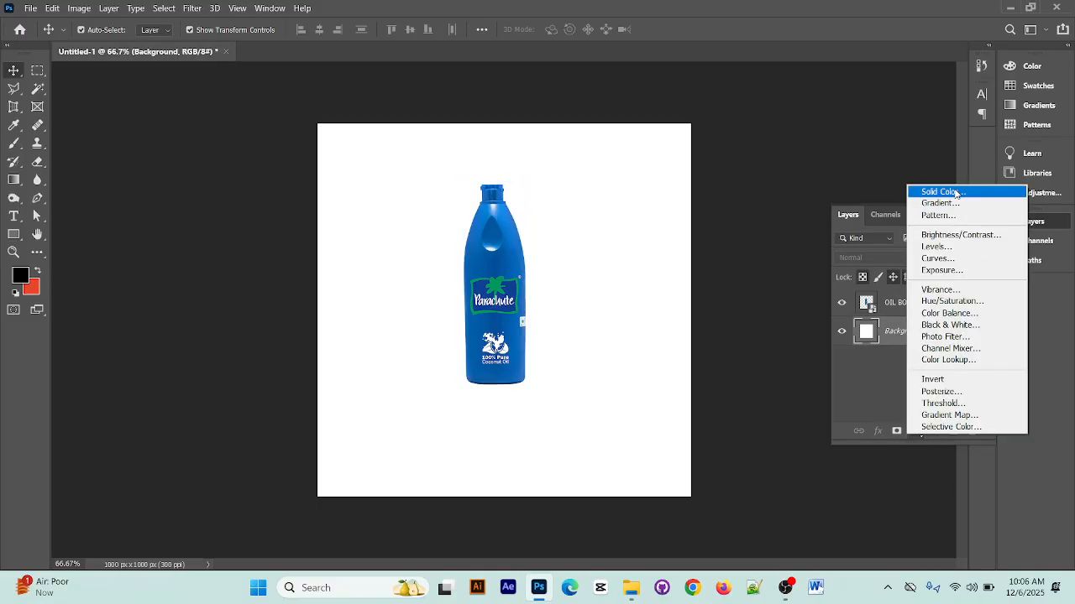
click(953, 192)
mouse_move(516, 252)
mouse_down()
mouse_move(501, 257)
mouse_move(503, 246)
mouse_up()
click(511, 232)
click(511, 232)
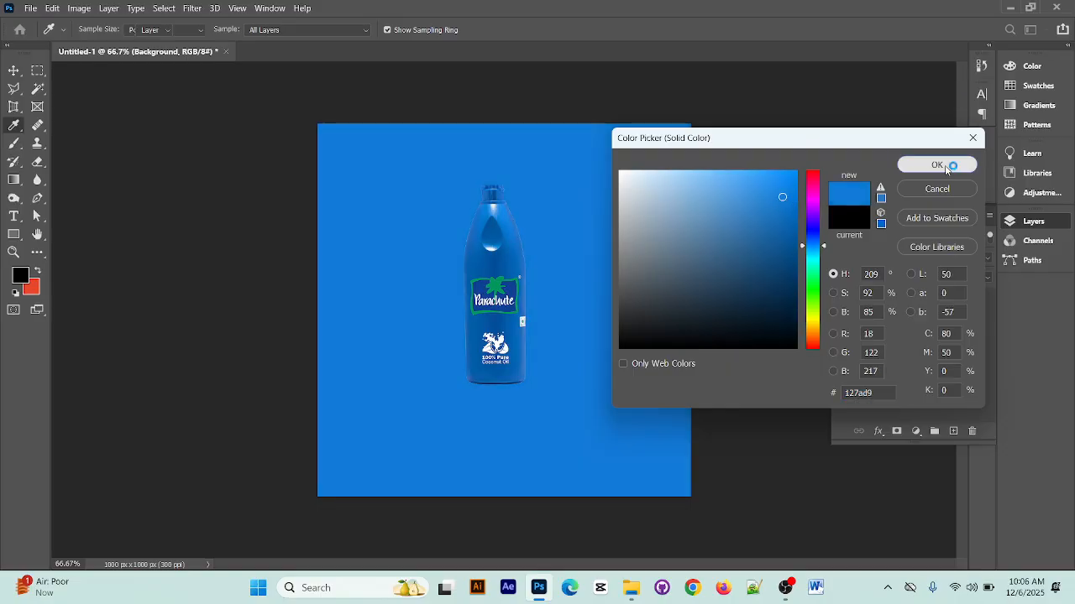
click(949, 165)
click(916, 431)
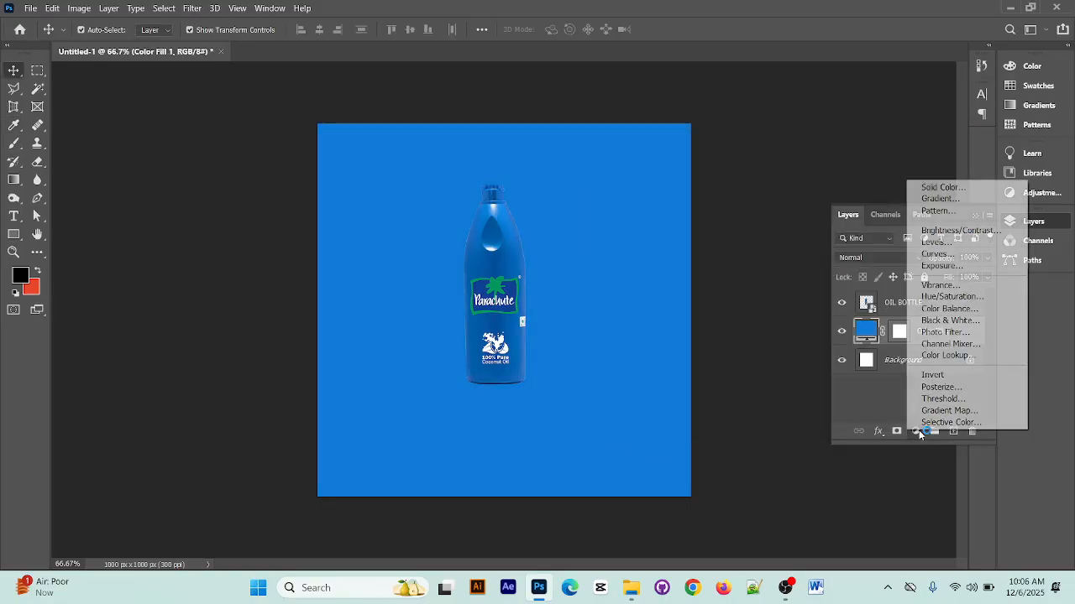
click(965, 199)
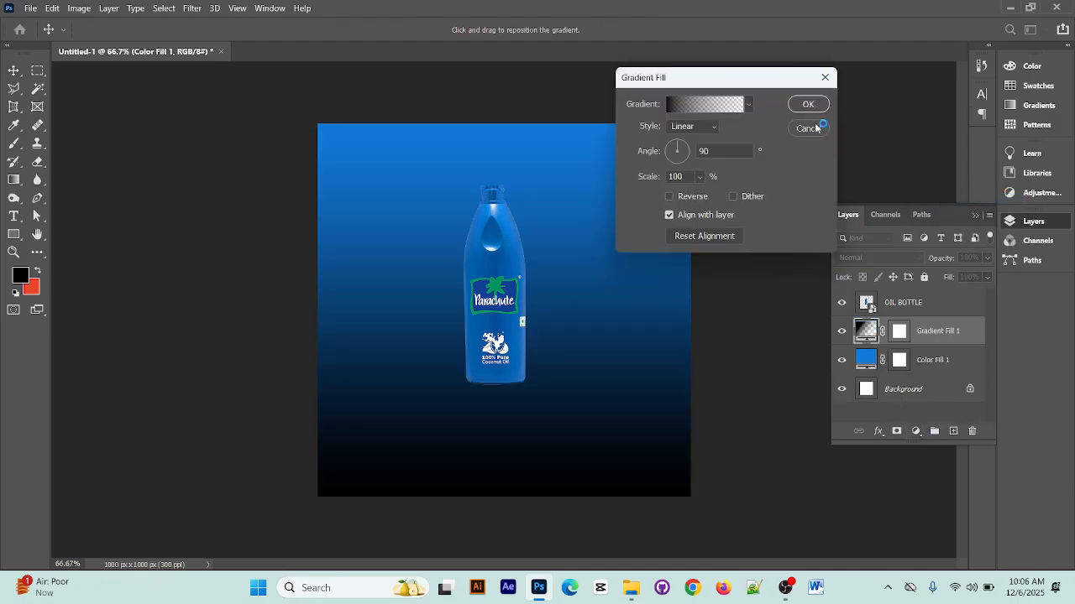
click(809, 128)
Add a second Solid Color fill layer beneath the bottle in a pale tint of the bottle's blue
click(916, 430)
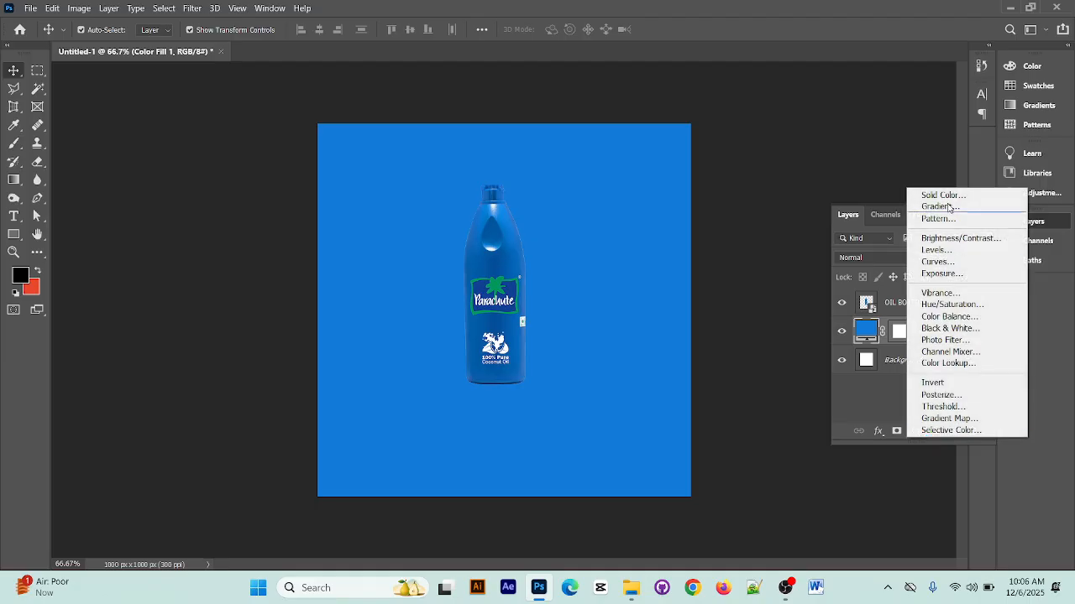
click(950, 192)
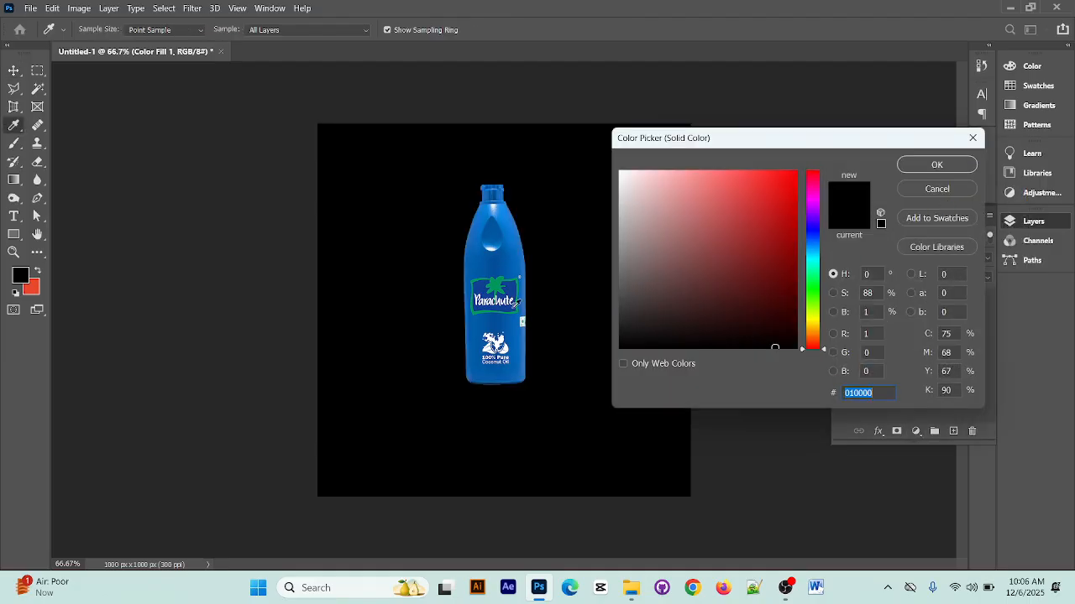
click(508, 246)
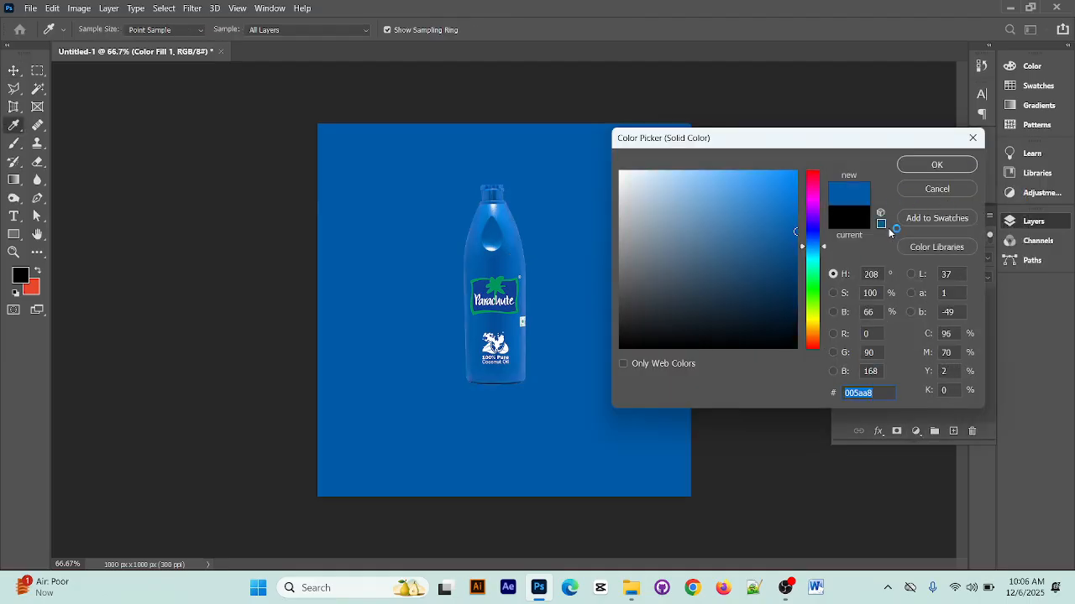
drag(711, 210, 685, 192)
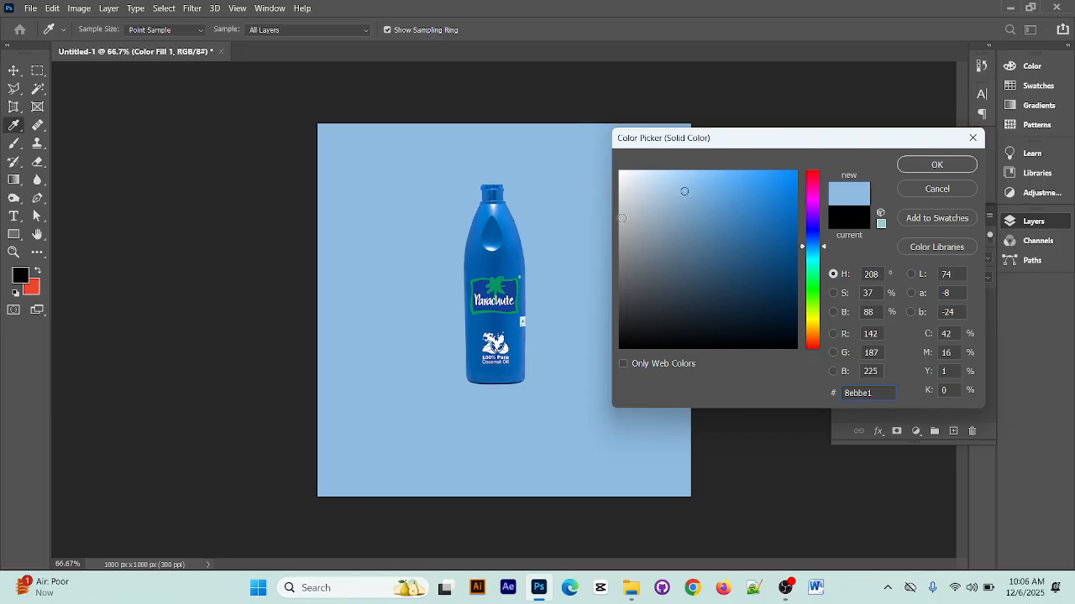
drag(684, 194, 666, 188)
click(973, 168)
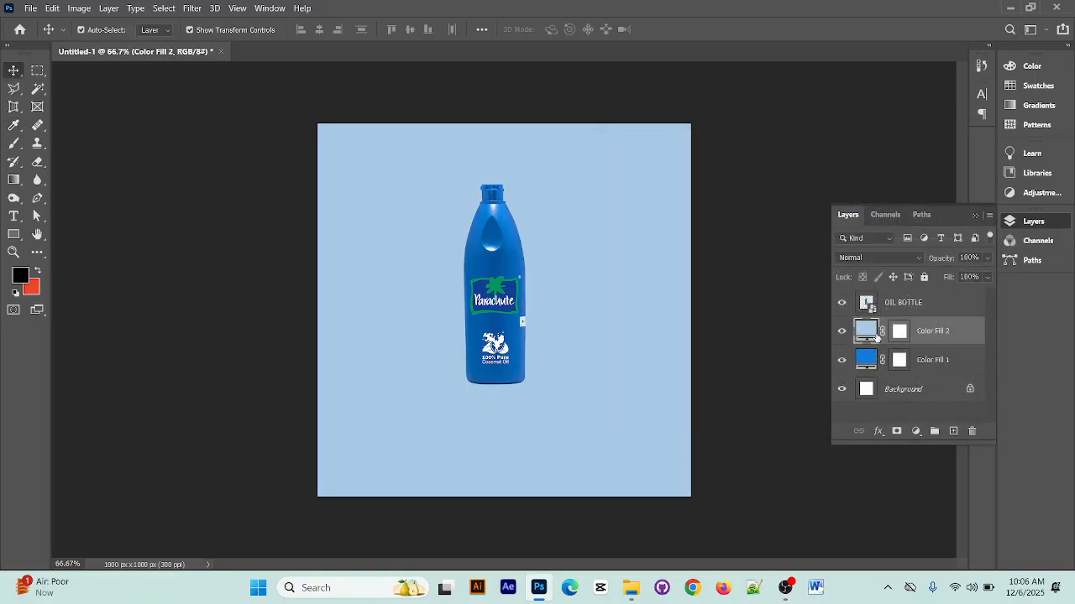
Toggle the pale blue fill layer's visibility to compare the two background colours
click(843, 332)
click(843, 332)
click(843, 332)
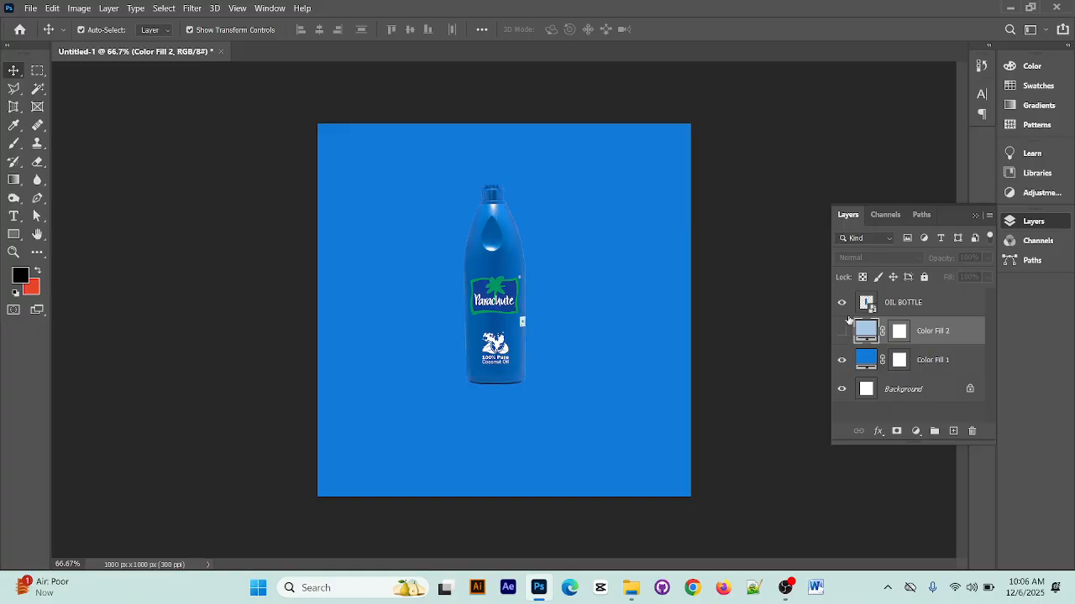
click(843, 331)
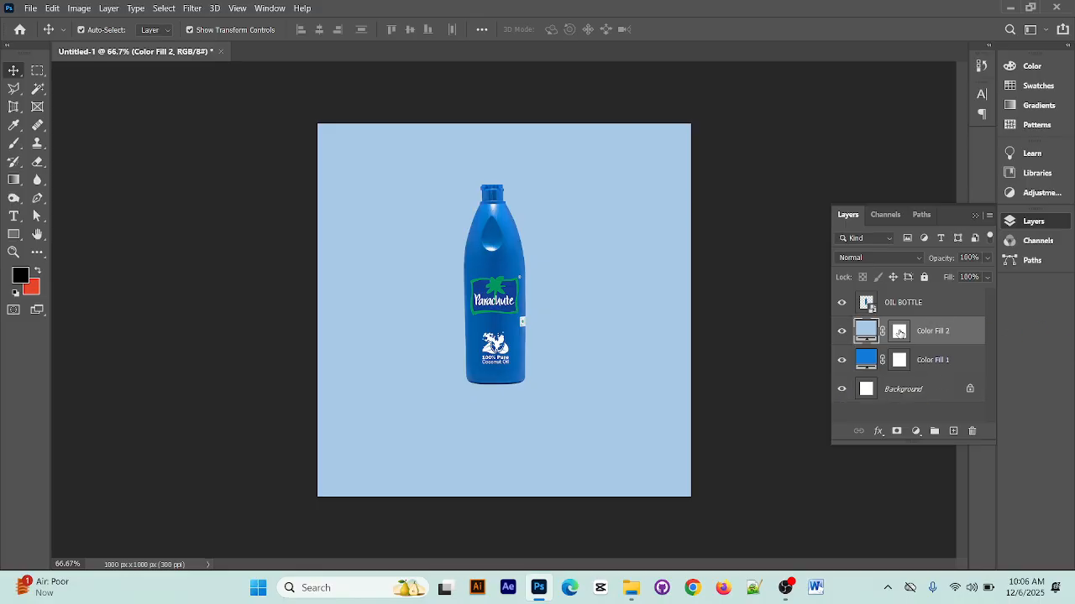
Invert the pale blue fill layer's mask to black
click(899, 332)
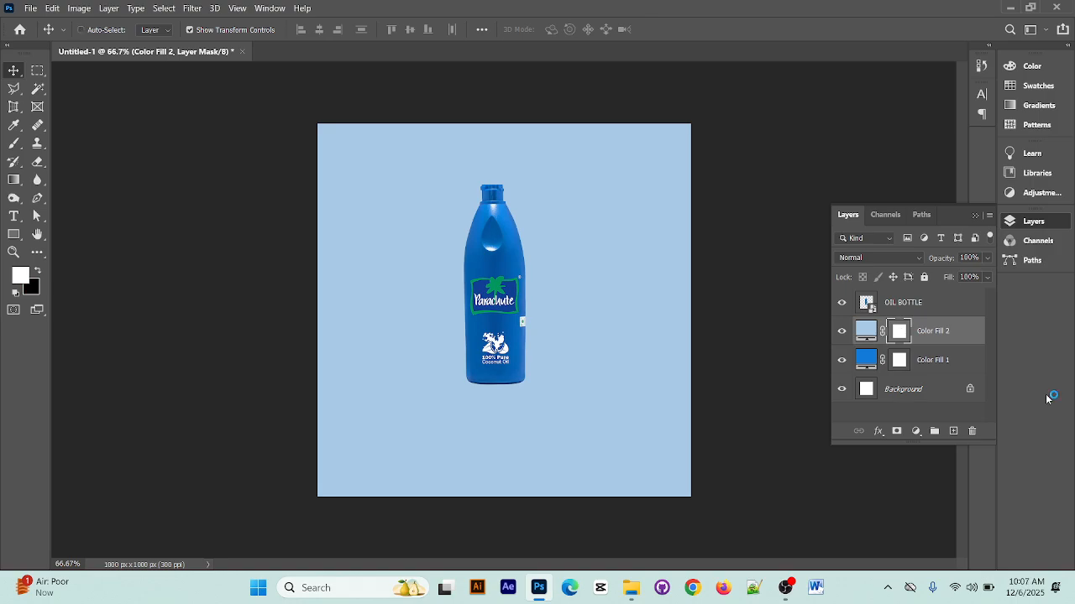
key(ctrl+i)
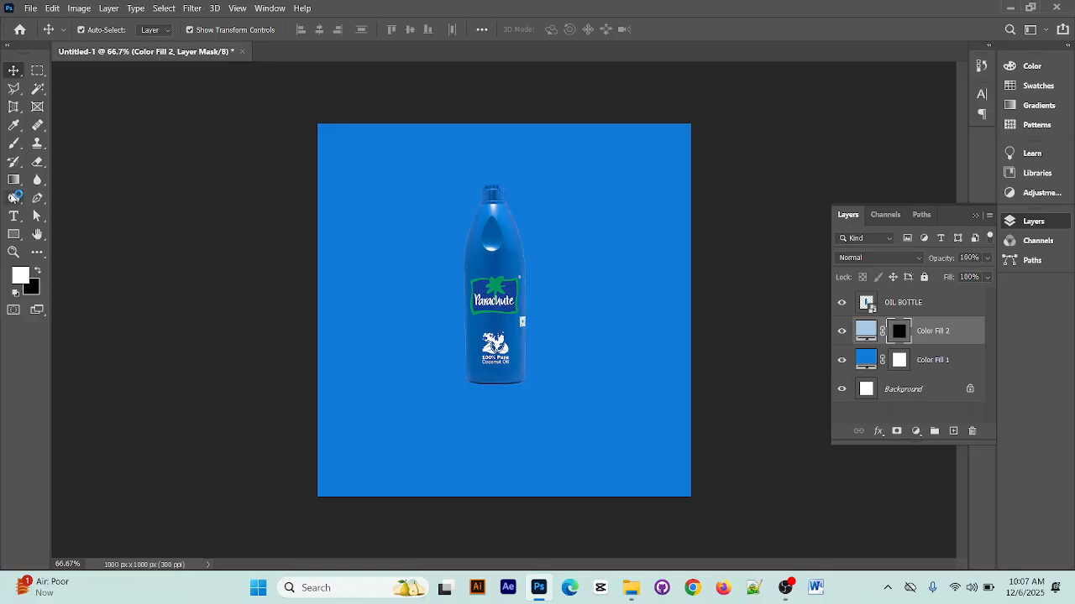
Activate the Brush tool and set its brush angle to -5°
click(16, 145)
right_click(15, 149)
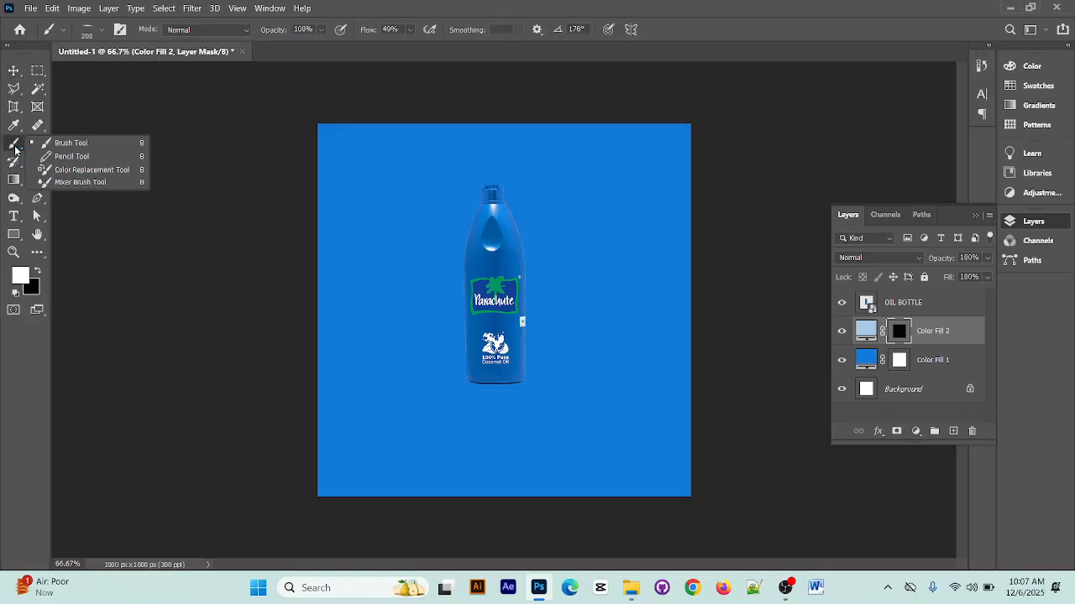
click(15, 149)
click(103, 30)
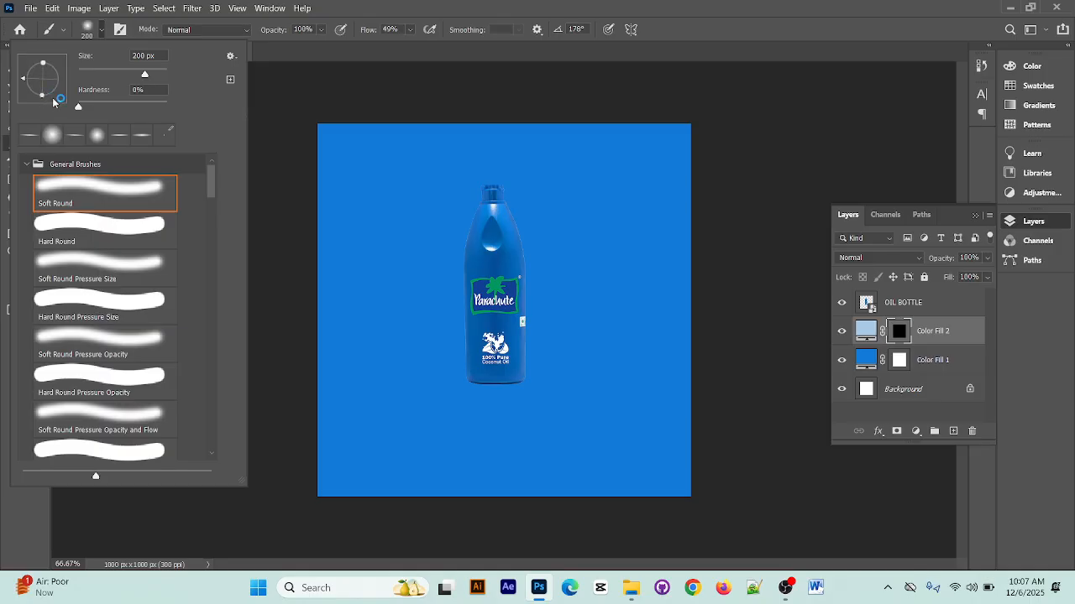
mouse_move(24, 80)
mouse_down()
mouse_move(81, 81)
mouse_move(43, 97)
mouse_move(63, 82)
mouse_up()
click(466, 5)
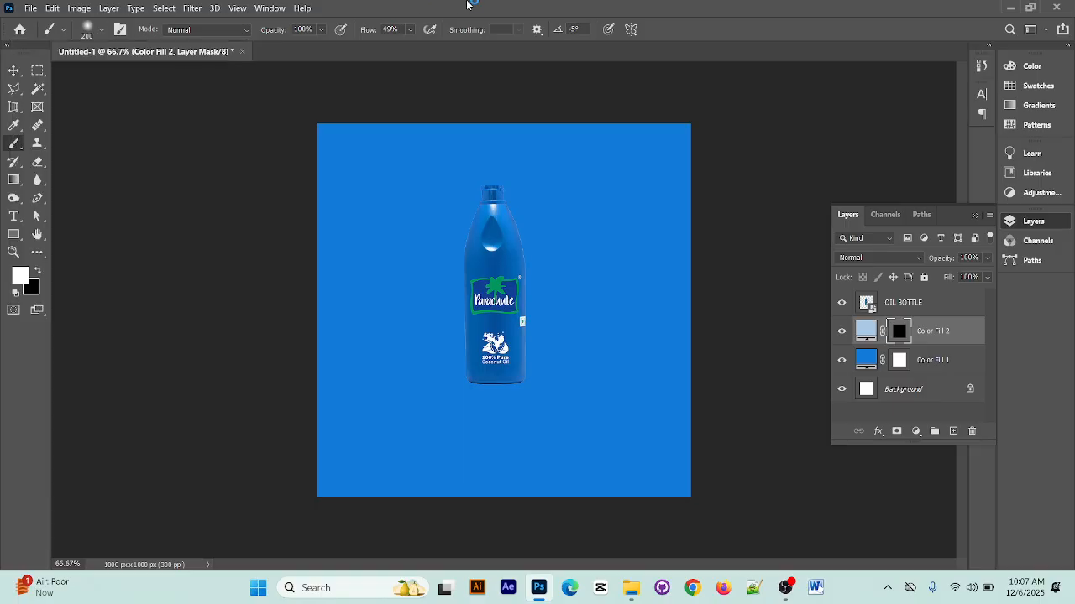
Choose the Soft Round brush from General Brushes and enlarge it to 400 px
click(101, 32)
click(26, 164)
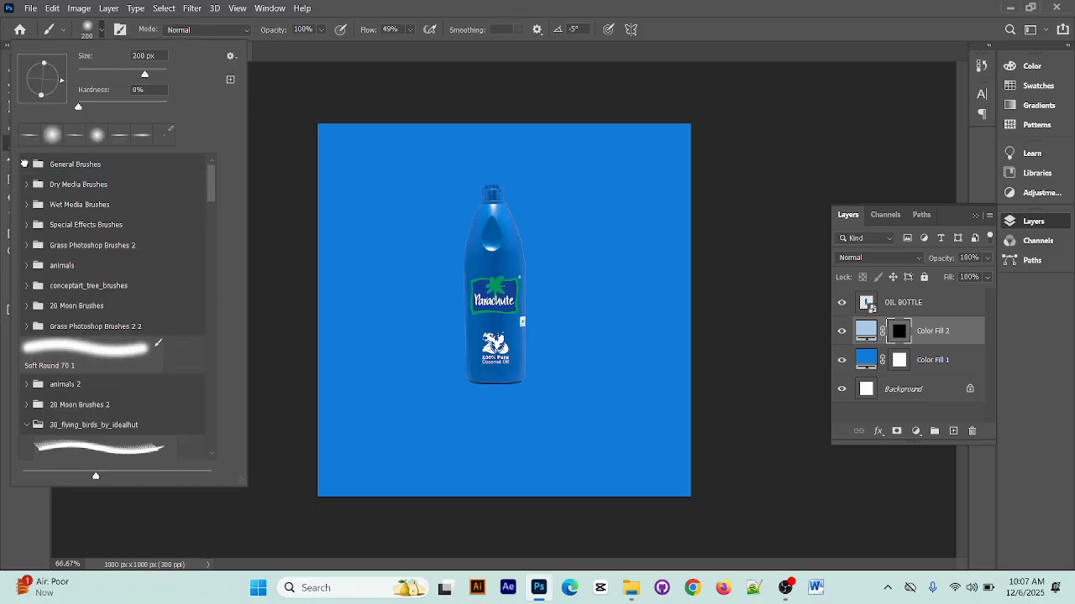
click(26, 164)
click(82, 189)
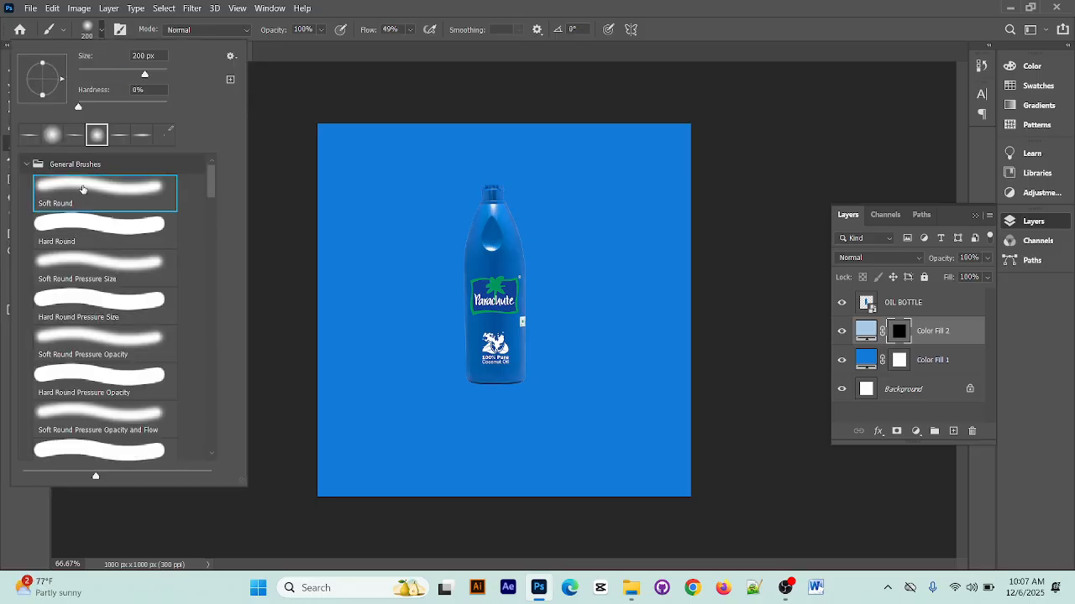
click(605, 4)
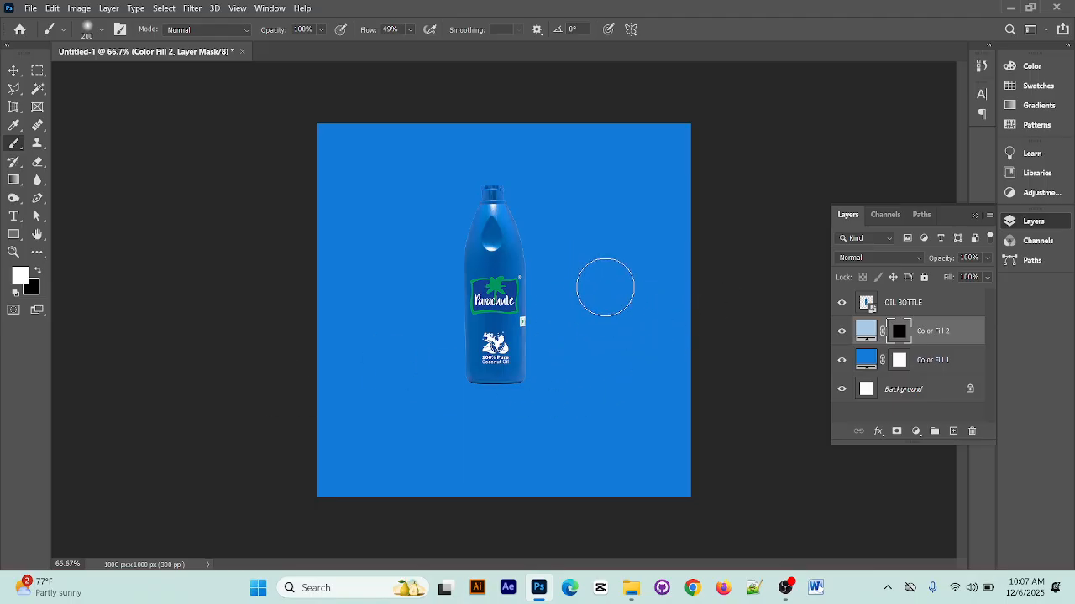
key(bracketright)
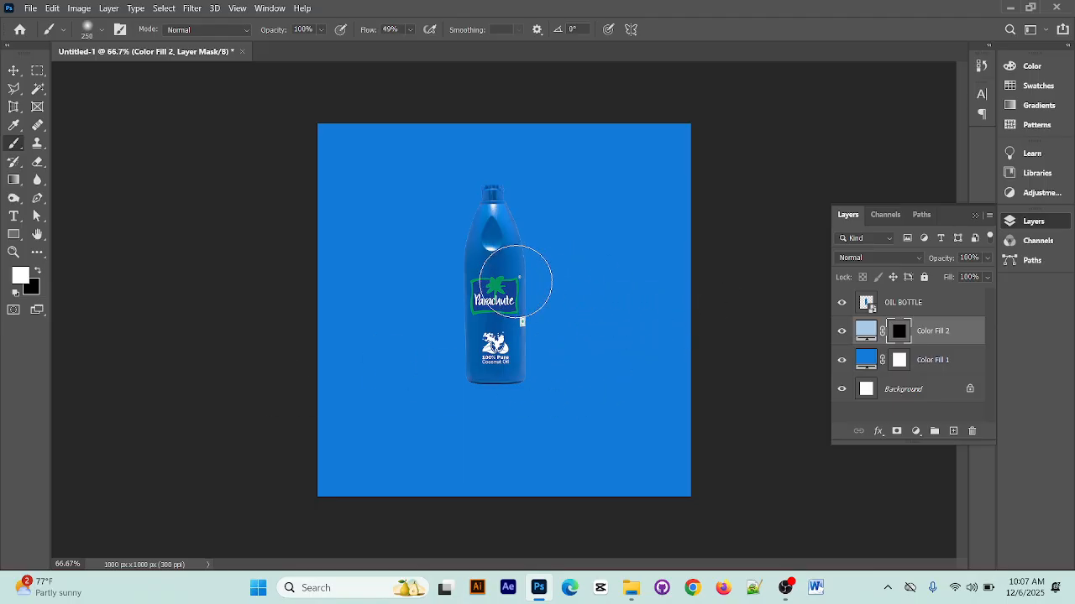
key(bracketright)
key(bracketright)
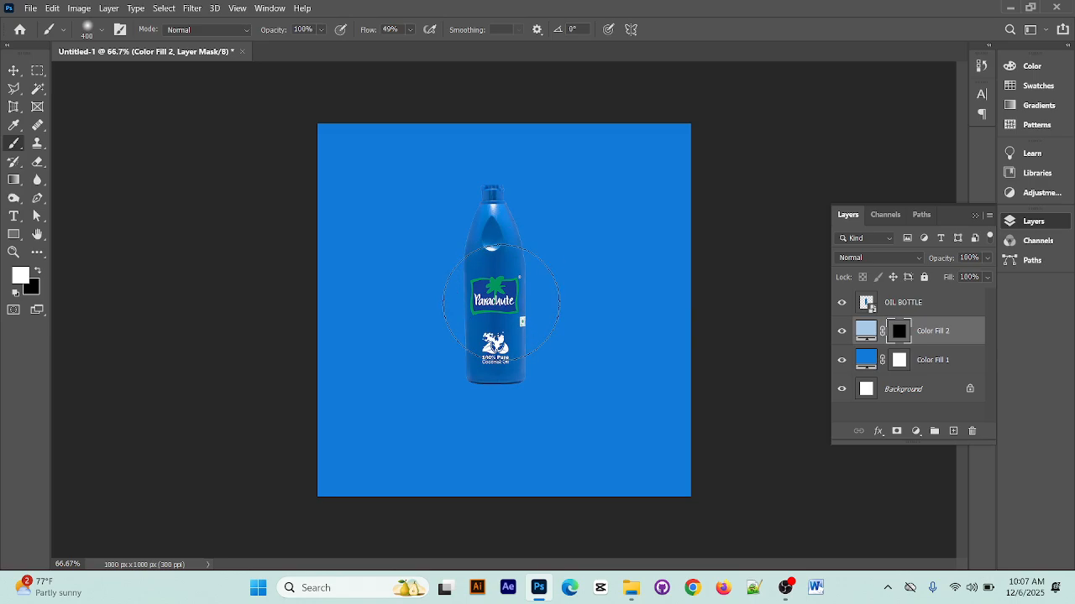
Enlarge the brush to 600 px and paint a soft pale glow behind the bottle on the Color Fill 2 mask
key(bracketright)
key(bracketright)
key(bracketright)
key(bracketleft)
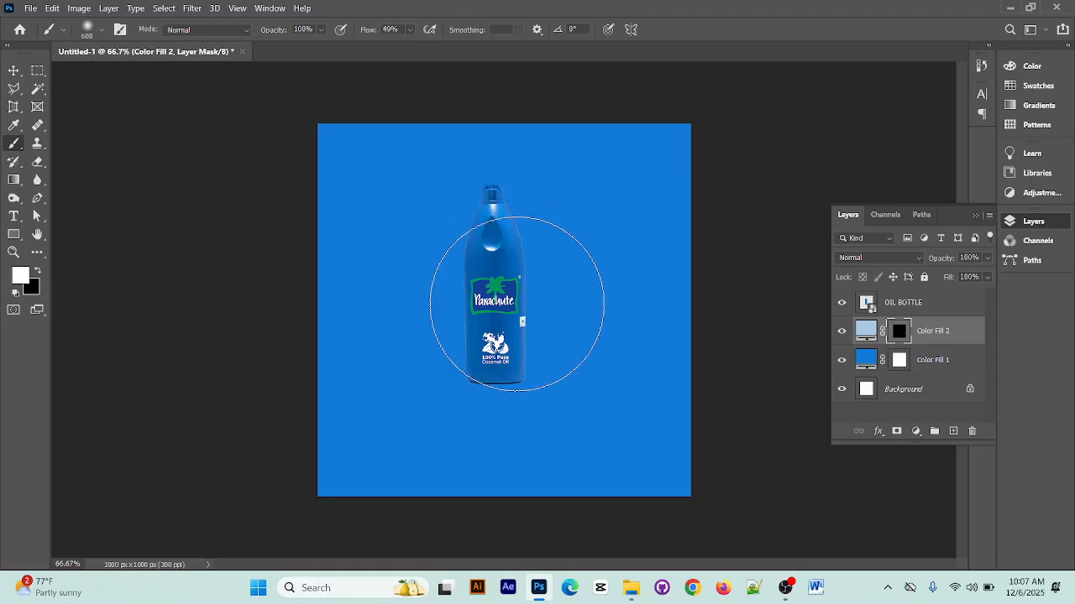
mouse_move(517, 304)
mouse_down()
mouse_move(468, 288)
mouse_move(461, 297)
mouse_move(493, 299)
mouse_up()
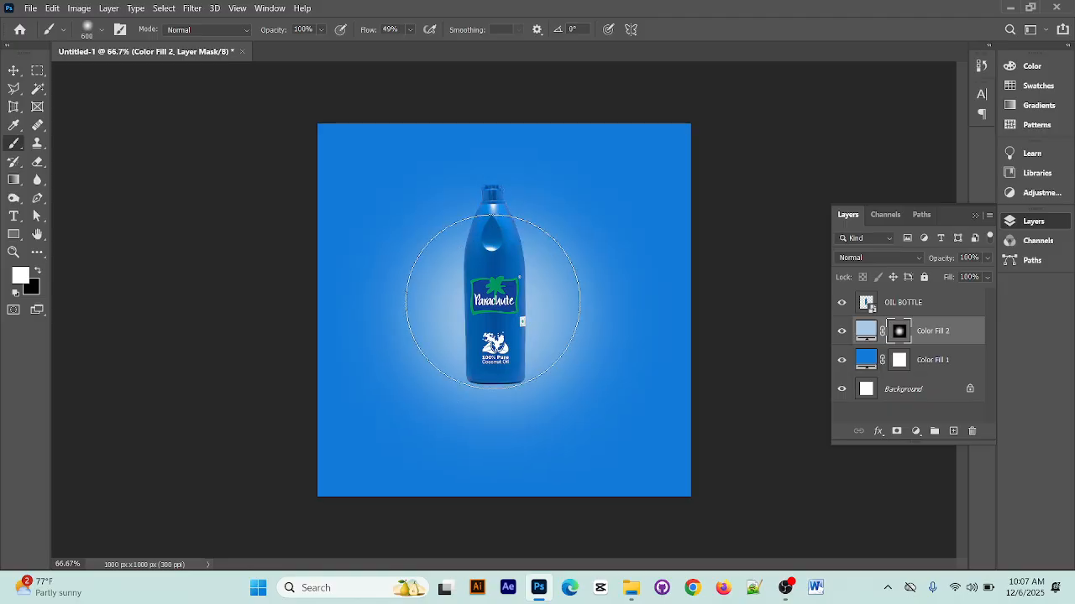
click(493, 288)
click(492, 270)
click(500, 349)
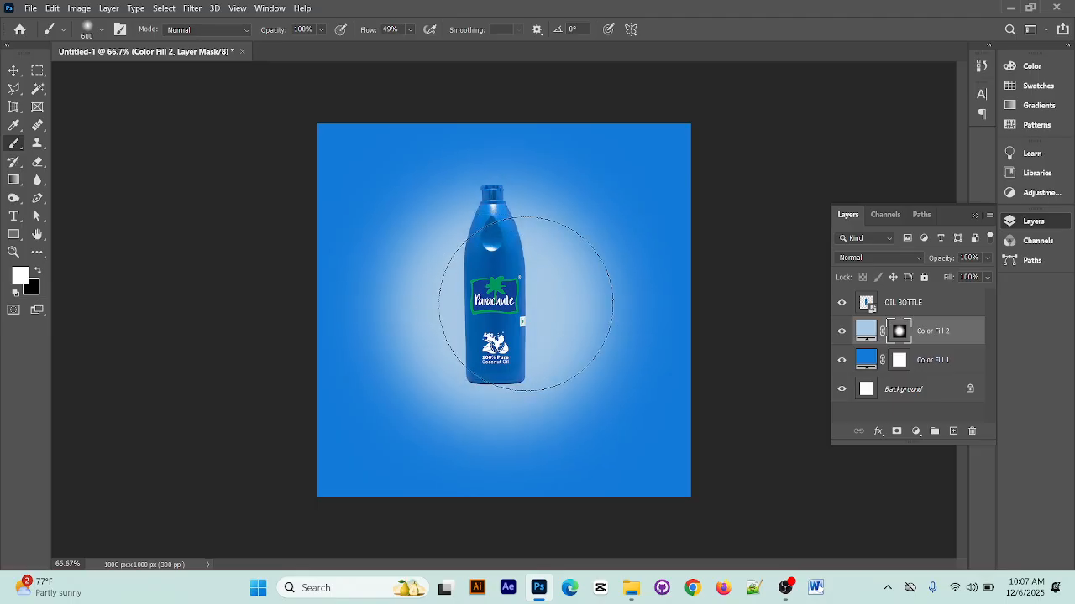
click(13, 70)
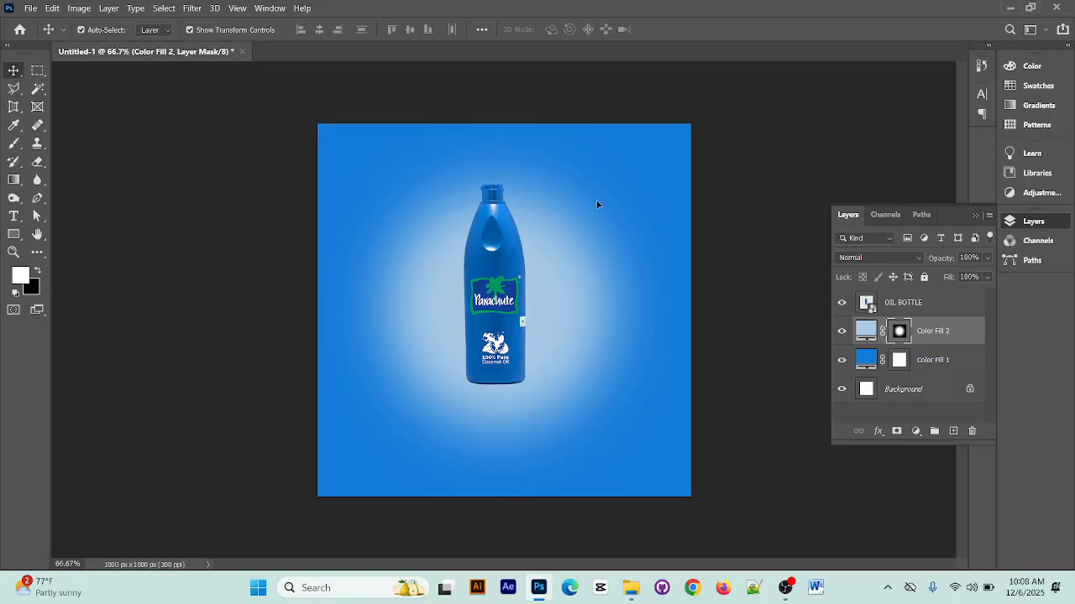
click(809, 161)
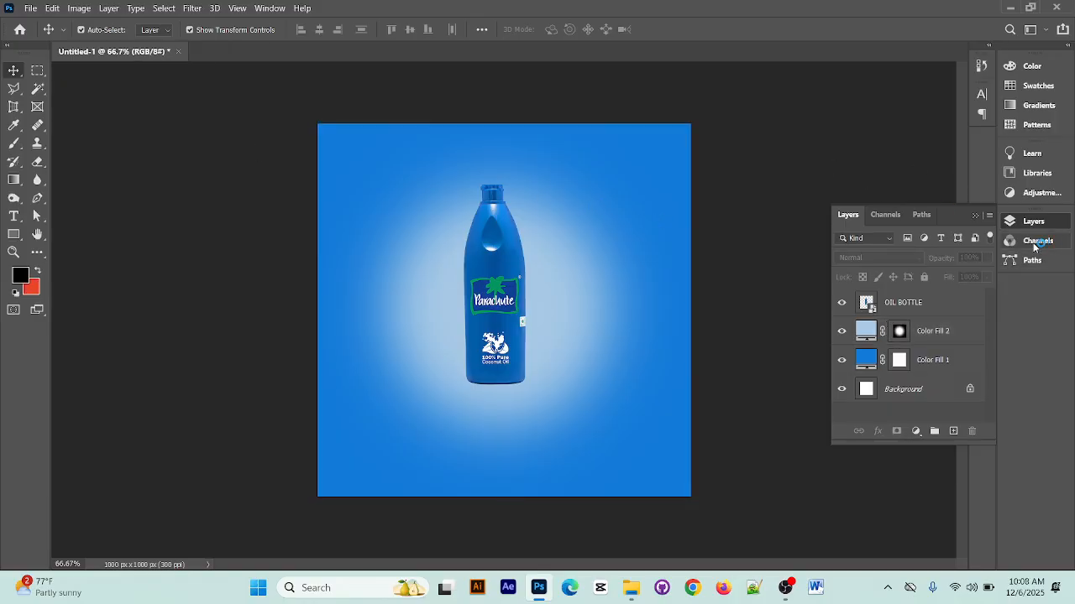
Add a Levels adjustment layer above the OIL BOTTLE layer and lower its white input level to brighten the image
click(944, 332)
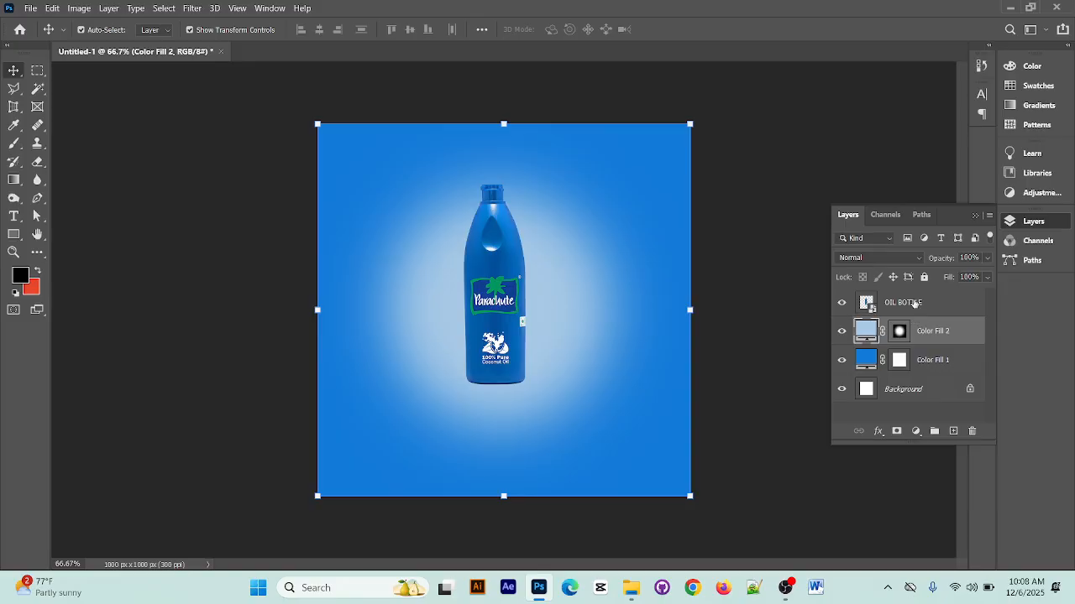
click(914, 304)
click(916, 431)
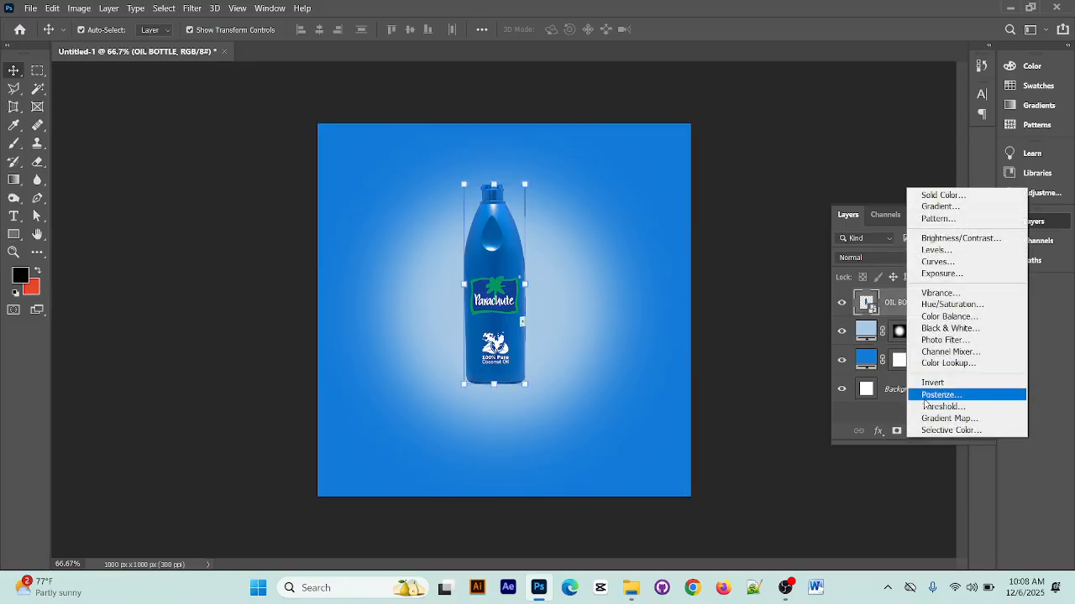
click(937, 249)
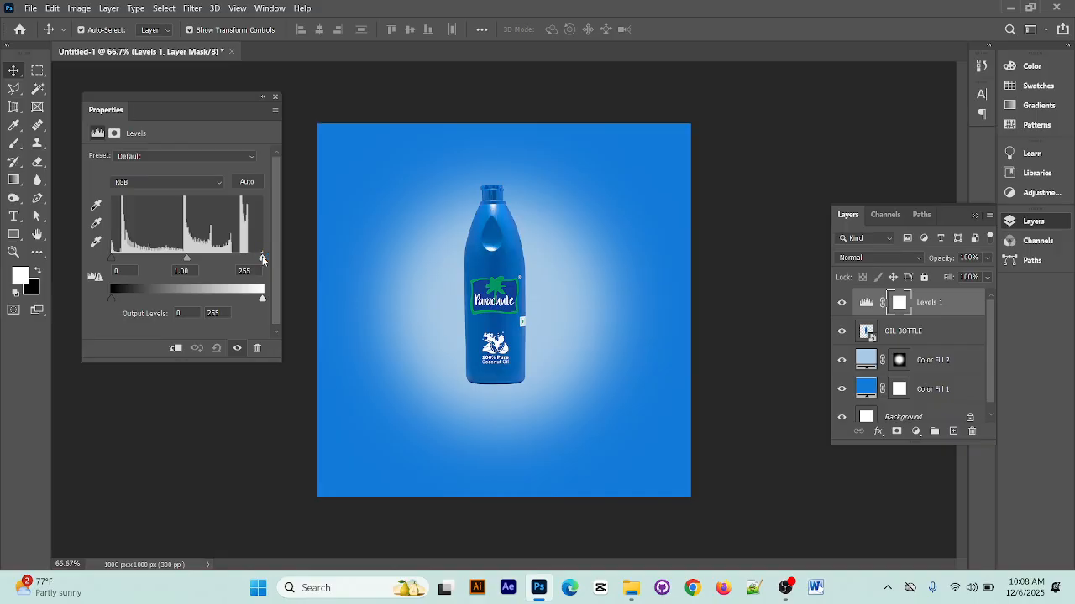
mouse_move(262, 260)
mouse_down()
mouse_move(206, 257)
mouse_move(255, 259)
mouse_move(244, 259)
mouse_up()
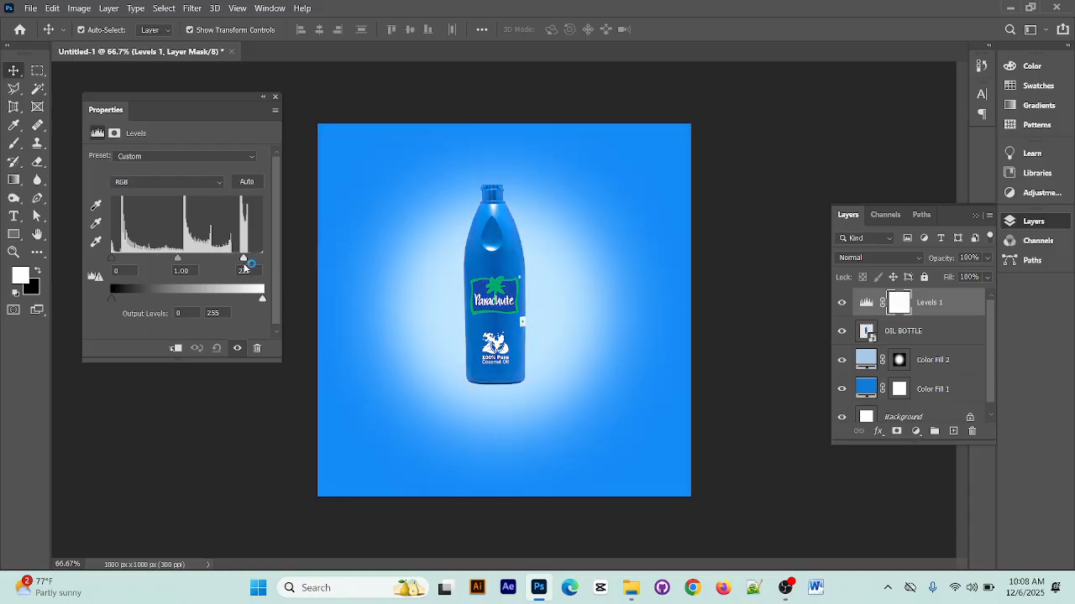
click(274, 97)
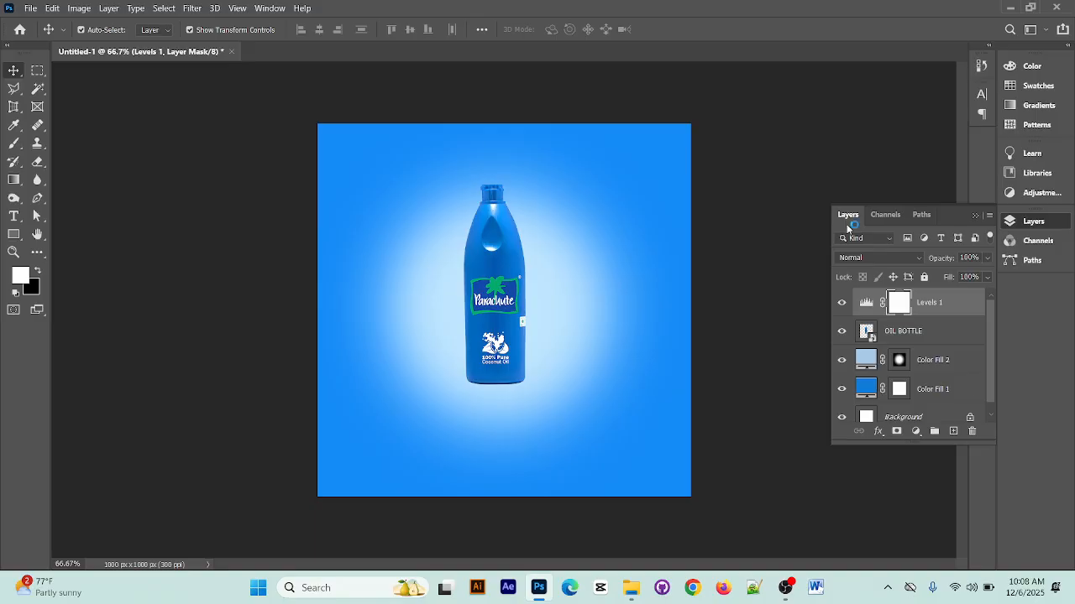
click(933, 431)
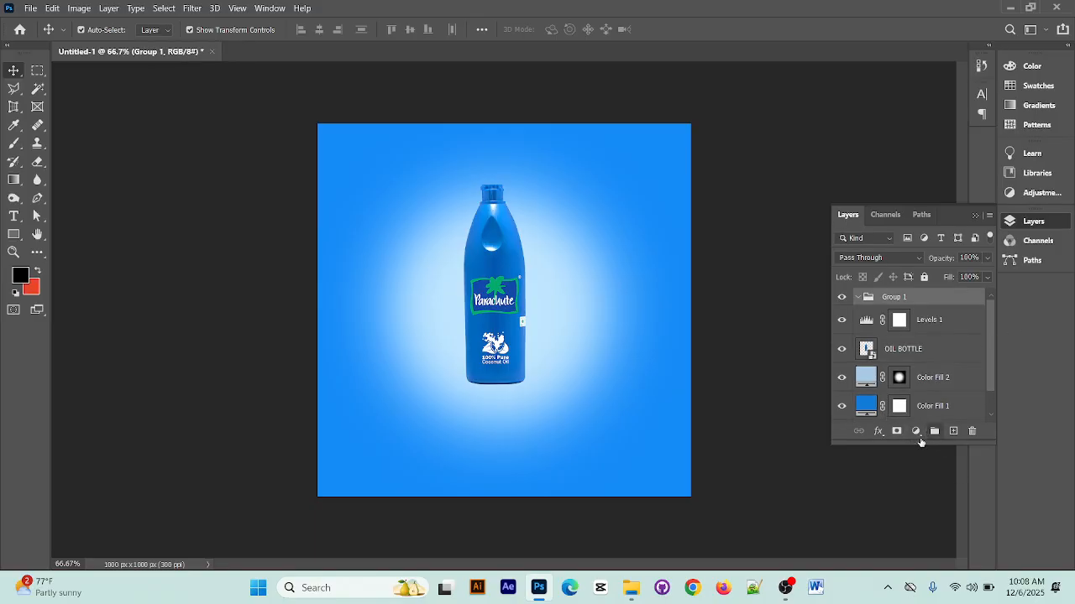
click(915, 431)
click(922, 124)
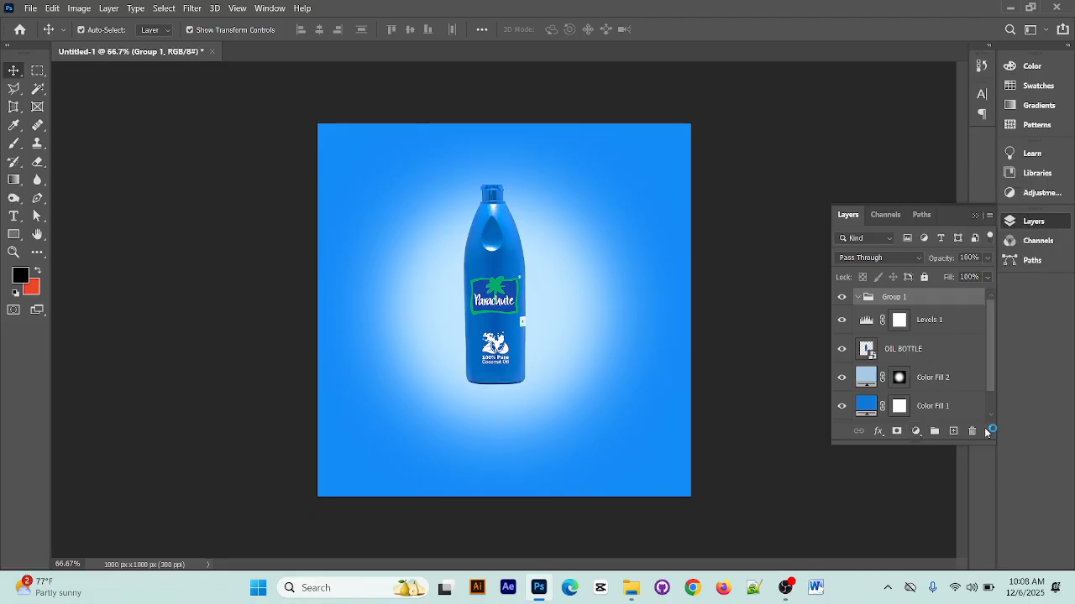
click(973, 431)
Add a Curves adjustment clipped to the Levels 1 layer and shift its white point slightly inward
click(915, 431)
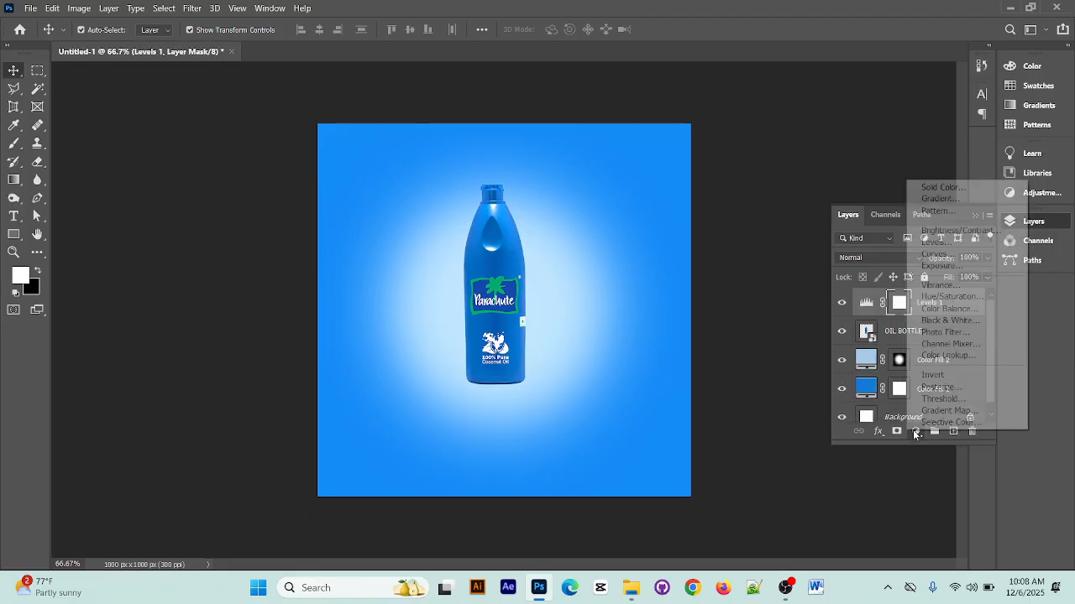
click(933, 254)
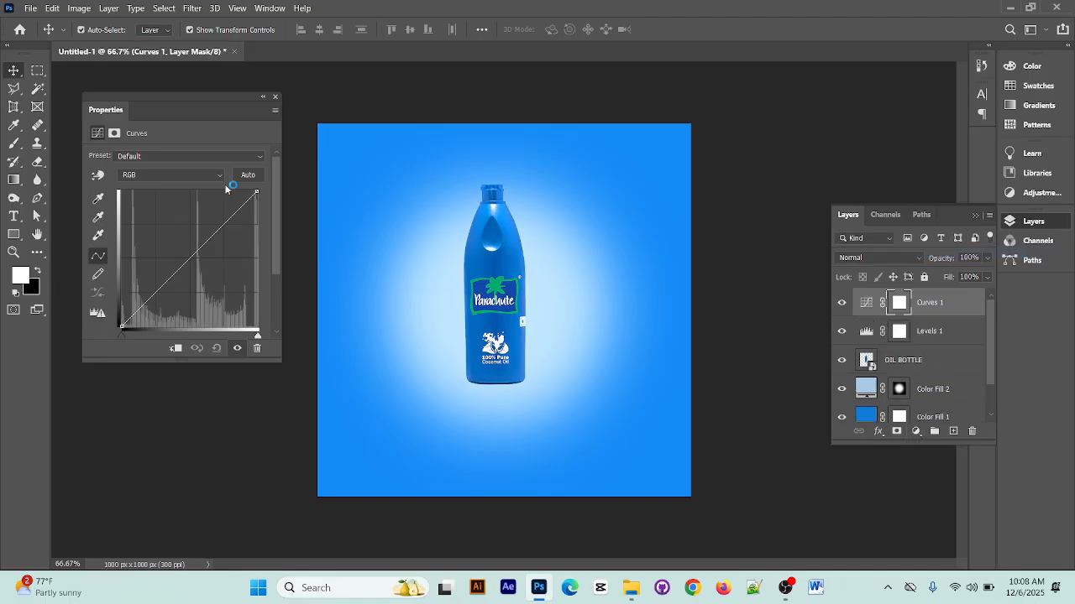
mouse_move(256, 203)
mouse_down()
mouse_move(257, 221)
mouse_move(252, 193)
mouse_up()
click(175, 348)
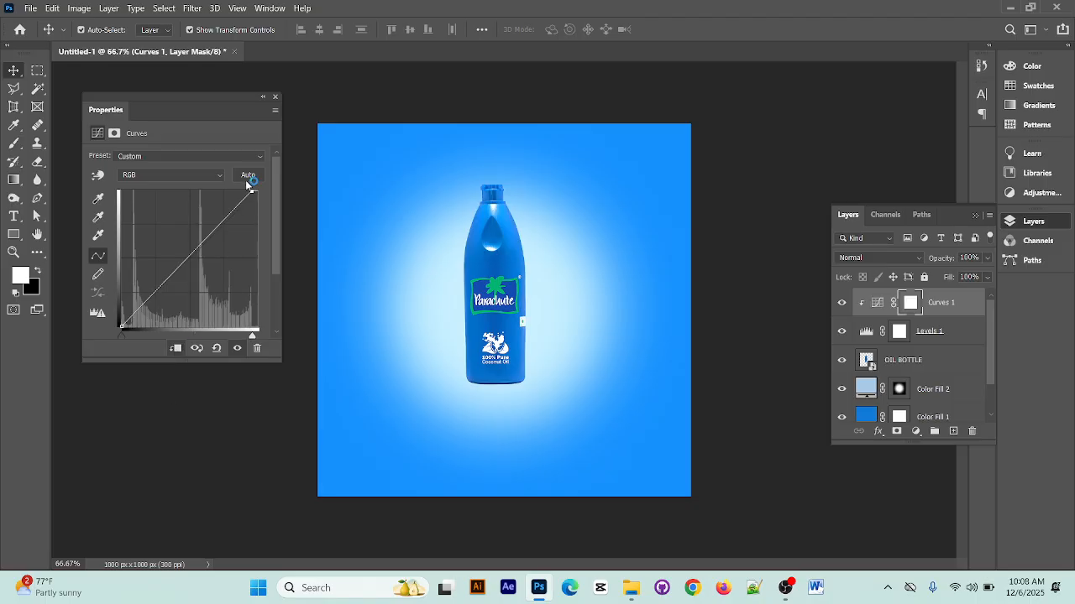
mouse_move(253, 194)
mouse_down()
mouse_move(256, 217)
mouse_move(255, 192)
mouse_up()
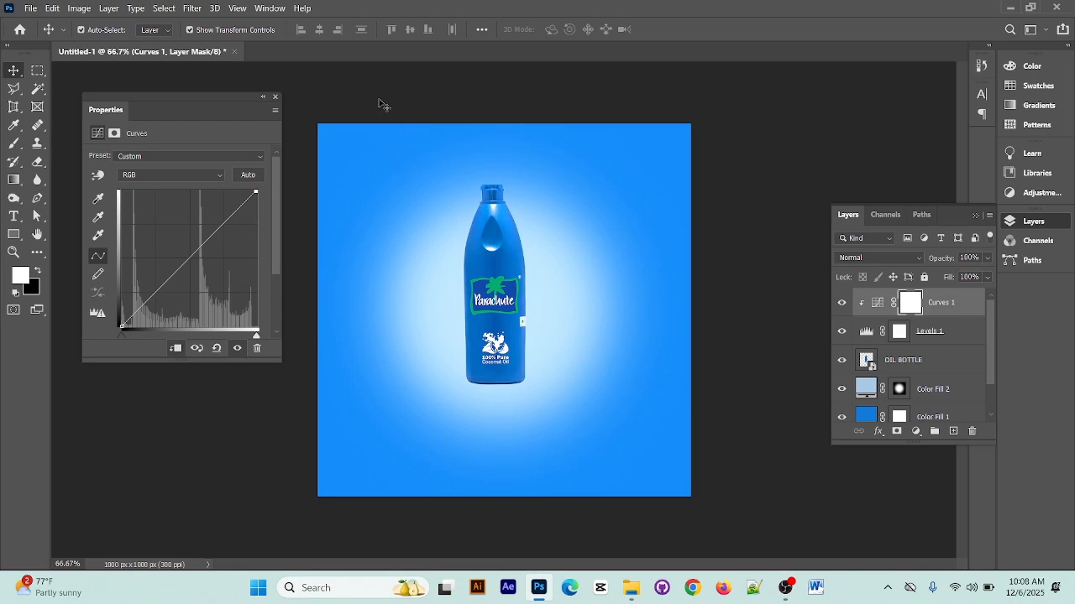
click(276, 98)
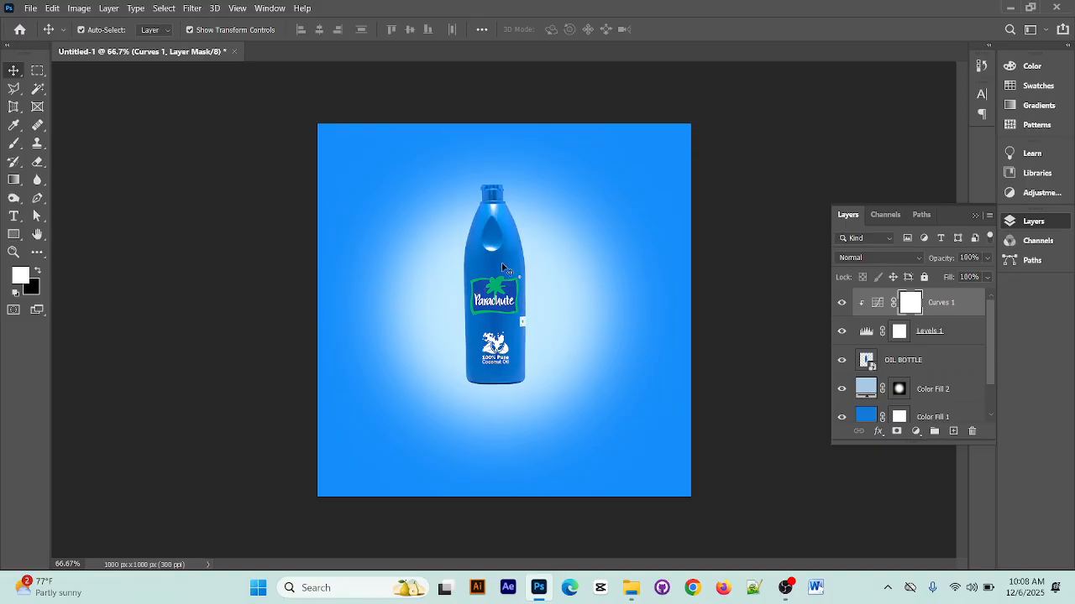
Group the Curves 1, Levels 1 and OIL BOTTLE layers together
shift+click(947, 366)
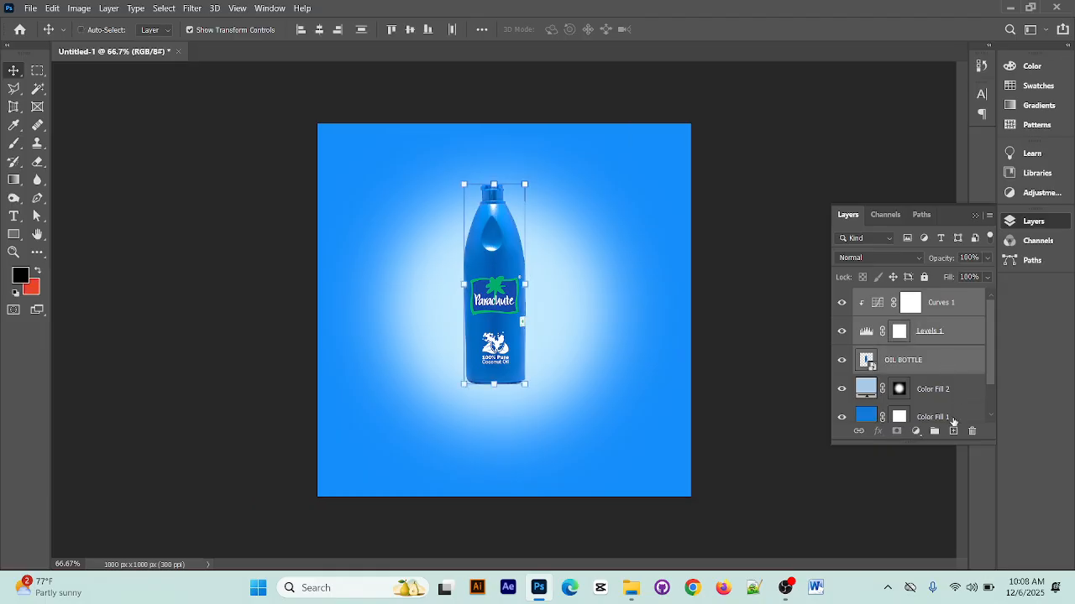
key(ctrl+g)
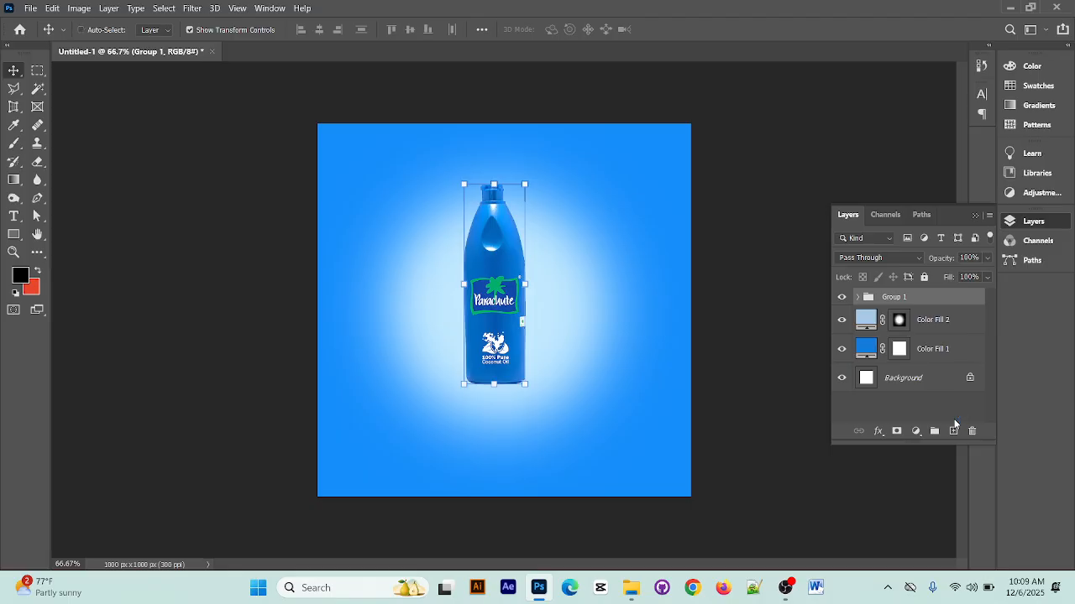
Duplicate the bottle group, merge the copy into a single layer and toggle its visibility to check it
key(ctrl+j)
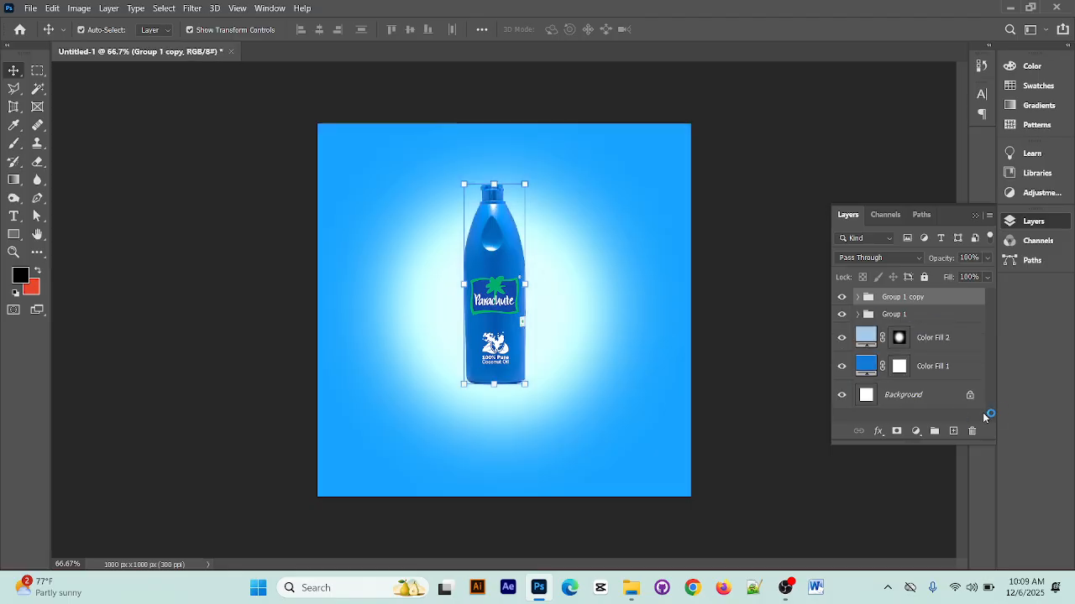
right_click(911, 300)
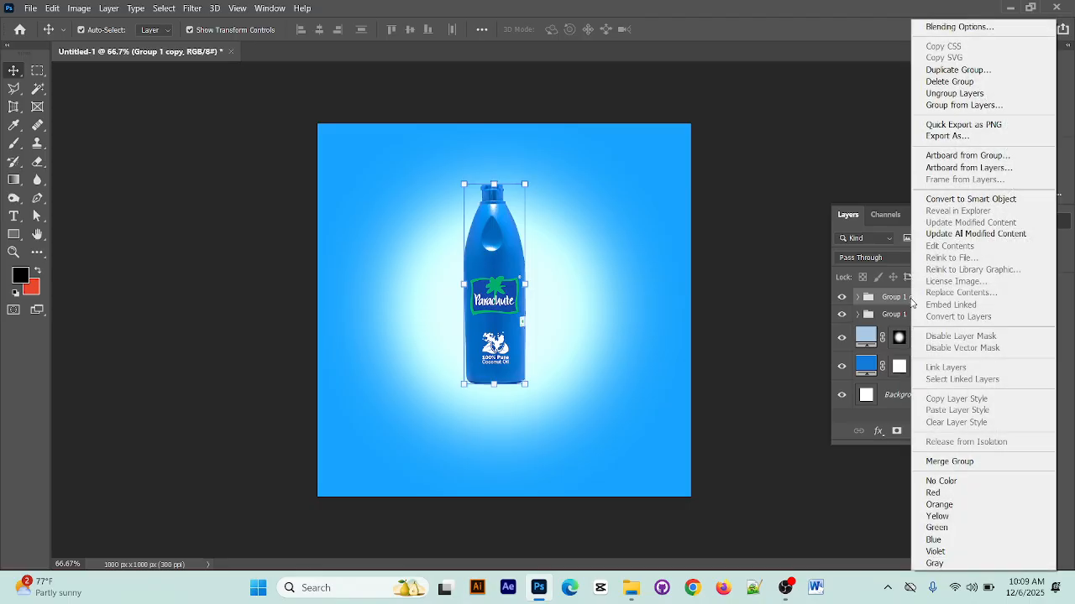
click(958, 463)
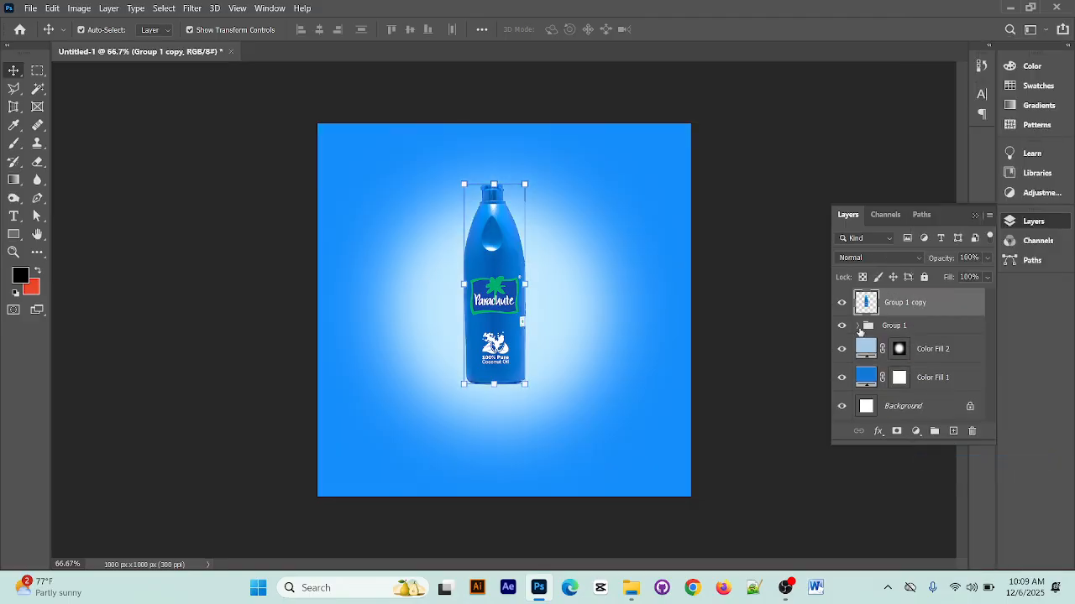
click(843, 307)
click(842, 307)
click(842, 307)
click(842, 306)
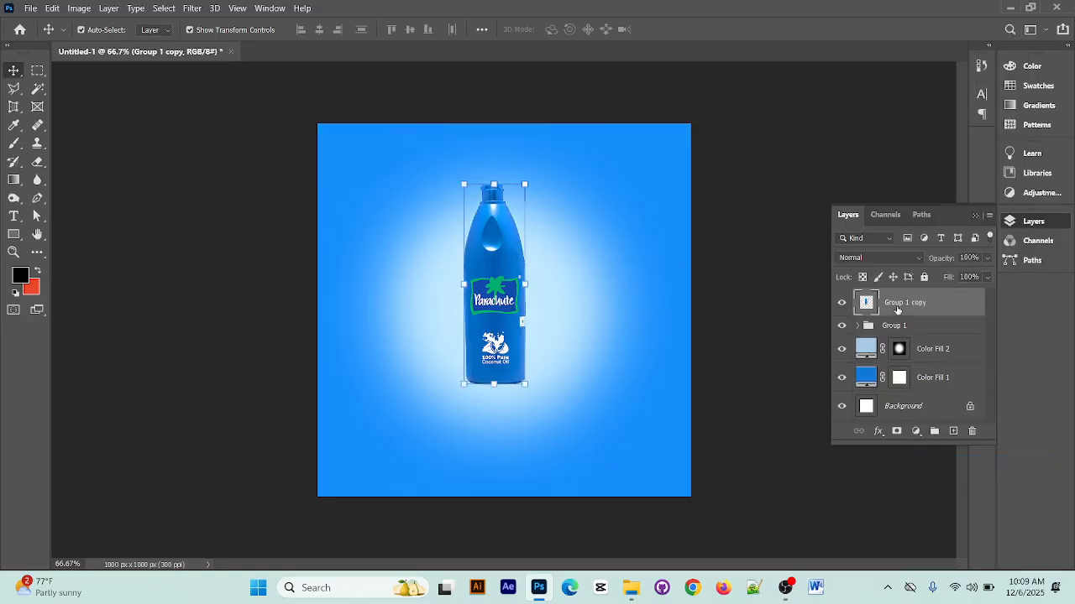
Try flipping the merged bottle copy vertically and placing it directly beneath the bottle, and undo both changes
key(ctrl+t)
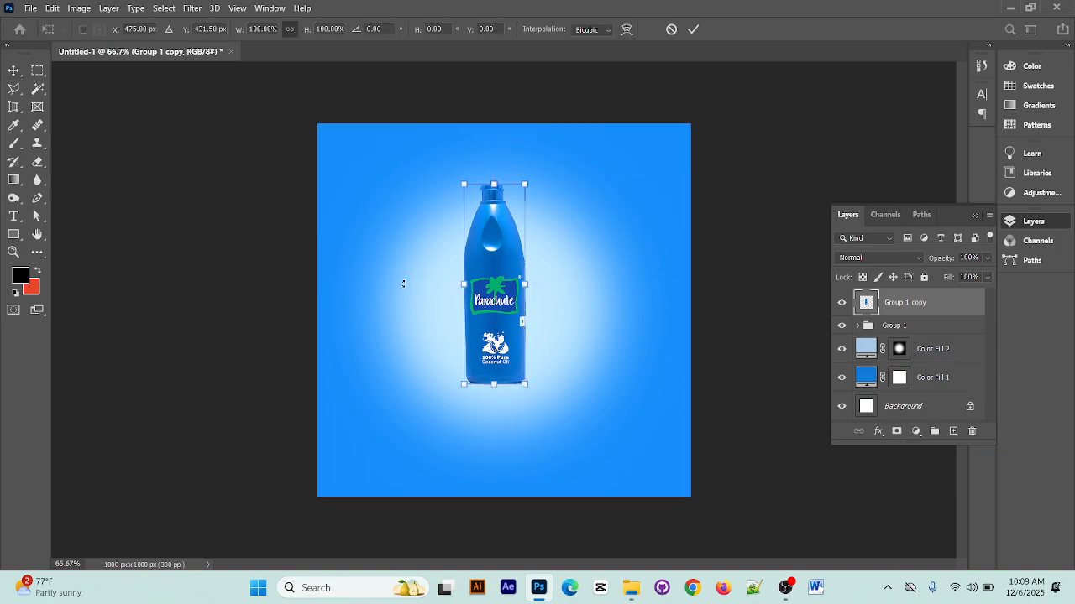
right_click(515, 243)
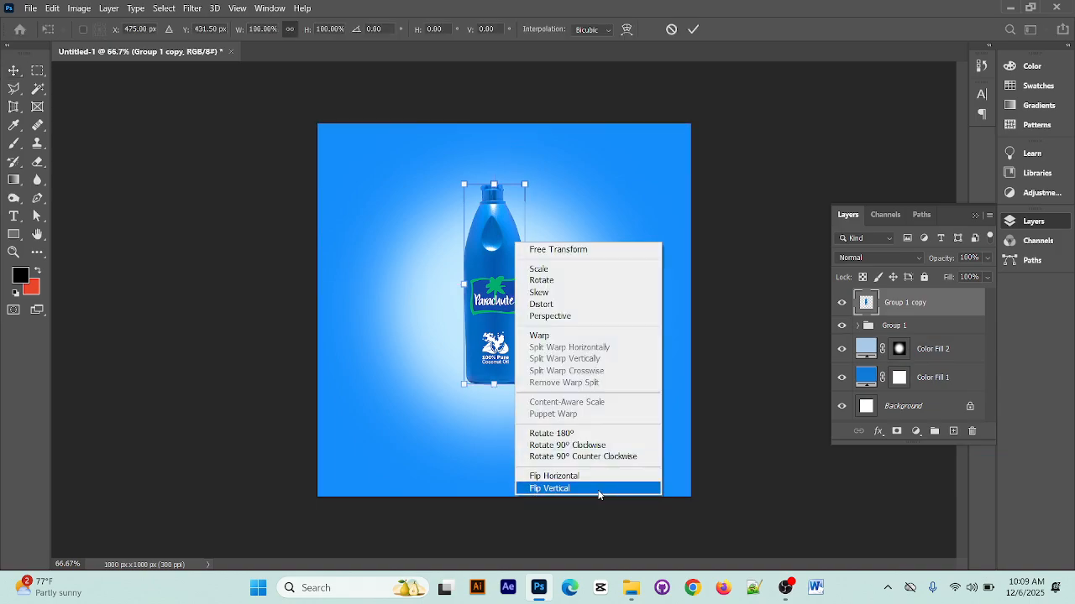
click(599, 489)
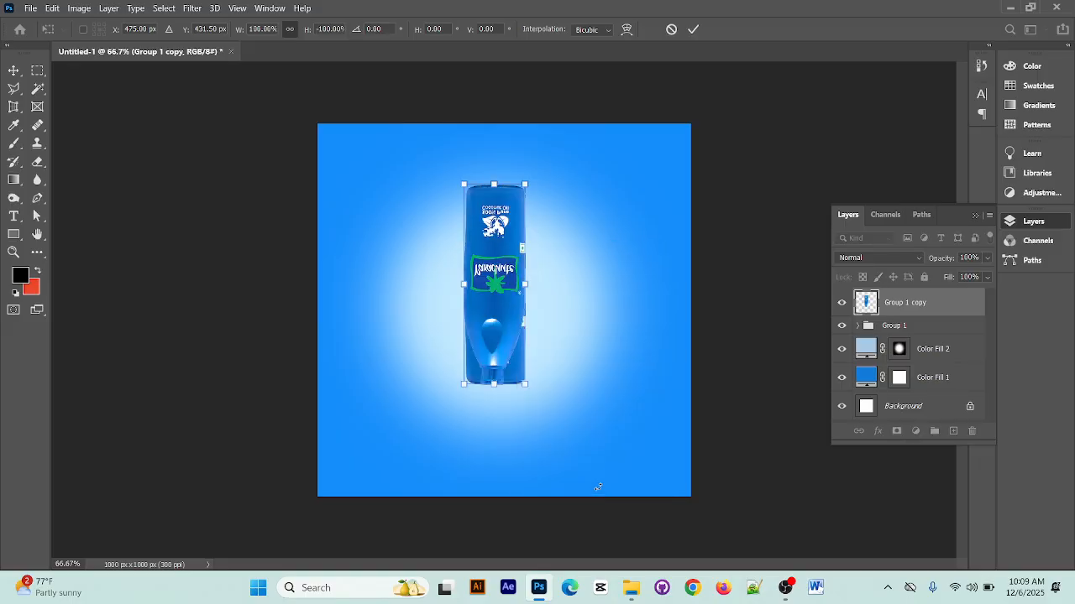
drag(502, 222, 487, 409)
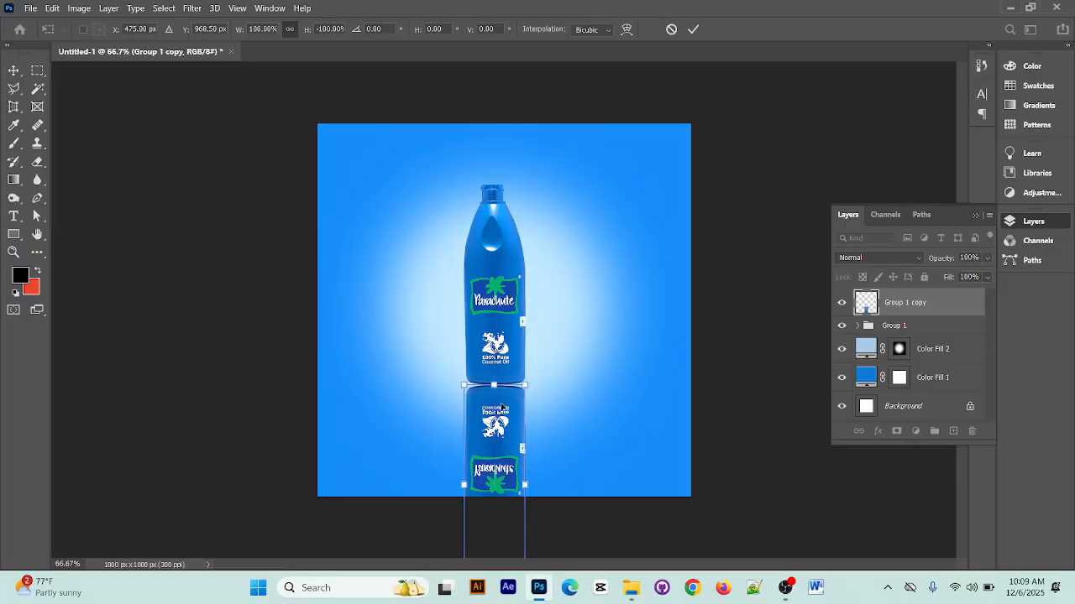
key(ctrl+z)
key(ctrl+z)
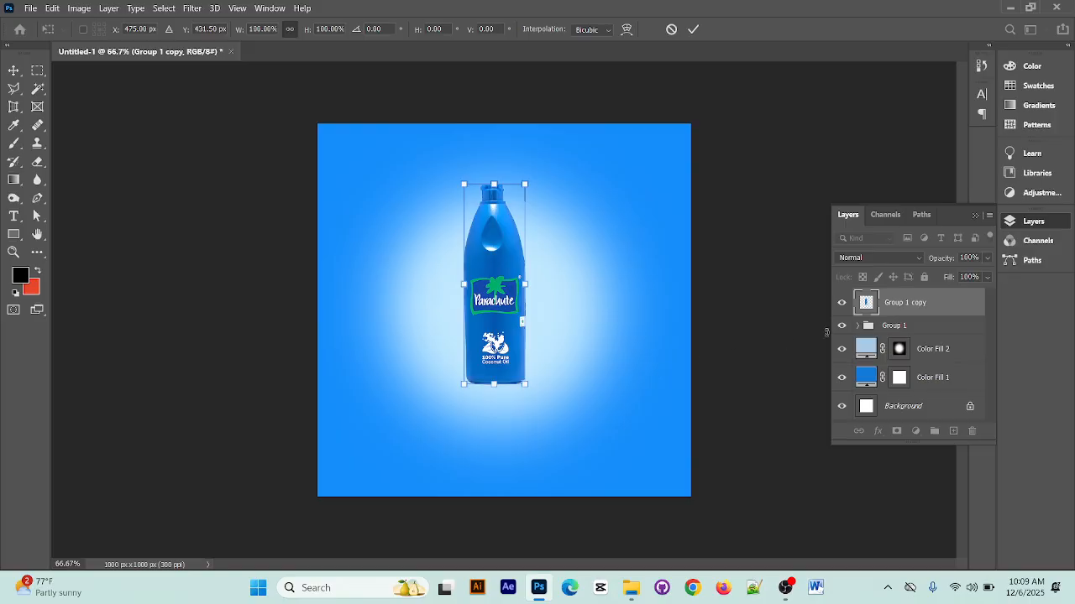
Delete the merged Group 1 copy layer
click(922, 295)
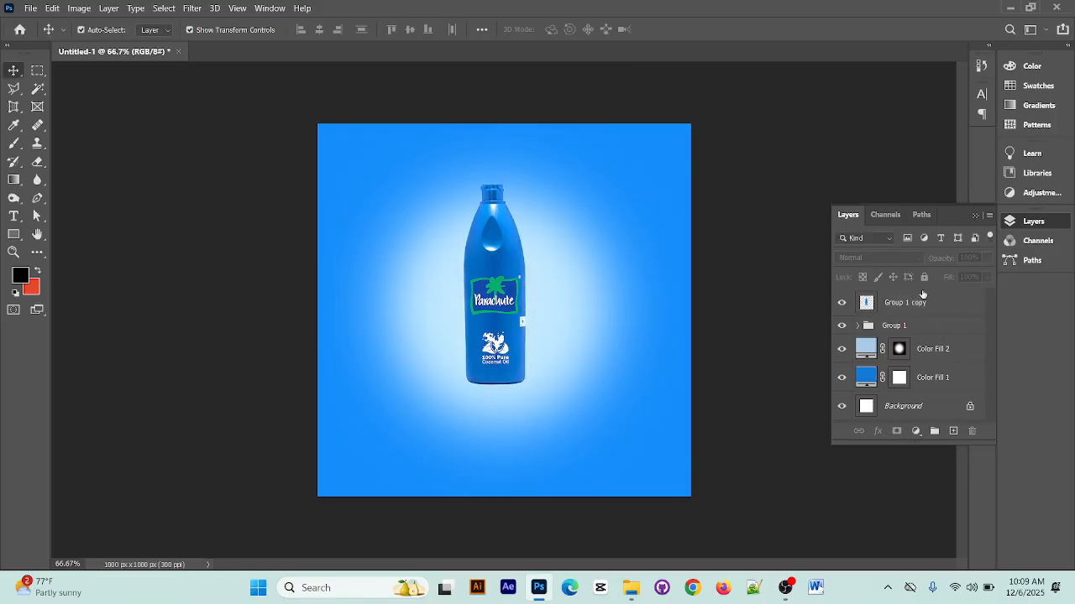
click(917, 311)
click(973, 430)
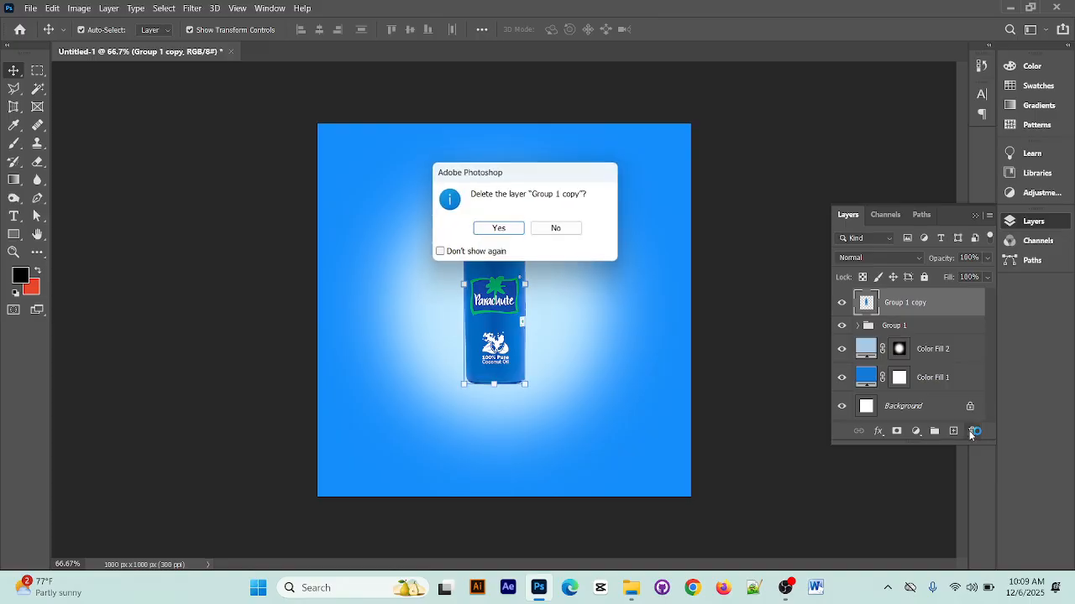
click(498, 230)
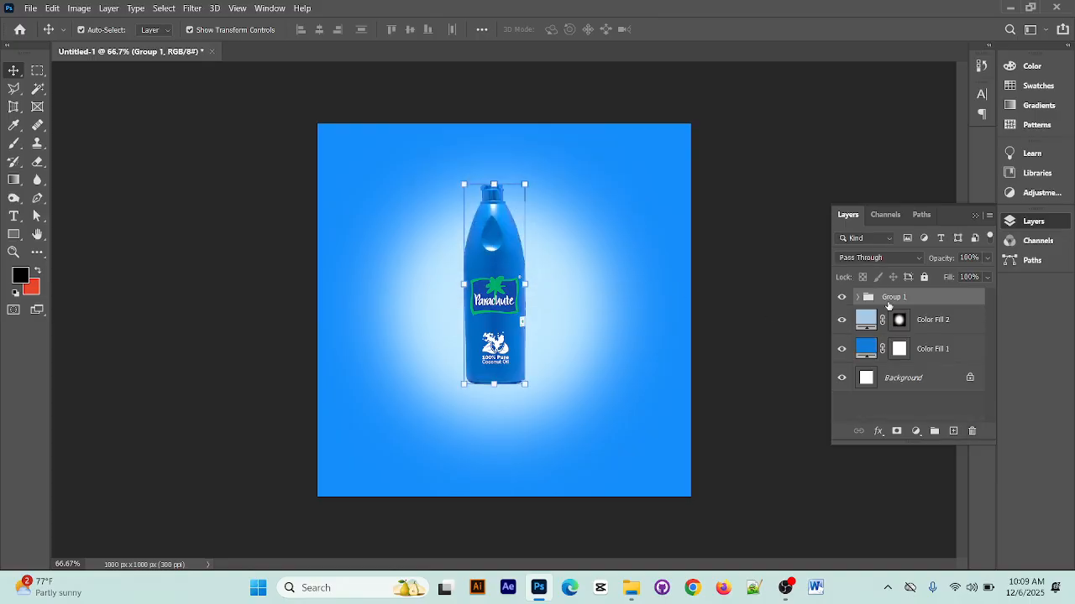
Toggle the visibility of Group 1 to compare the design with and without the bottle and its adjustments
click(842, 298)
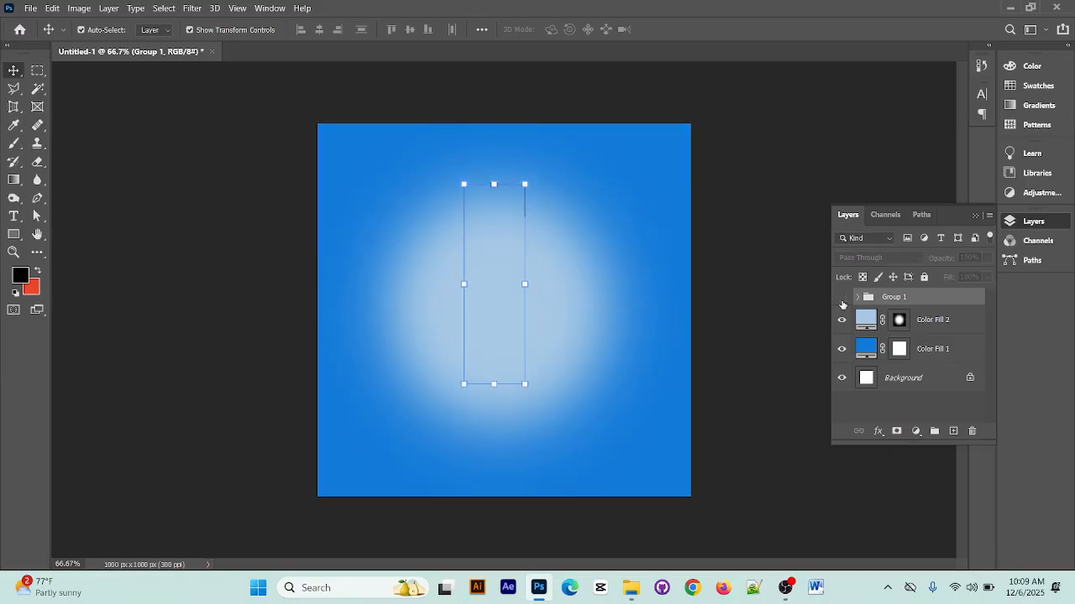
click(842, 298)
click(842, 301)
click(843, 300)
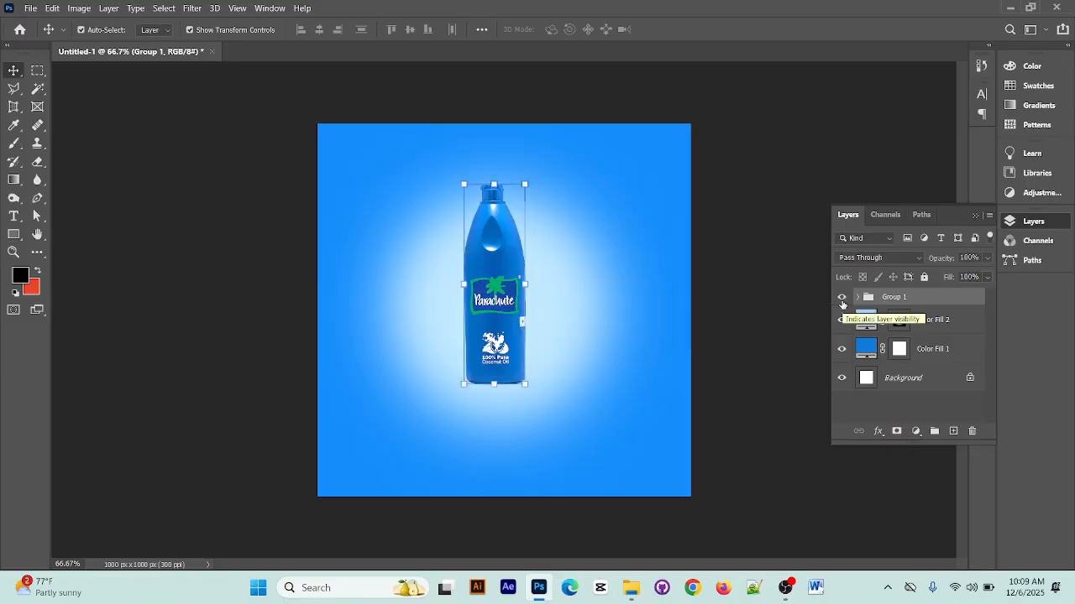
click(842, 300)
click(842, 300)
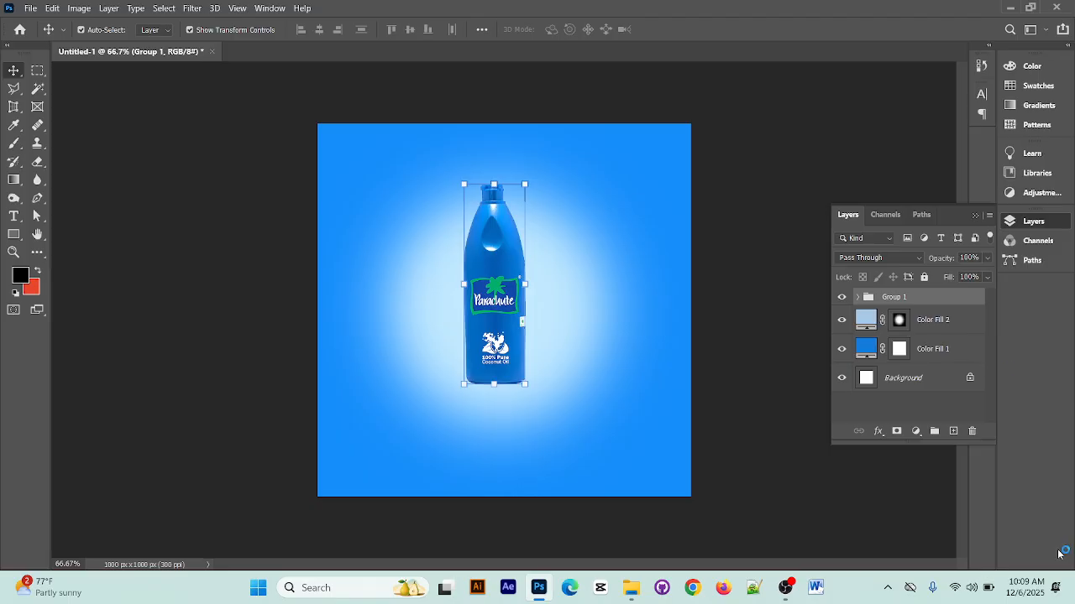
Duplicate Group 1, merge the copy into a single layer and toggle layer visibility to check the result
key(ctrl+j)
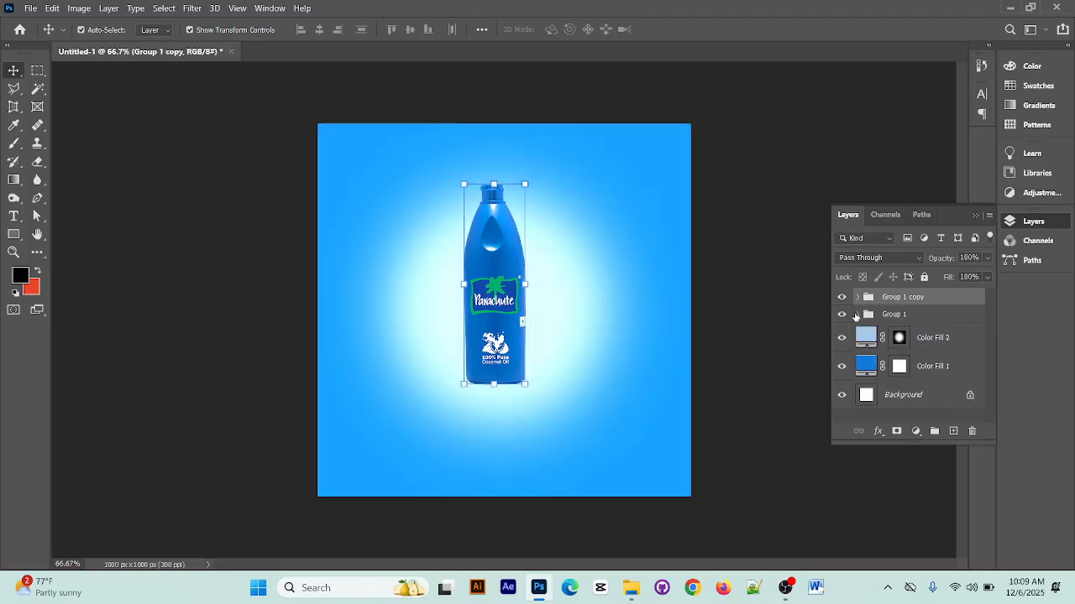
click(843, 314)
click(842, 297)
click(842, 314)
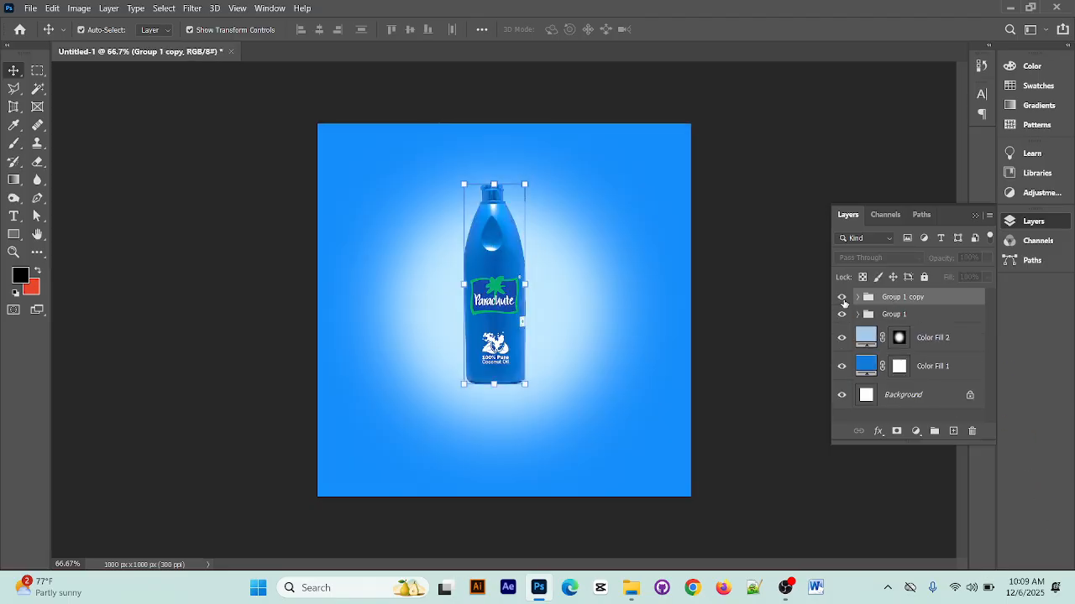
click(842, 297)
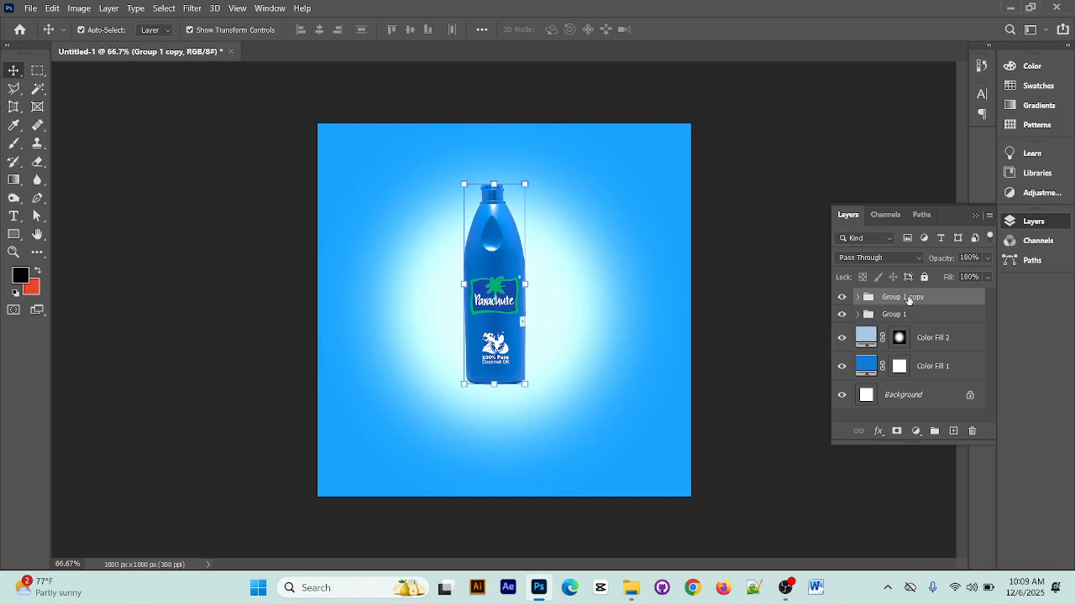
right_click(909, 301)
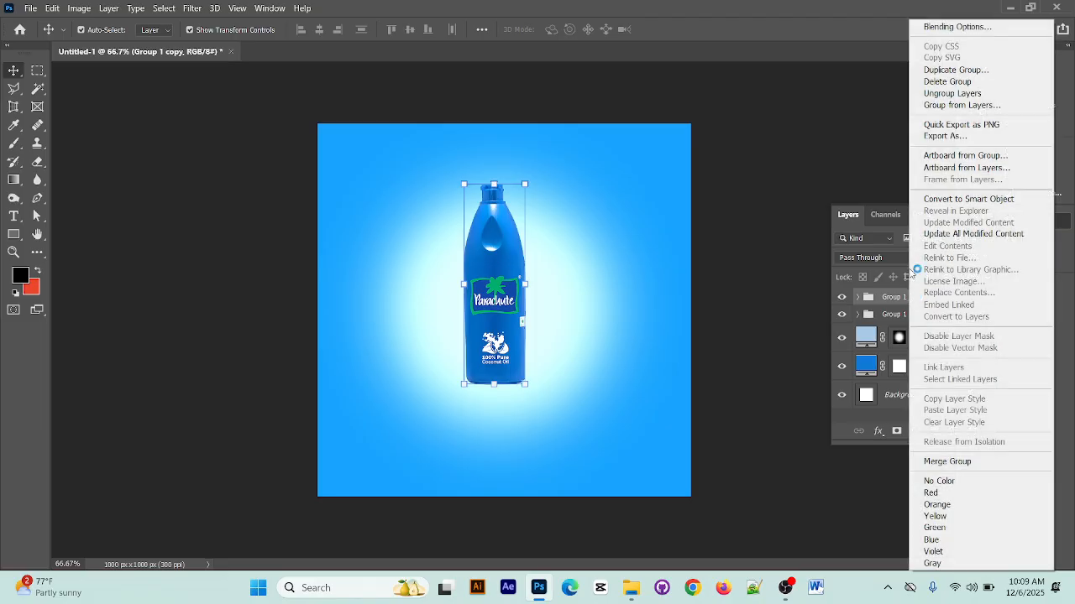
click(966, 463)
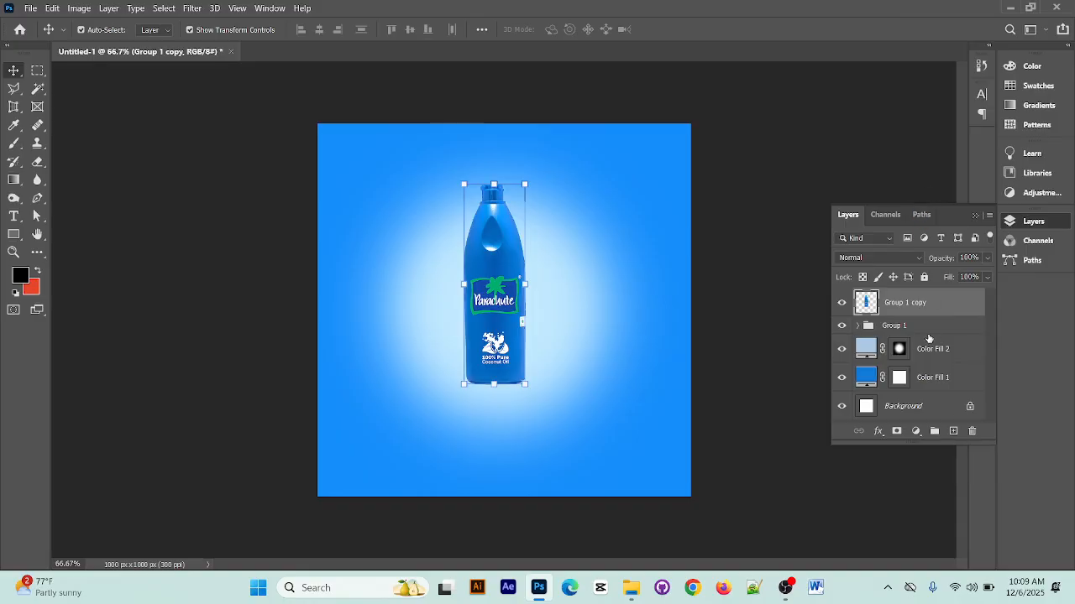
click(843, 303)
click(843, 303)
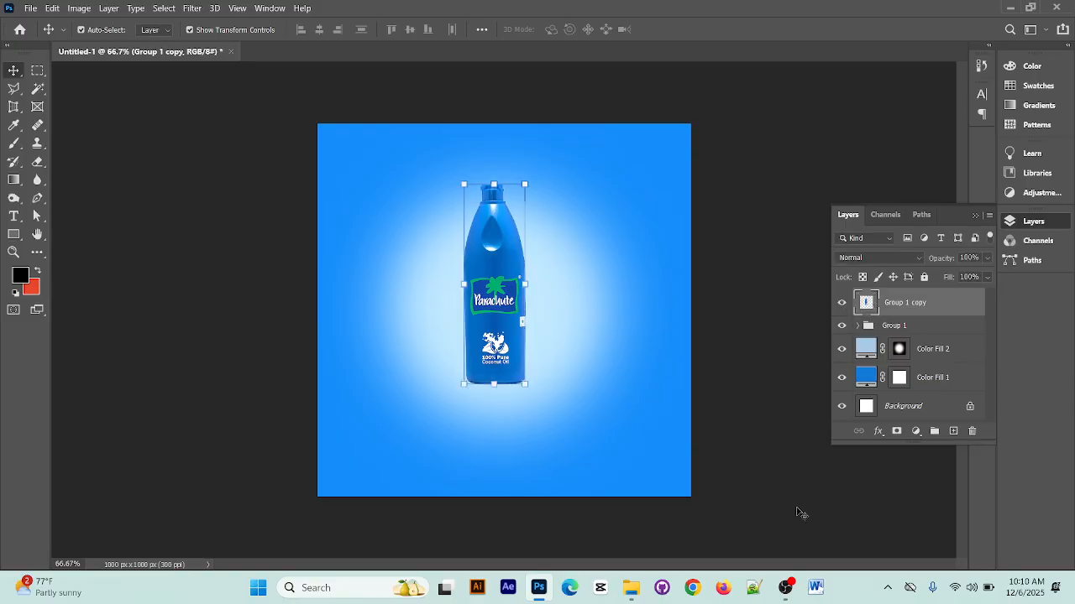
Flip the merged bottle copy vertically and place it directly beneath the original bottle, base to base
key(ctrl+t)
right_click(493, 237)
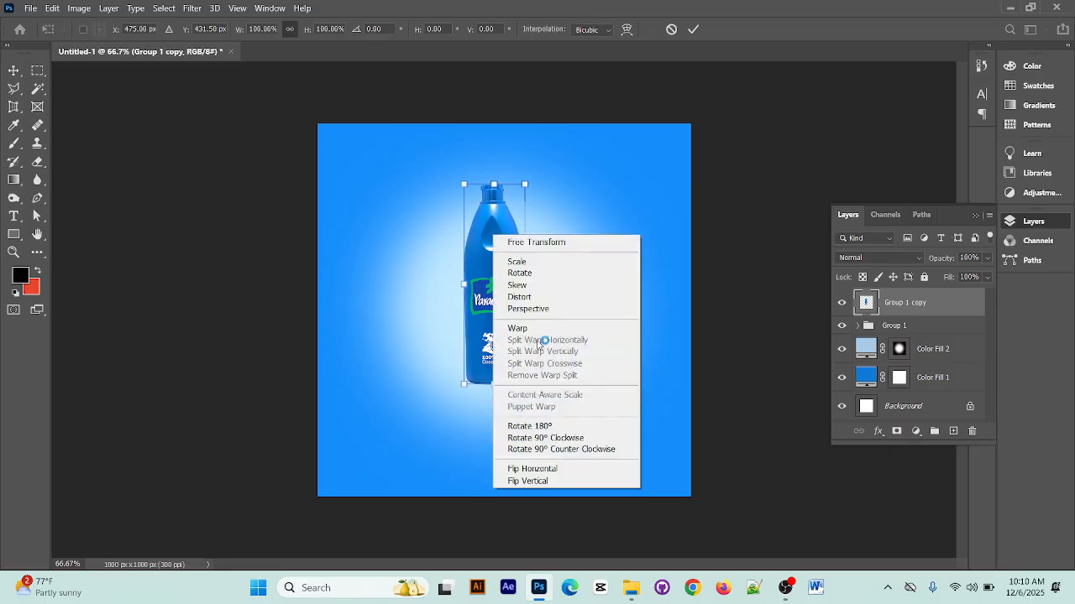
click(554, 482)
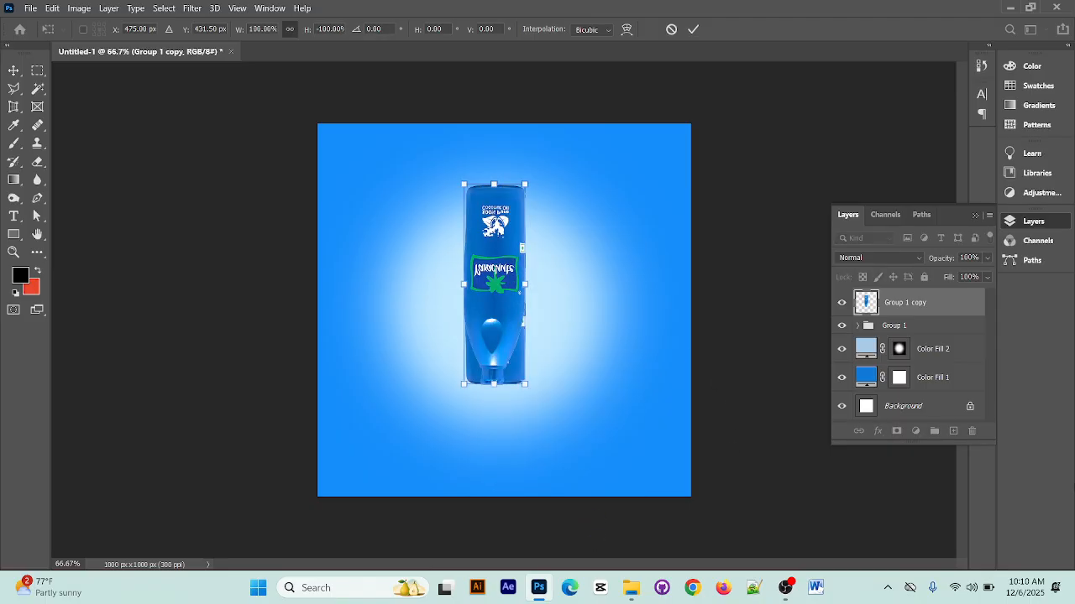
drag(493, 215, 493, 419)
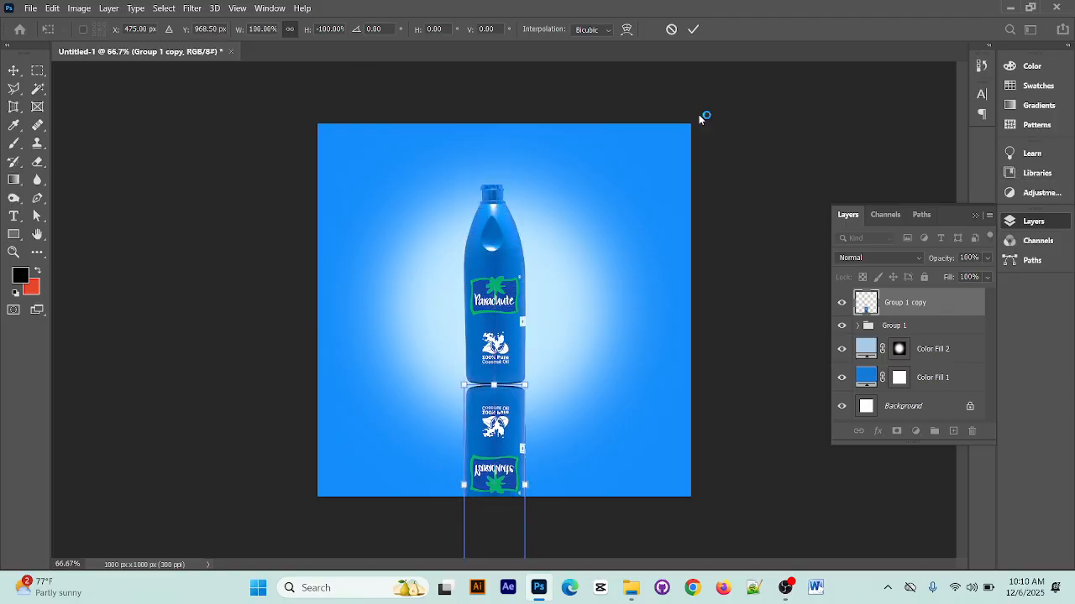
click(698, 29)
Shift the flipped bottle copy about 4 px to the left beneath the bottle
key(ctrl+plus)
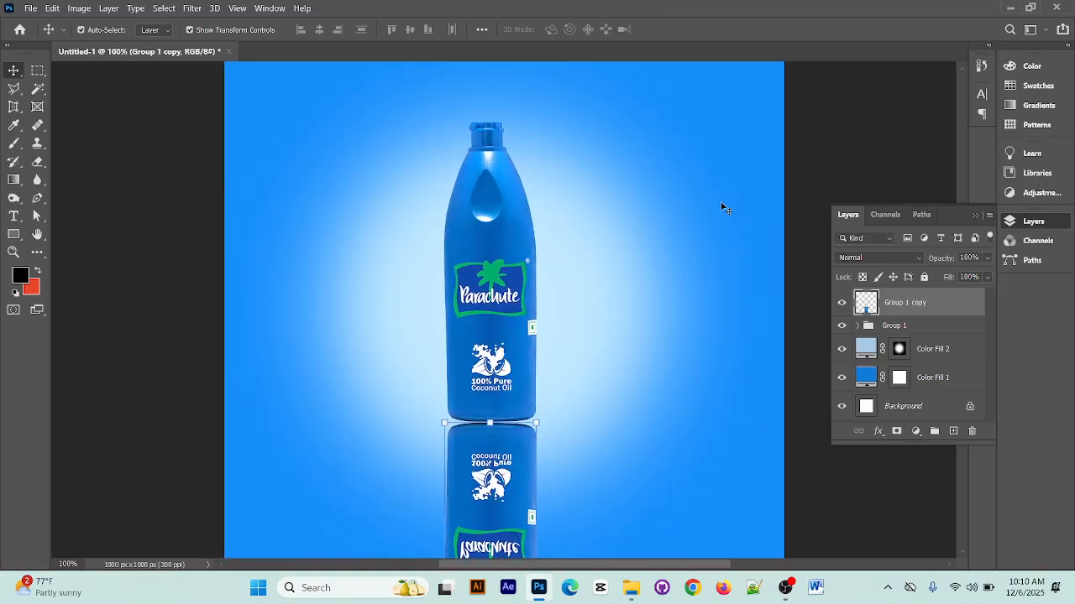
scroll(495, 380, down, 3)
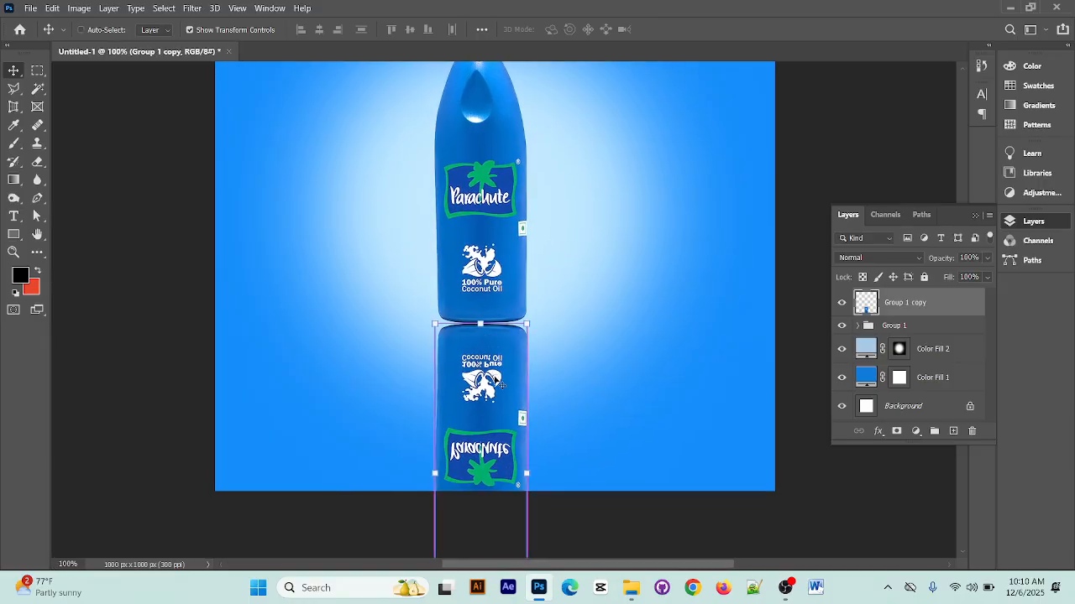
key(ctrl+plus)
key(ctrl+plus)
scroll(359, 431, down, 1)
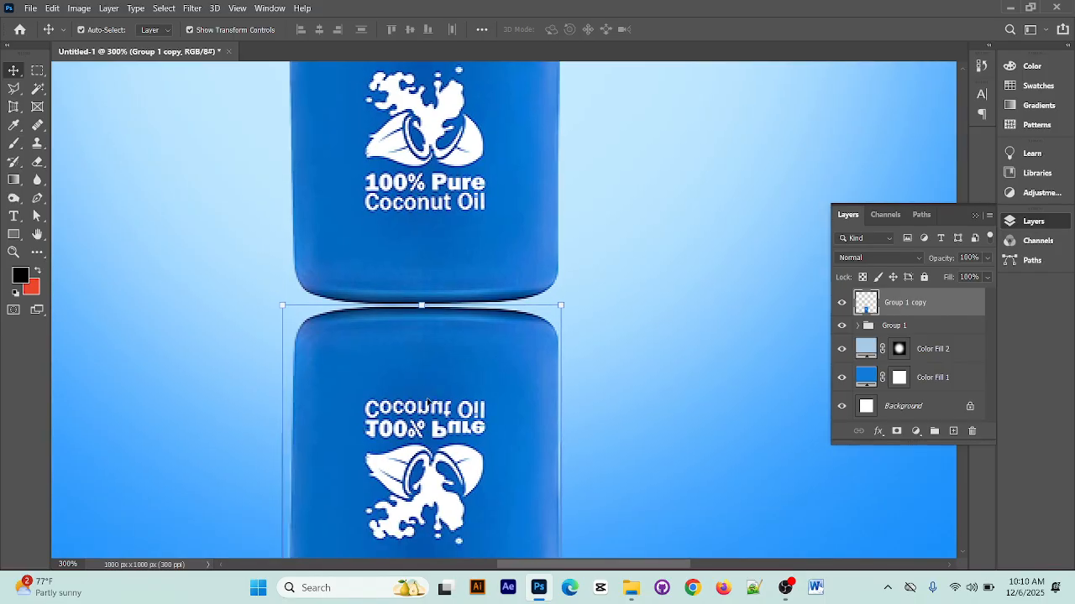
drag(429, 401, 423, 401)
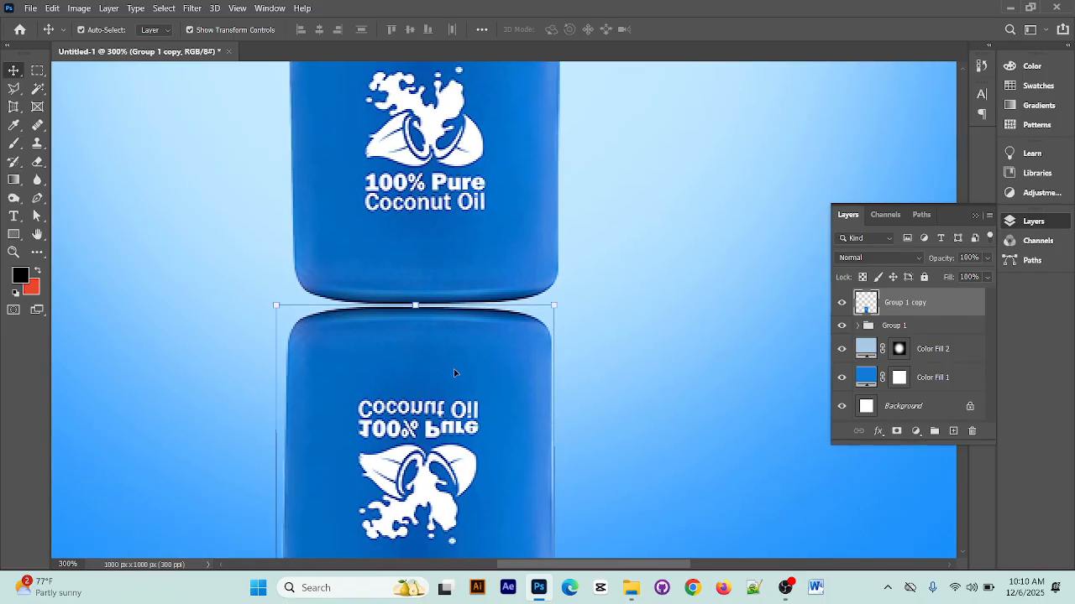
Warp the flipped copy's upper edge, raising both corners and lowering its middle to follow the bottle's curved base
key(ctrl+t)
right_click(454, 373)
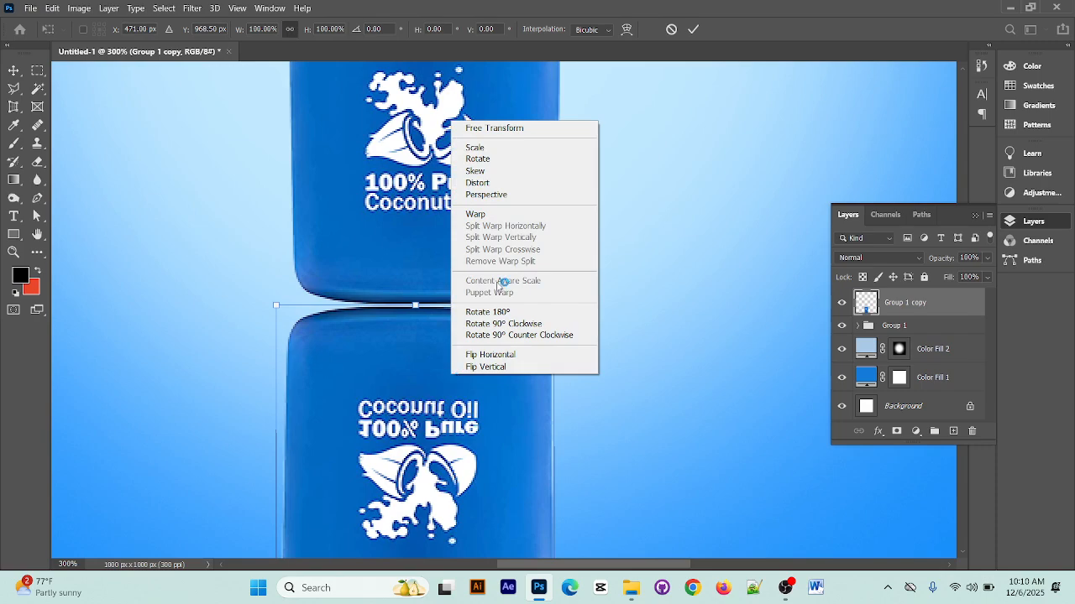
click(495, 215)
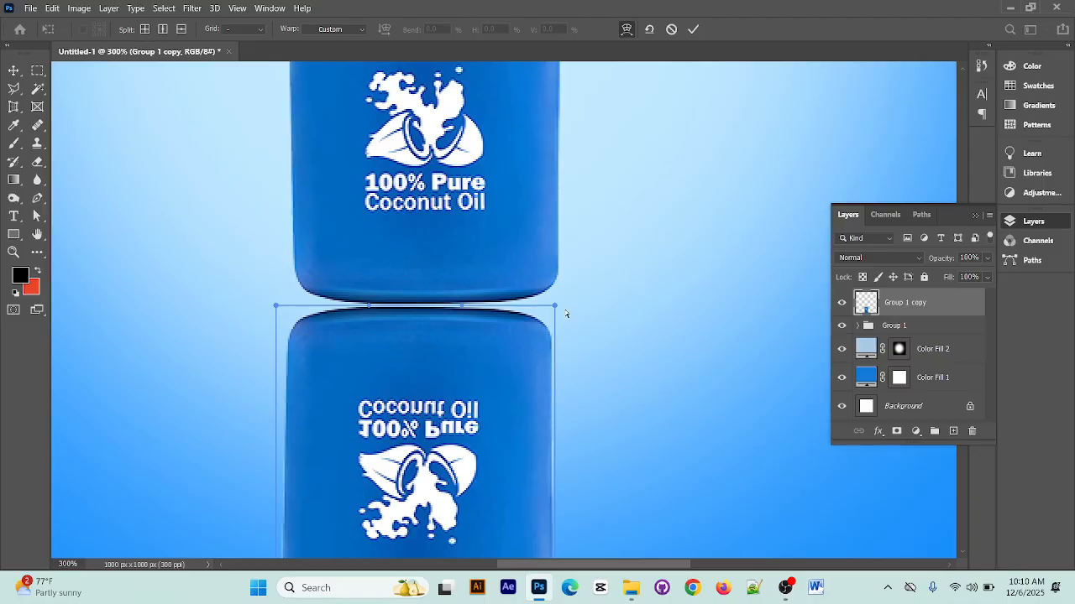
drag(558, 305, 559, 289)
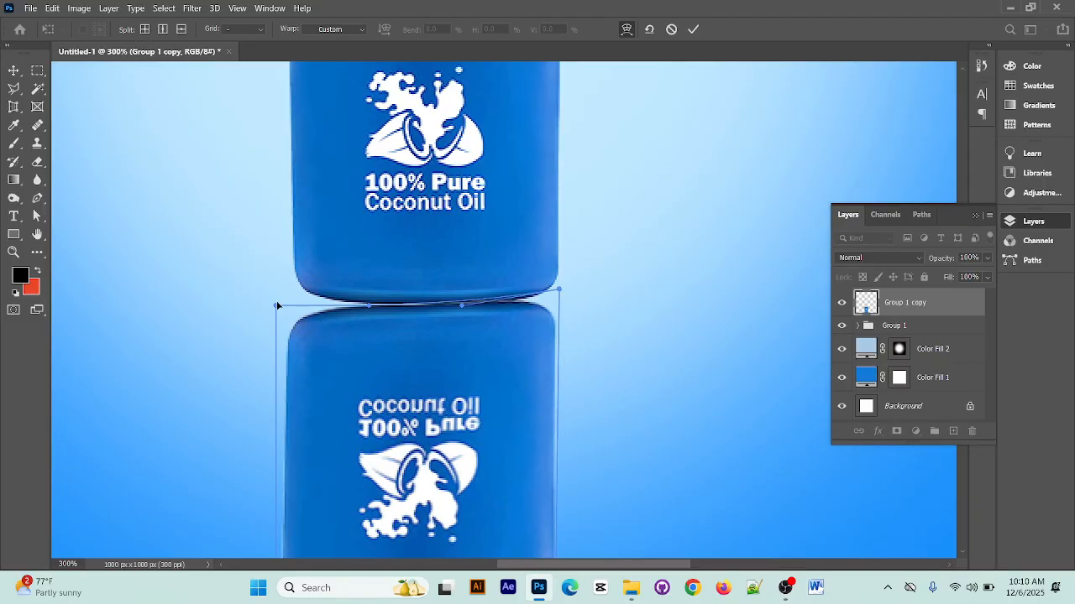
drag(276, 306, 278, 288)
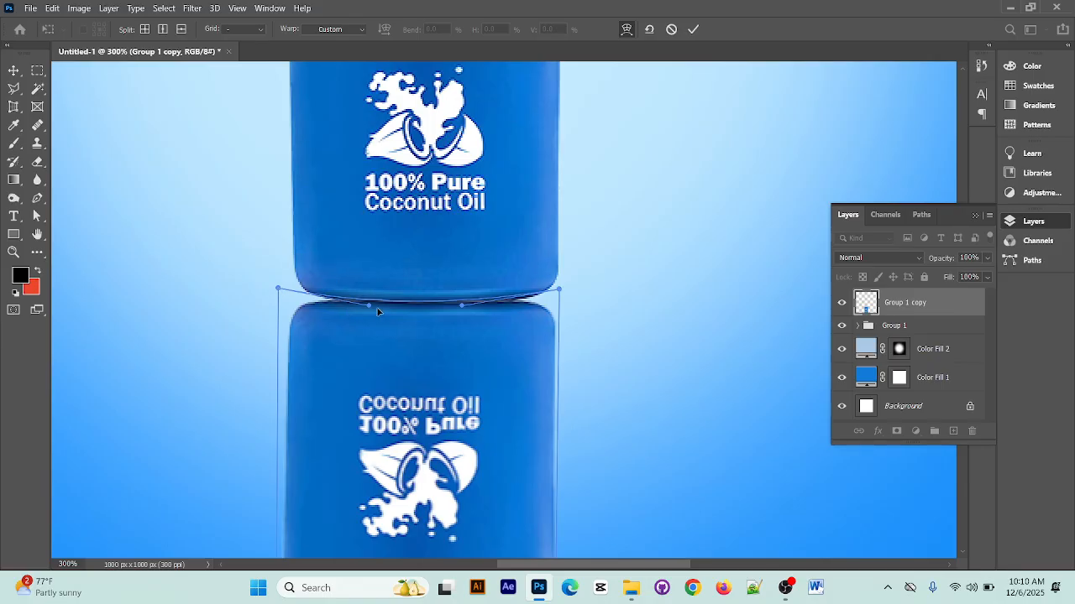
drag(368, 309, 369, 322)
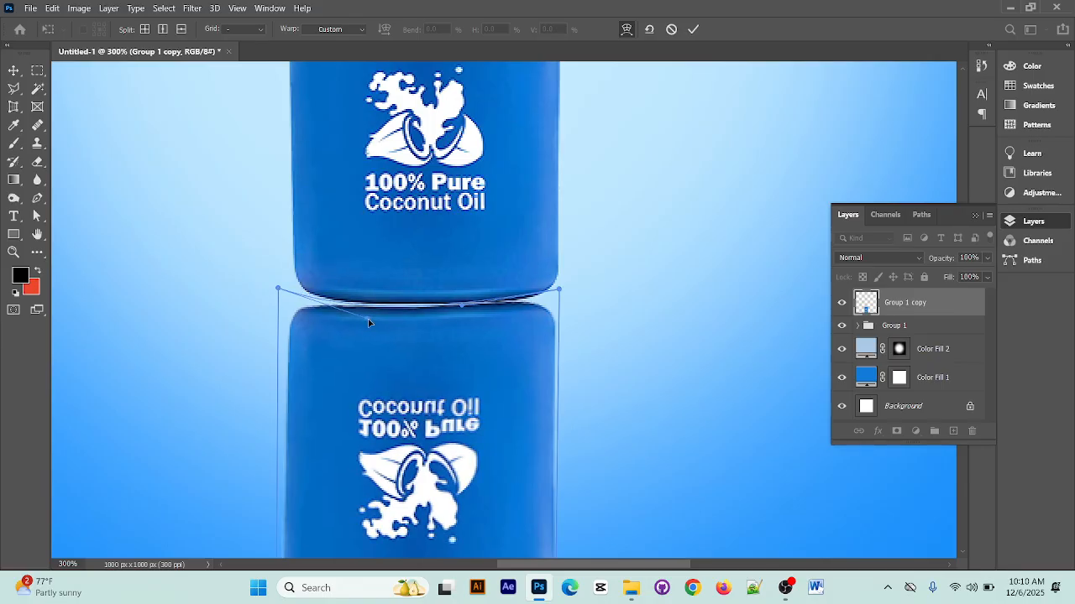
drag(460, 309, 465, 312)
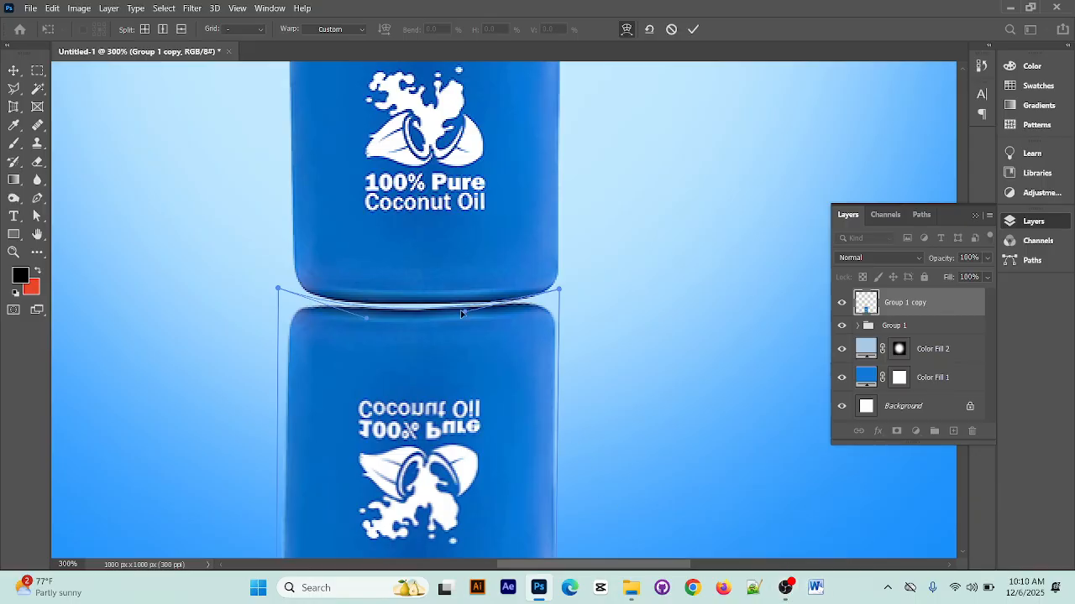
drag(464, 315, 476, 319)
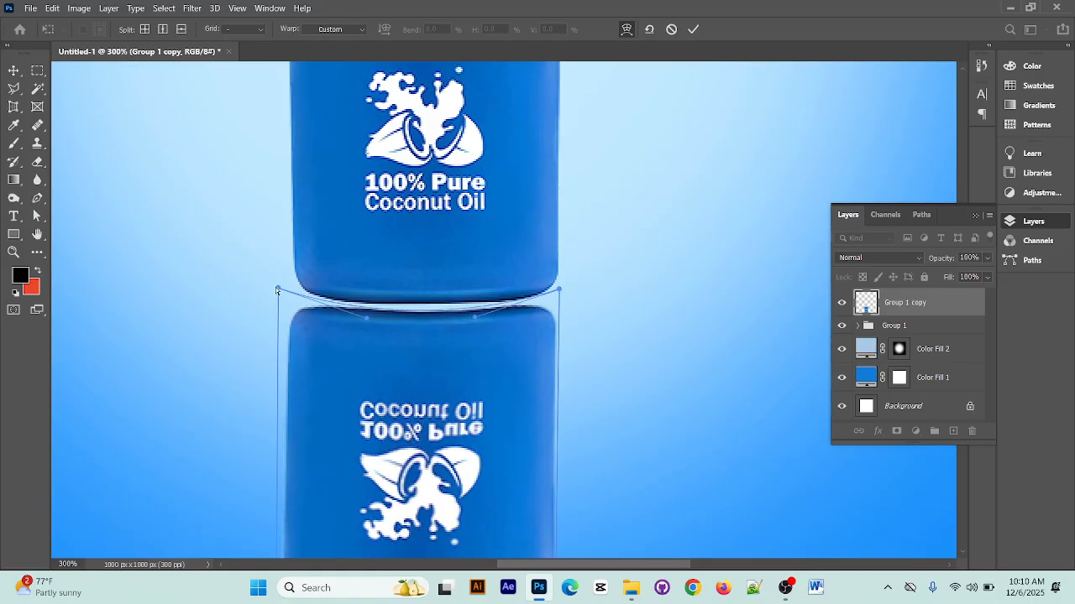
Refine the warp by raising both upper corners slightly and widening the curve, and apply it
drag(274, 289, 272, 281)
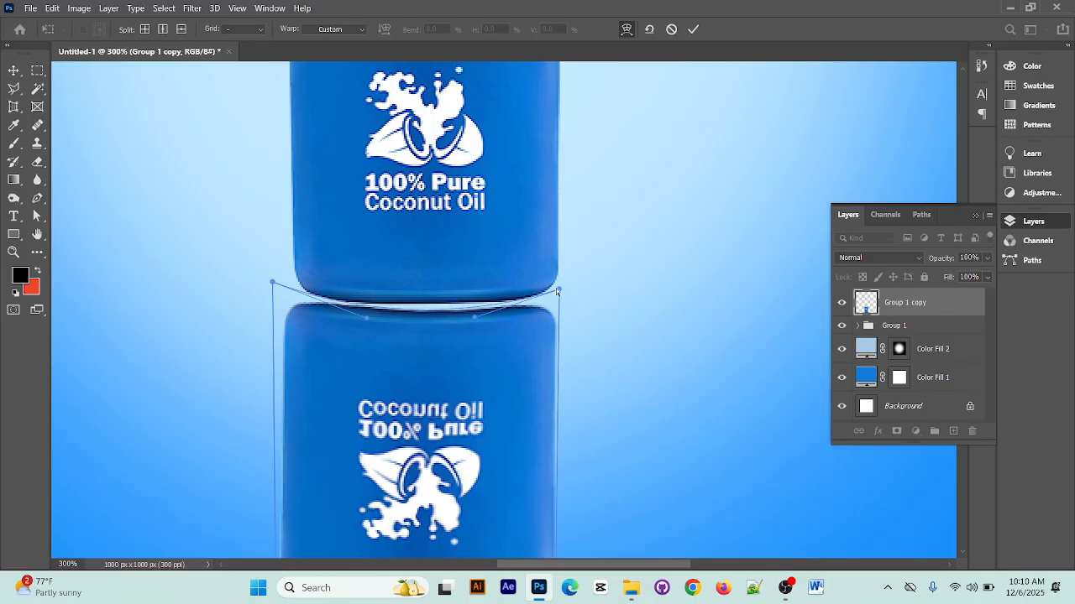
drag(558, 289, 561, 283)
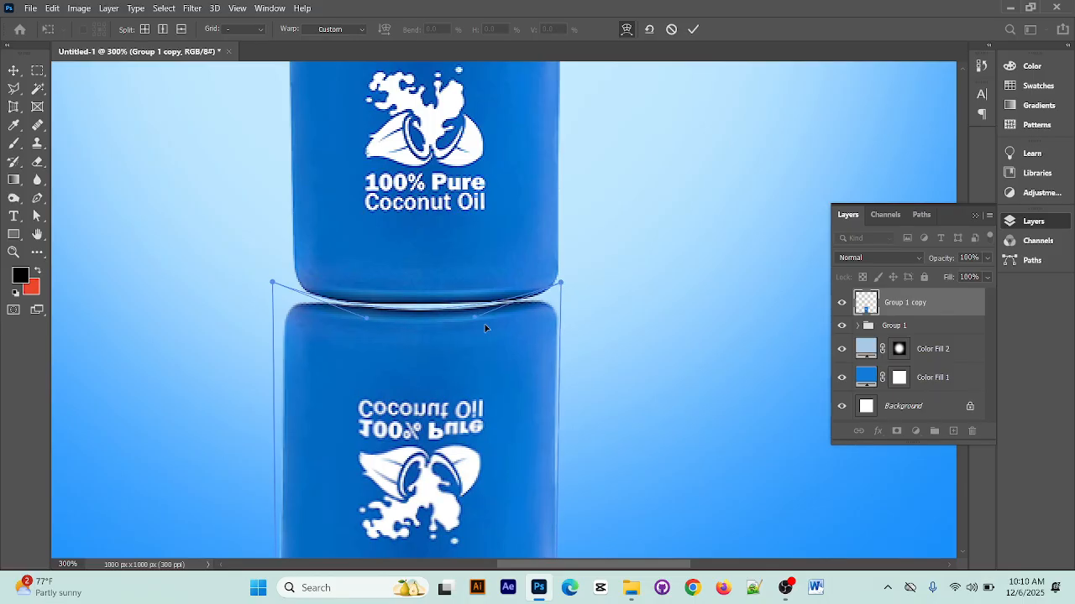
drag(474, 322, 479, 321)
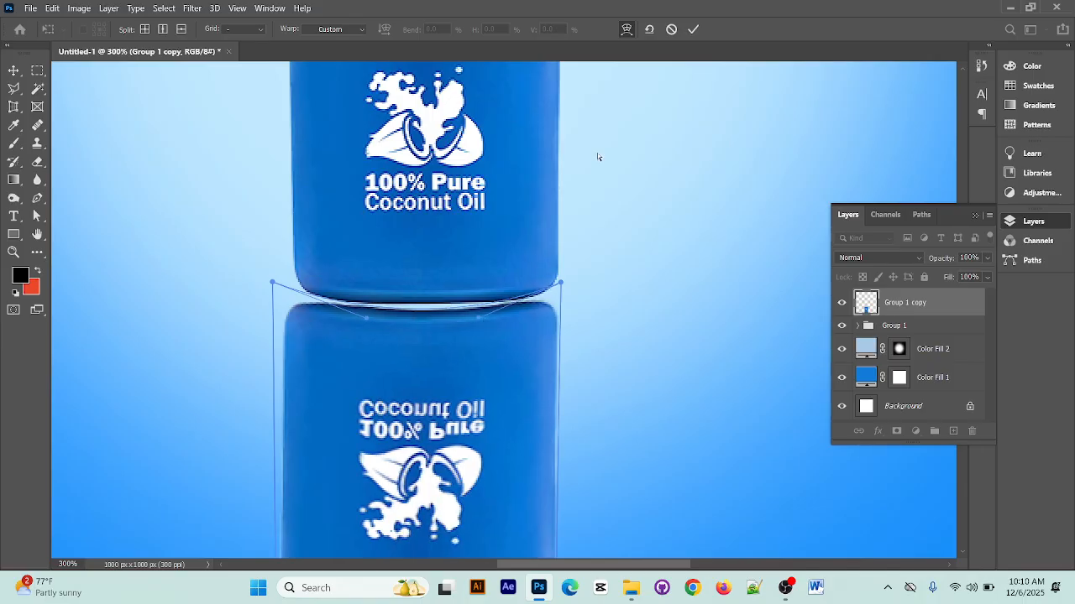
click(694, 29)
Nudge the Group 1 copy layer slightly to the right to align the reflection with the bottle
click(695, 270)
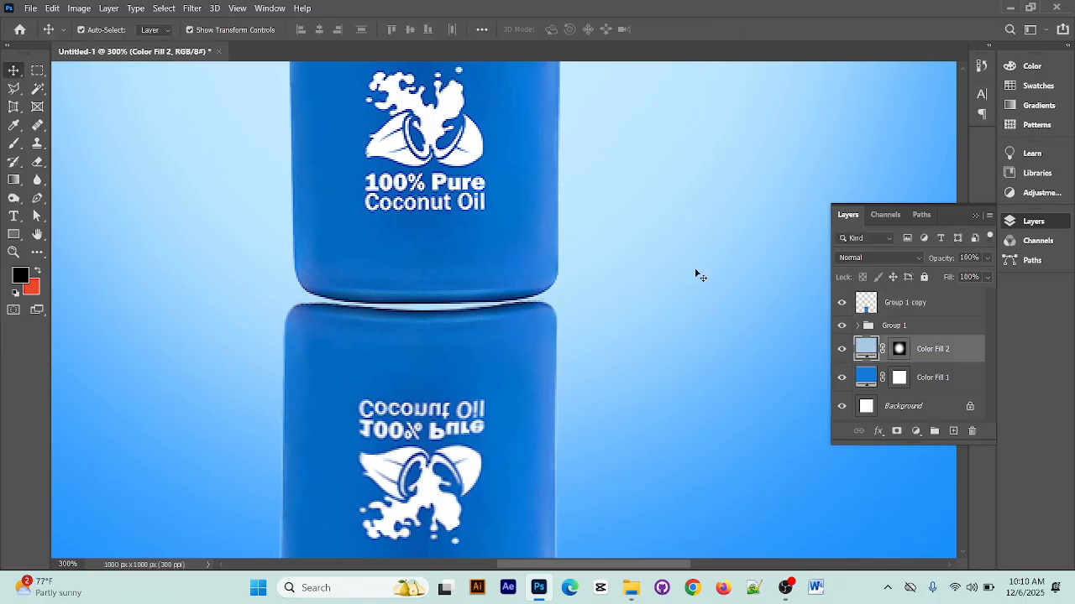
key(ctrl+minus)
key(ctrl+minus)
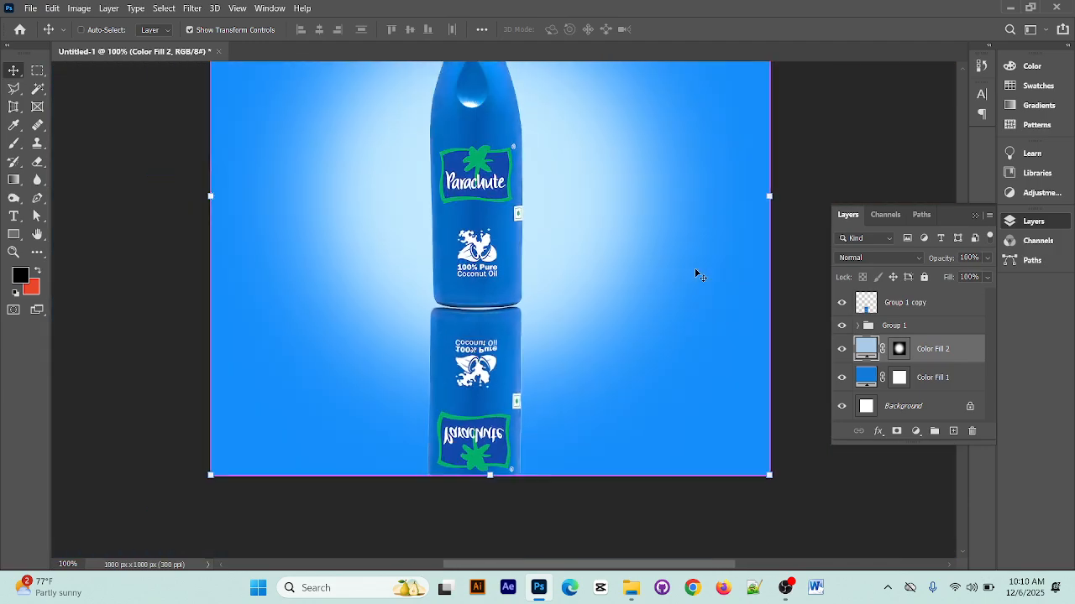
click(940, 302)
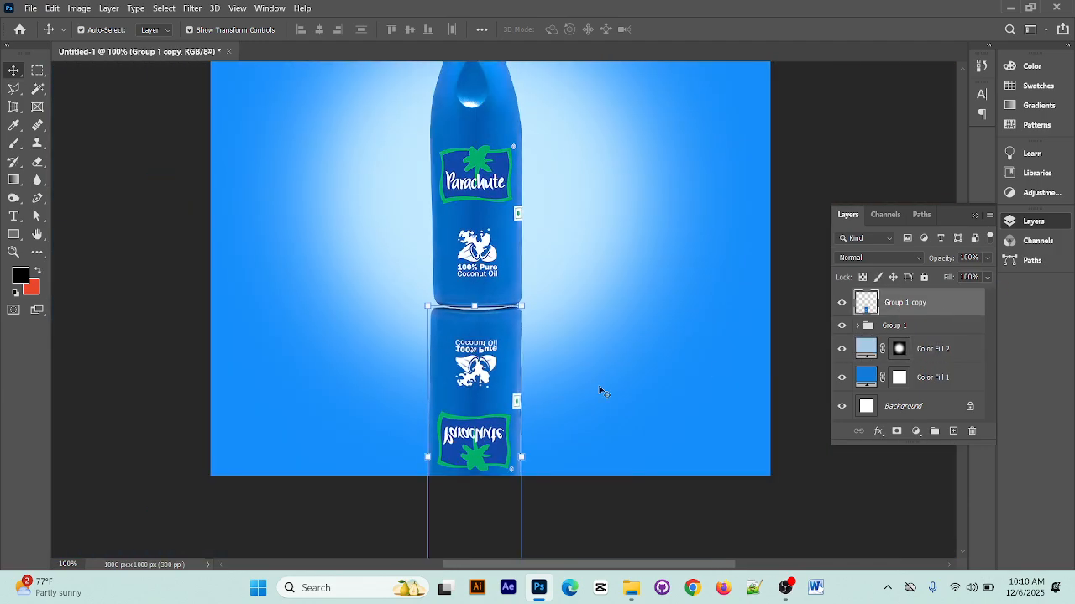
click(674, 322)
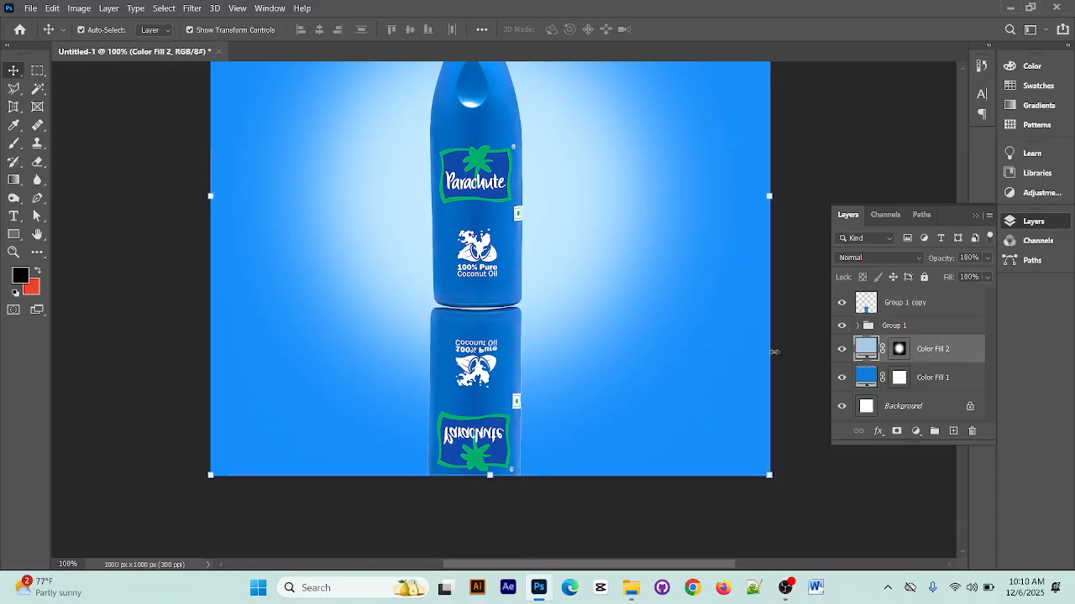
click(476, 344)
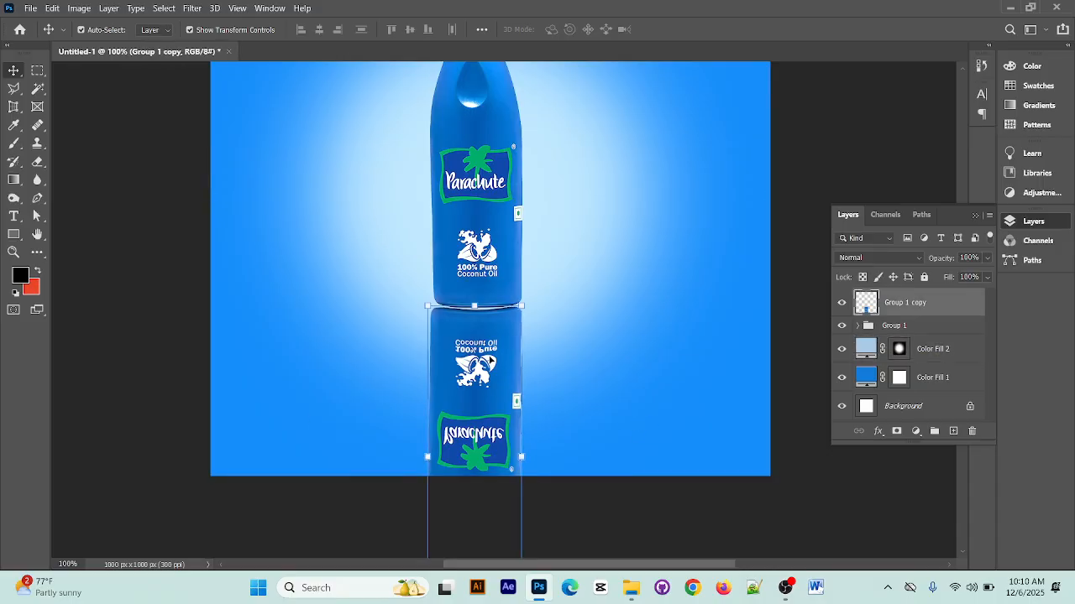
key(Right)
click(622, 337)
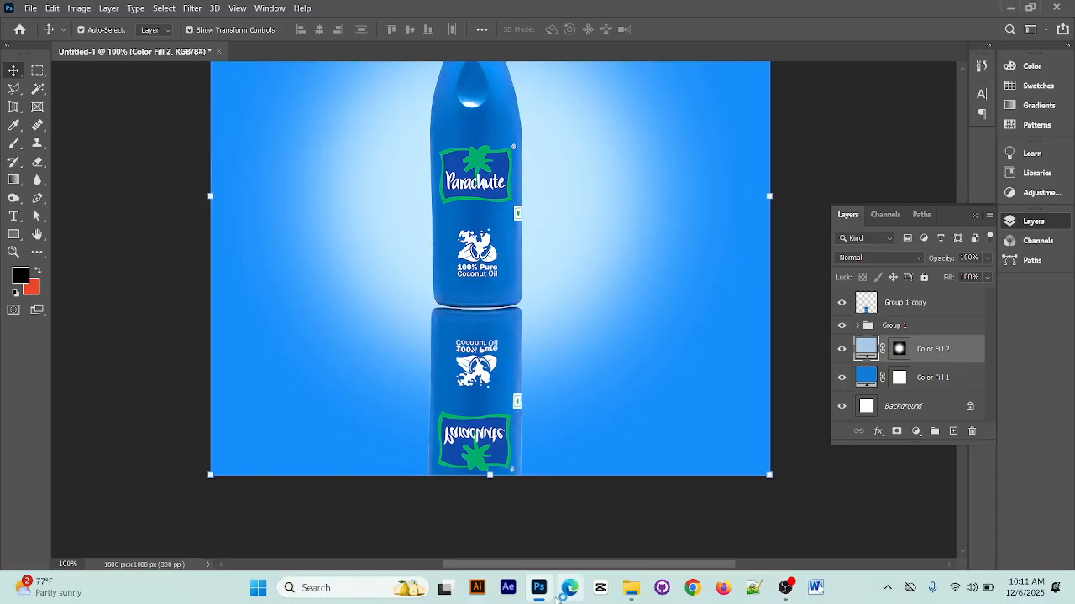
Toggle the visibility of the Group 1 copy layer to compare the design with and without the reflection
click(942, 311)
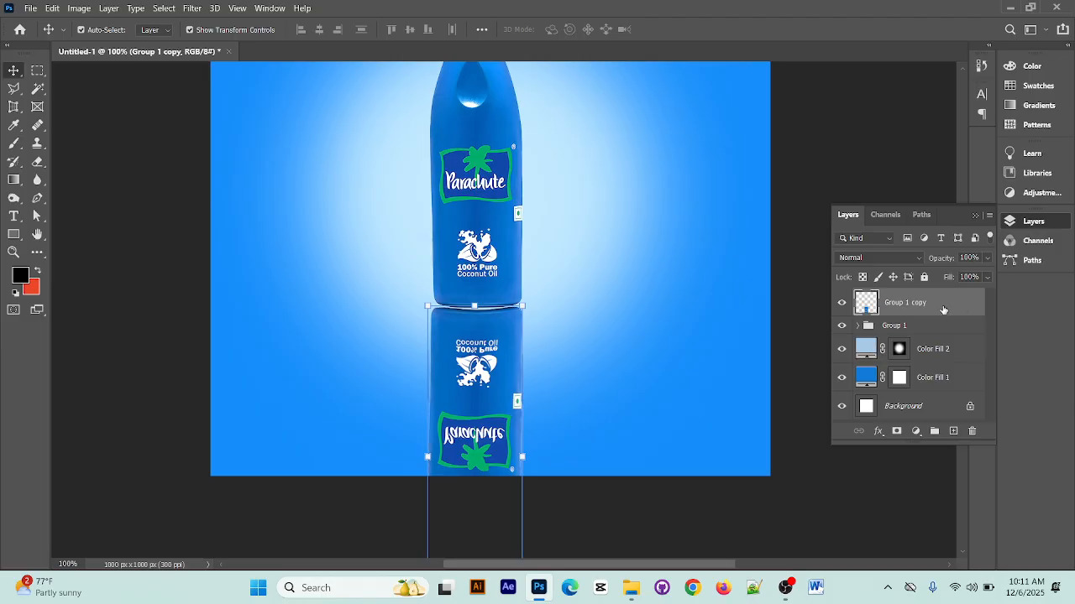
click(841, 302)
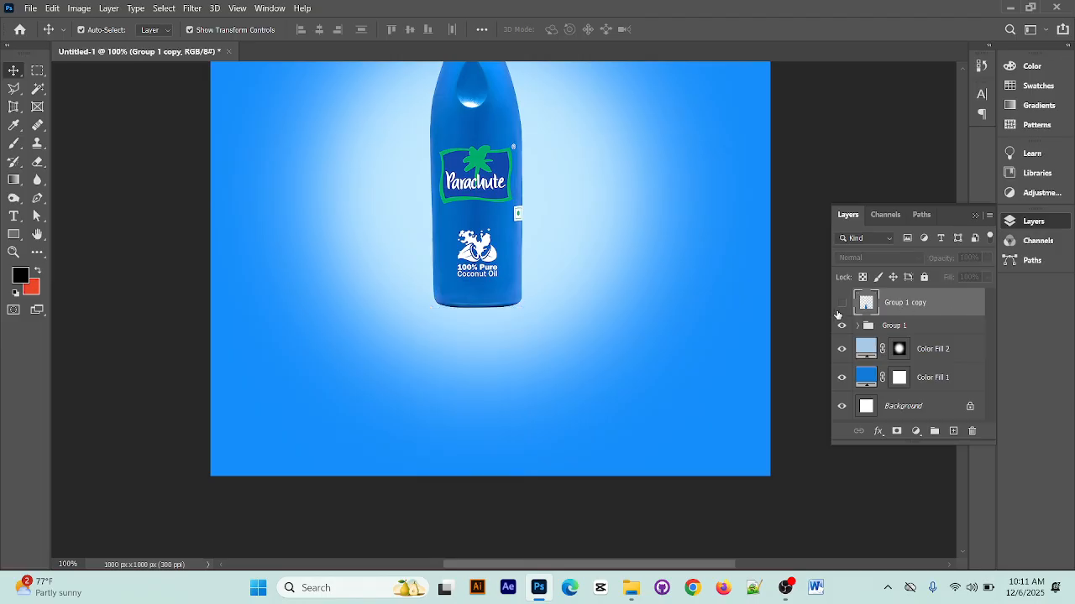
click(841, 303)
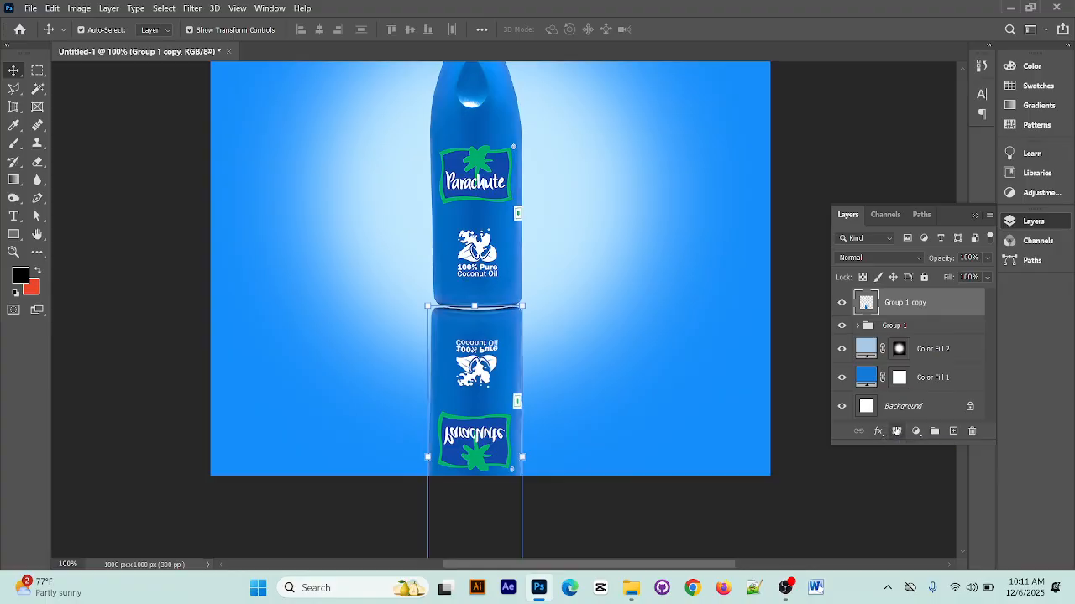
Add a layer mask to the Group 1 copy layer, invert it to black and activate the Brush tool
click(897, 431)
click(903, 310)
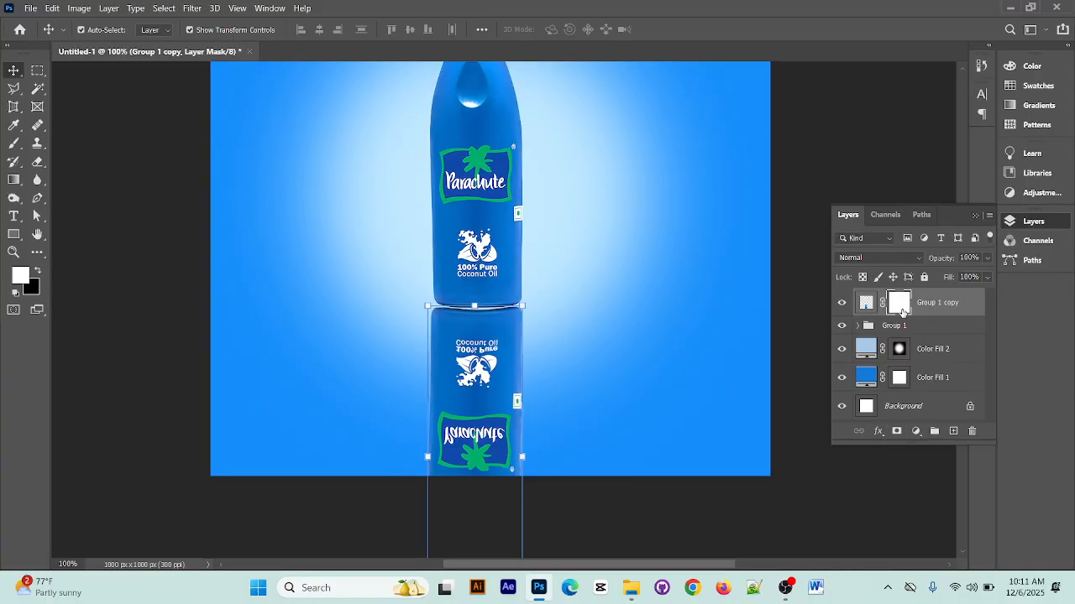
key(ctrl+i)
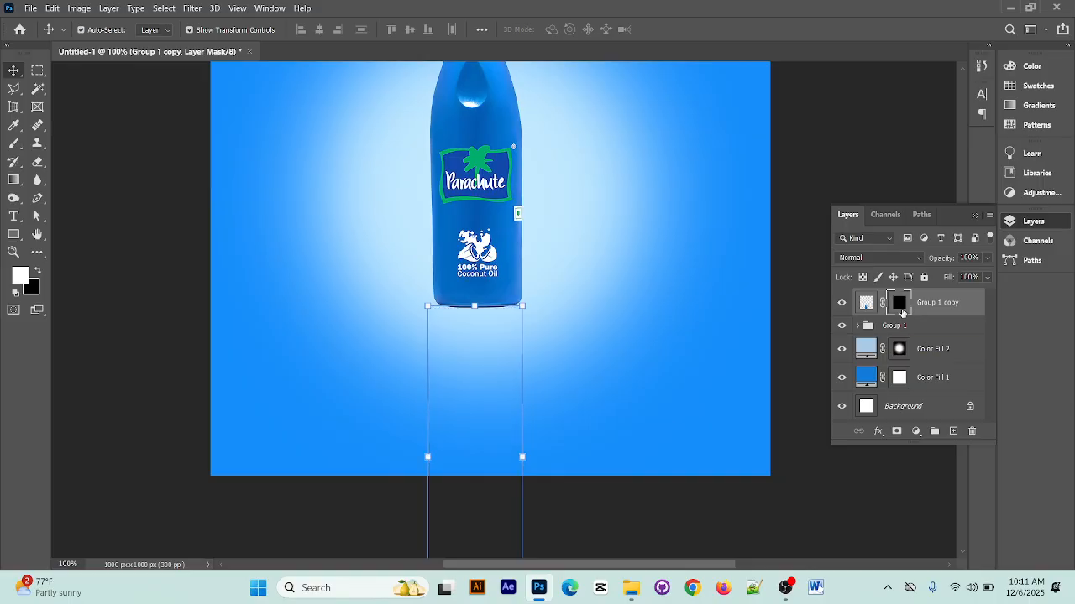
click(15, 143)
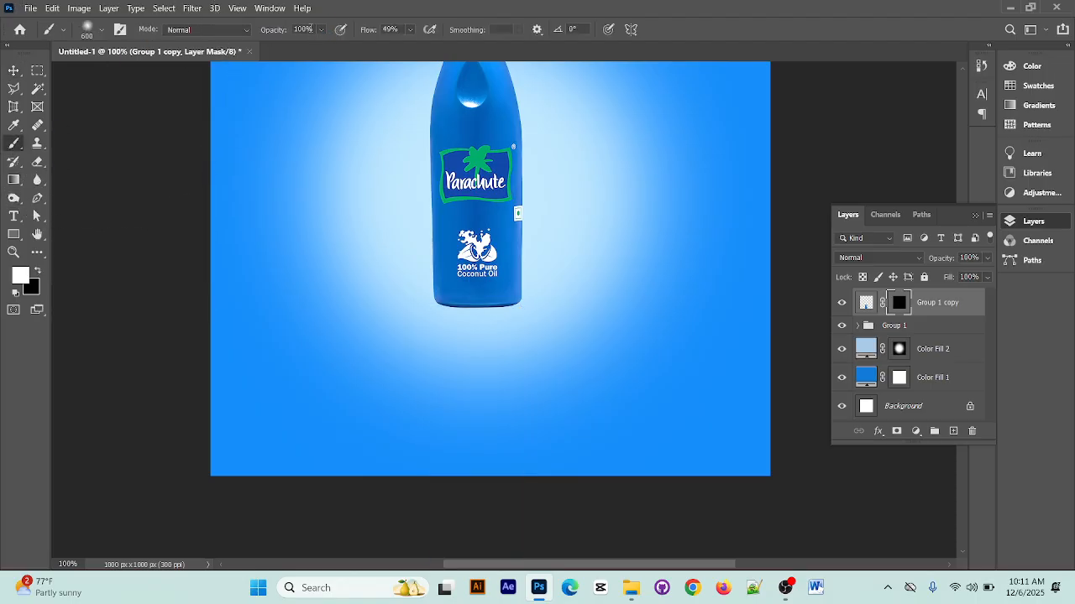
Set the brush opacity to 26% and its flow to 36%
click(321, 30)
click(298, 47)
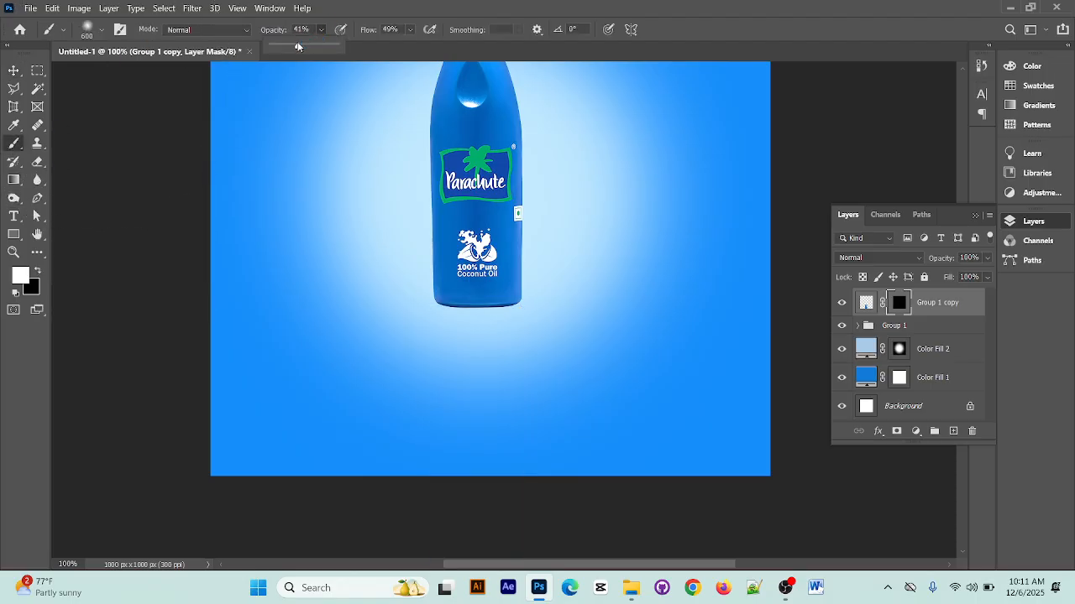
click(410, 30)
drag(412, 44, 394, 45)
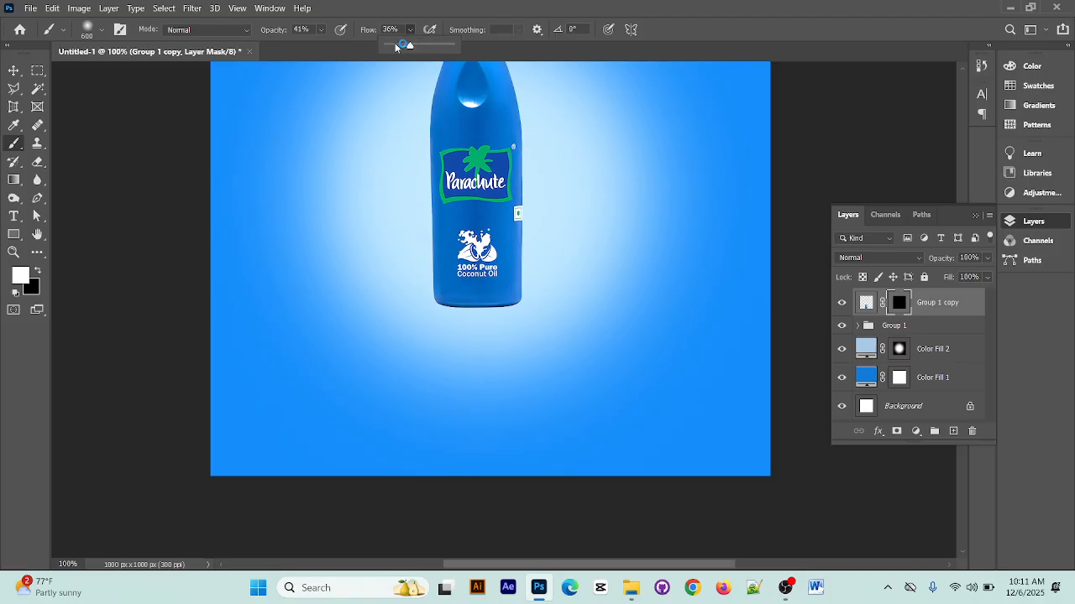
click(321, 31)
drag(328, 44, 316, 45)
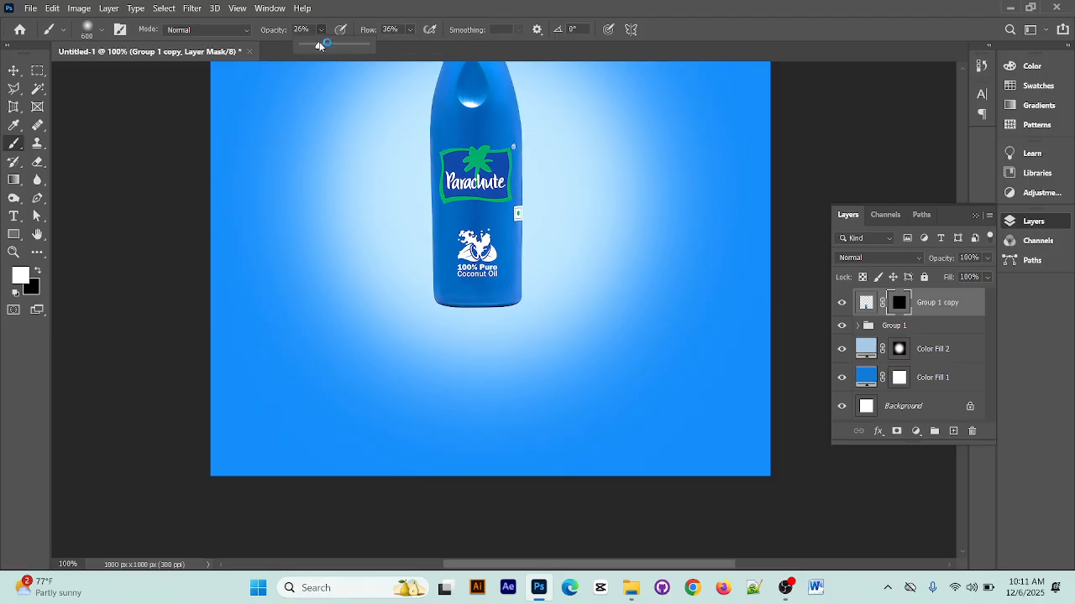
Paint white on the Group 1 copy mask below the bottle to reveal a faint reflection, and deselect the layer
click(479, 291)
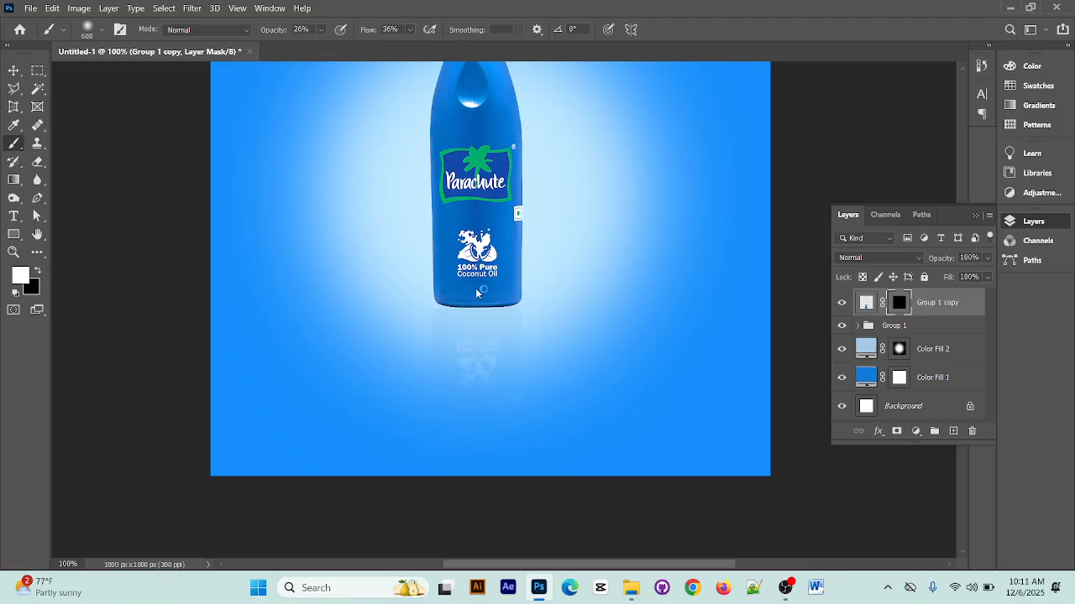
click(483, 328)
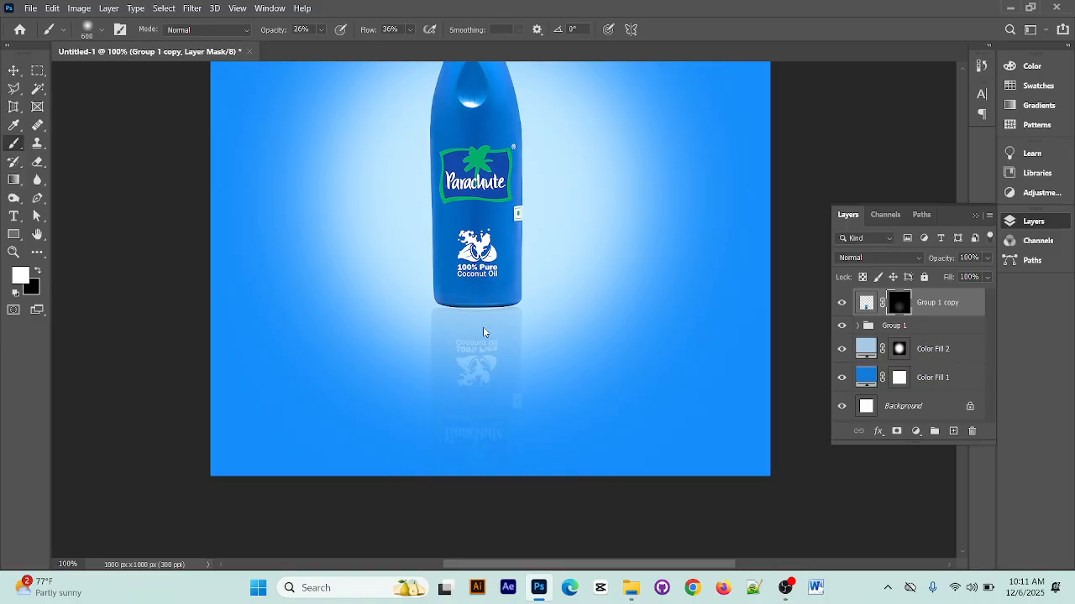
click(13, 70)
click(72, 131)
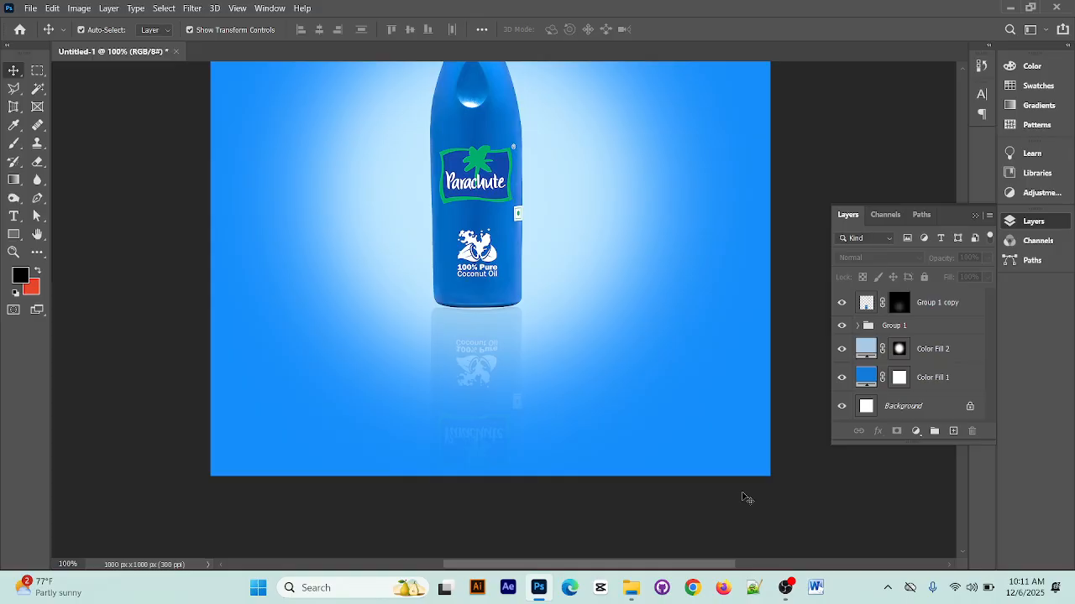
key(ctrl+minus)
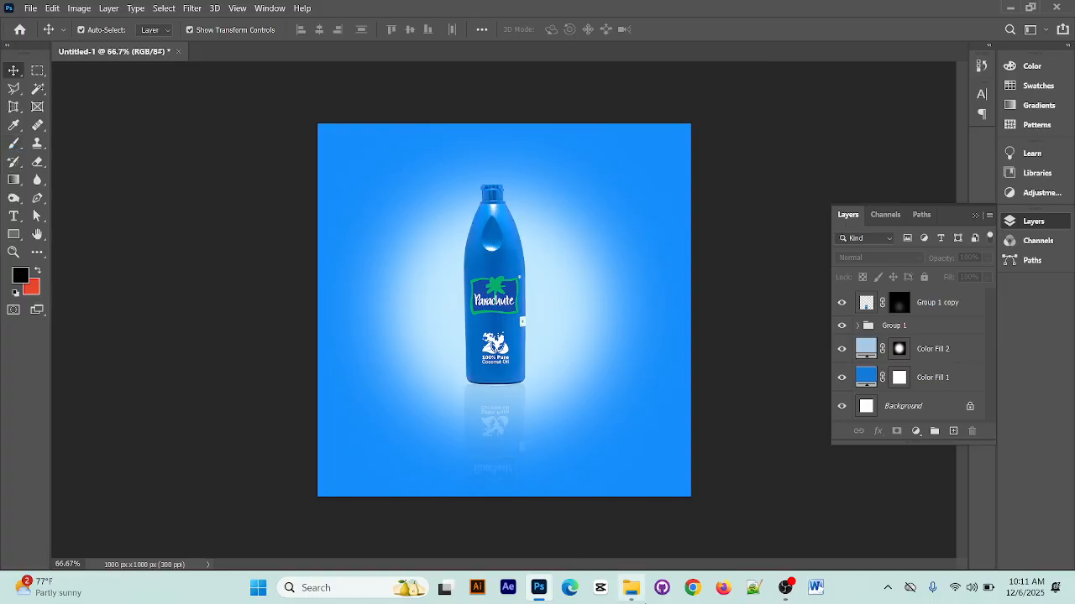
Group the layers from Group 1 copy down to Color Fill 1 into a single group
mouse_move(644, 603)
click(936, 302)
ctrl+click(950, 377)
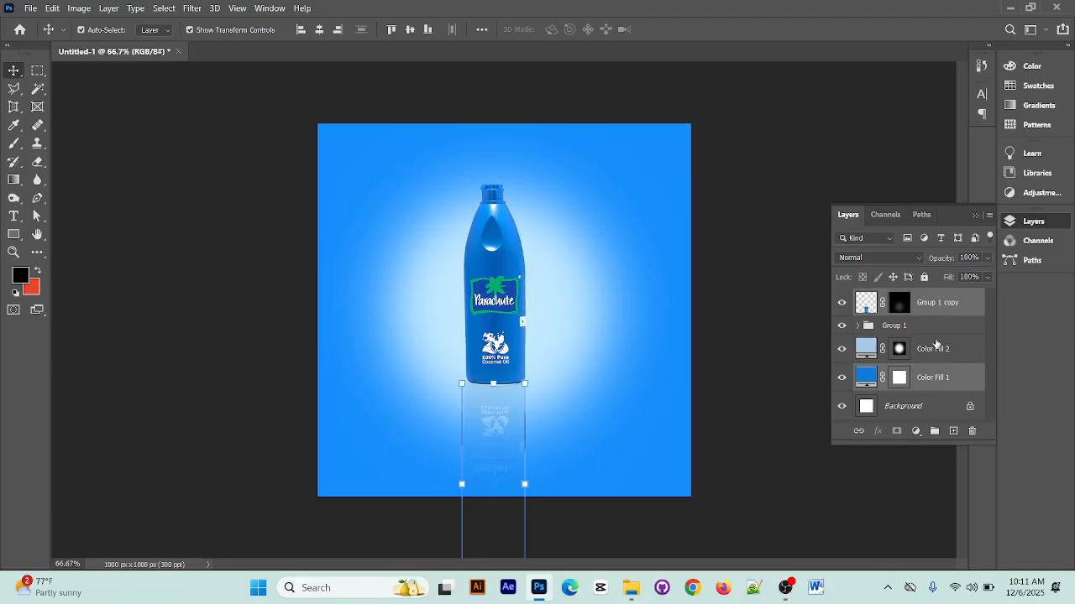
ctrl+click(957, 380)
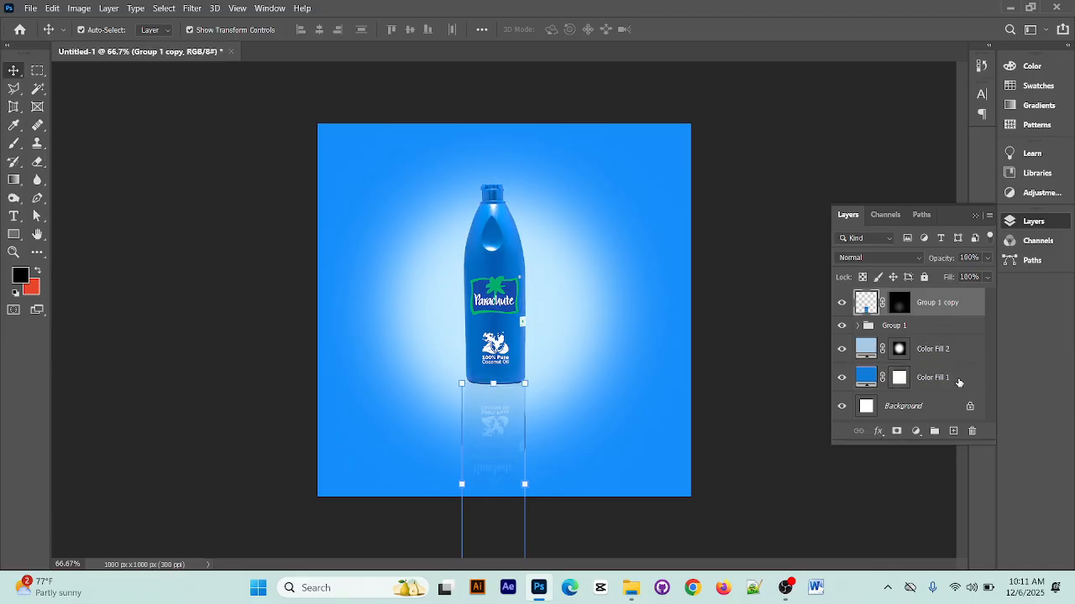
shift+click(959, 382)
key(ctrl+g)
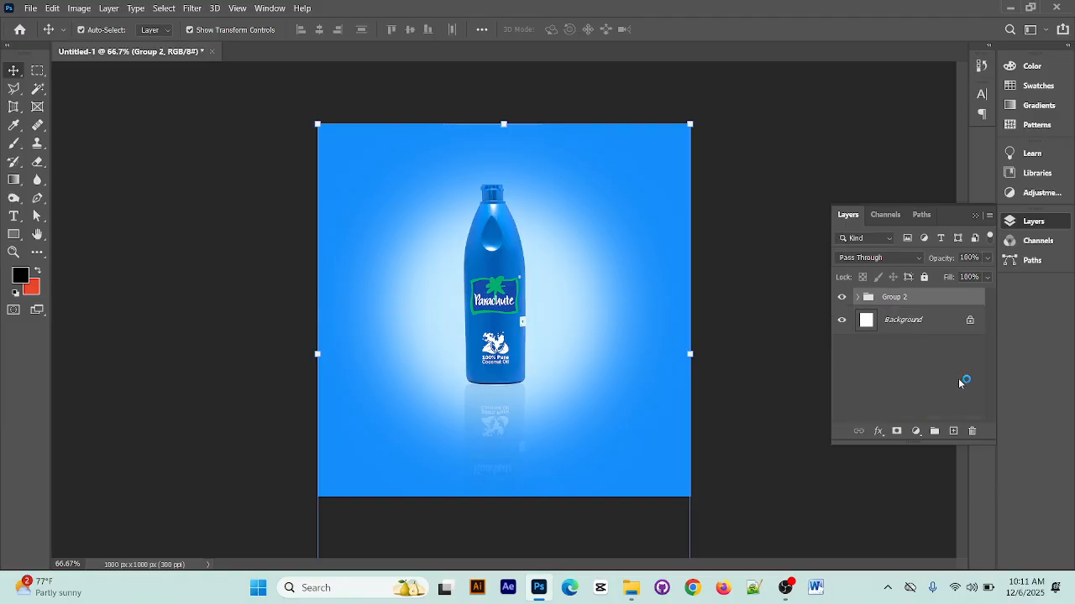
click(948, 369)
Toggle the visibility of Group 2 to check that it holds the whole design
click(842, 298)
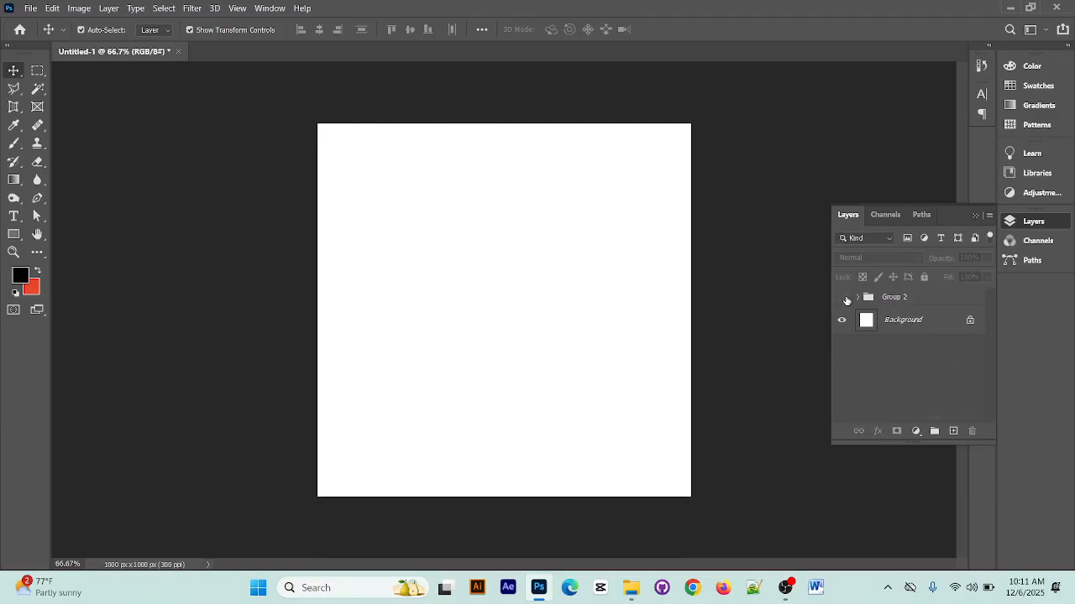
click(842, 298)
click(895, 297)
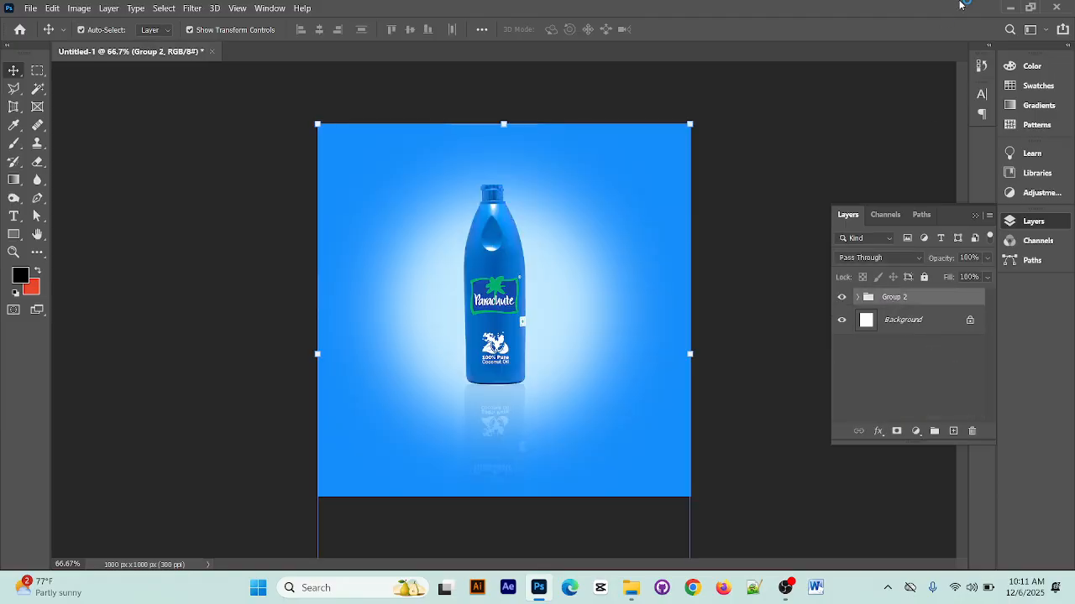
Switch to File Explorer to view the source images in New folder (2), and return to Photoshop
click(1009, 8)
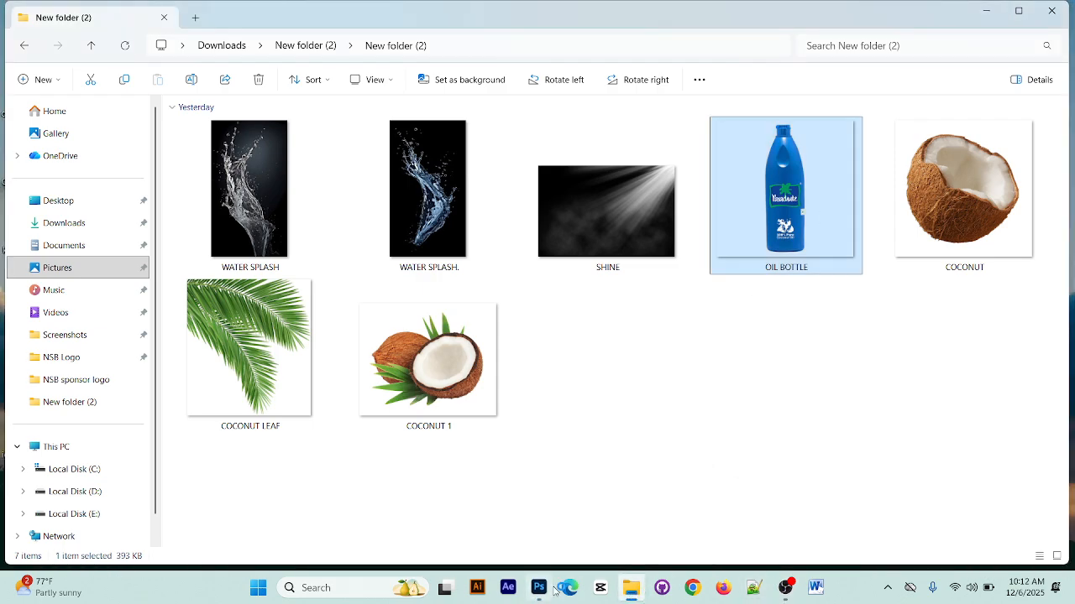
click(630, 590)
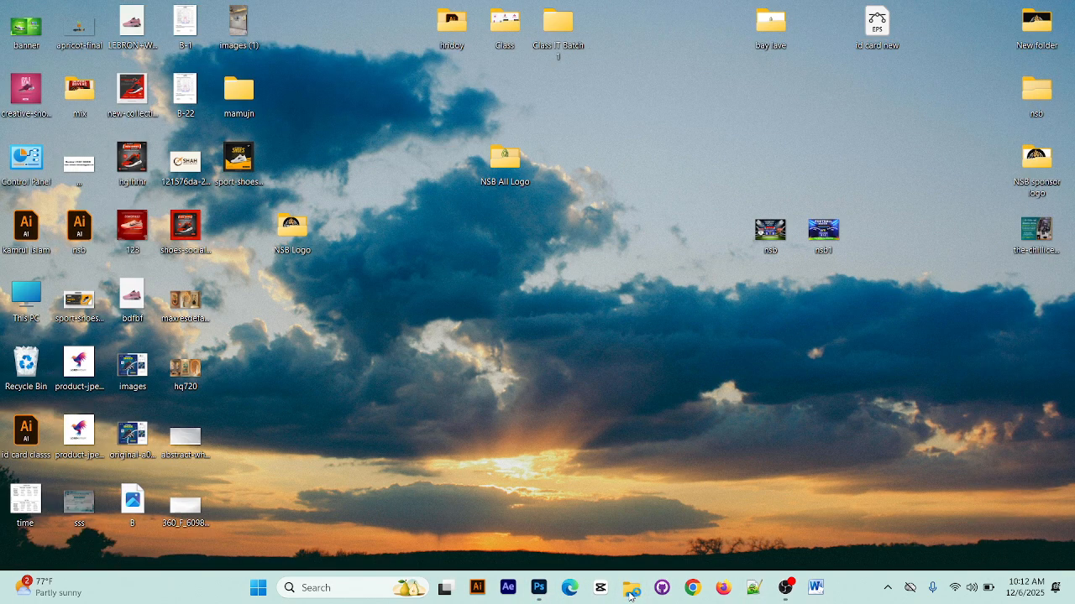
click(539, 588)
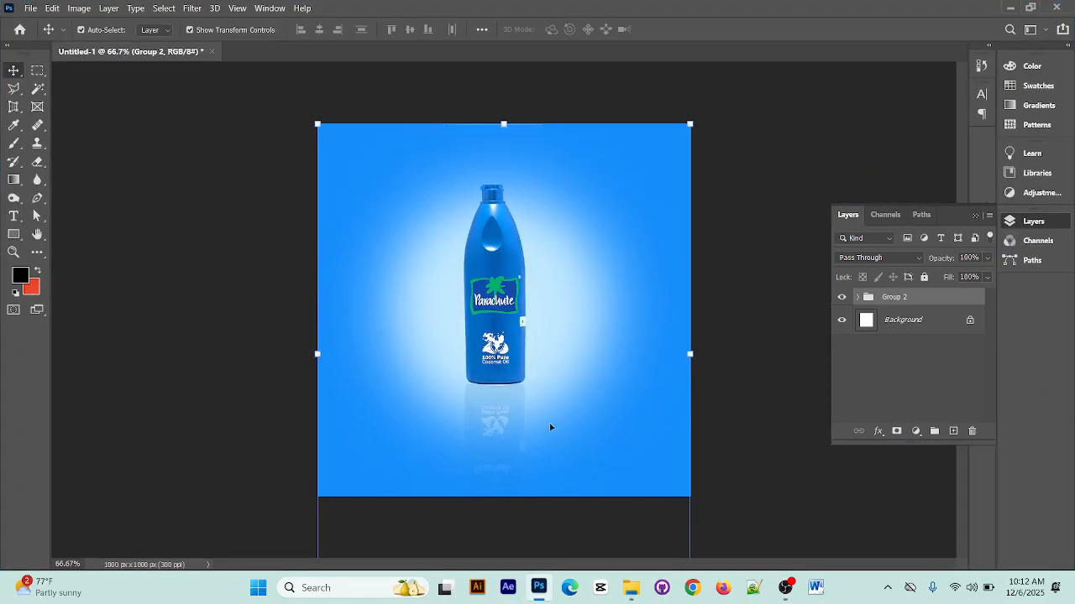
click(760, 351)
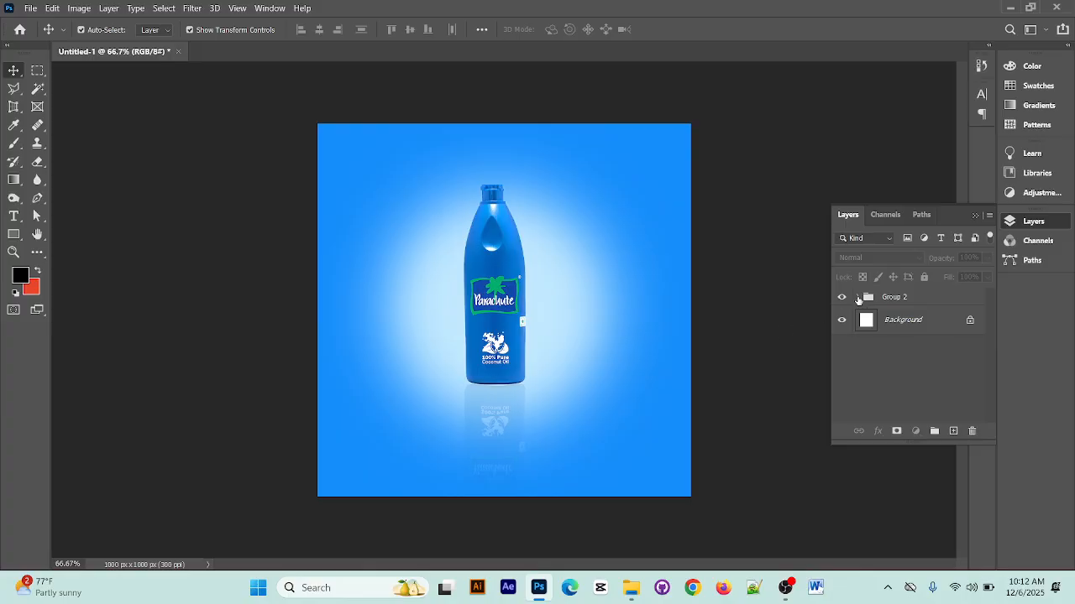
Undo the layer grouping and the mask painting, and delete the Group 1 copy layer
click(858, 298)
click(858, 298)
key(ctrl+z)
key(ctrl+z)
key(ctrl+z)
key(ctrl+z)
key(ctrl+z)
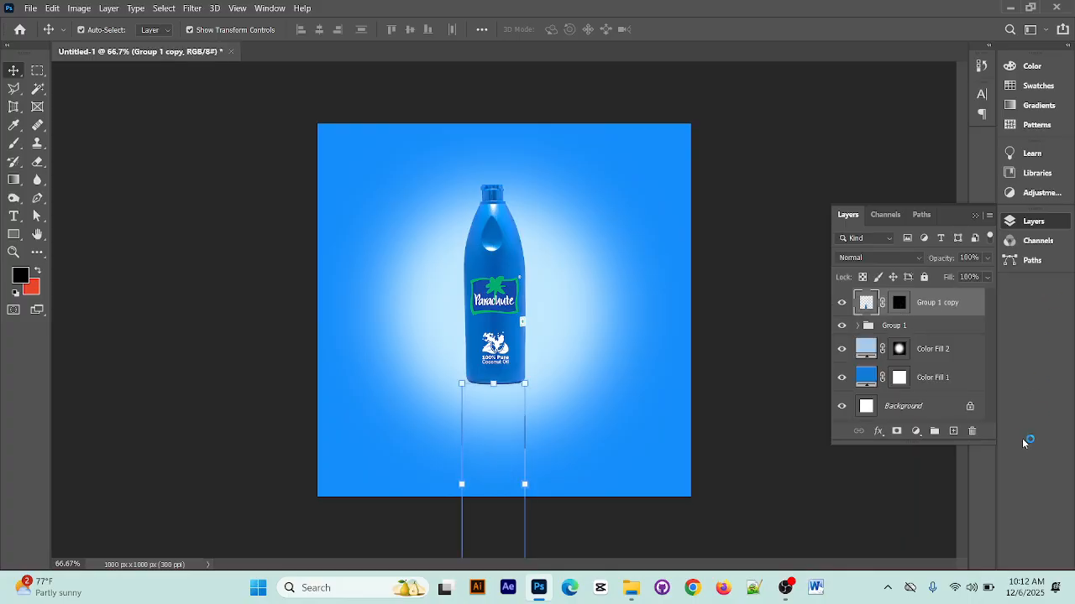
click(972, 430)
Duplicate the bottle's Group 1 and merge the duplicate into a single layer
click(486, 229)
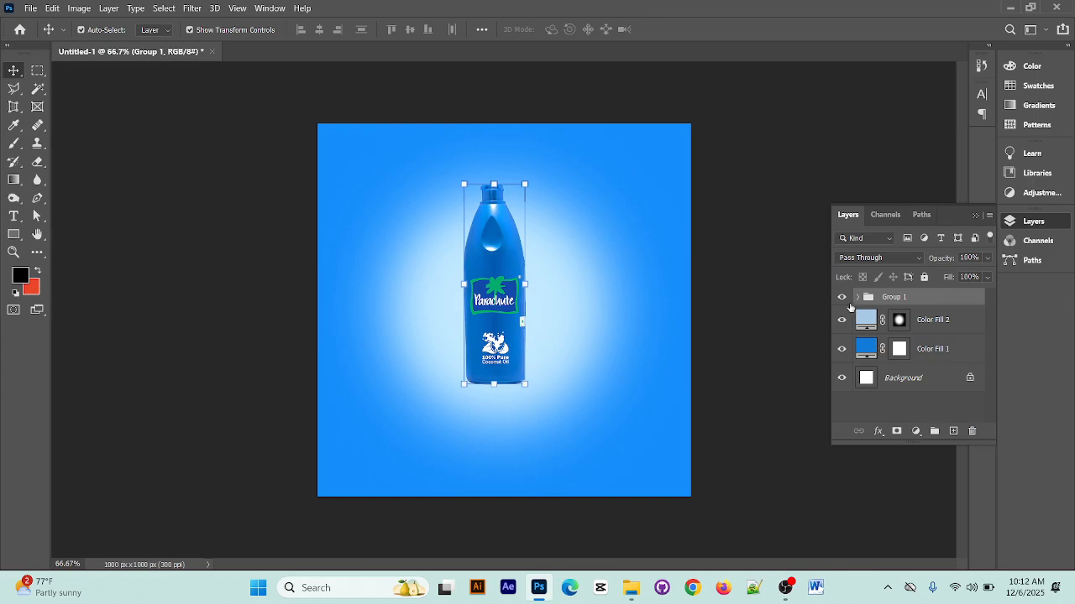
click(842, 298)
click(842, 298)
key(ctrl+j)
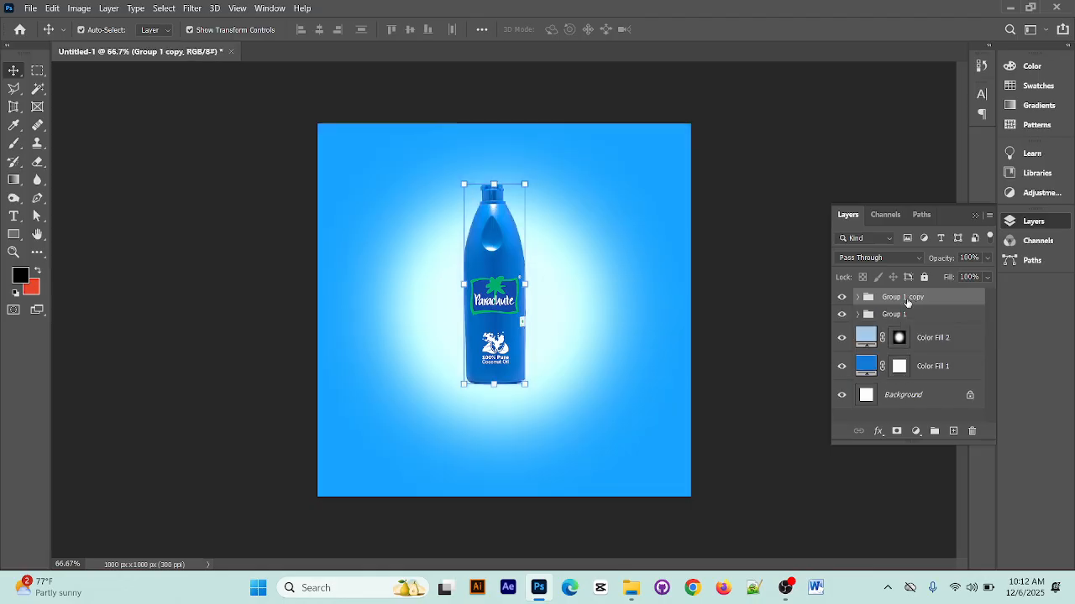
right_click(922, 298)
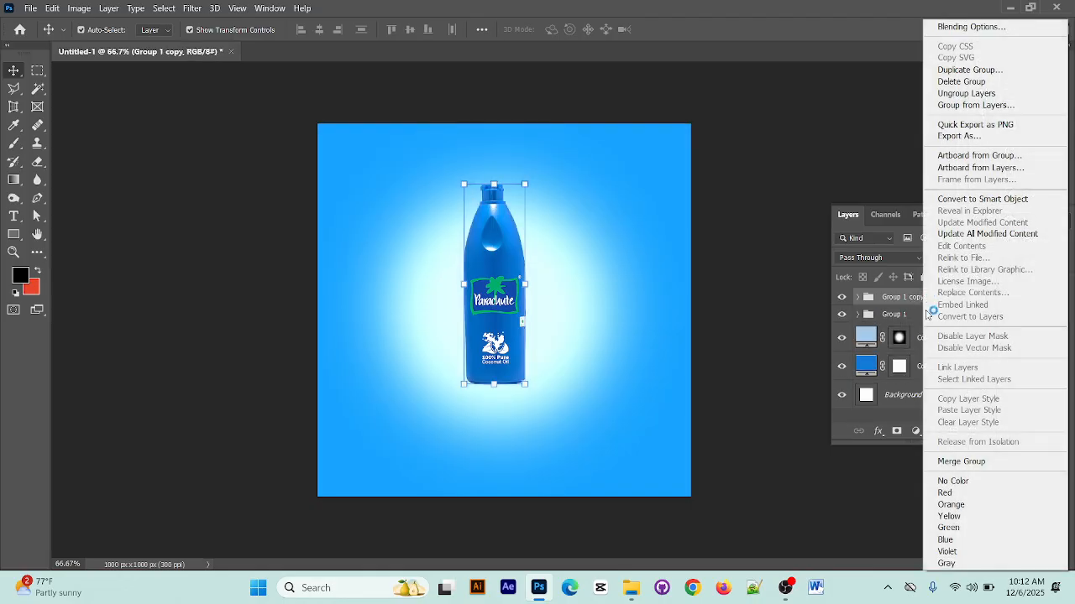
click(1005, 463)
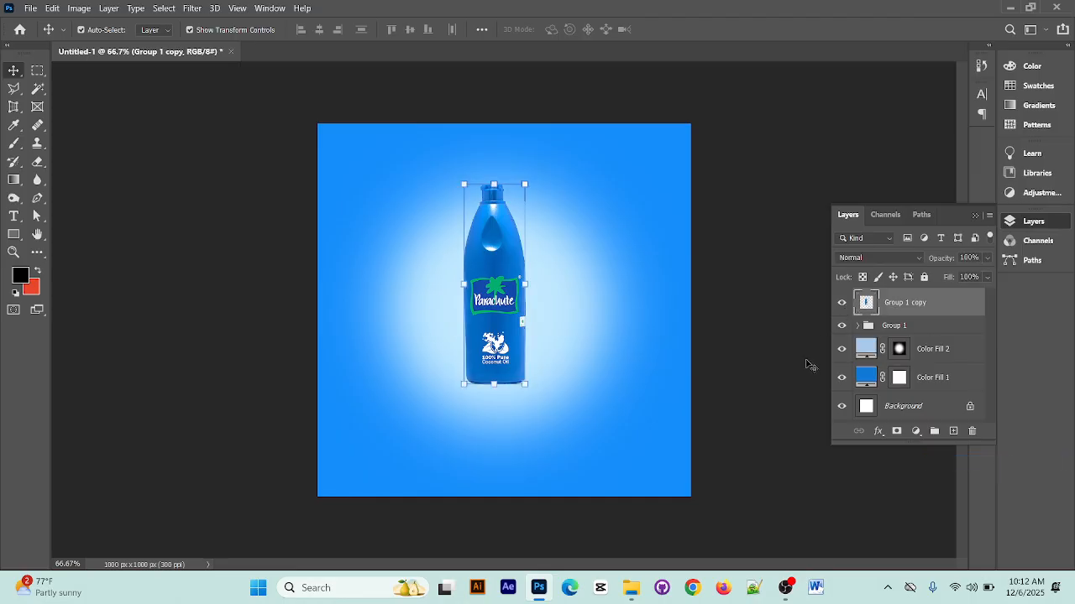
Flip the merged bottle copy vertically with Free Transform and move it directly beneath the original bottle
key(ctrl+t)
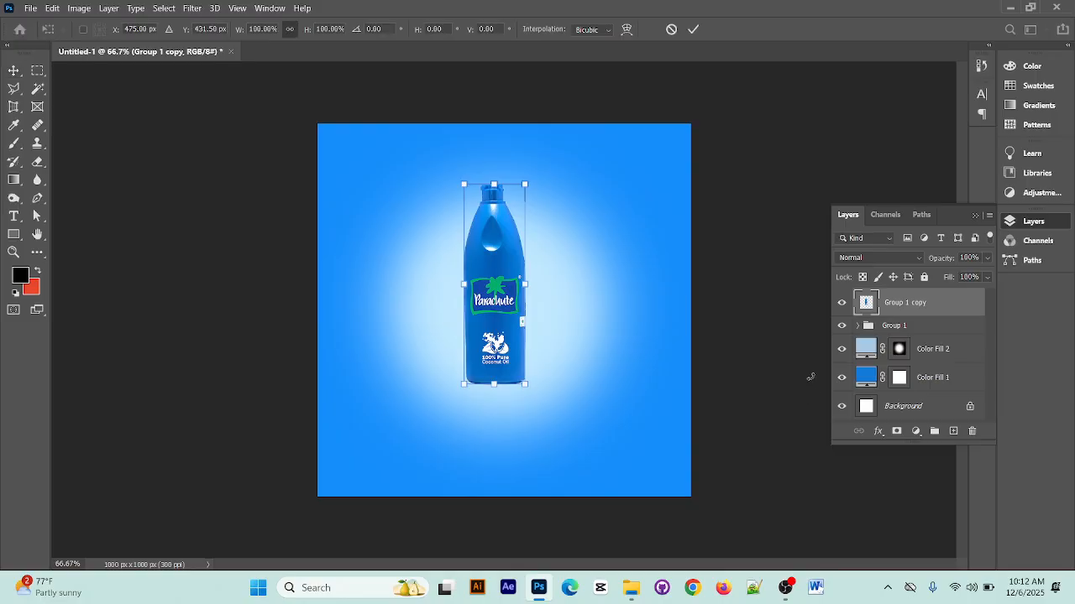
right_click(508, 262)
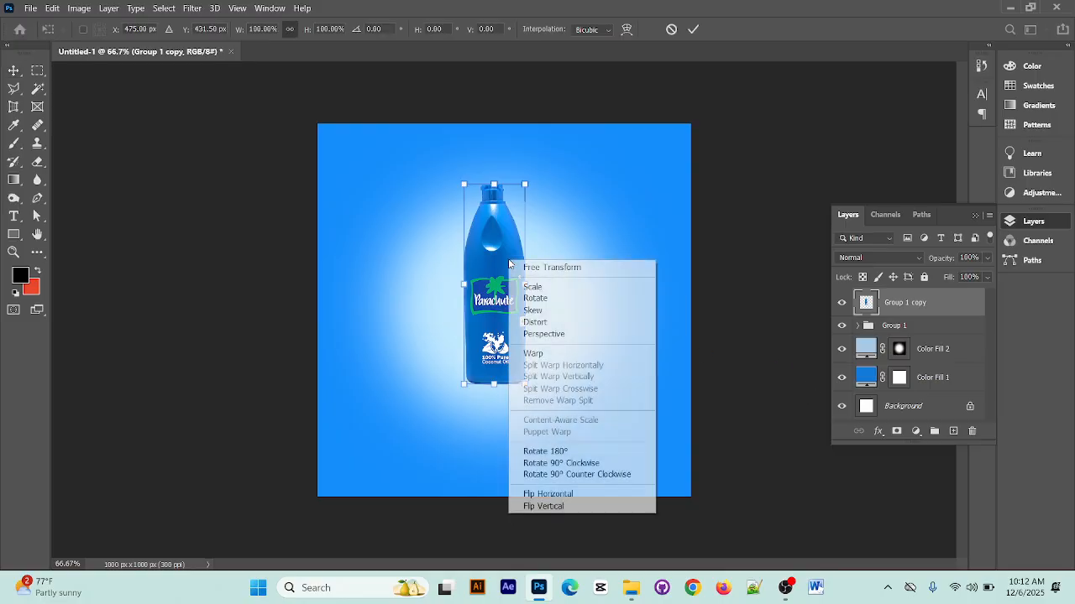
click(594, 507)
drag(520, 243, 512, 428)
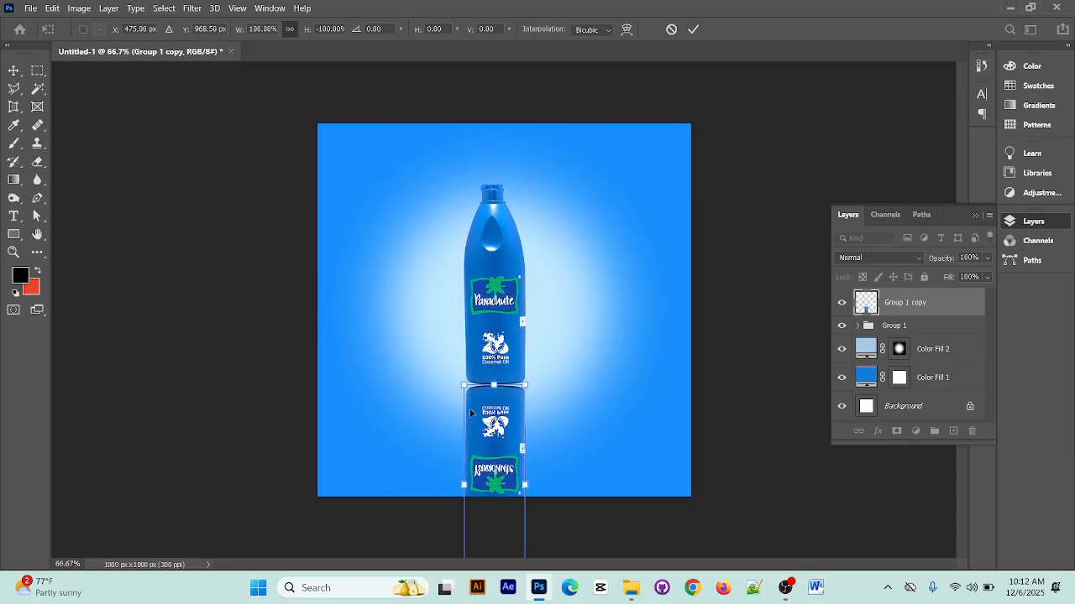
Warp the flipped copy by raising both upper corners and lowering the upper edge's curve handles to follow the bottle's base, and apply it
key(ctrl+plus)
key(ctrl+plus)
key(ctrl+plus)
scroll(549, 368, down, 5)
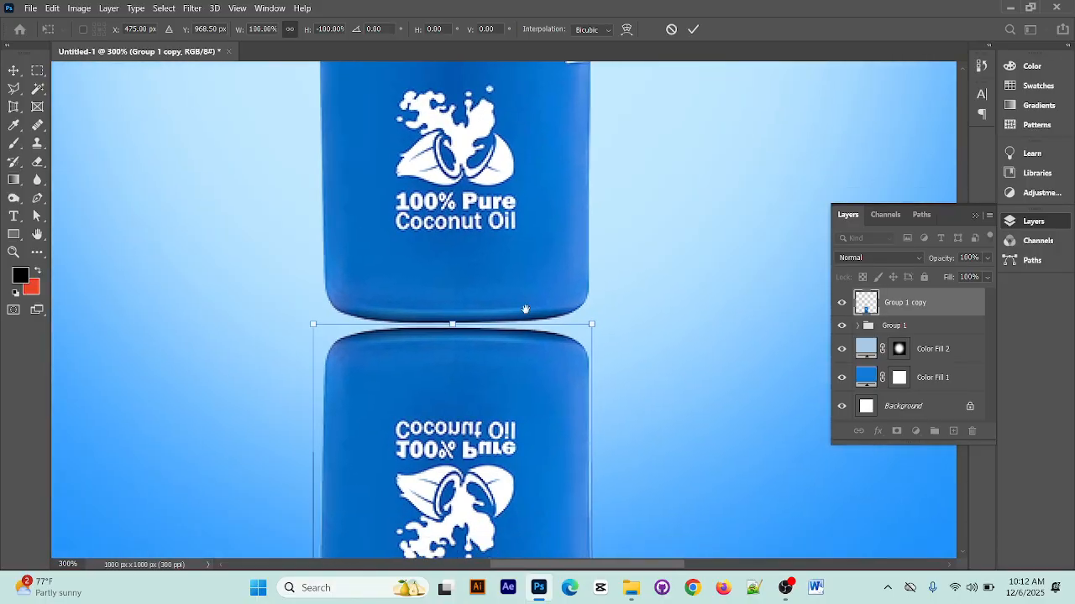
right_click(451, 304)
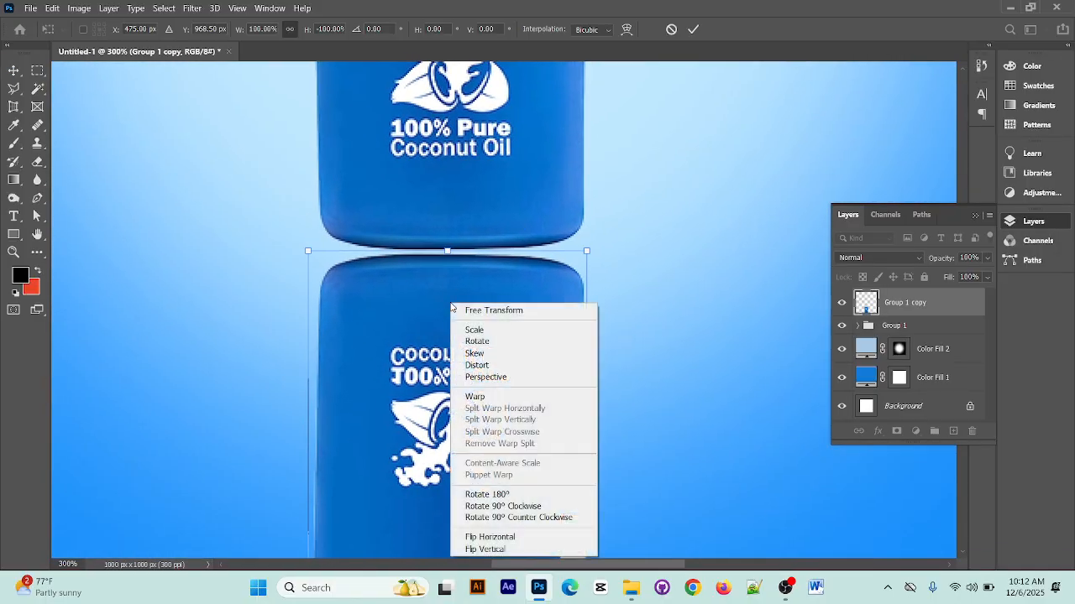
click(487, 398)
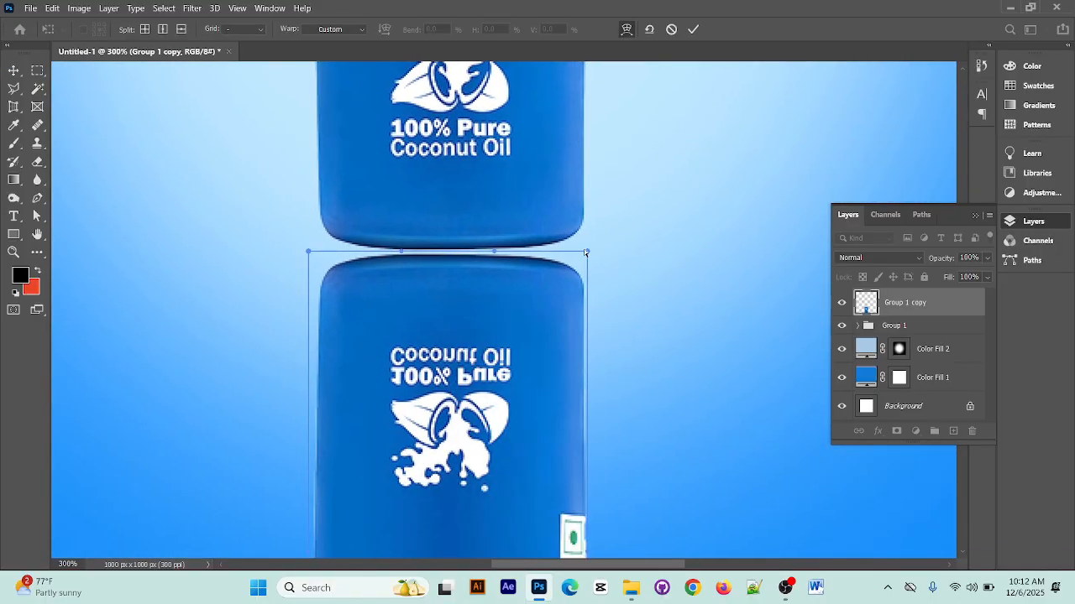
drag(586, 251, 590, 234)
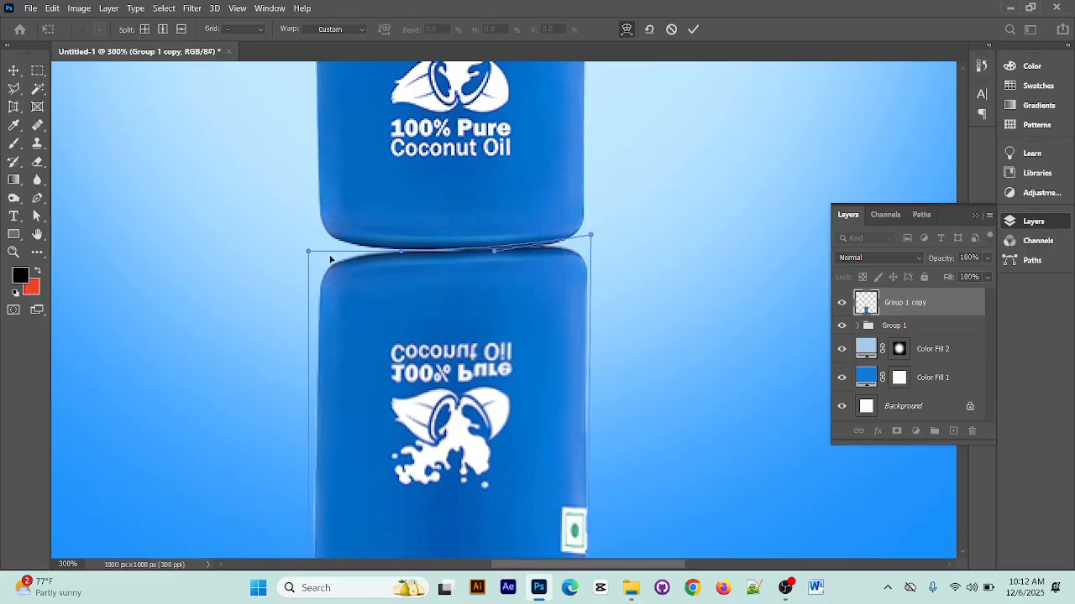
drag(310, 253, 298, 236)
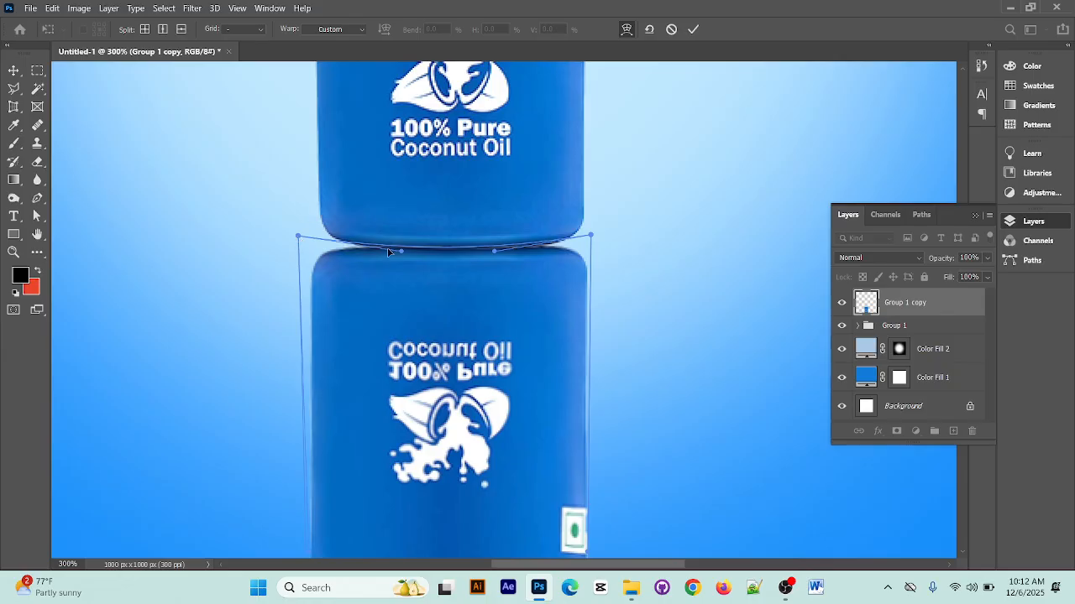
drag(402, 252, 398, 263)
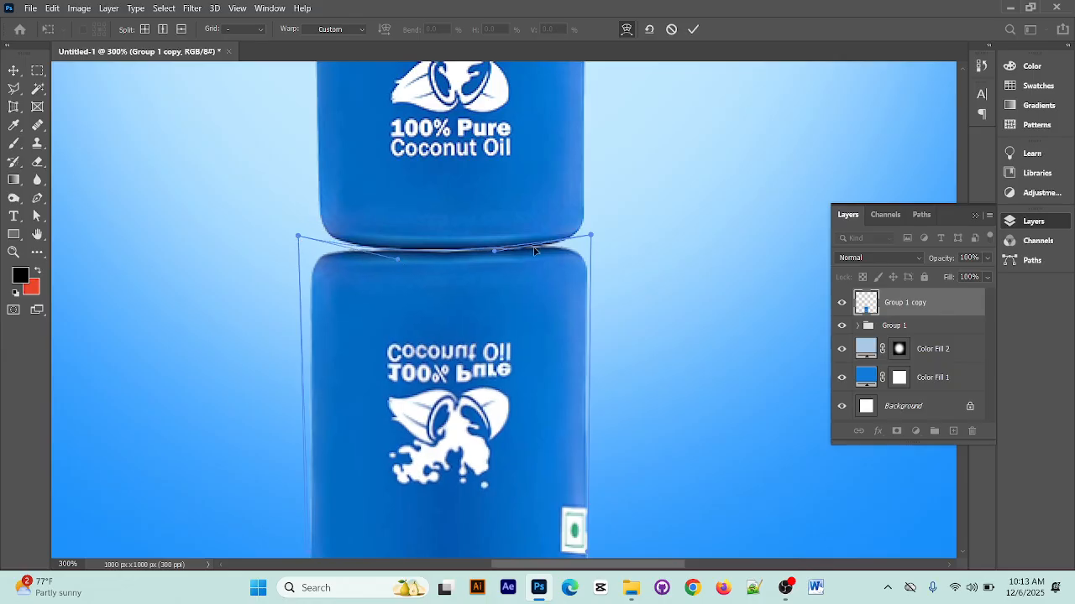
drag(496, 252, 497, 263)
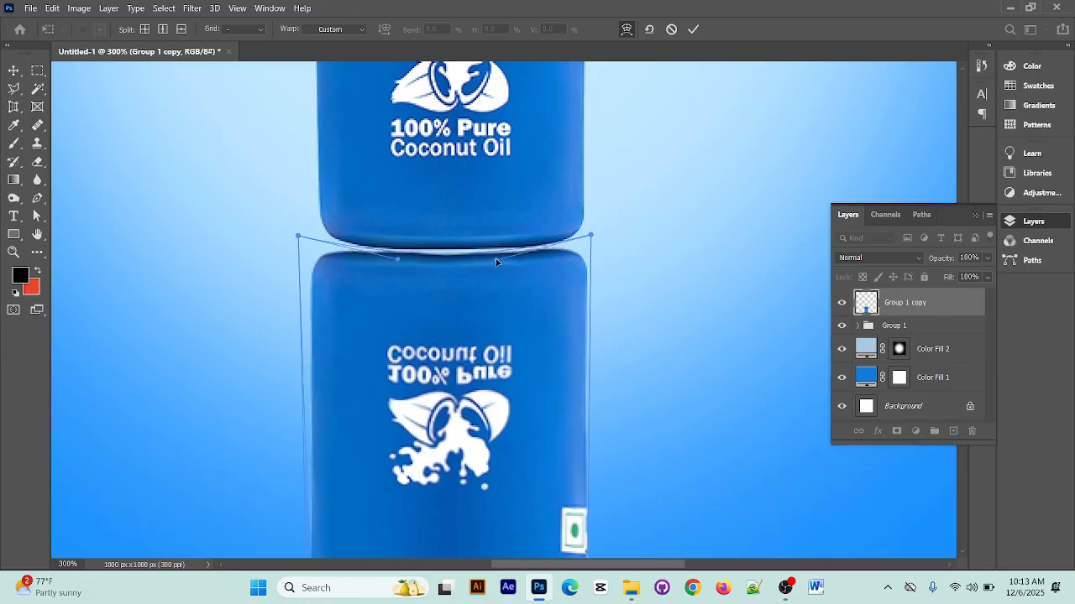
click(692, 29)
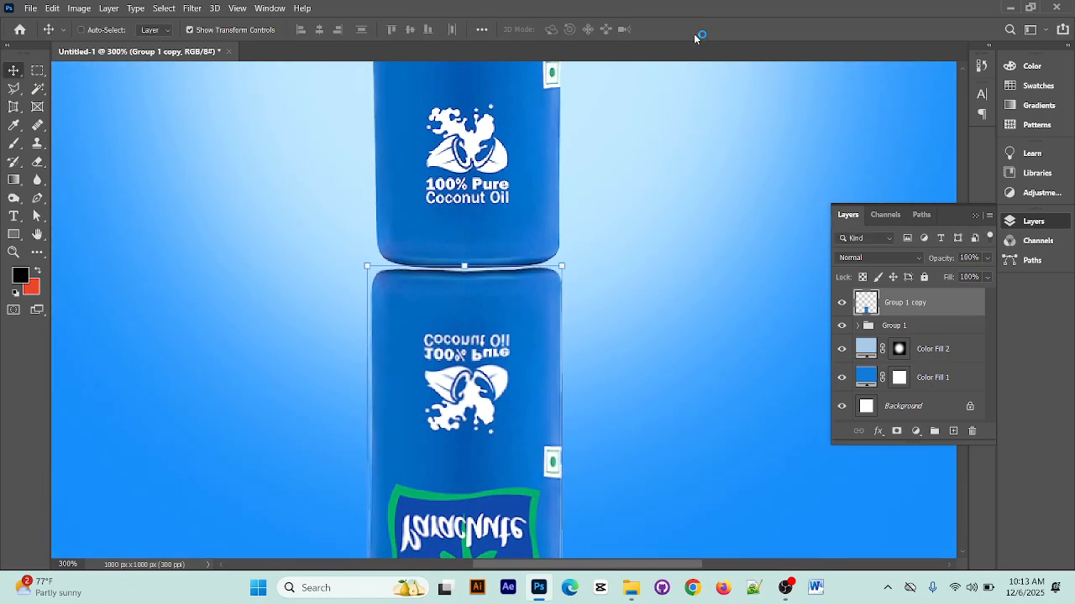
Add a layer mask to the flipped Group 1 copy layer and invert it to black
key(ctrl+minus)
key(ctrl+minus)
key(ctrl+minus)
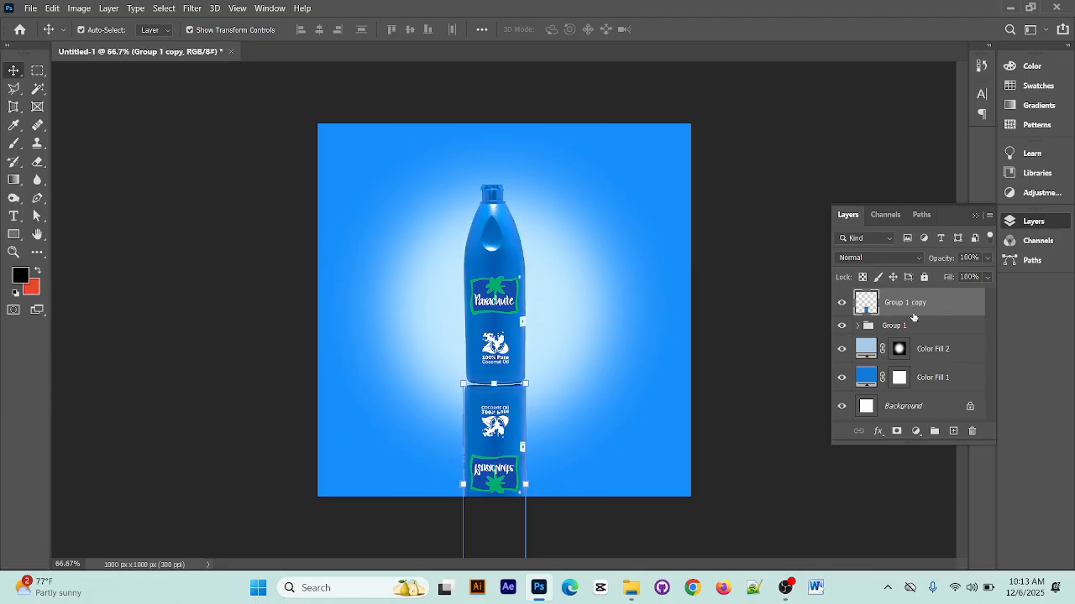
click(897, 433)
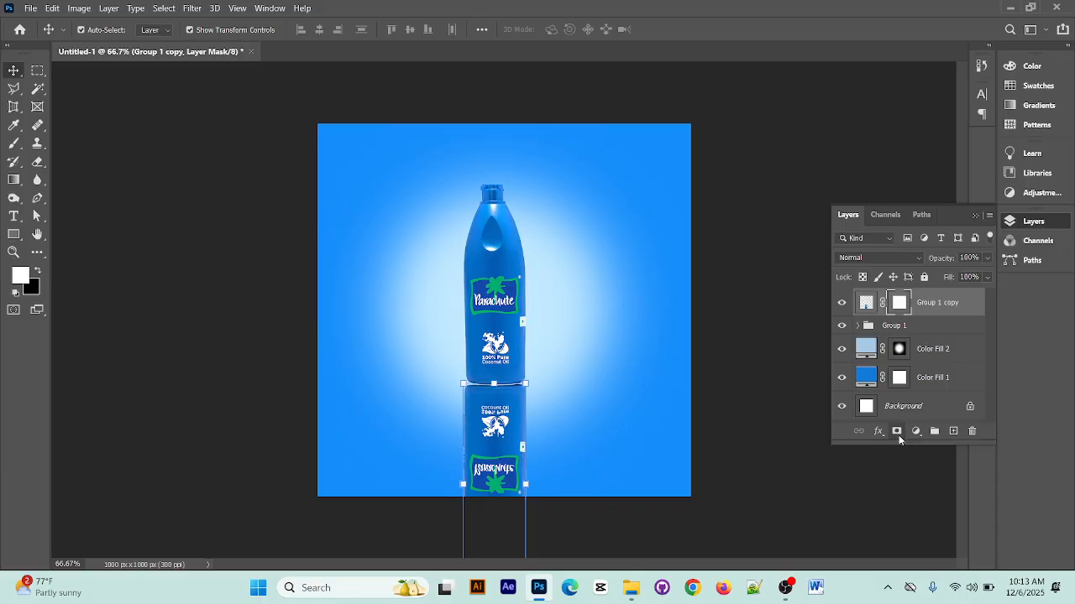
click(903, 306)
key(ctrl+i)
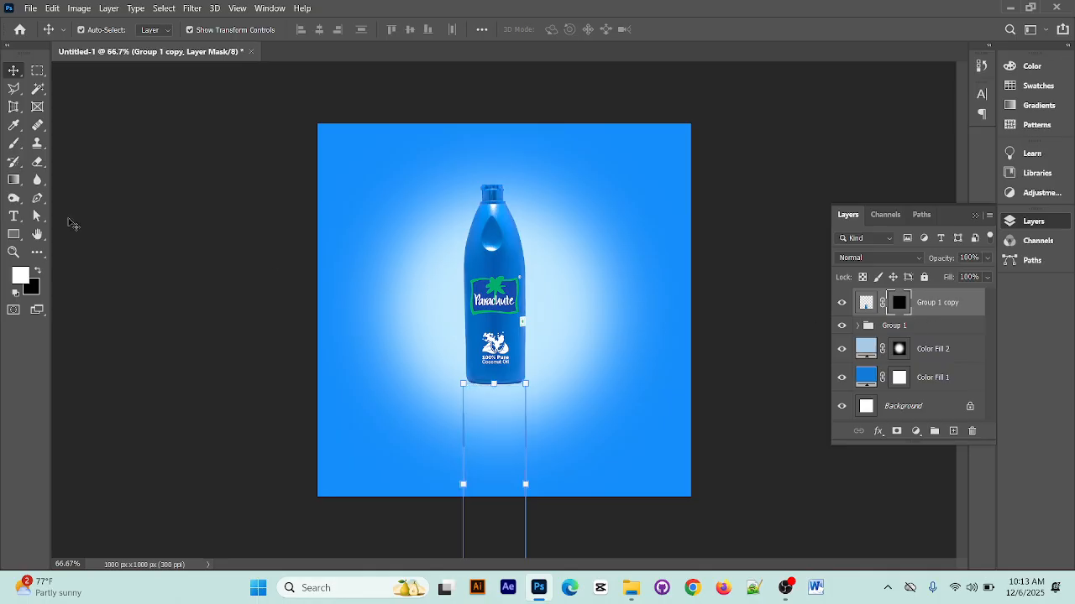
Paint white on the Group 1 copy mask with a 600 px Soft Round brush at 26% opacity to softly reveal the reflection beneath the bottle
click(13, 142)
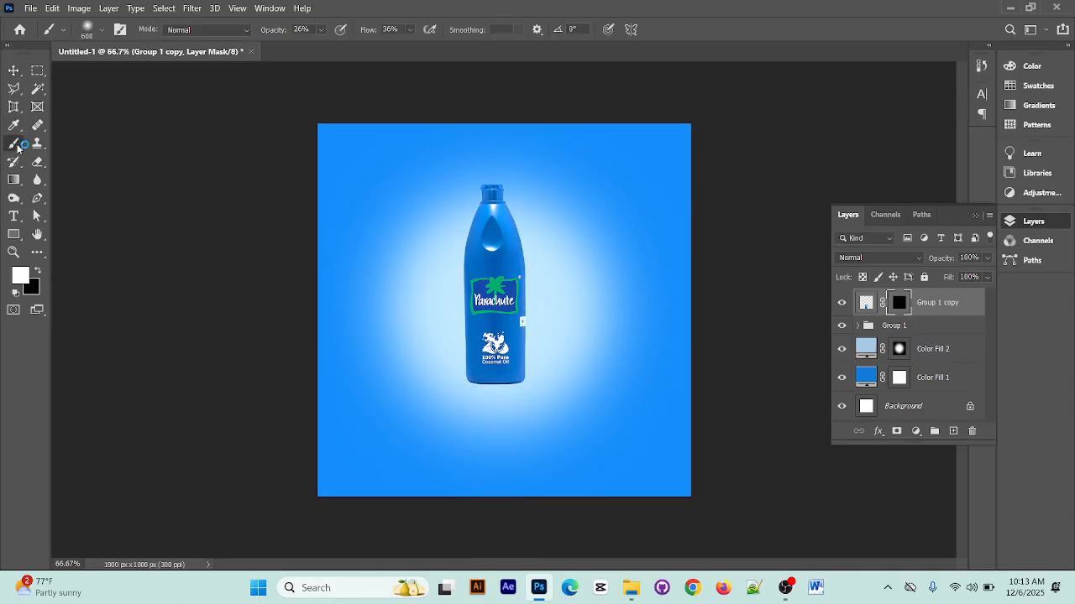
click(102, 31)
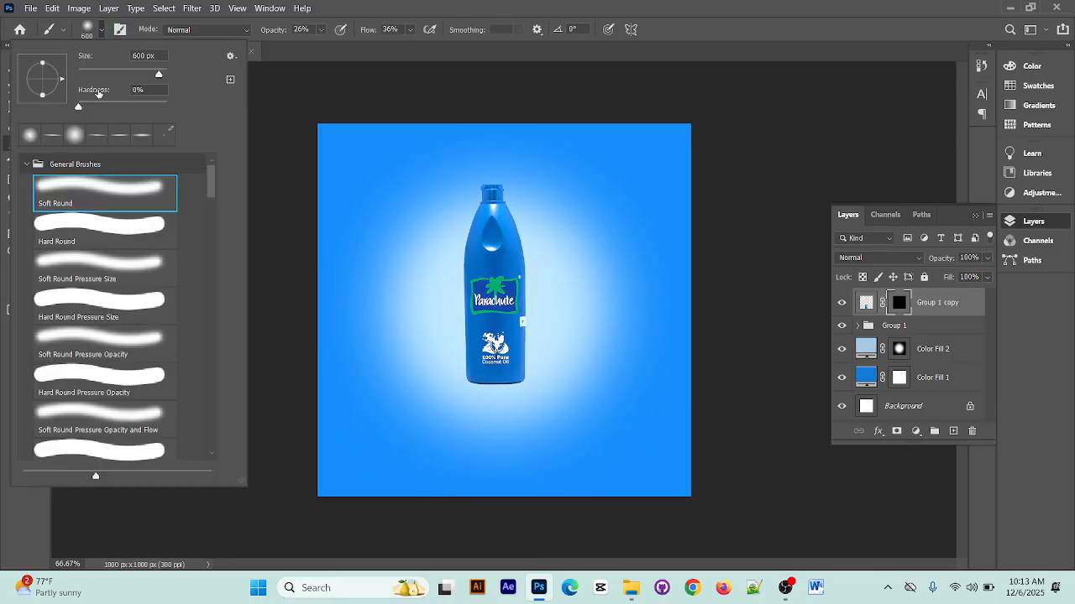
click(271, 71)
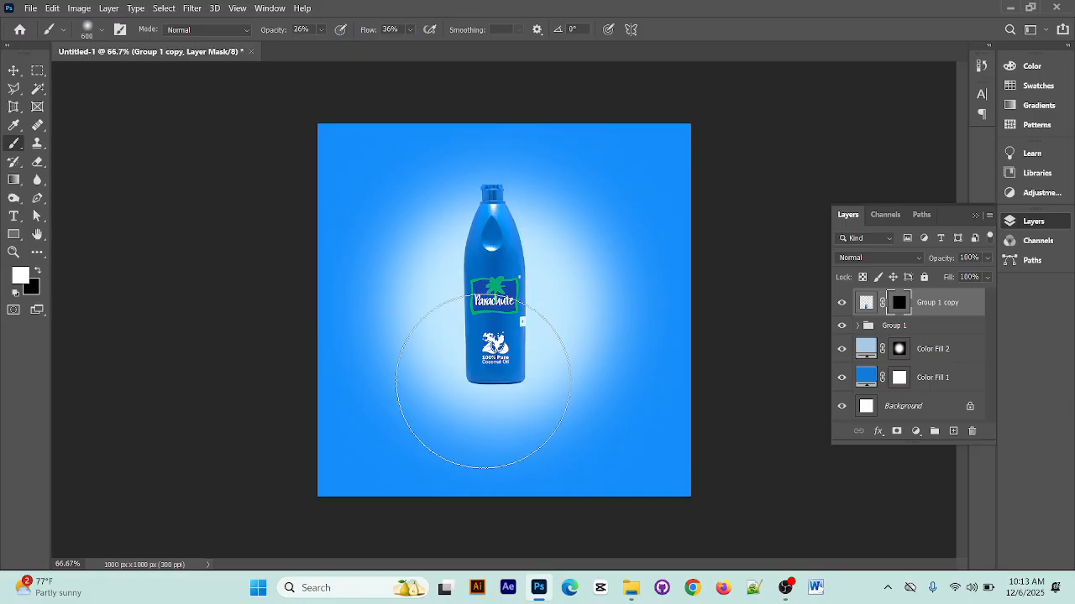
click(488, 391)
click(488, 391)
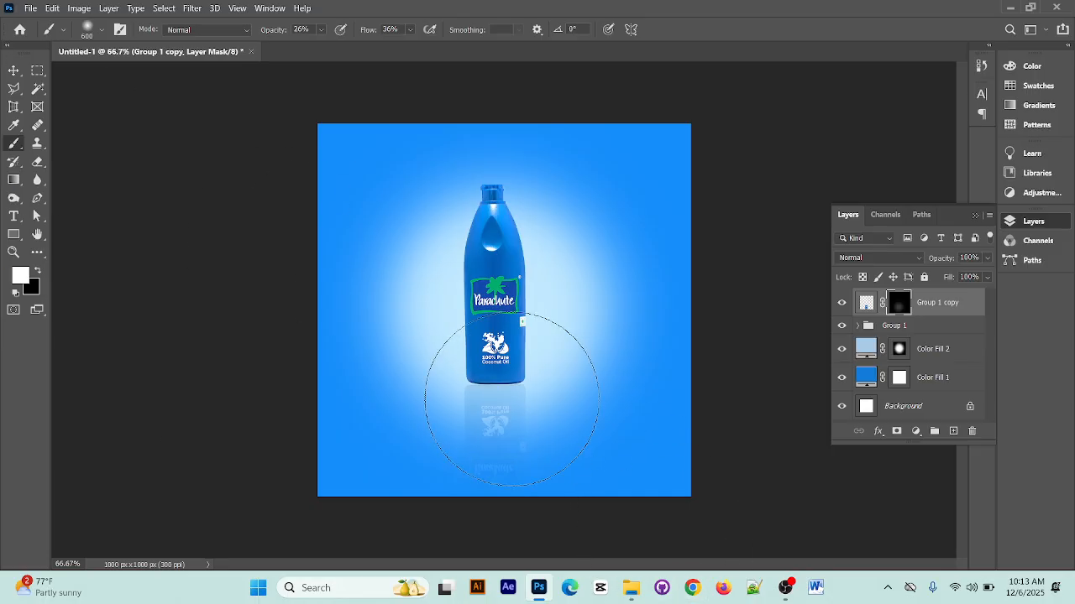
click(510, 402)
click(14, 70)
click(408, 282)
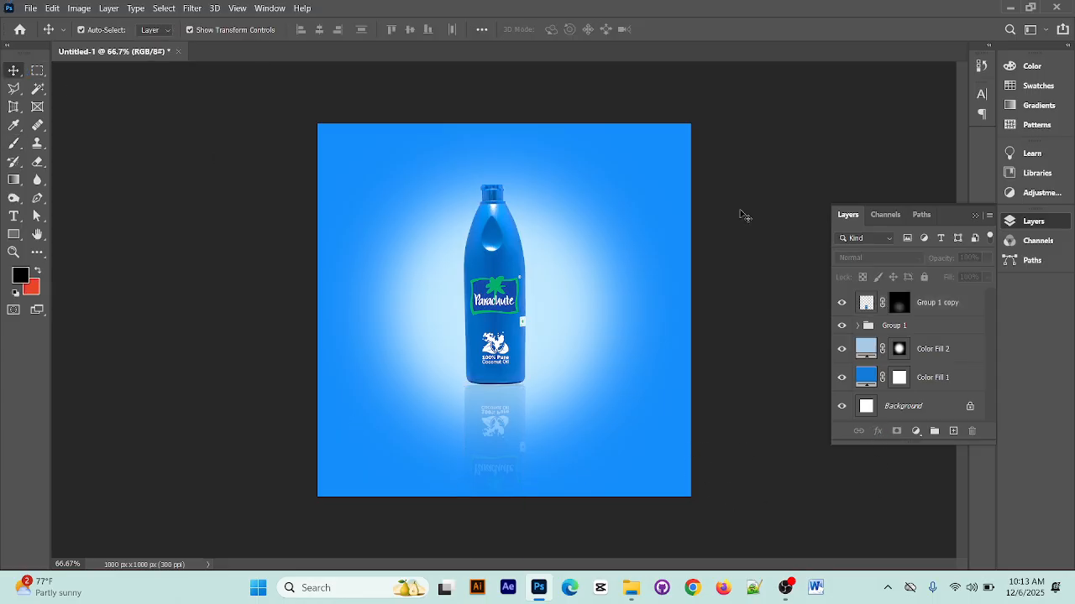
Group the reflection layer, Group 1 and both Color Fill layers together, and toggle the new group's visibility off and on
click(937, 307)
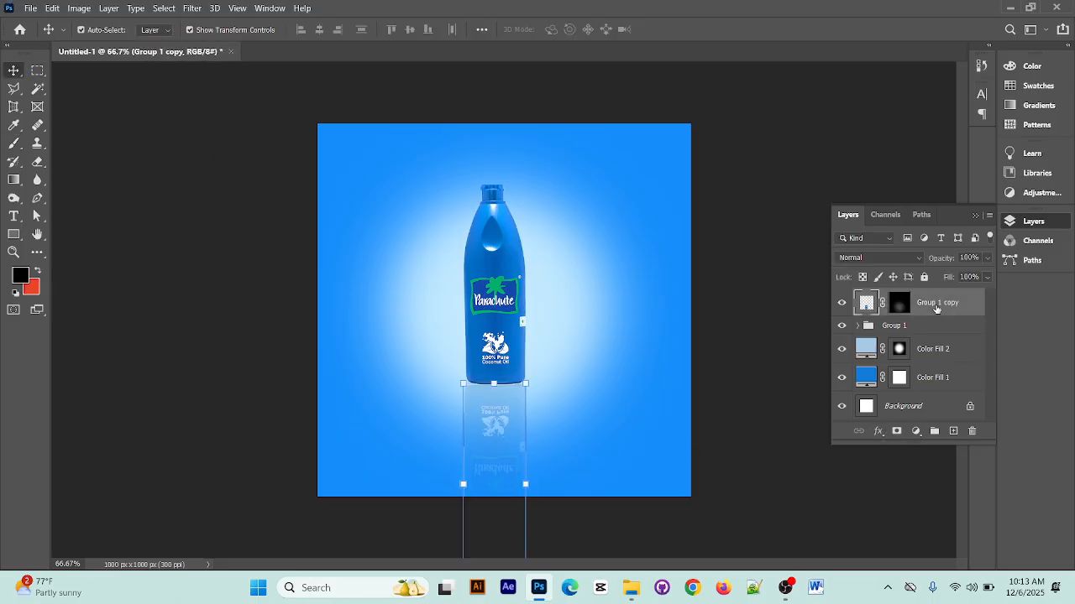
ctrl+click(943, 386)
shift+click(941, 352)
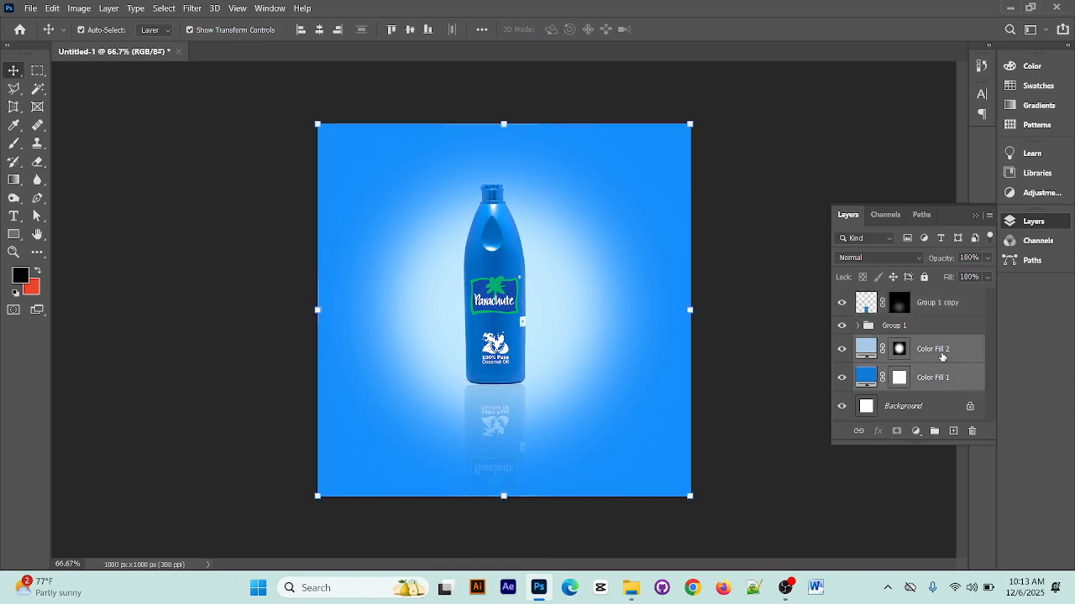
shift+click(940, 310)
key(ctrl+g)
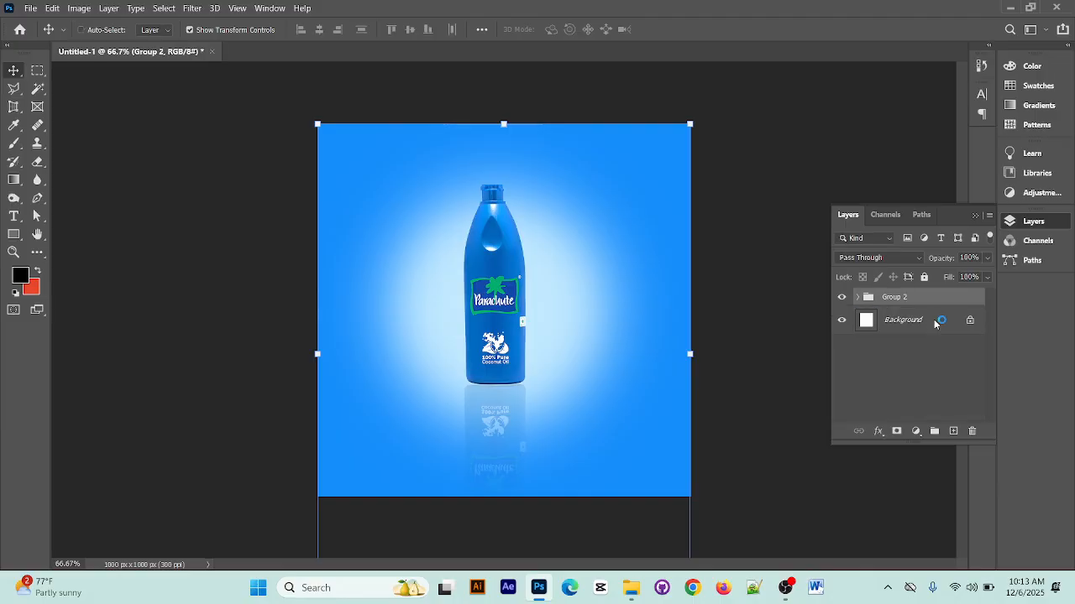
click(841, 297)
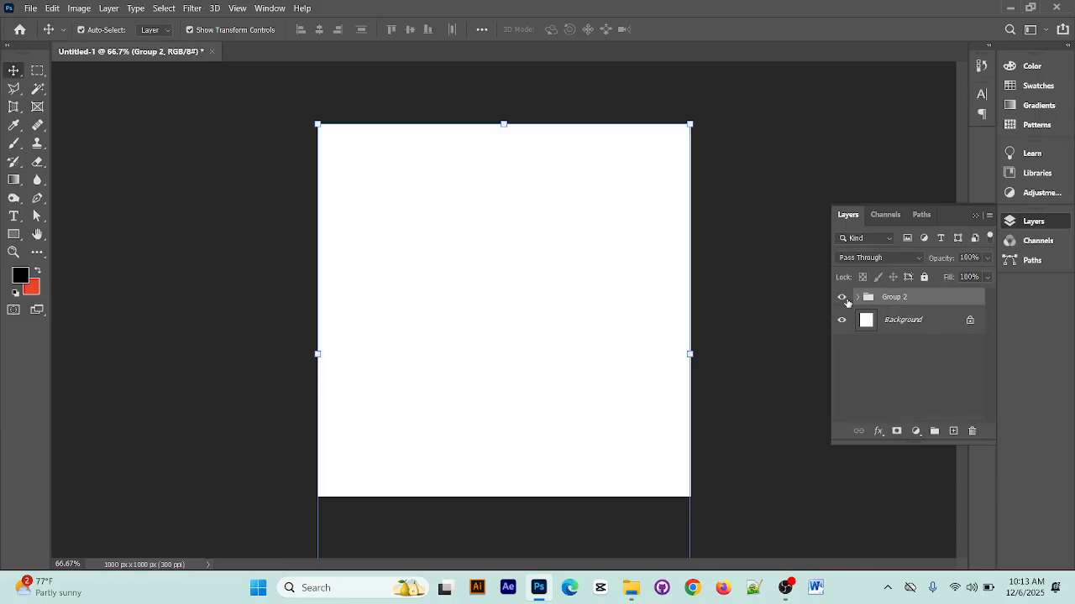
click(842, 298)
click(811, 151)
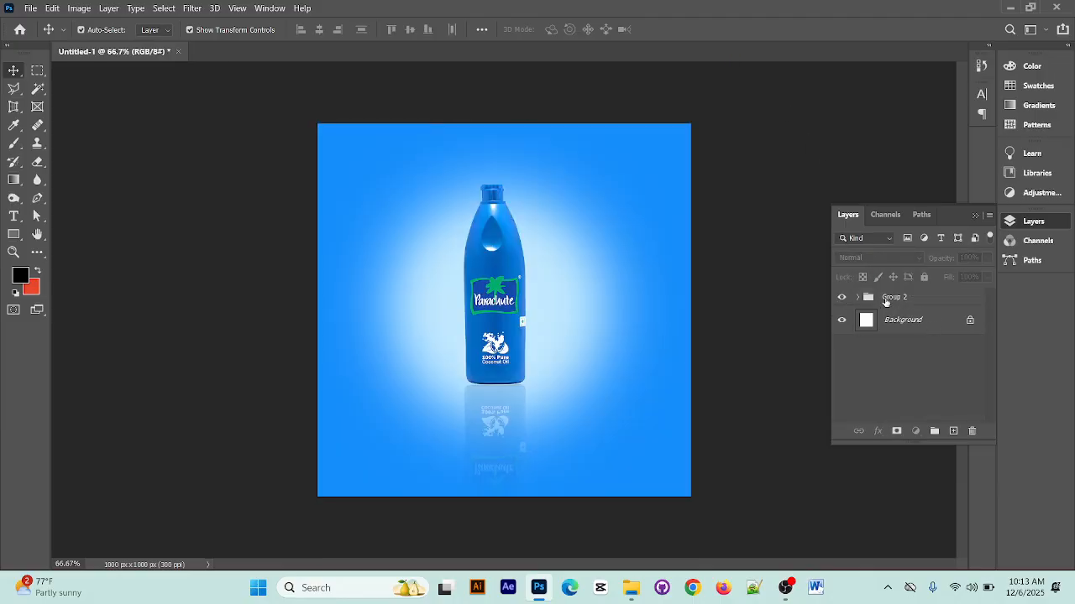
click(881, 301)
Place the COCONUT 1 image from the Downloads subfolder New folder (2) into the bottle design
click(1010, 7)
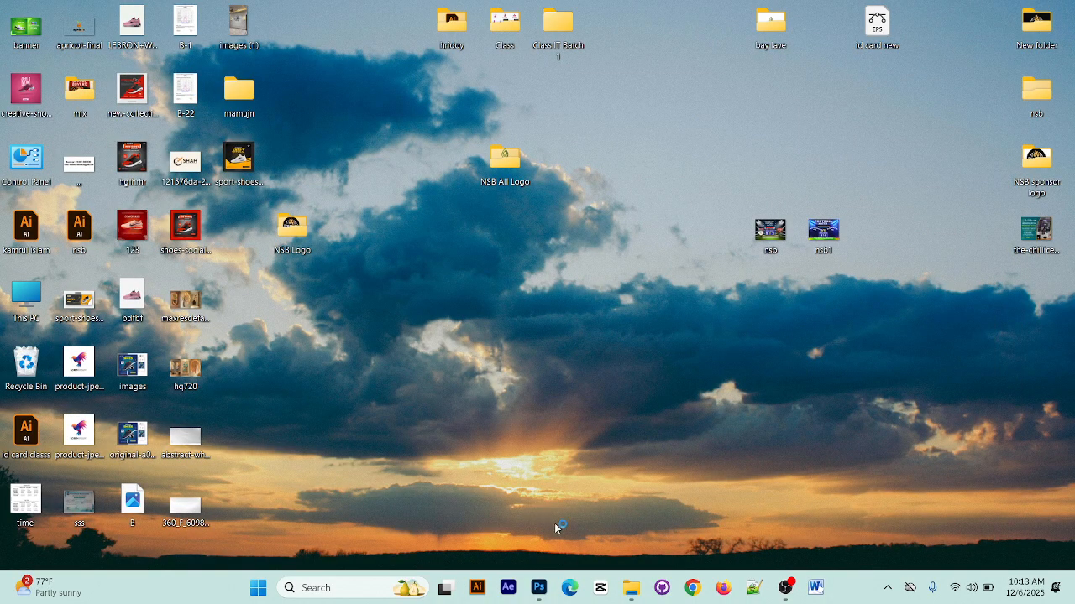
click(631, 588)
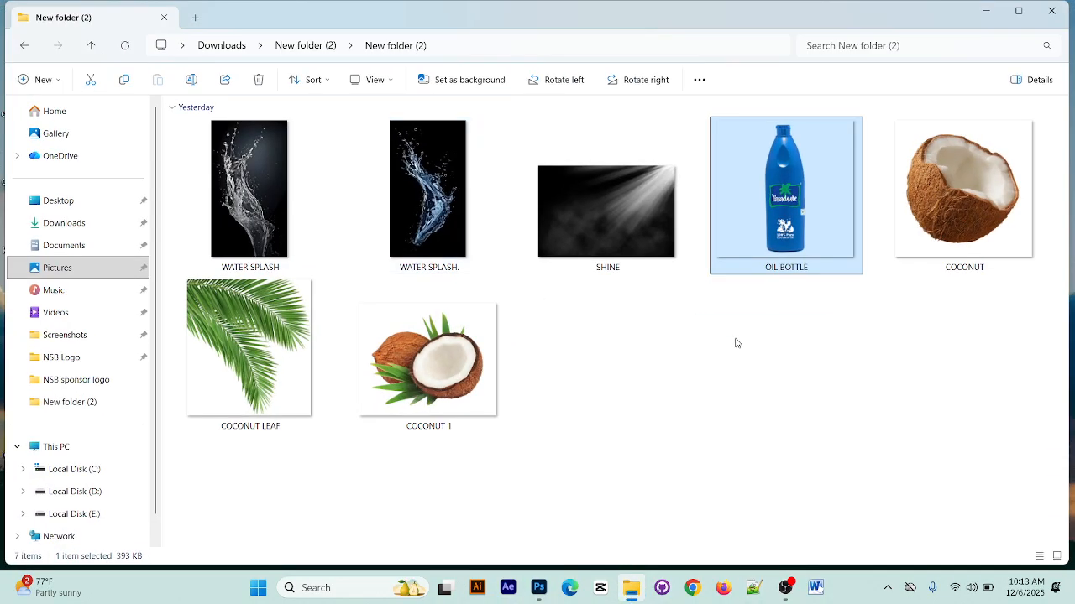
click(392, 363)
drag(445, 369, 547, 311)
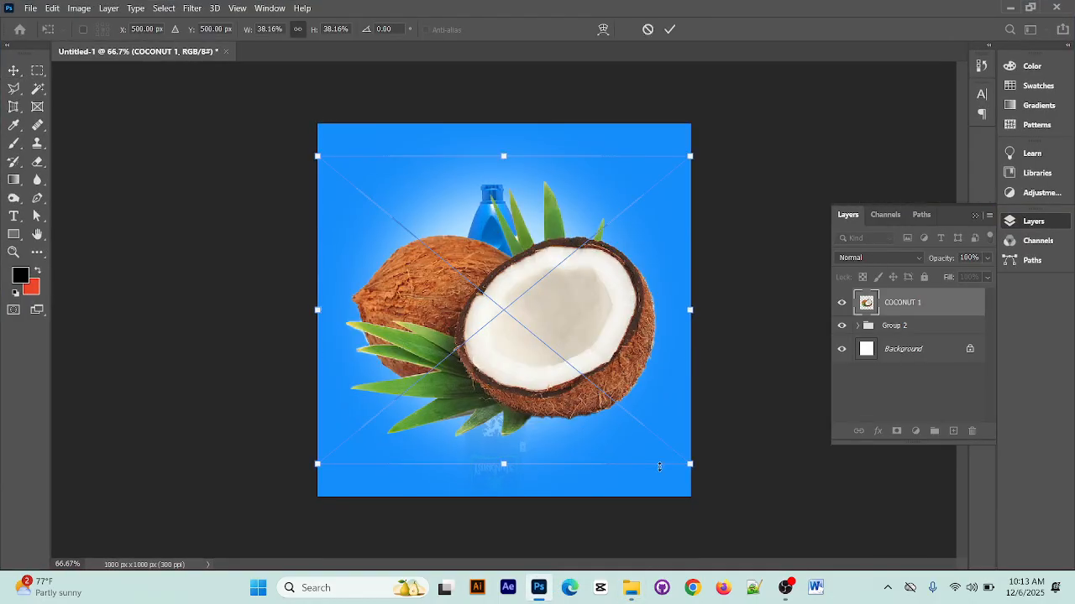
click(669, 30)
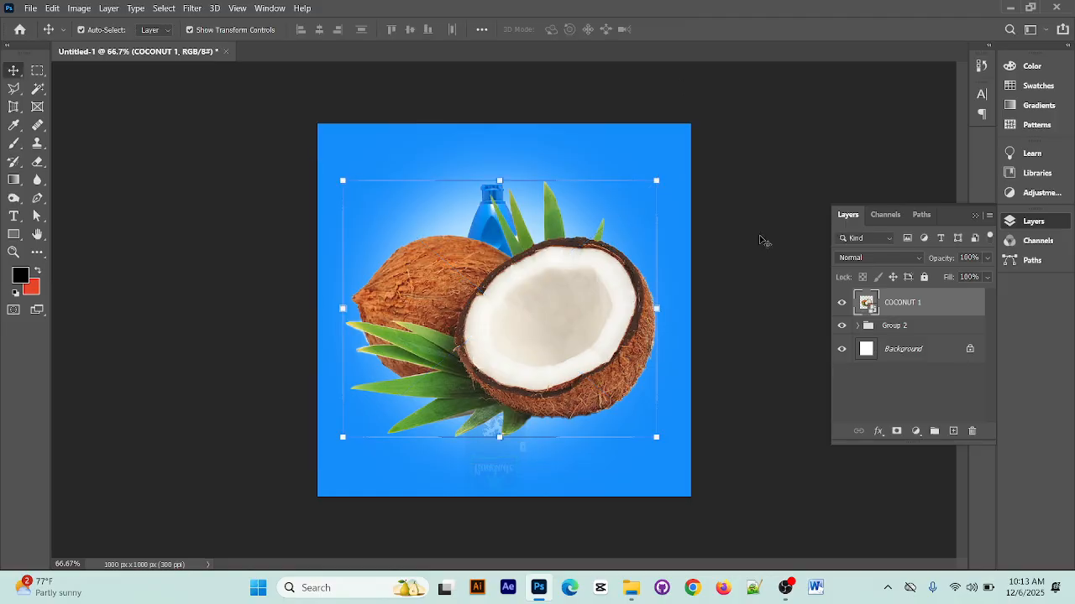
Scale the COCONUT 1 image down to 9.86% and position it in front of the bottle's lower right side
key(ctrl+t)
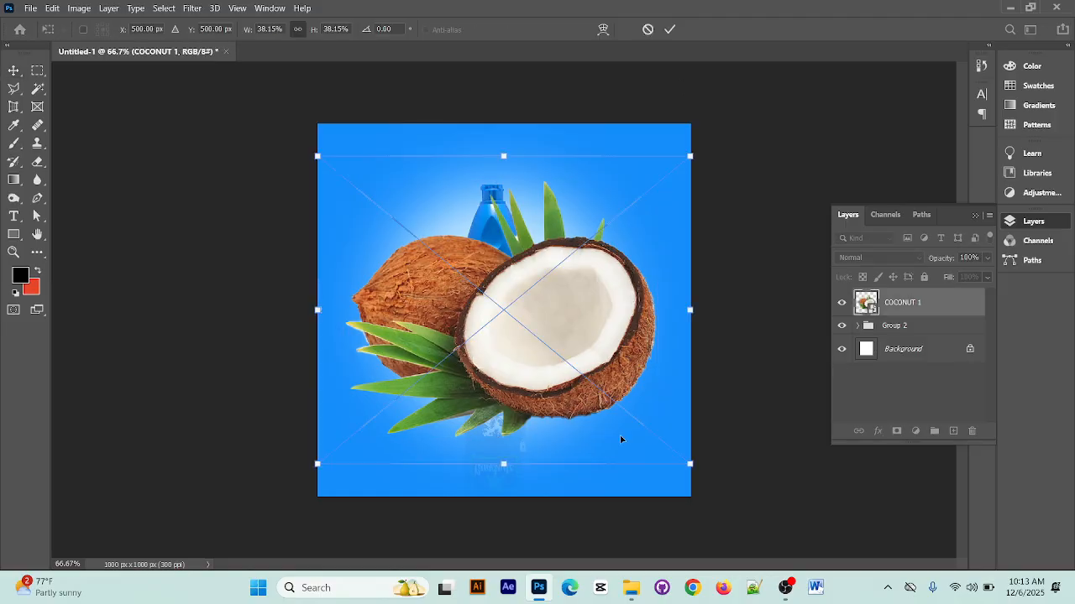
drag(690, 464, 552, 405)
key(ctrl+plus)
key(ctrl+plus)
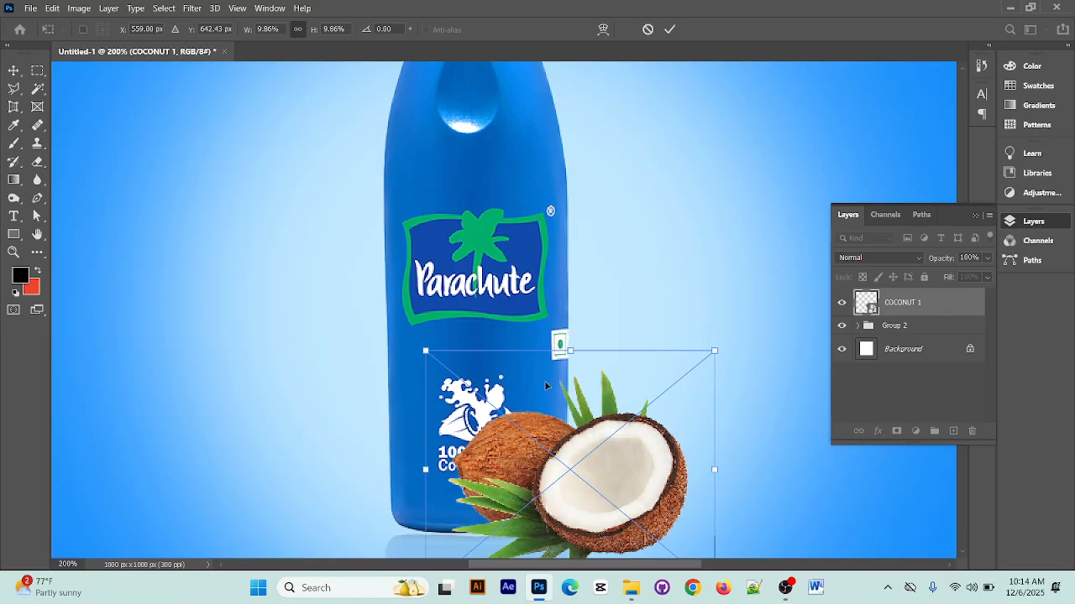
drag(618, 447, 585, 313)
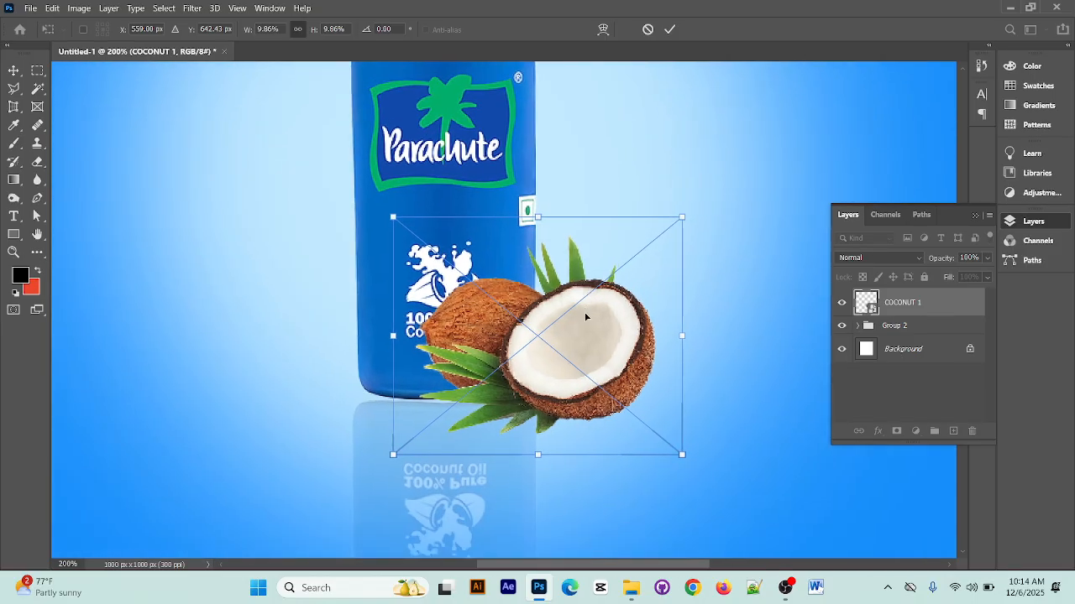
drag(611, 338, 618, 359)
click(672, 30)
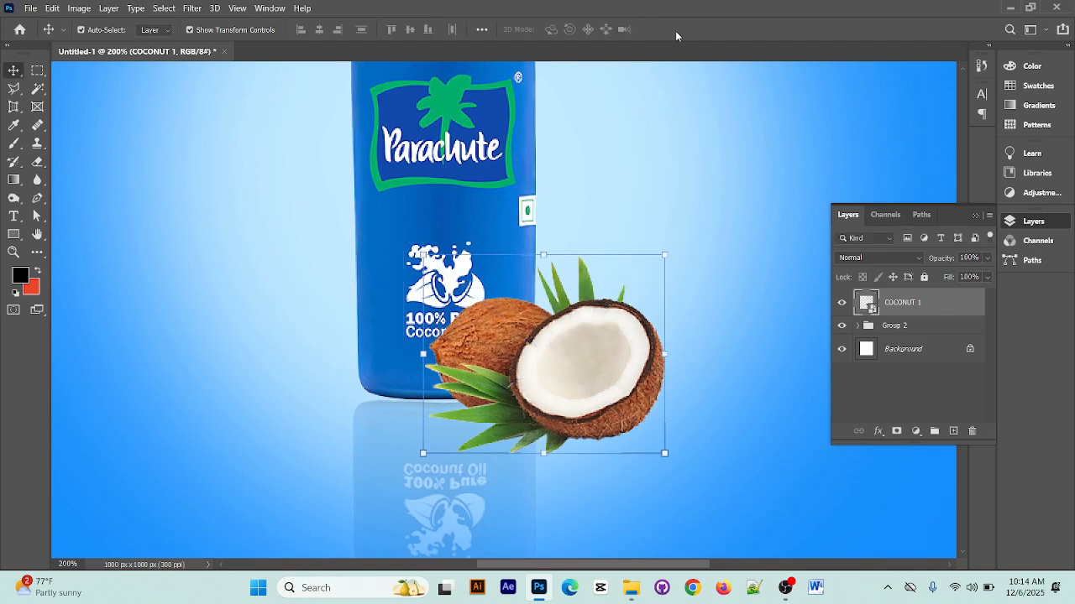
drag(579, 391, 601, 373)
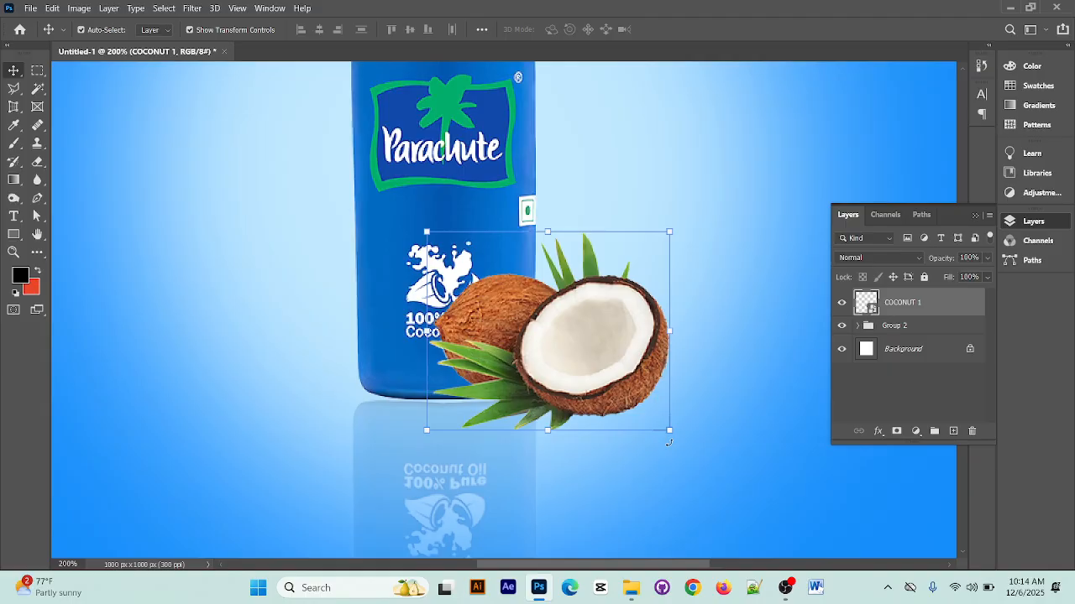
click(651, 190)
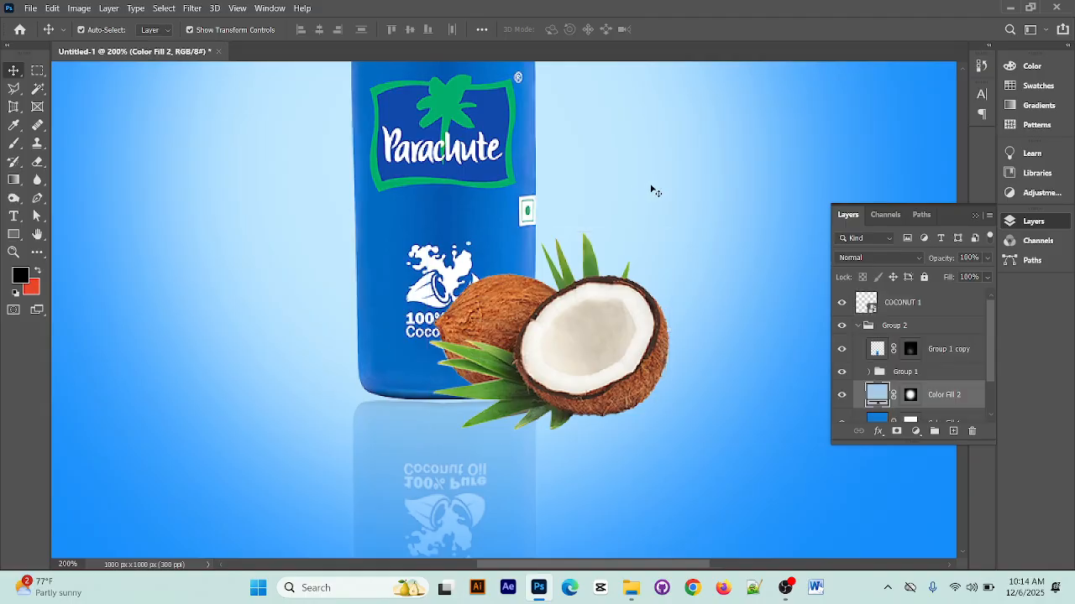
Apply a Camera Raw Filter to the COCONUT 1 layer with saturation +18 and exposure +0.70
click(571, 385)
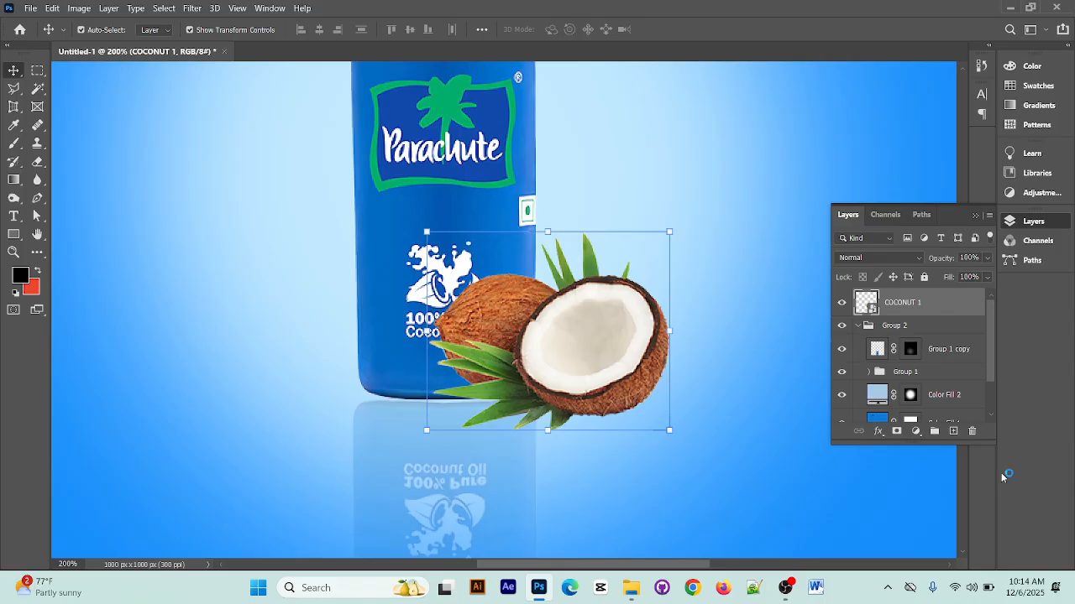
click(915, 431)
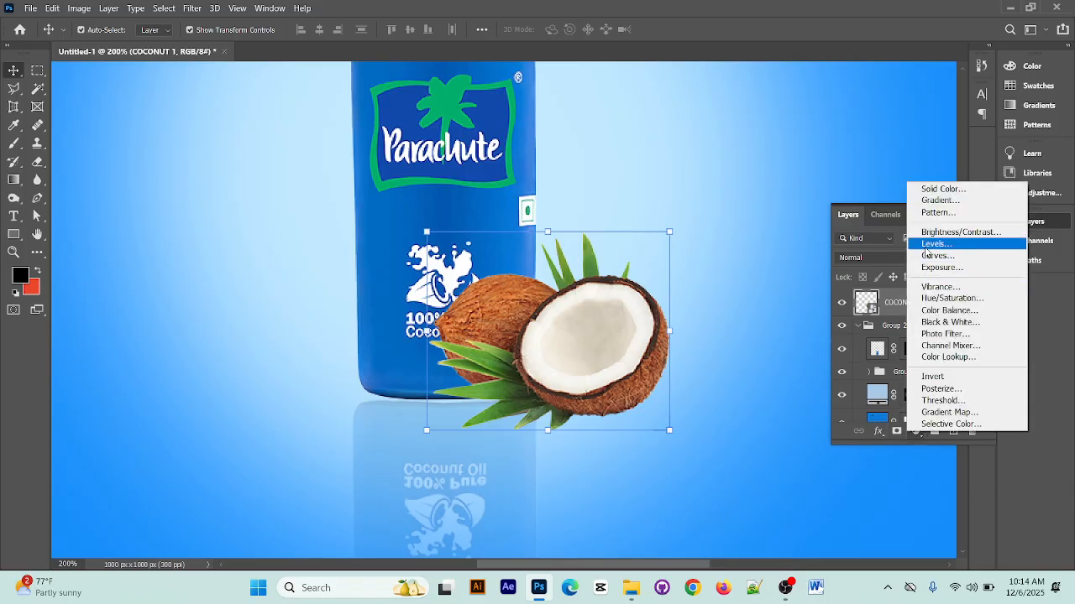
click(733, 161)
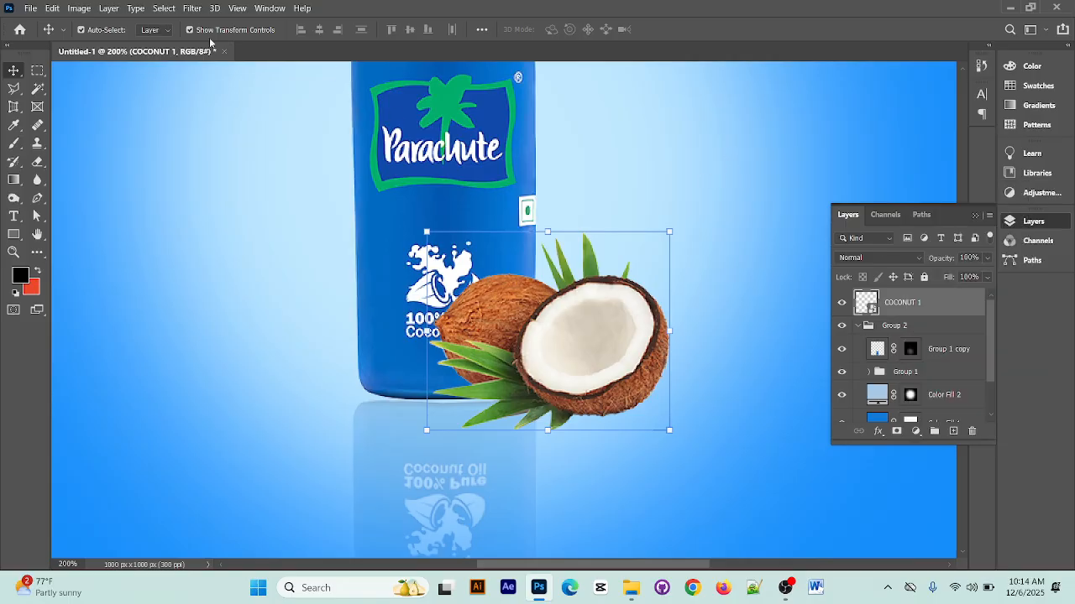
click(192, 9)
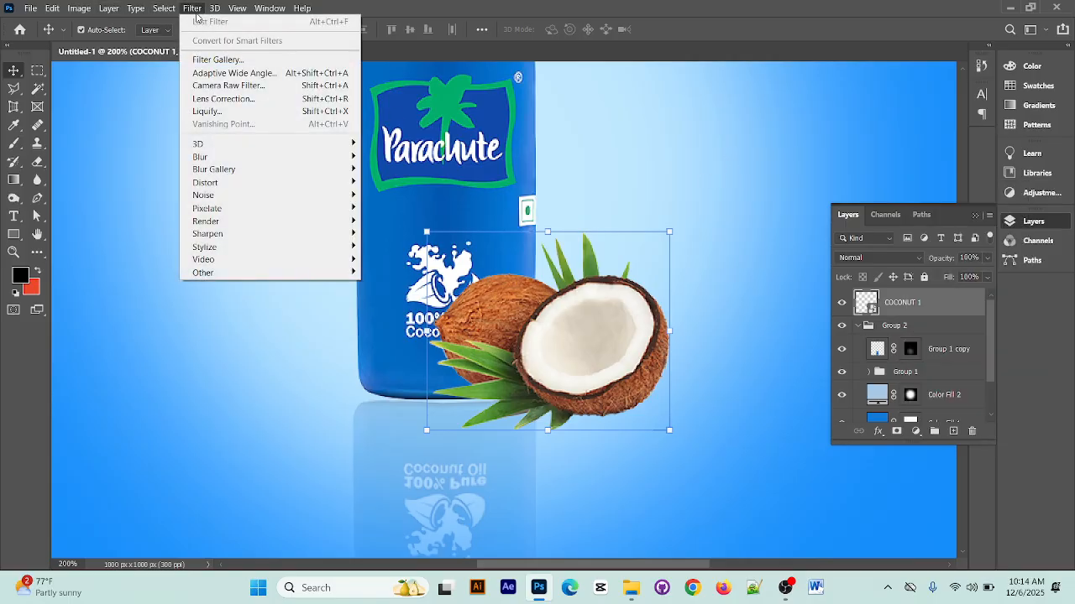
click(236, 87)
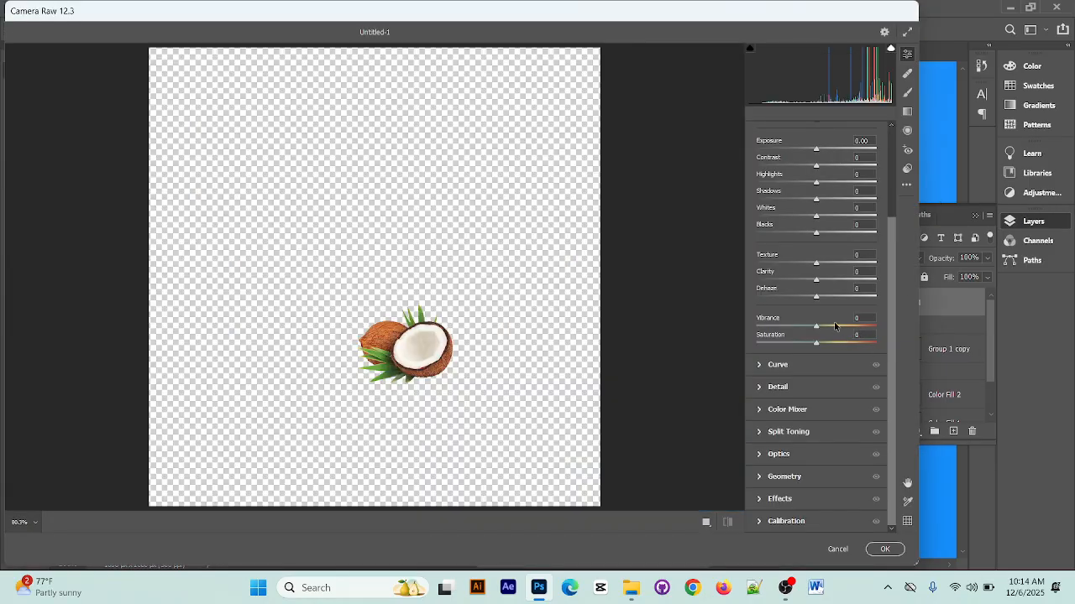
drag(816, 335, 826, 337)
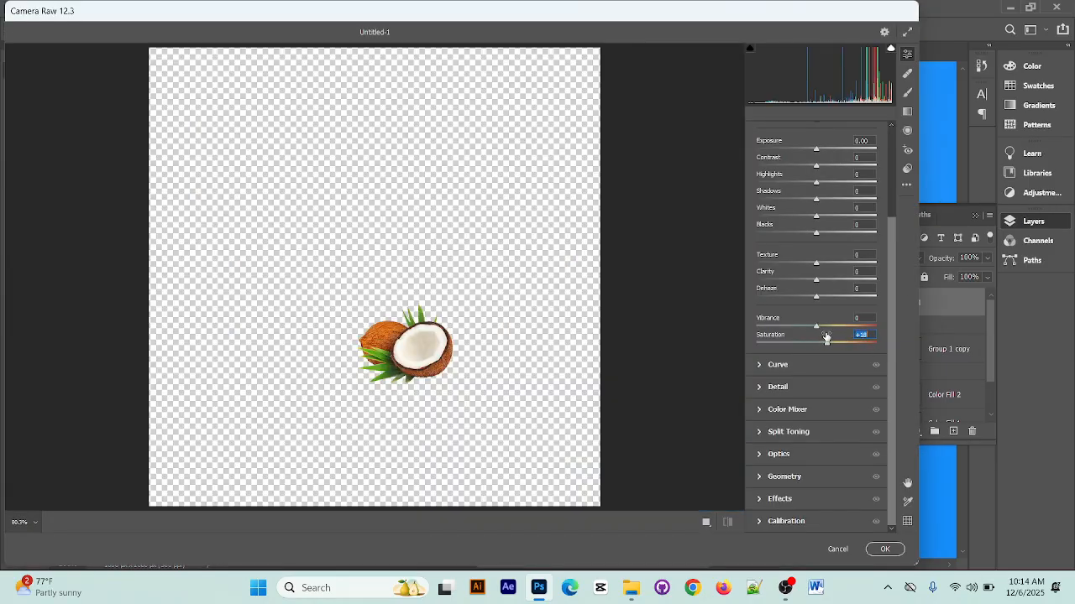
click(822, 148)
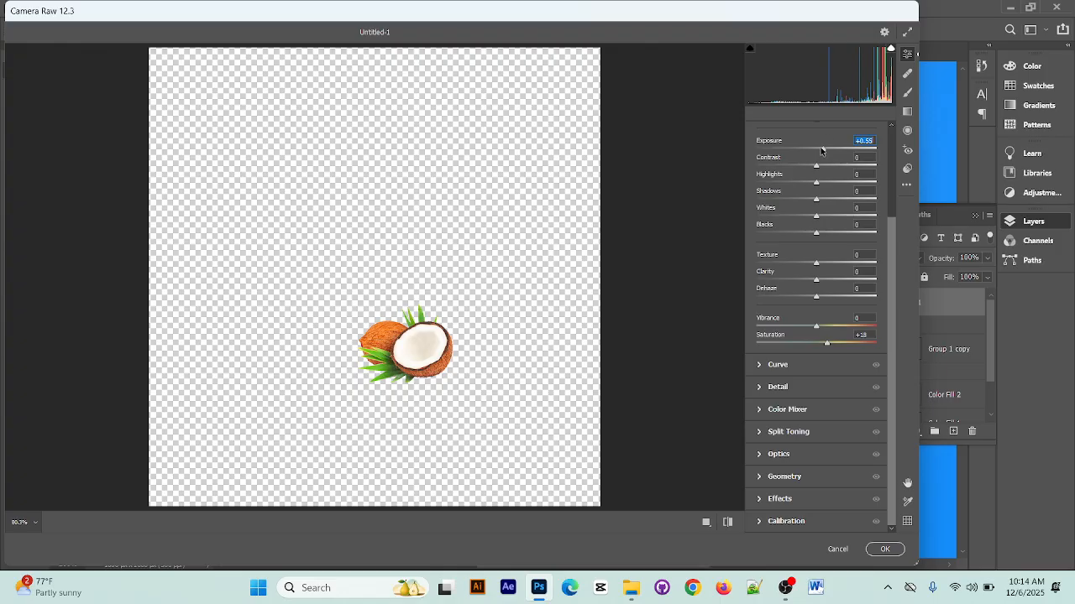
drag(821, 151, 823, 149)
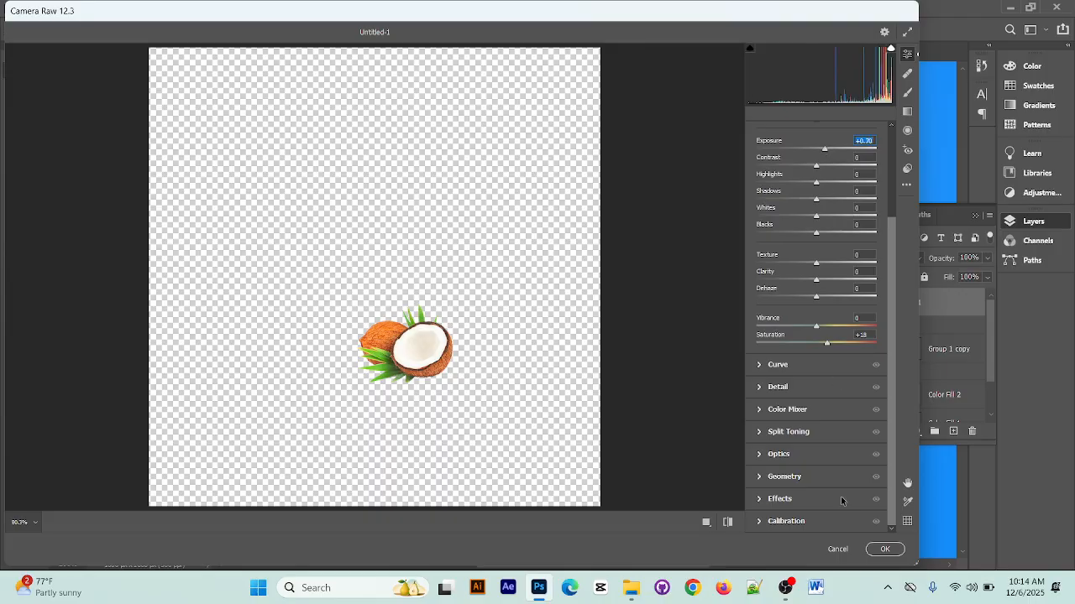
click(884, 549)
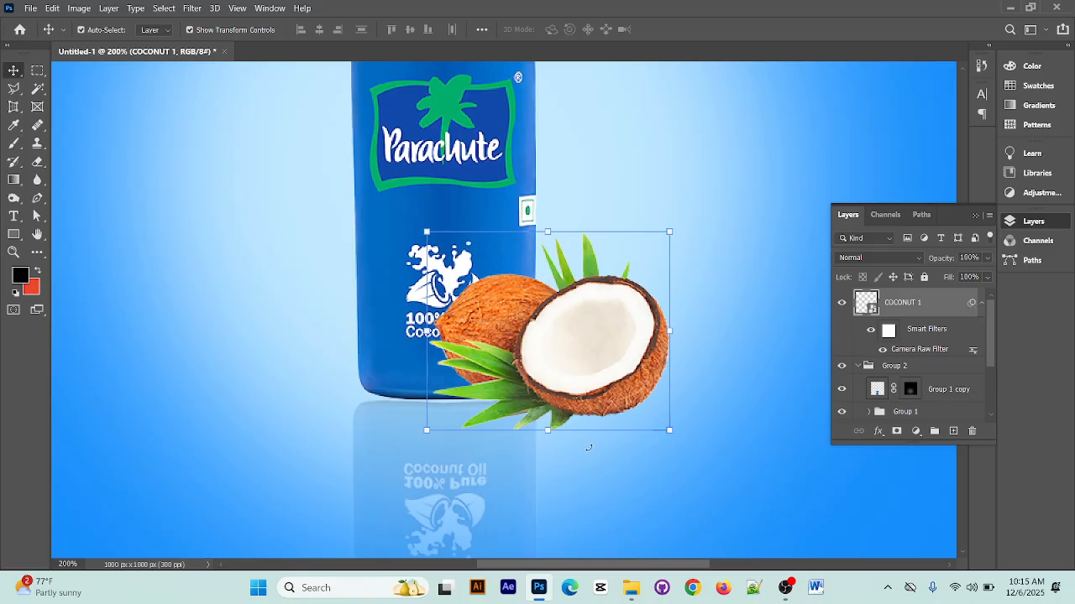
click(987, 258)
mouse_move(983, 275)
mouse_down()
mouse_move(968, 275)
mouse_move(987, 275)
mouse_up()
click(848, 187)
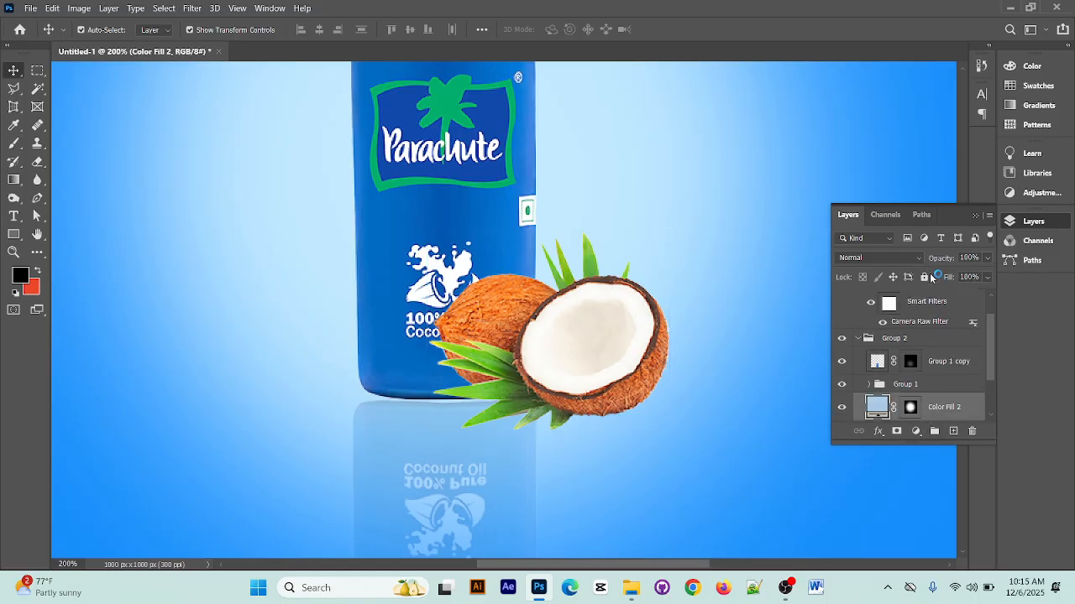
Duplicate the COCONUT 1 layer together with its Camera Raw smart filter and keep the copy selected
click(932, 303)
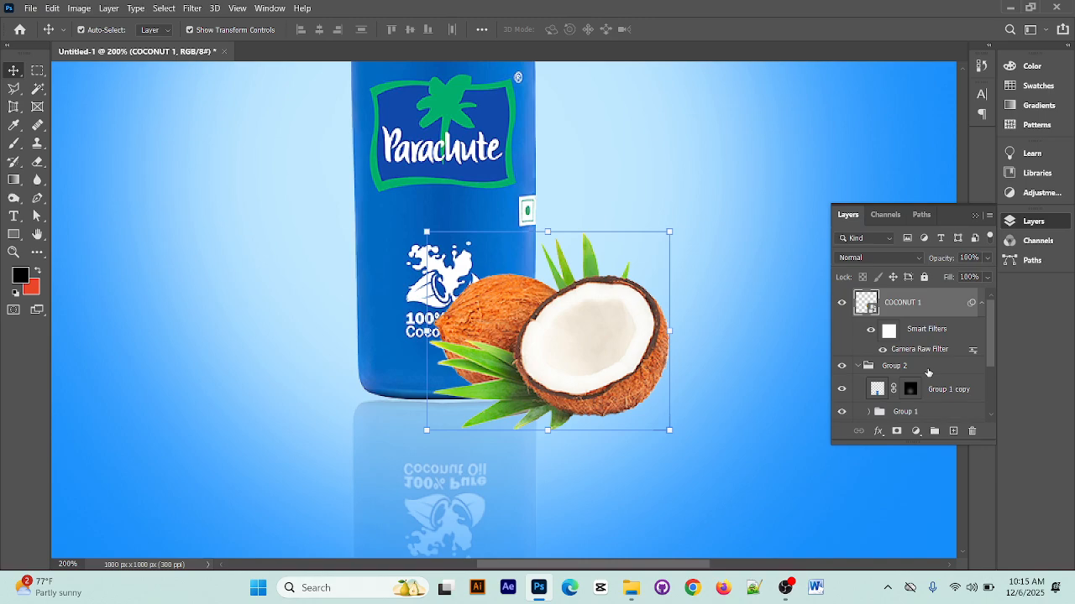
key(ctrl+j)
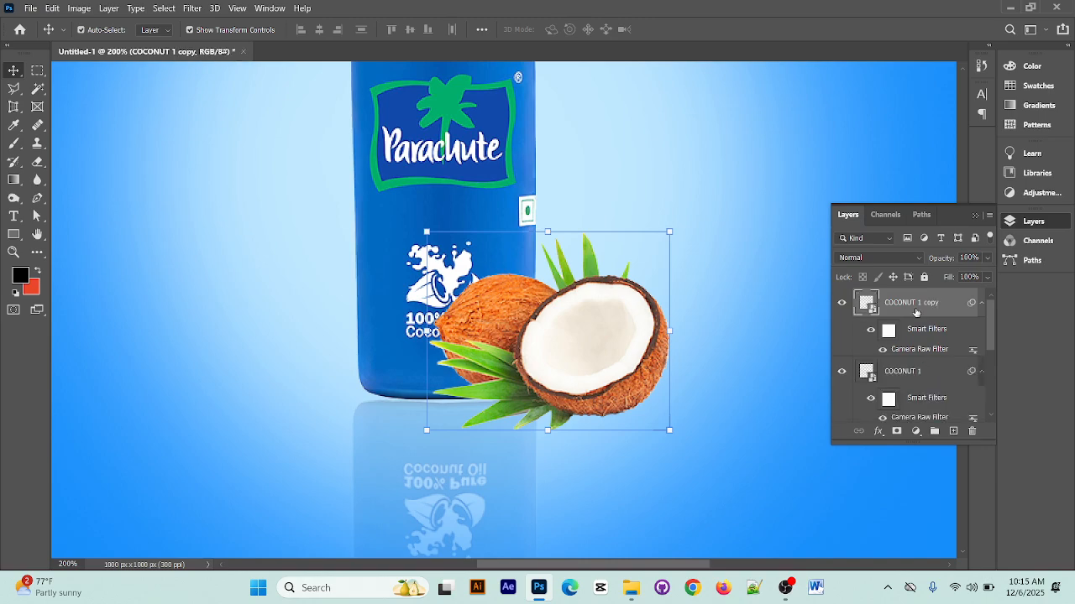
right_click(911, 306)
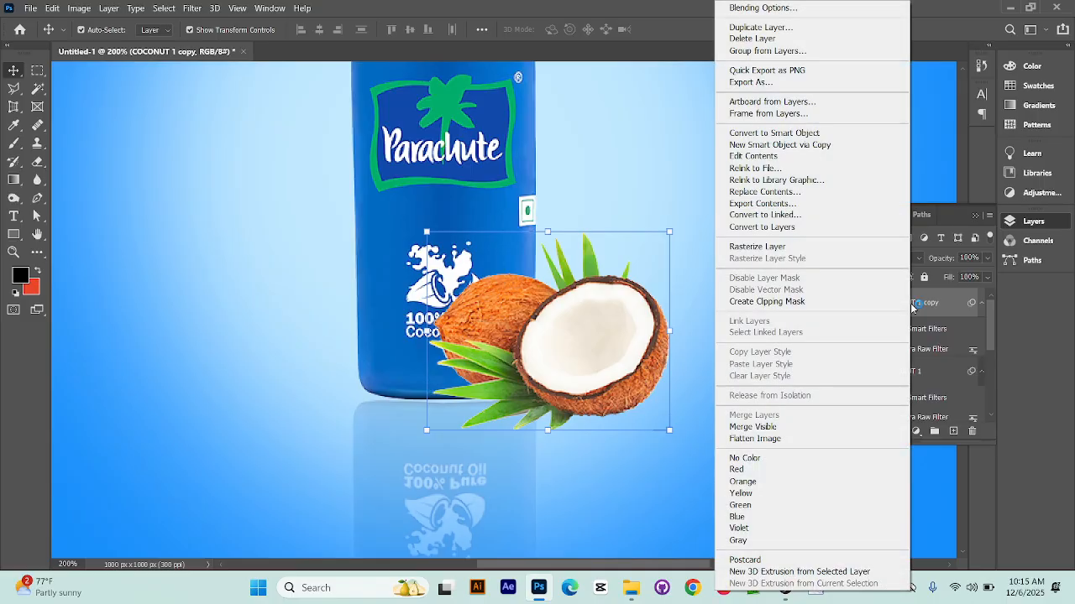
key(Escape)
right_click(570, 334)
click(582, 313)
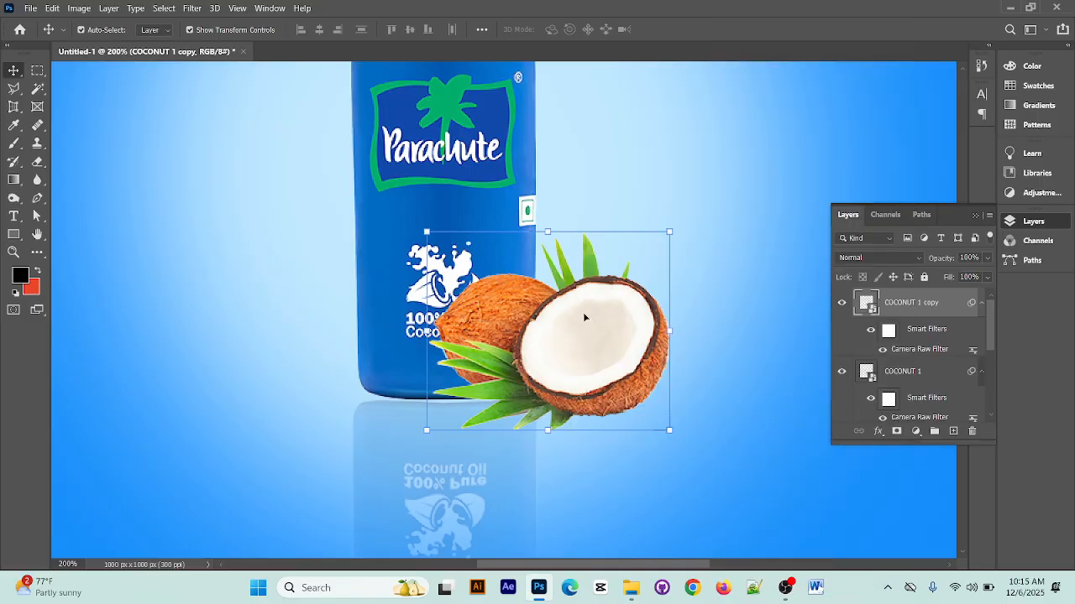
click(722, 274)
click(578, 344)
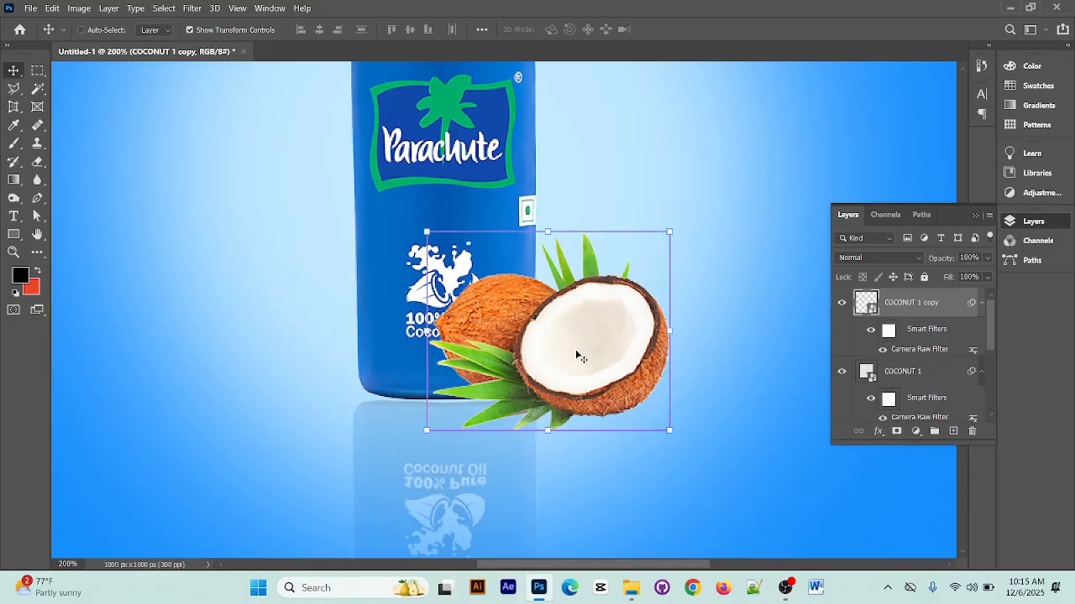
key(ctrl+t)
click(578, 239)
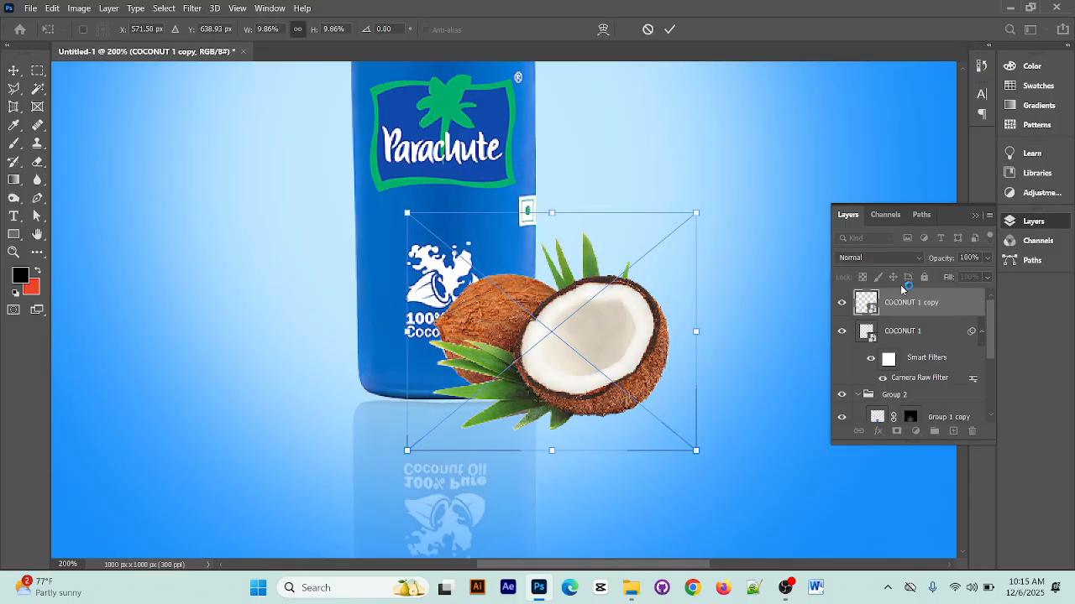
key(Return)
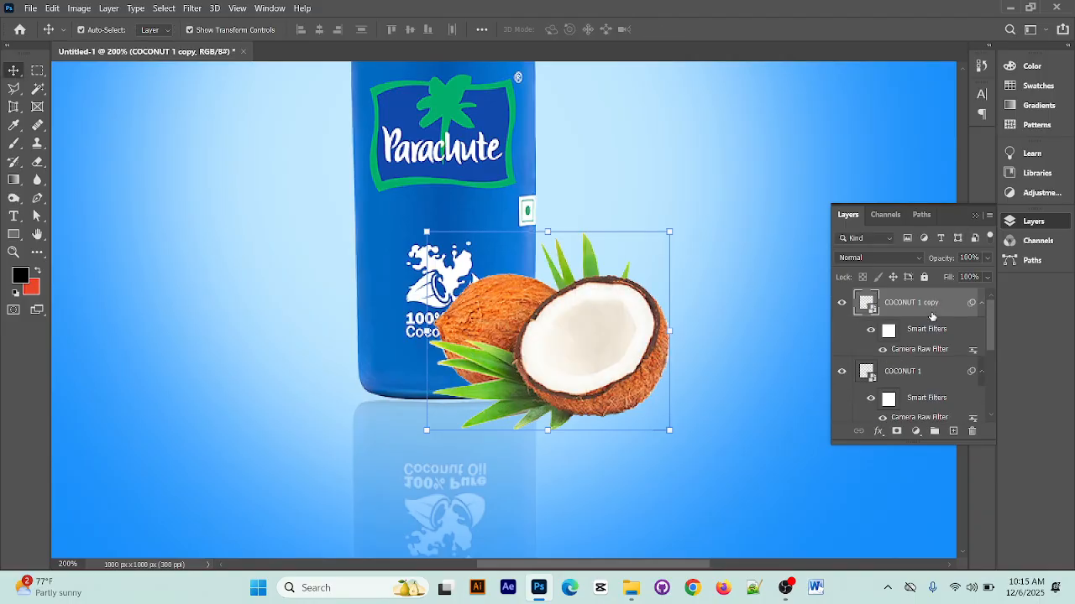
Convert the COCONUT 1 copy layer with its Camera Raw filter into a new smart object
right_click(904, 307)
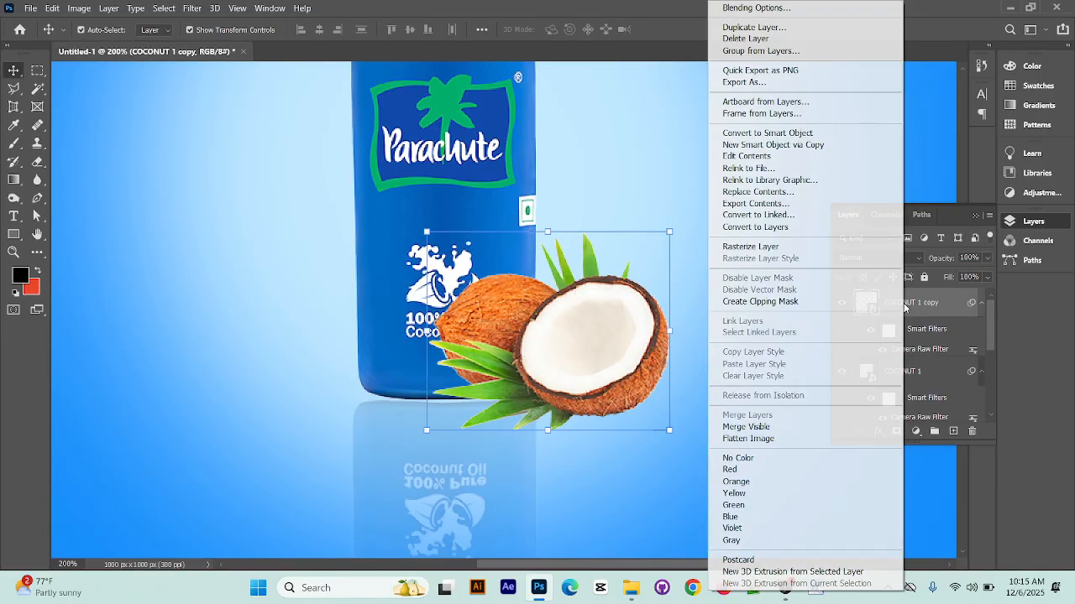
click(812, 134)
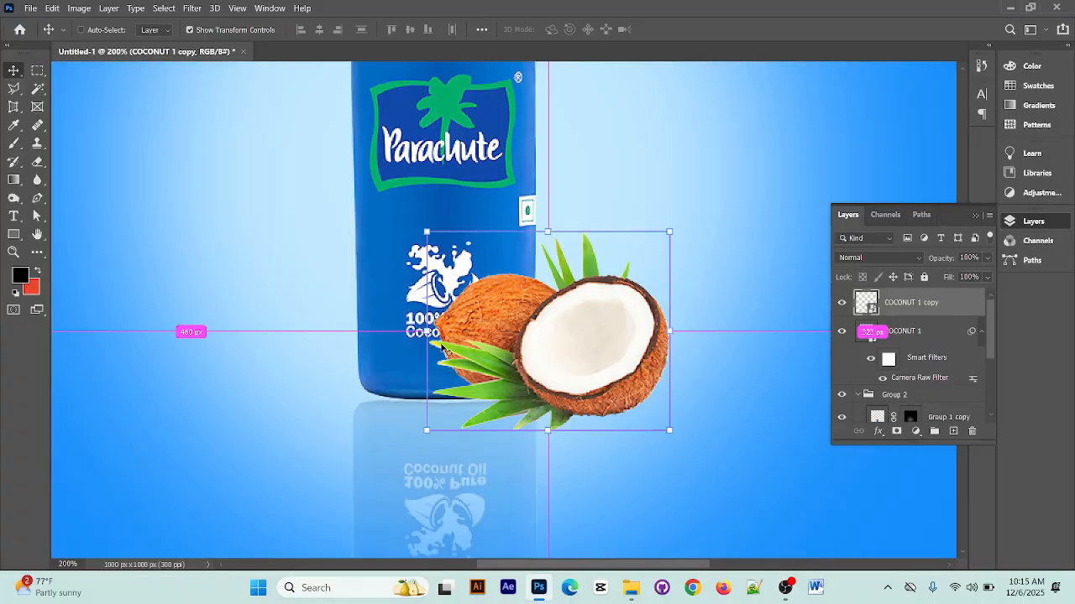
key(ctrl+t)
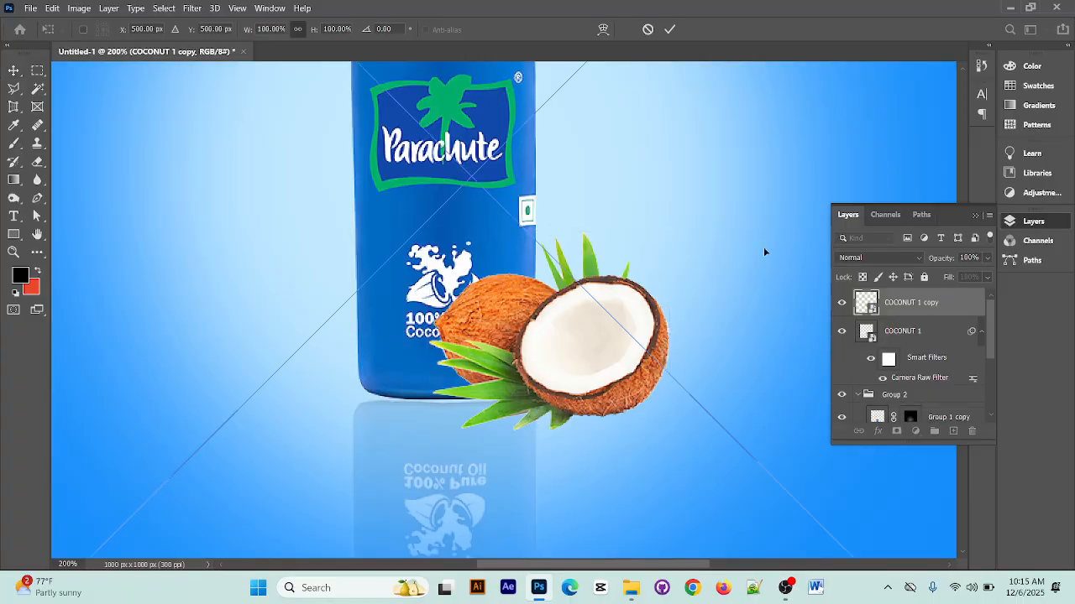
click(651, 30)
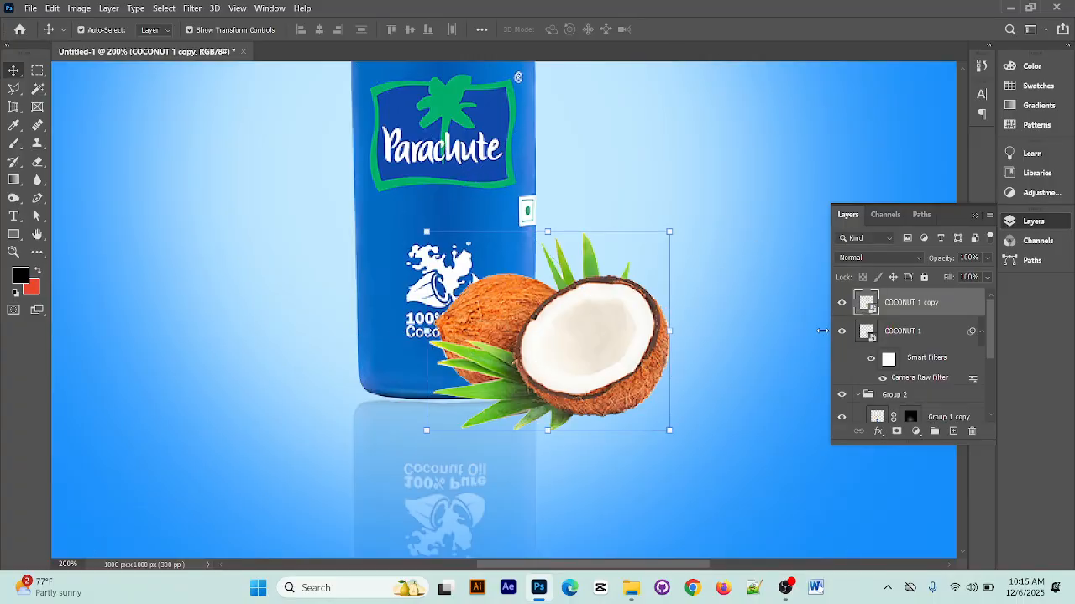
right_click(617, 333)
key(Escape)
Flip the COCONUT 1 copy layer vertically with Free Transform
key(ctrl+t)
right_click(611, 375)
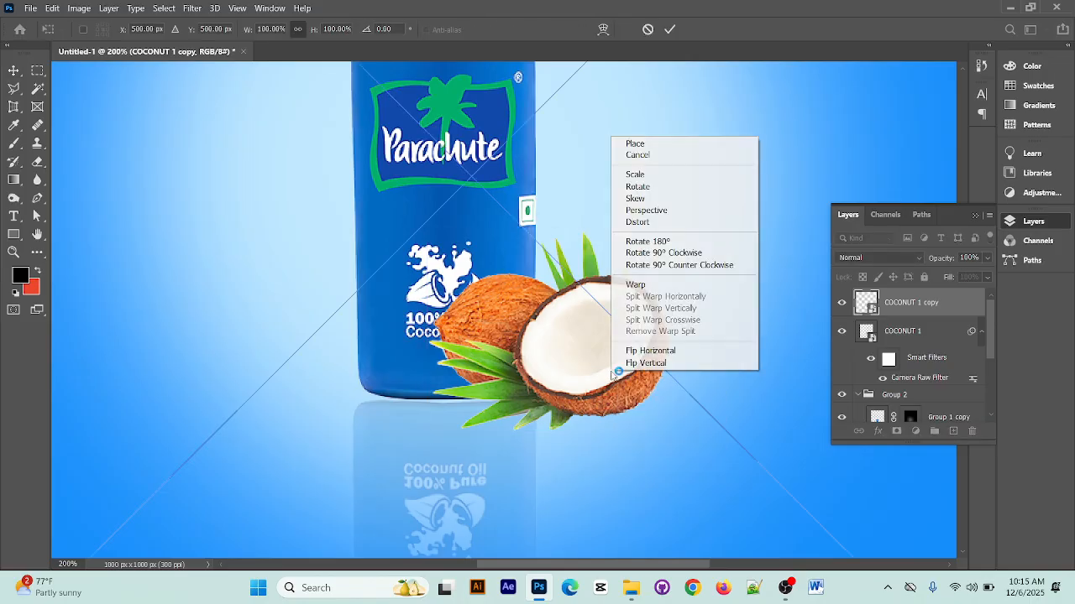
click(666, 363)
Move the flipped coconuts directly beneath the originals as a reflection, at Y 928.50 px, and apply the transform
scroll(645, 320, up, 2)
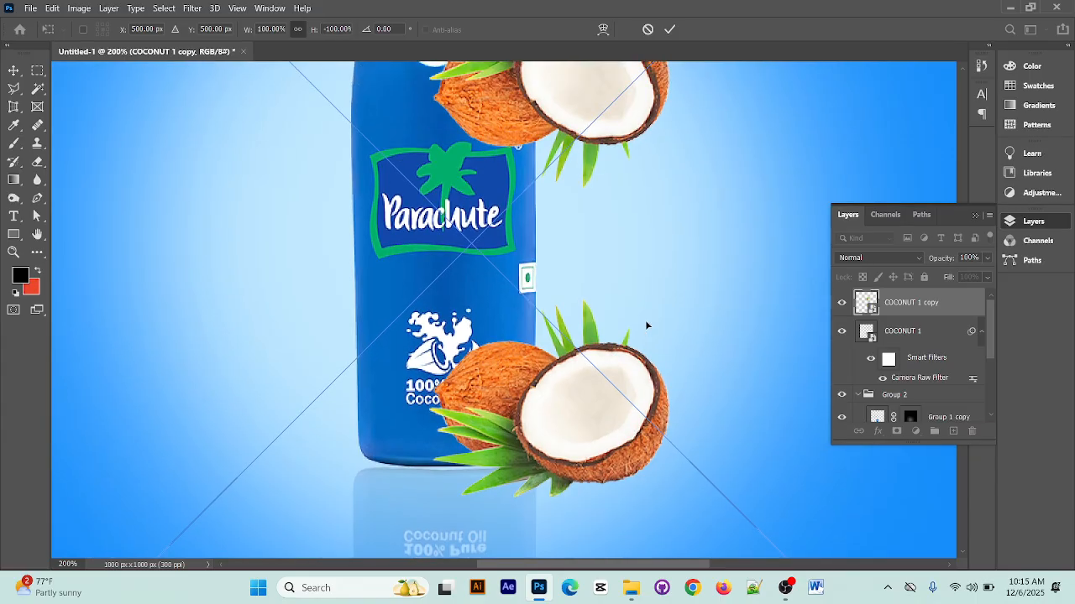
drag(614, 131, 601, 426)
scroll(601, 426, down, 1)
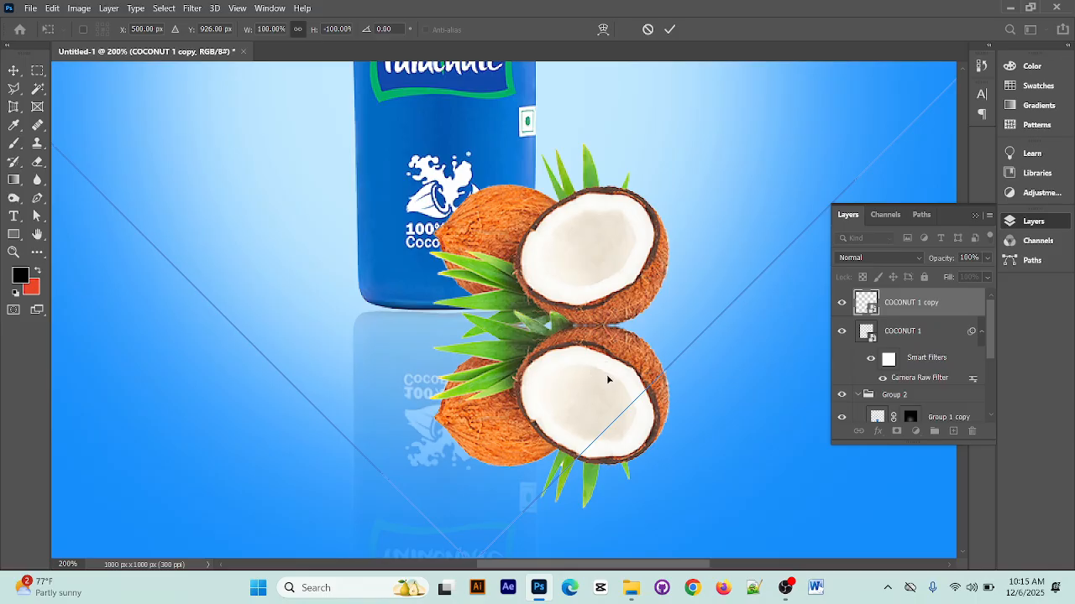
drag(587, 361, 605, 371)
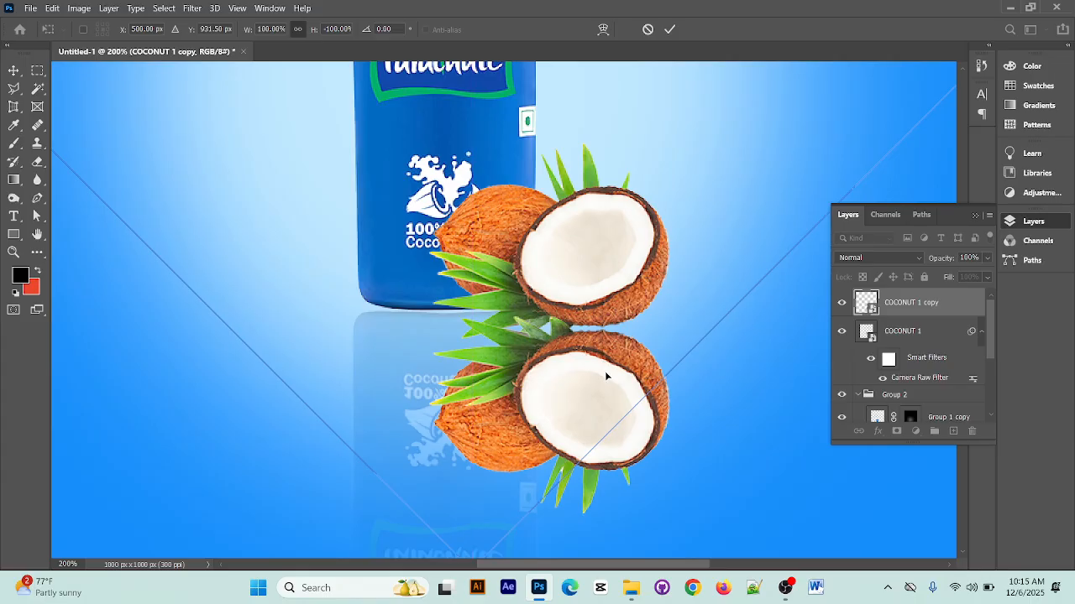
key(Up)
key(Up)
key(Up)
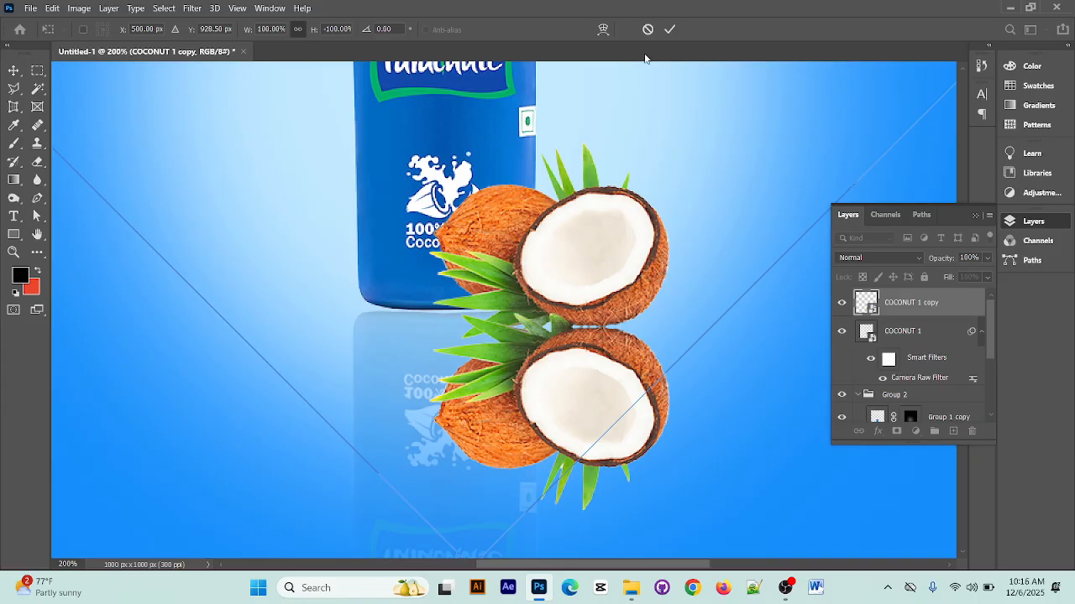
key(ctrl+minus)
key(ctrl+minus)
key(ctrl+minus)
key(Return)
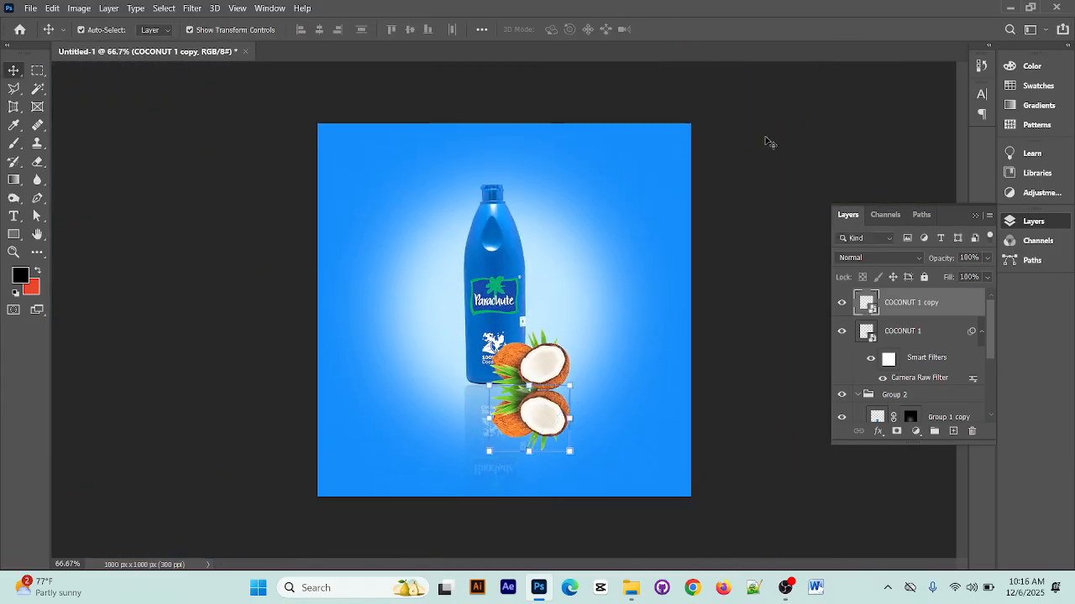
Add a layer mask to the COCONUT 1 copy layer and invert it to black
click(737, 393)
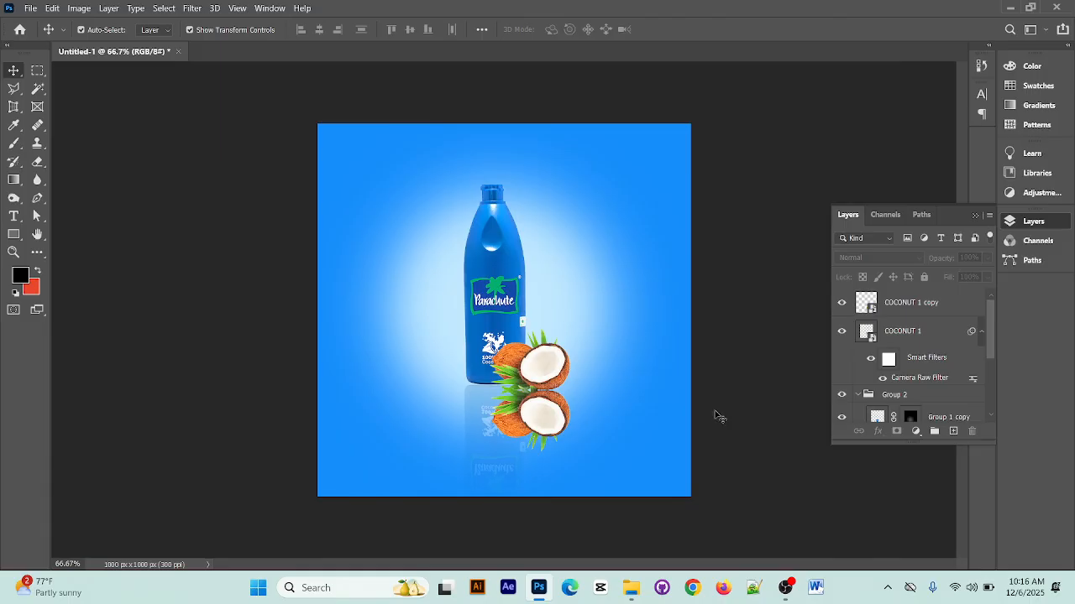
click(569, 419)
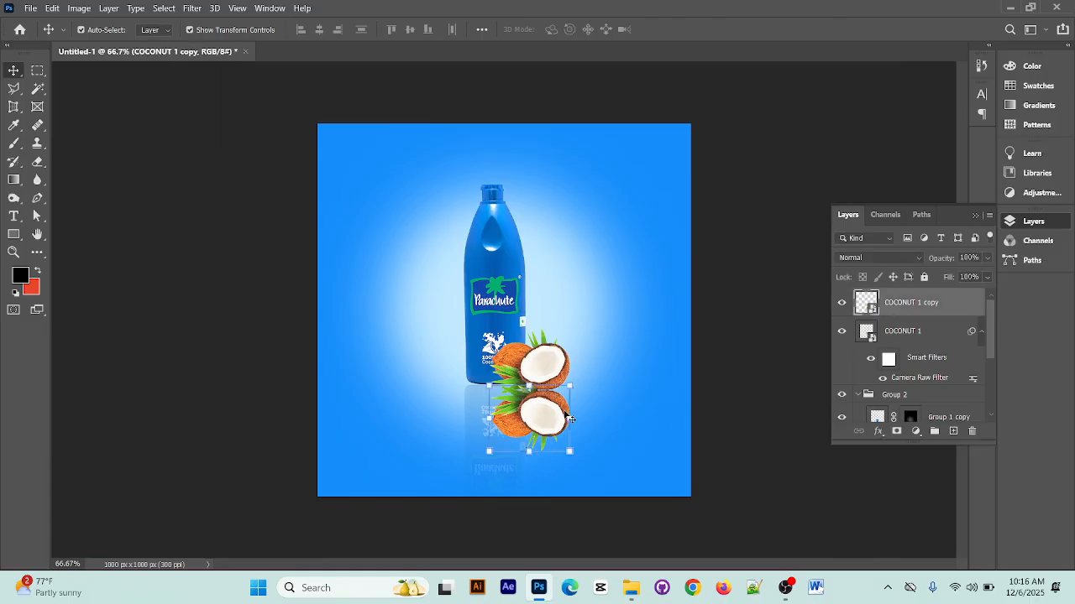
right_click(928, 305)
click(961, 307)
click(897, 431)
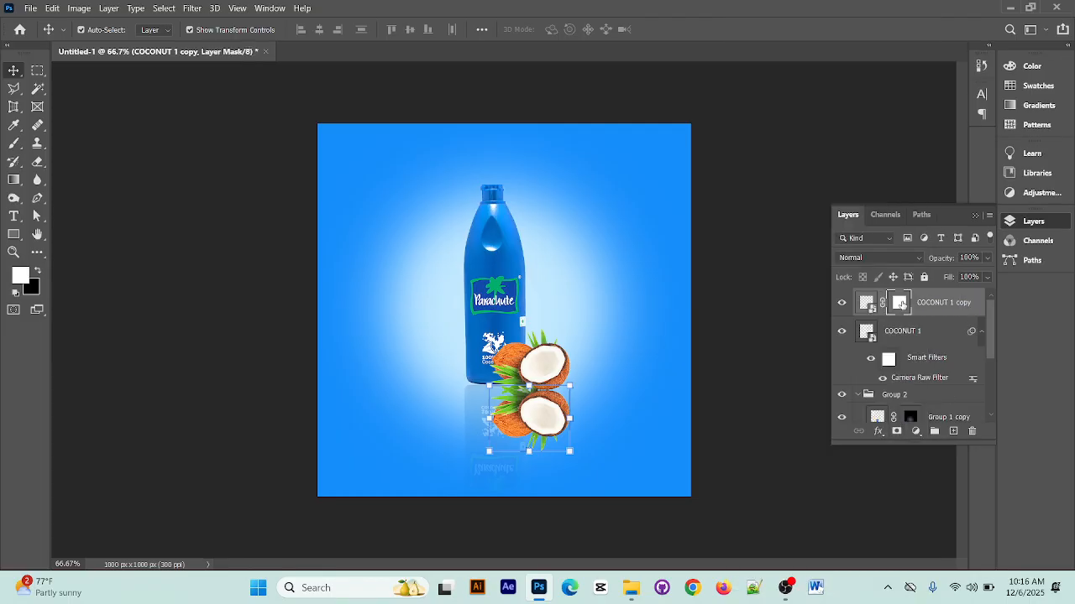
key(ctrl+i)
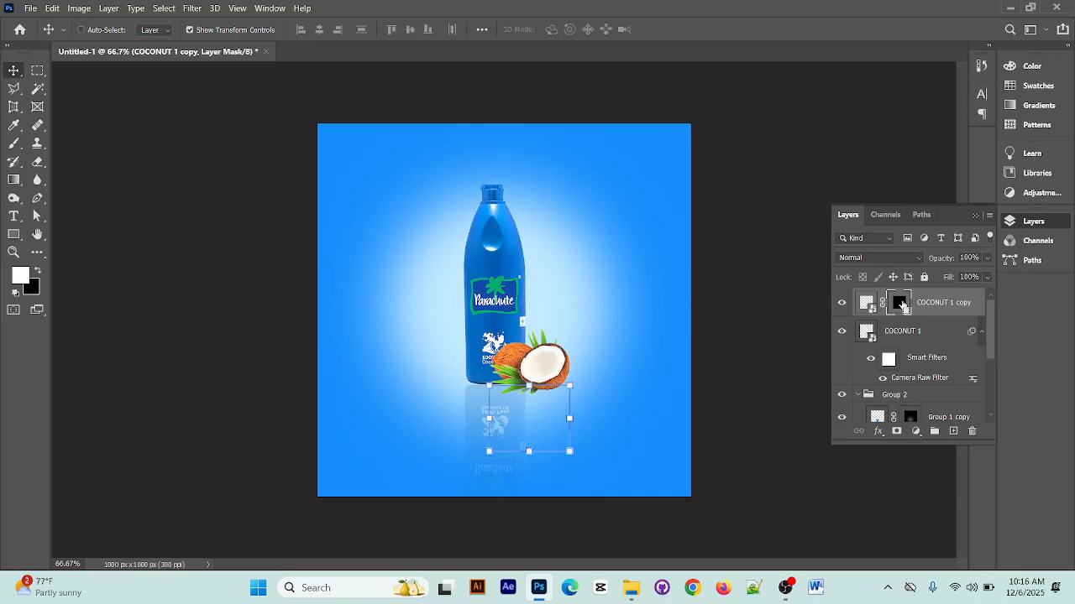
Paint the mask with a large soft white brush at 26% opacity and 36% flow to faintly reveal the coconut reflection
click(14, 143)
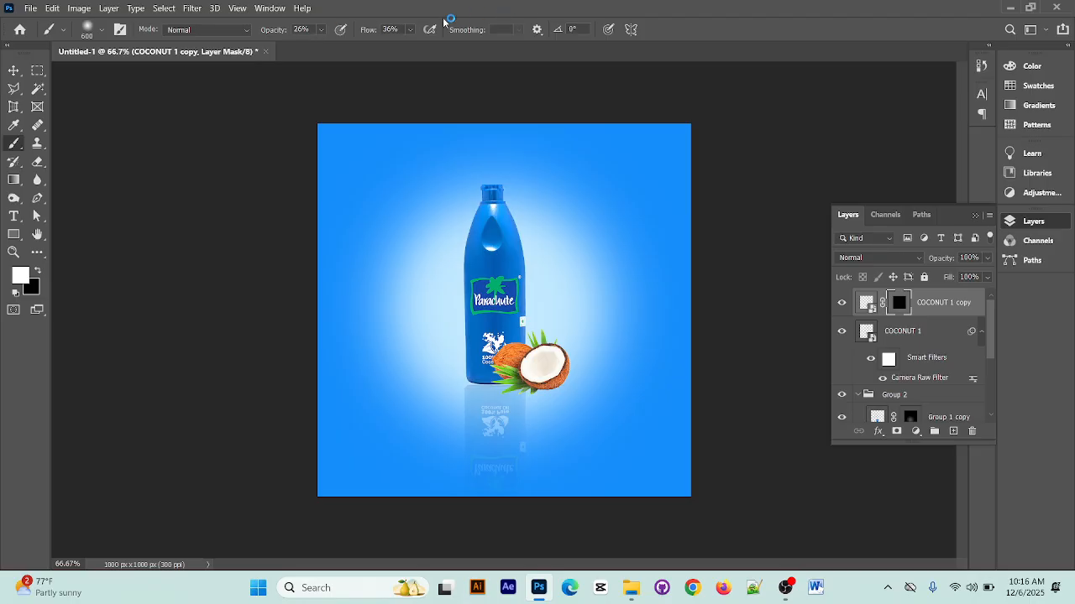
click(554, 423)
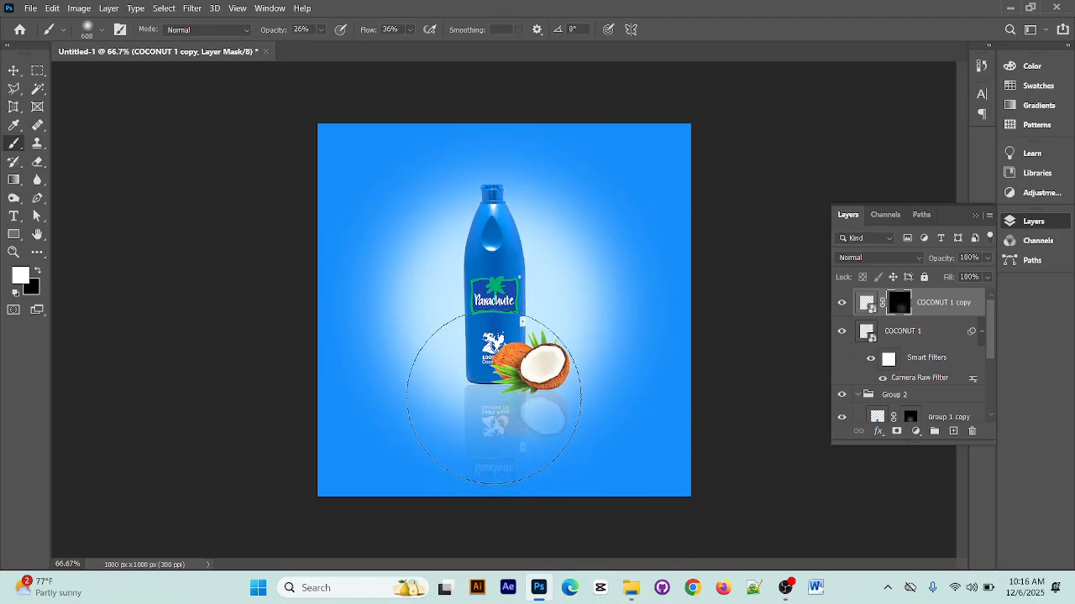
click(13, 70)
click(174, 168)
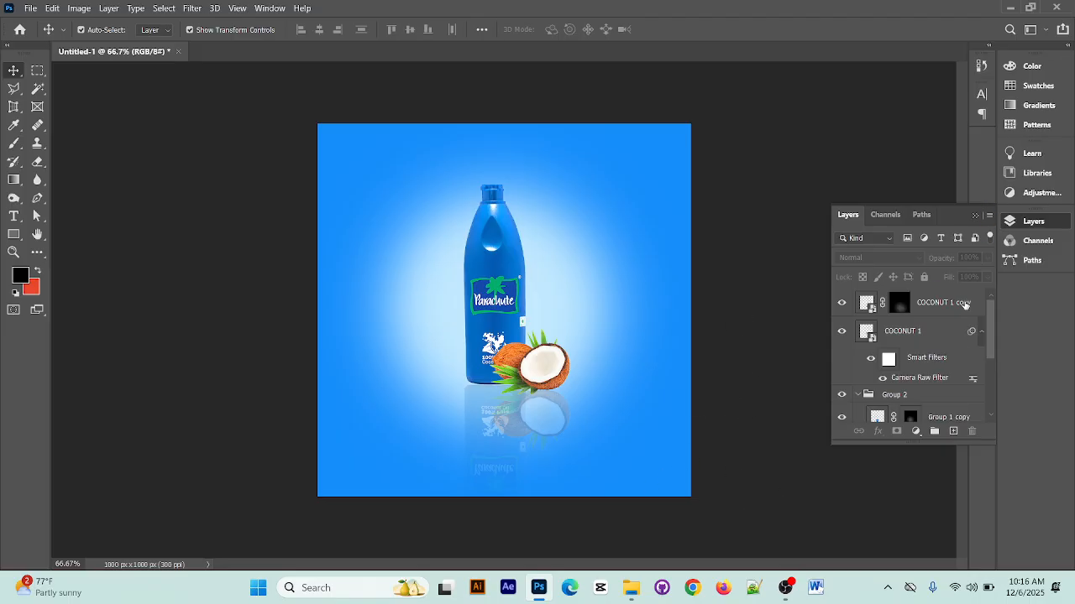
Group the COCONUT 1 copy and COCONUT 1 layers together and collapse Group 2
click(965, 304)
shift+click(941, 382)
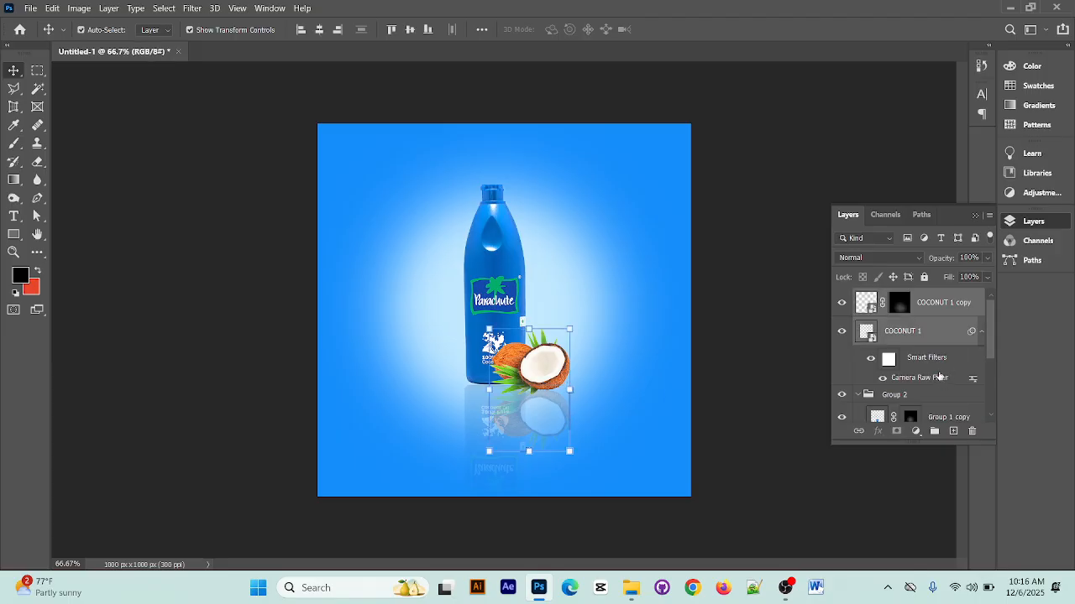
click(938, 360)
shift+click(923, 307)
click(949, 374)
shift+click(939, 303)
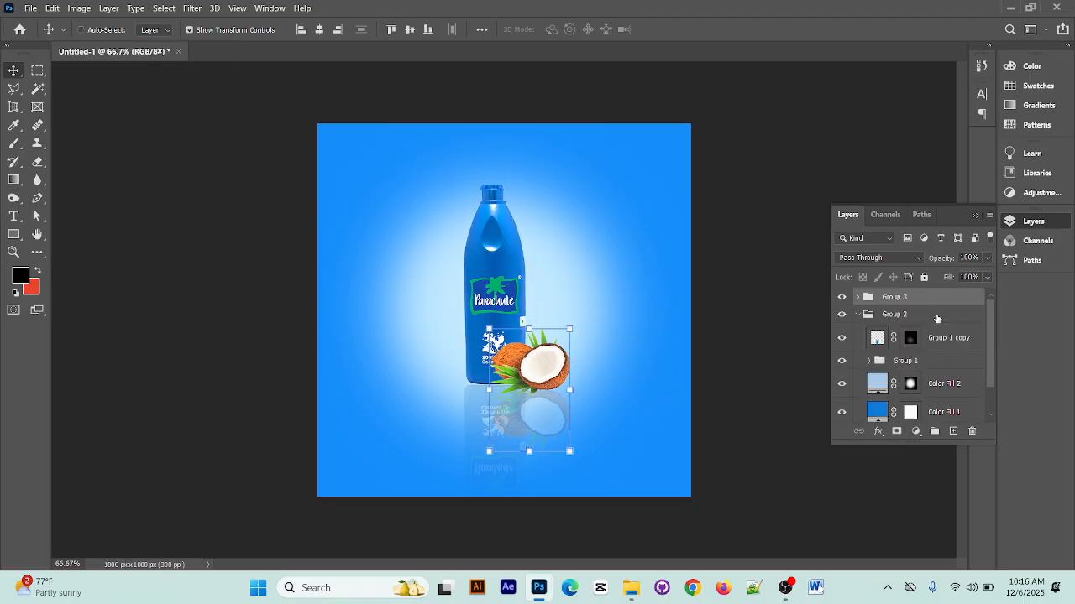
key(ctrl+g)
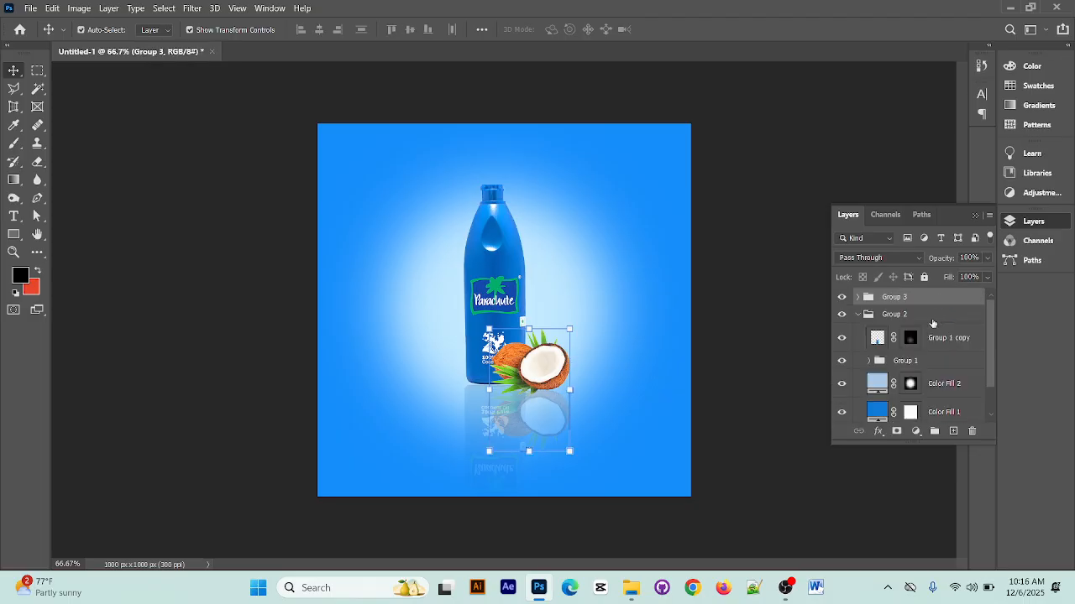
click(864, 314)
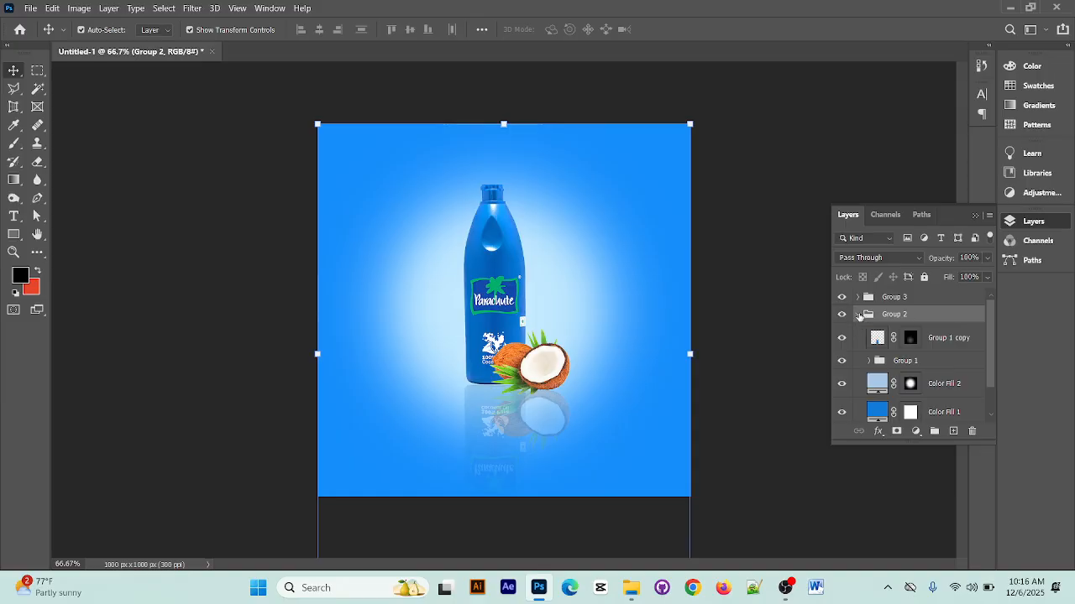
click(858, 315)
Toggle the visibility of Group 3 and Group 2 off and on to check what each contains
click(842, 298)
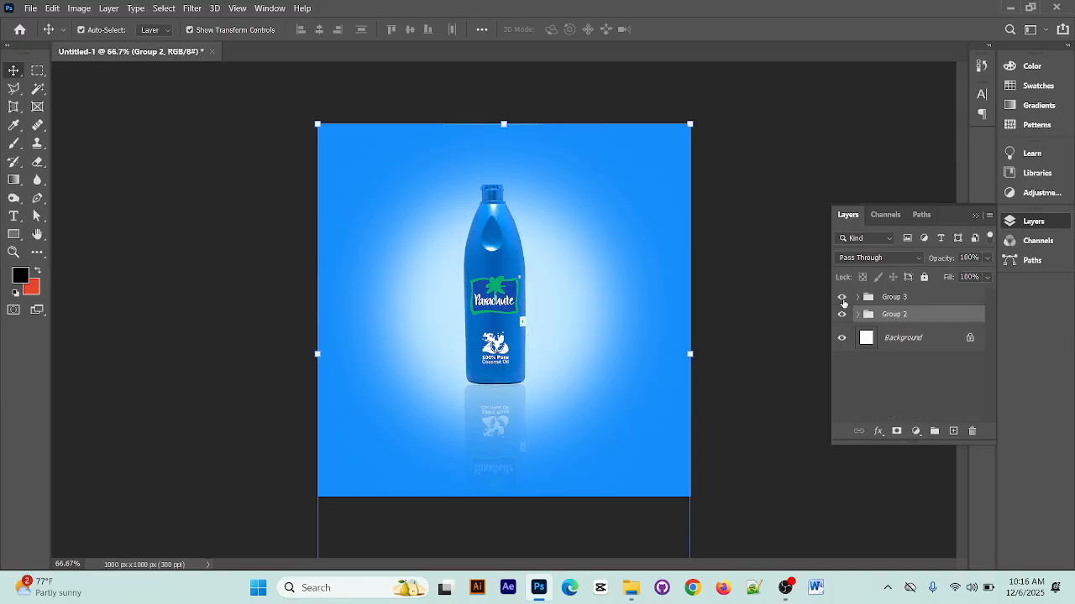
click(842, 298)
click(843, 314)
click(843, 314)
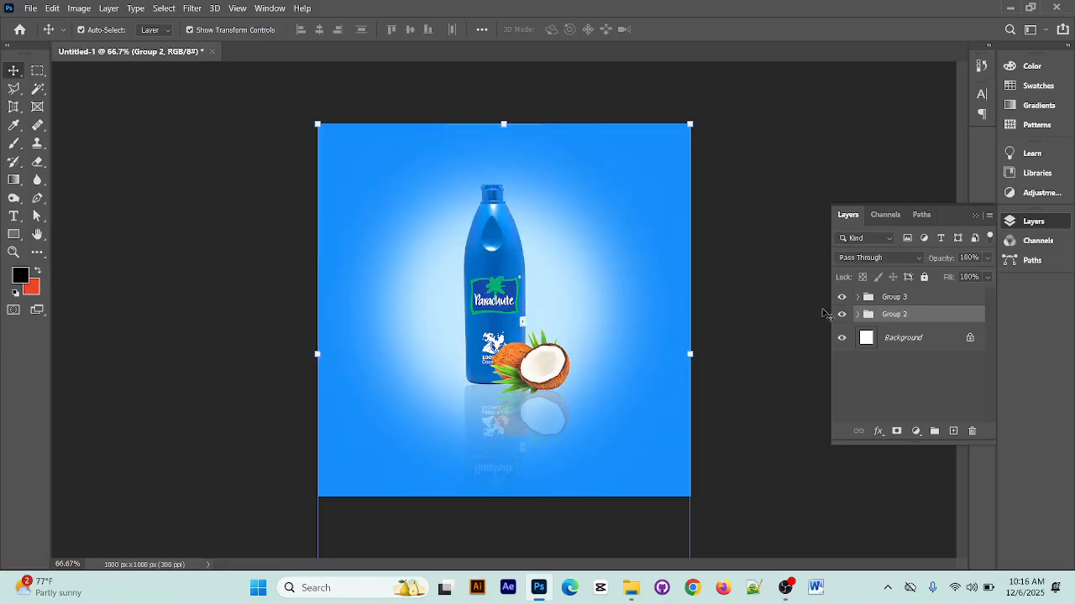
click(904, 372)
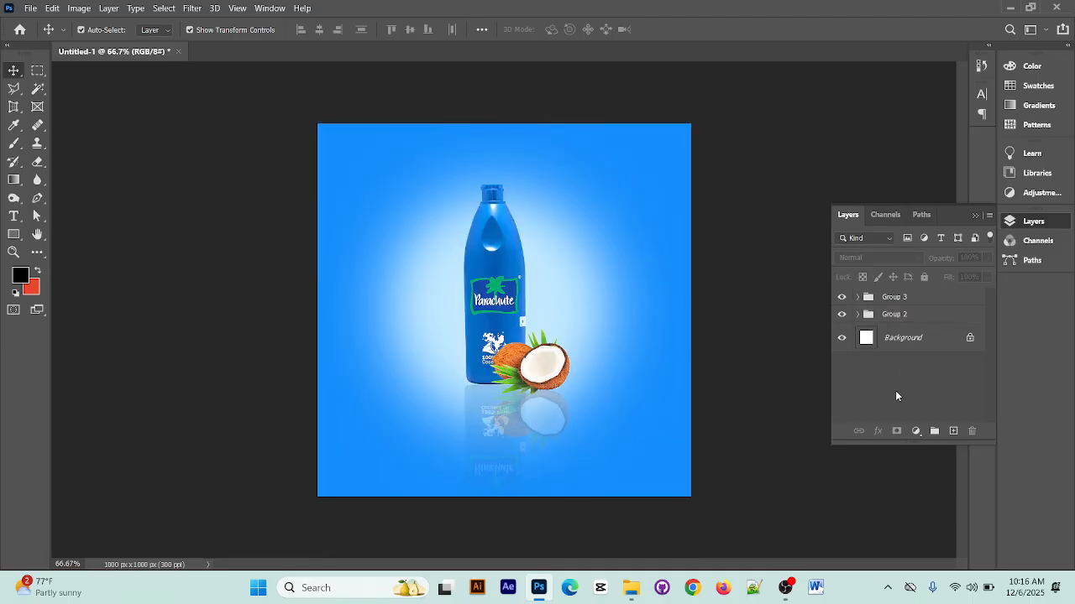
Place the first WATER SPLASH image from the Downloads subfolder New folder (2) into the bottle design
click(630, 589)
click(980, 173)
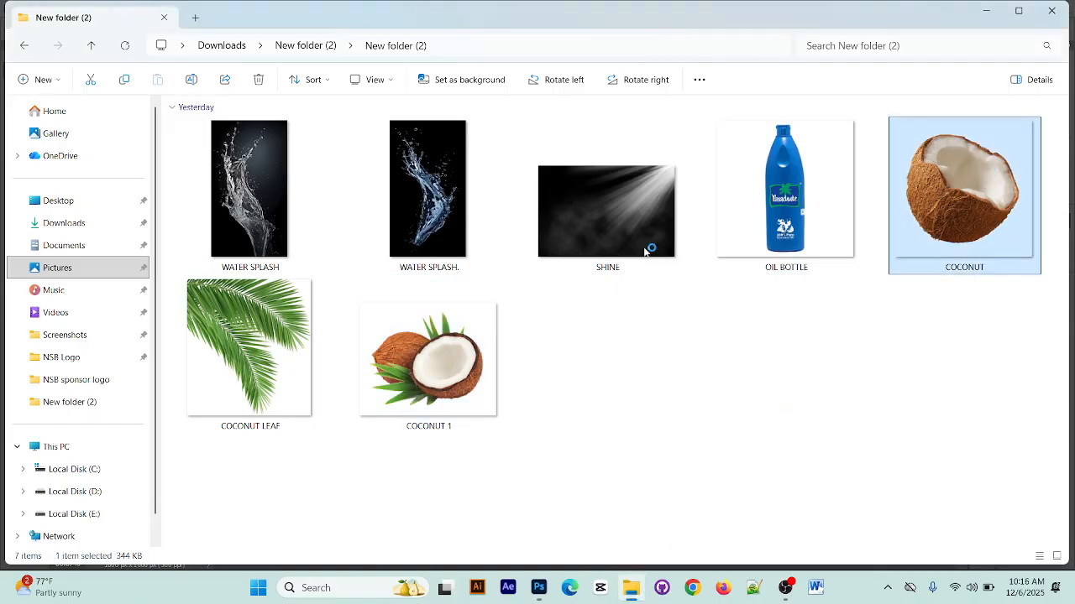
click(240, 194)
drag(265, 235, 479, 259)
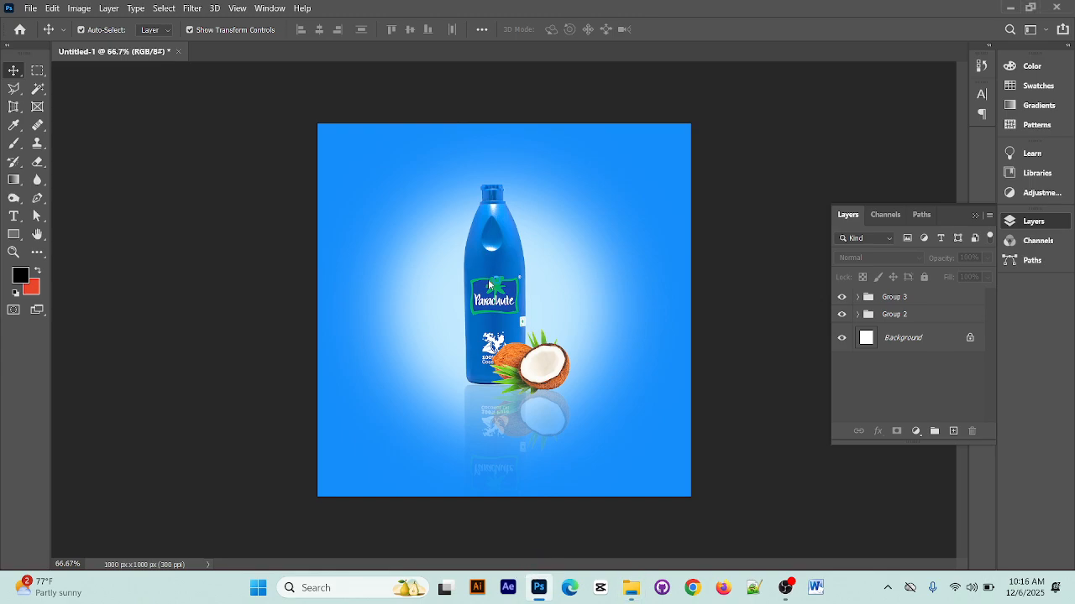
Scale the WATER SPLASH image down to 8.83% and position it over the bottle's left side at about X 362, Y 449 px
drag(504, 371, 485, 352)
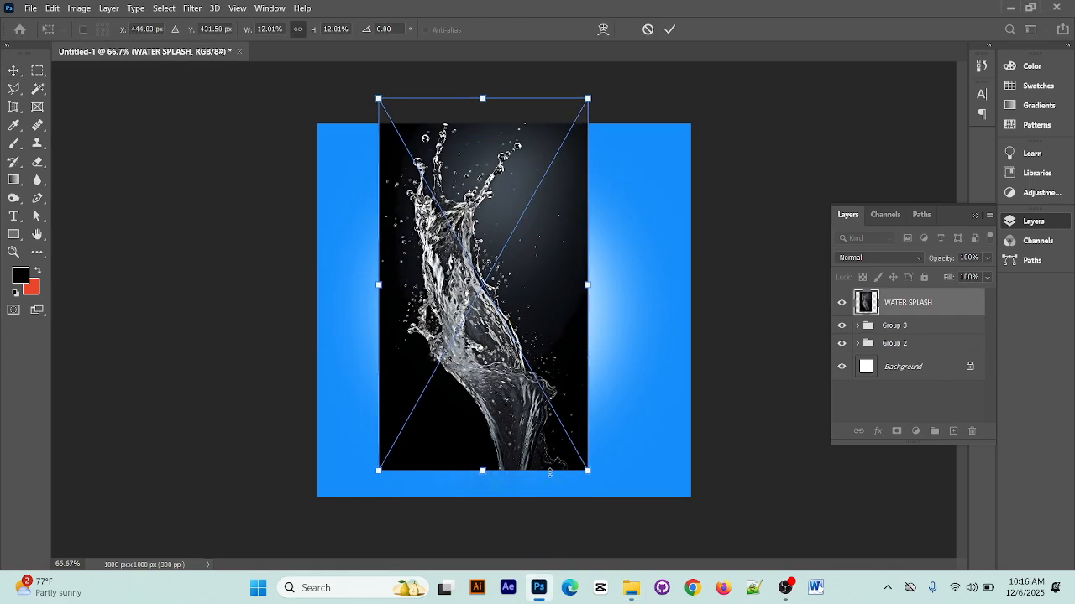
drag(587, 471, 559, 422)
drag(500, 347, 469, 356)
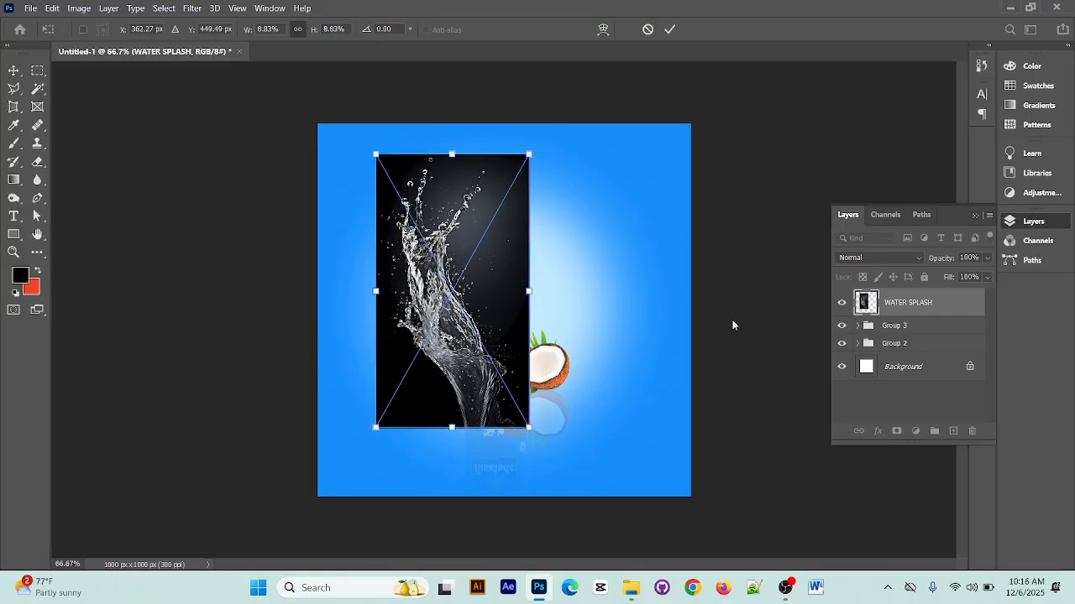
Move the WATER SPLASH layer into Group 2 and on into its nested Group 1
drag(908, 300, 873, 314)
click(858, 314)
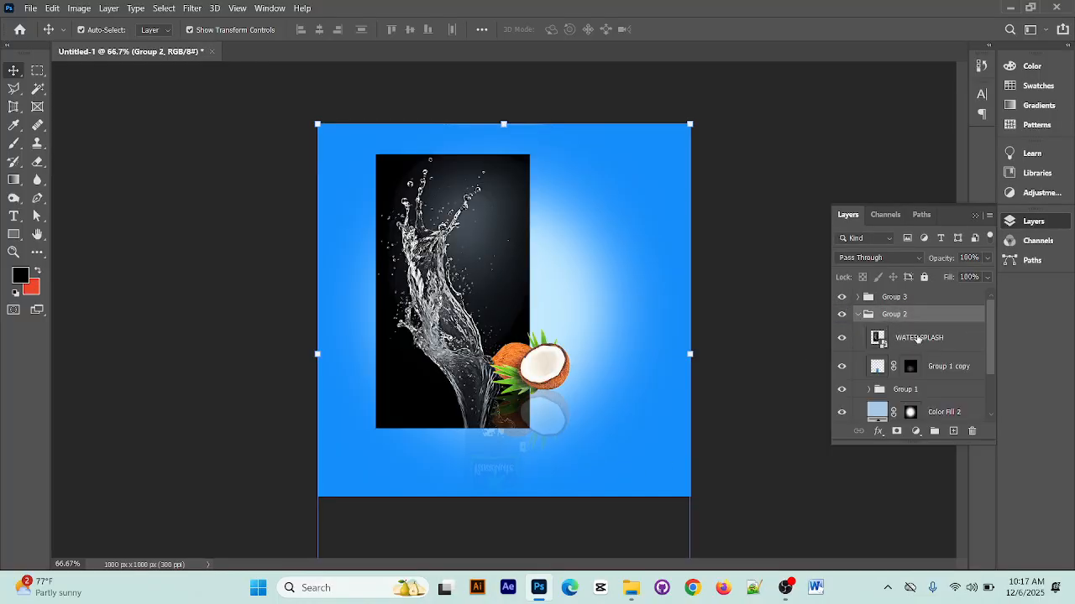
drag(920, 342, 921, 375)
scroll(929, 344, down, 3)
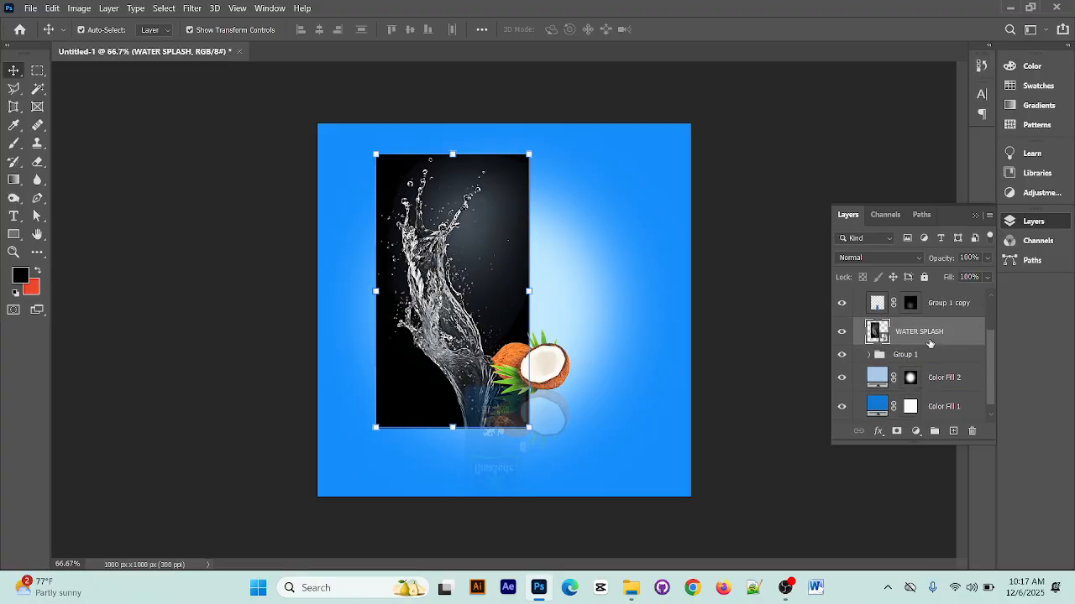
drag(928, 315, 928, 341)
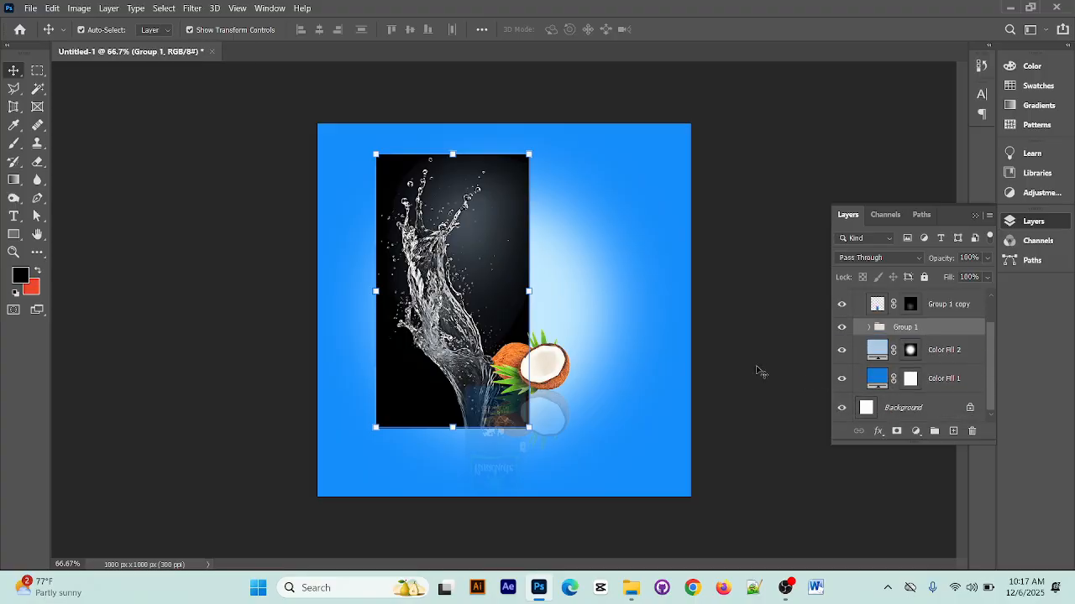
Shift the water splash slightly up and left on the canvas, and stack its layer directly below OIL BOTTLE in Group 1
mouse_move(468, 324)
mouse_down()
mouse_move(393, 342)
mouse_move(453, 314)
mouse_up()
scroll(844, 336, down, 1)
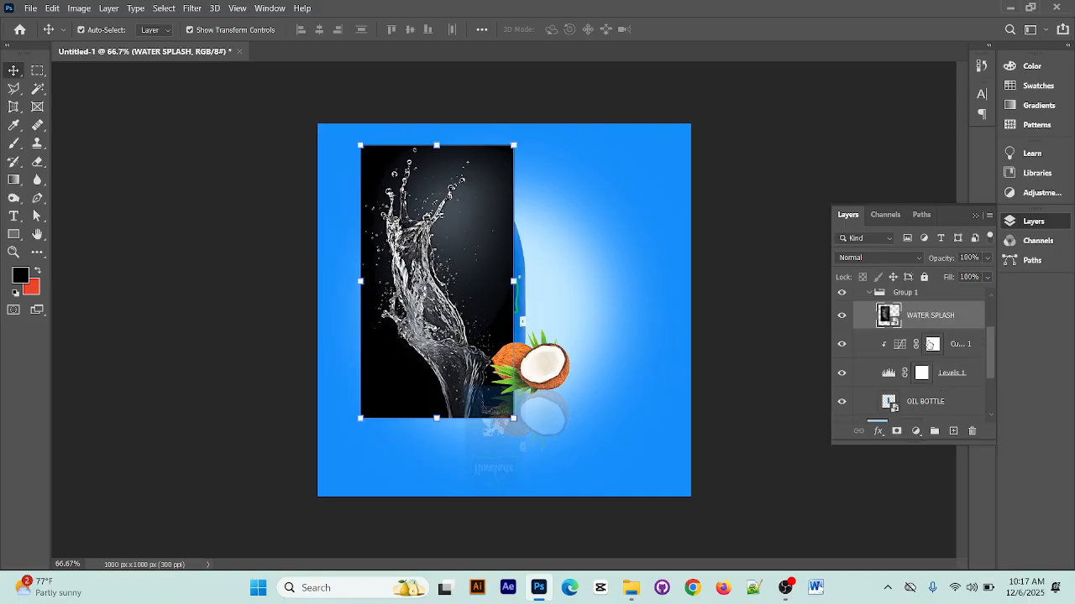
drag(928, 316, 929, 376)
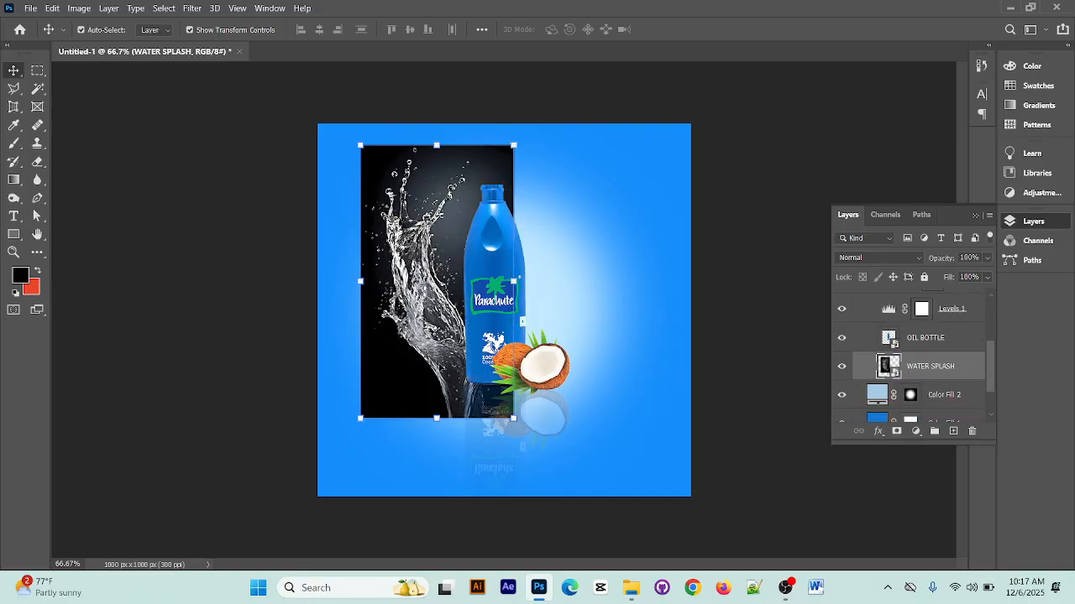
Scale the WATER SPLASH image down to 7.43% and position it behind the bottle at about X 367, Y 388 px
drag(414, 357, 431, 326)
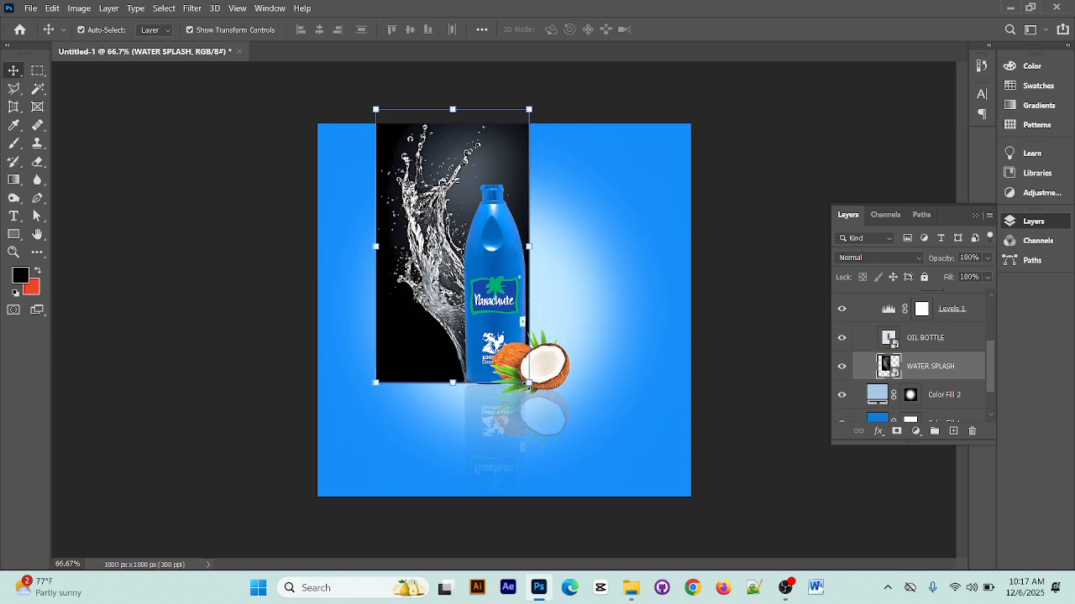
drag(527, 385, 517, 362)
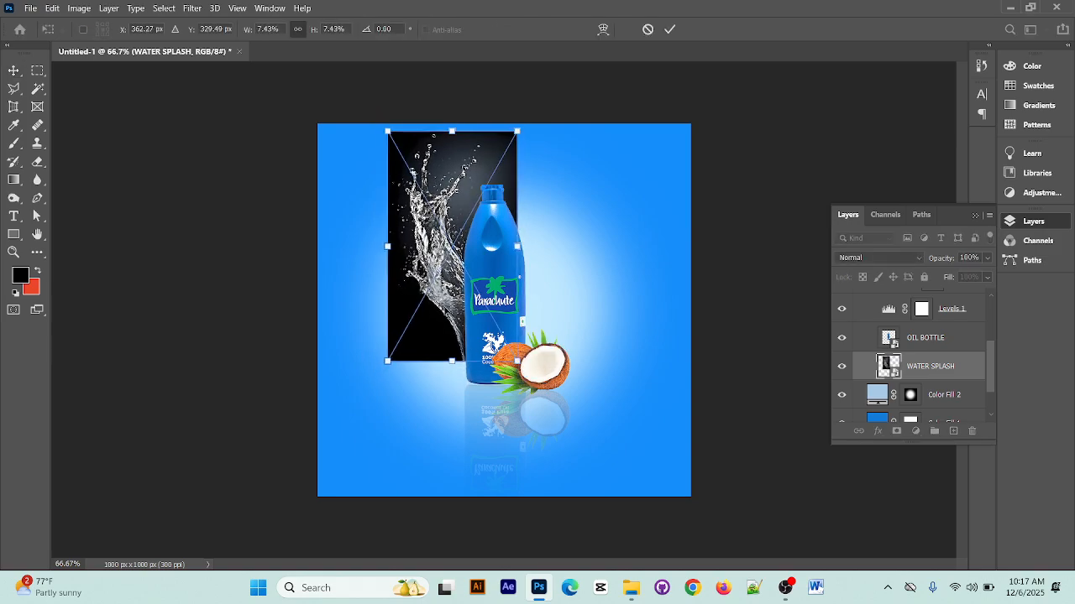
mouse_move(448, 301)
mouse_down()
mouse_move(450, 320)
mouse_move(460, 300)
mouse_up()
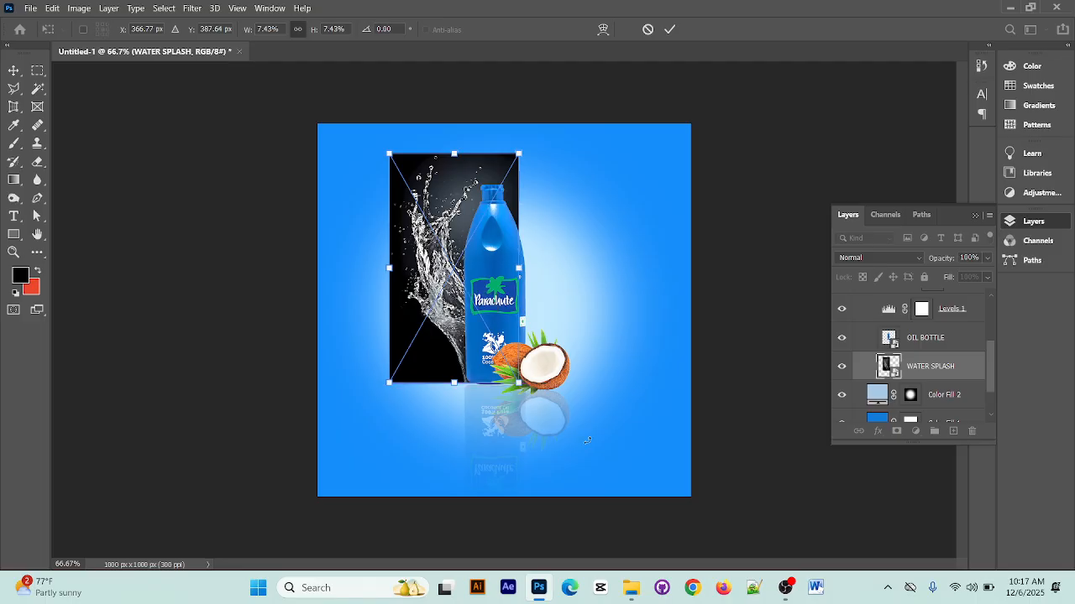
Apply the transform and set the WATER SPLASH layer's blend mode to Screen
click(863, 258)
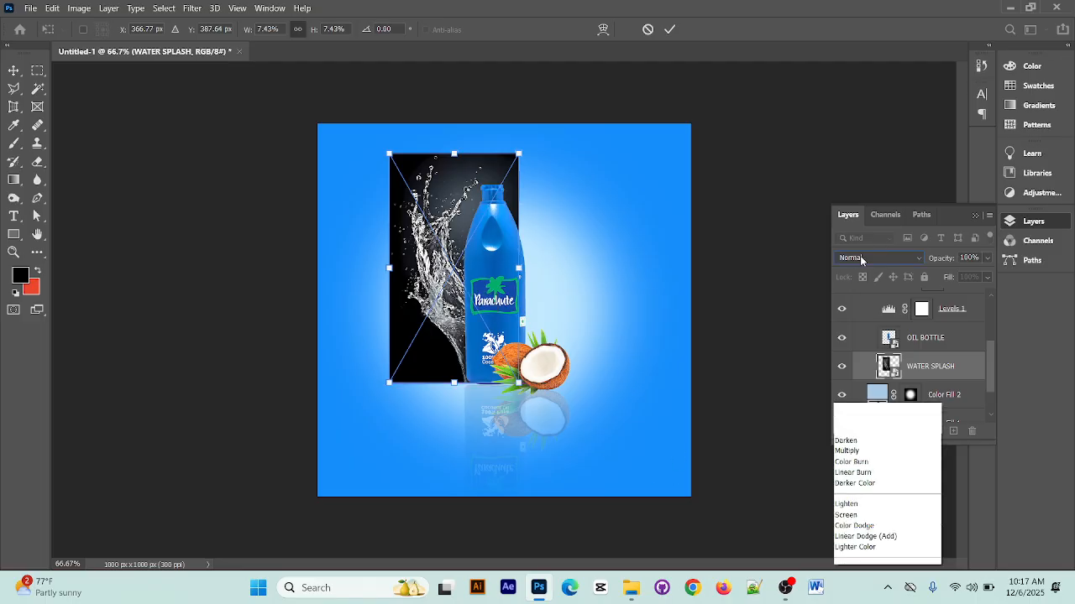
click(821, 87)
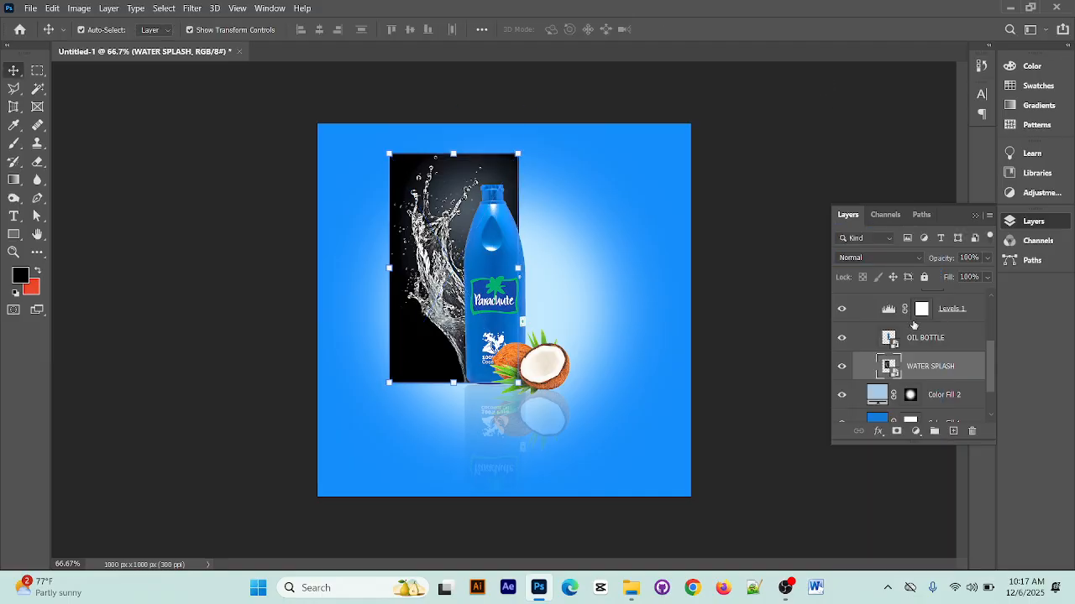
click(870, 259)
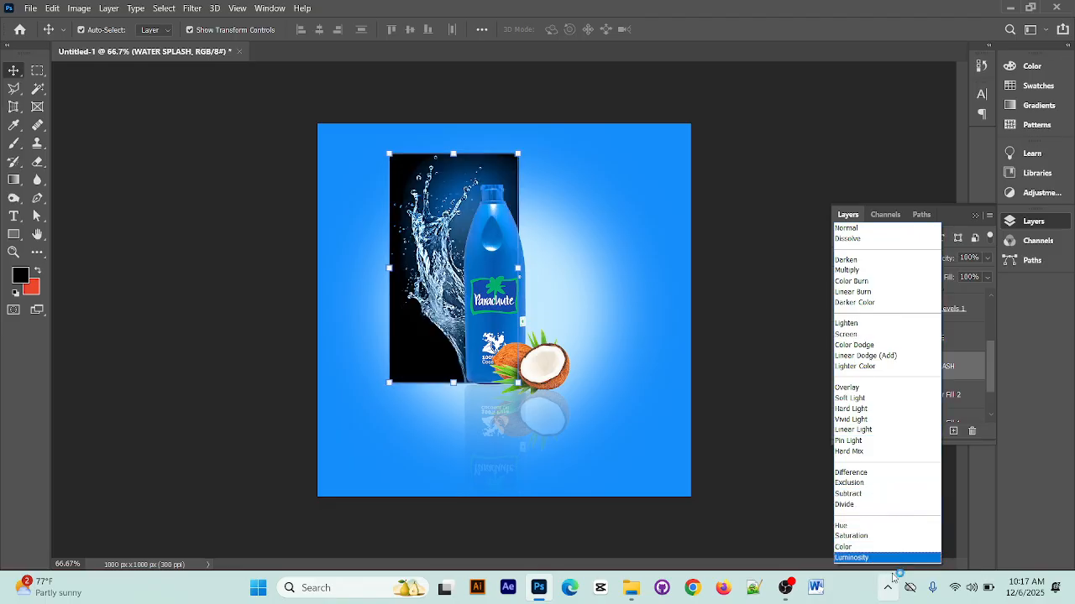
click(877, 337)
click(754, 208)
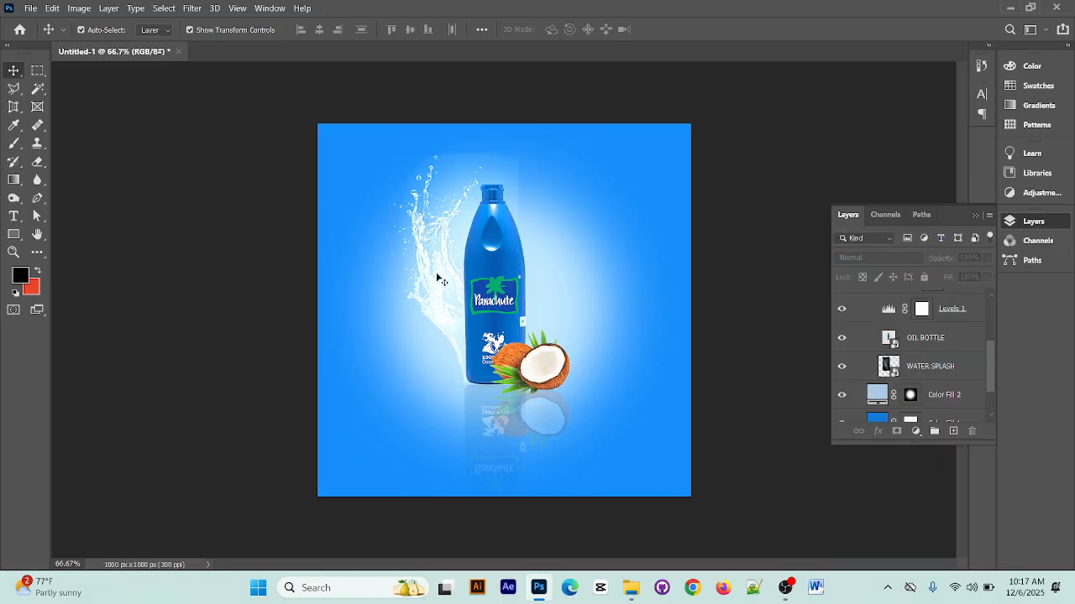
click(437, 279)
click(820, 156)
scroll(924, 361, up, 3)
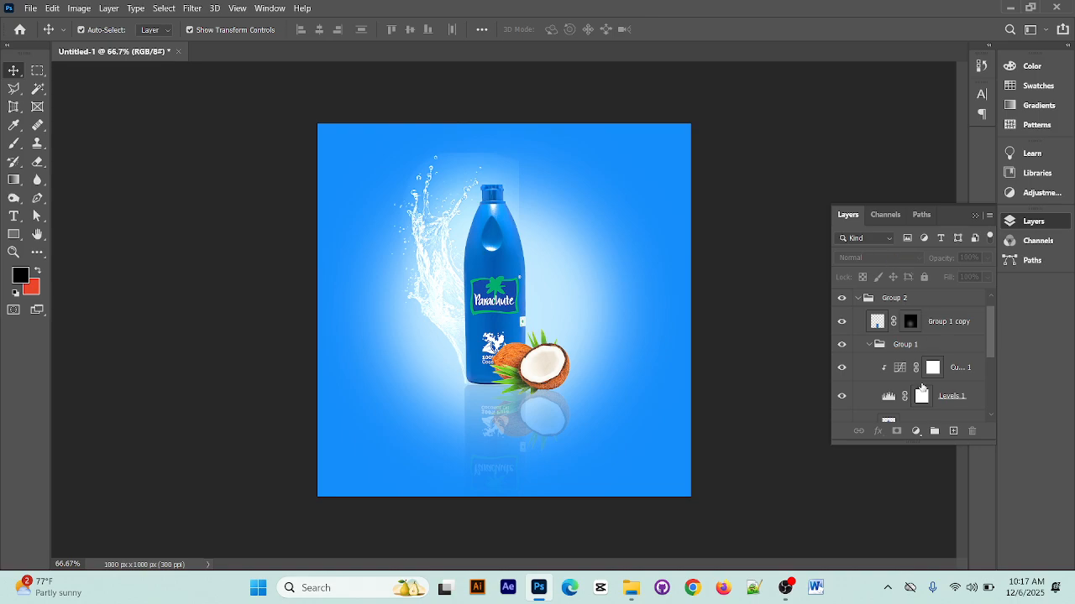
Preview other blend modes on the WATER SPLASH layer, keep Screen, and deselect the layer
scroll(923, 389, down, 2)
click(930, 401)
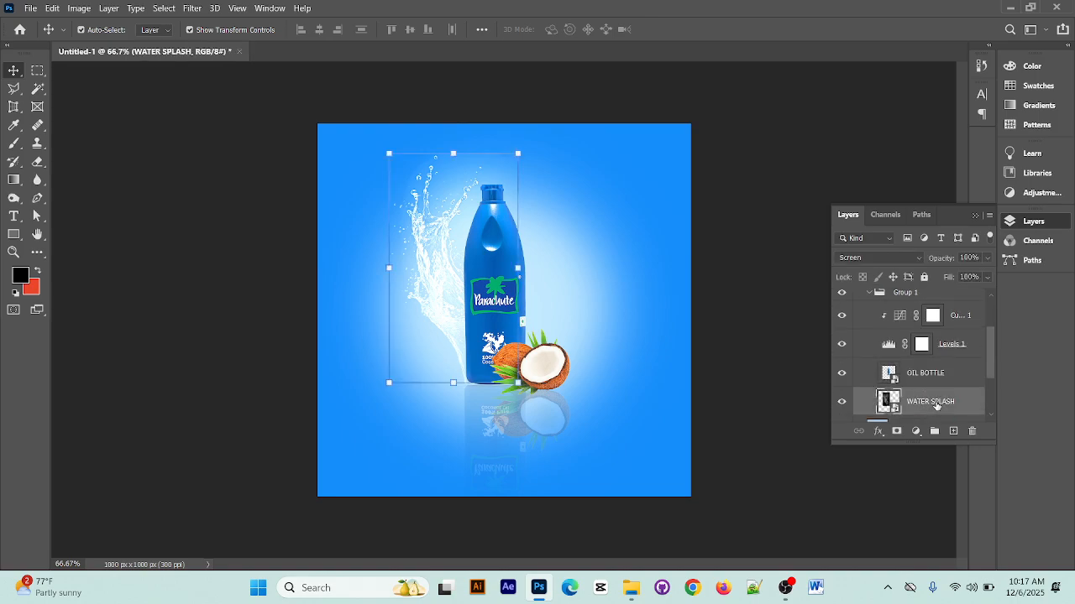
click(905, 259)
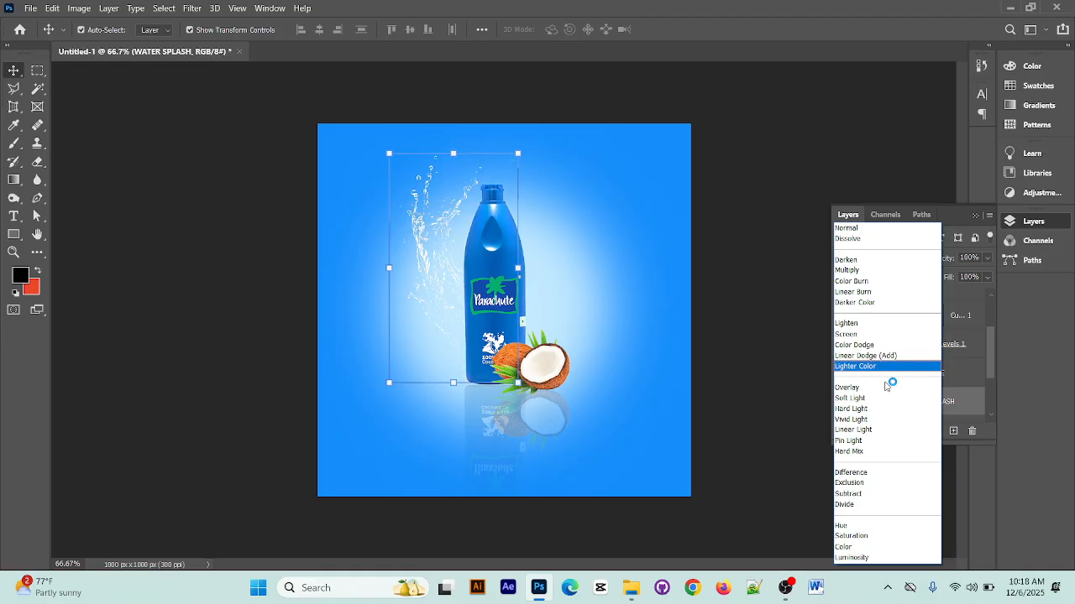
click(873, 334)
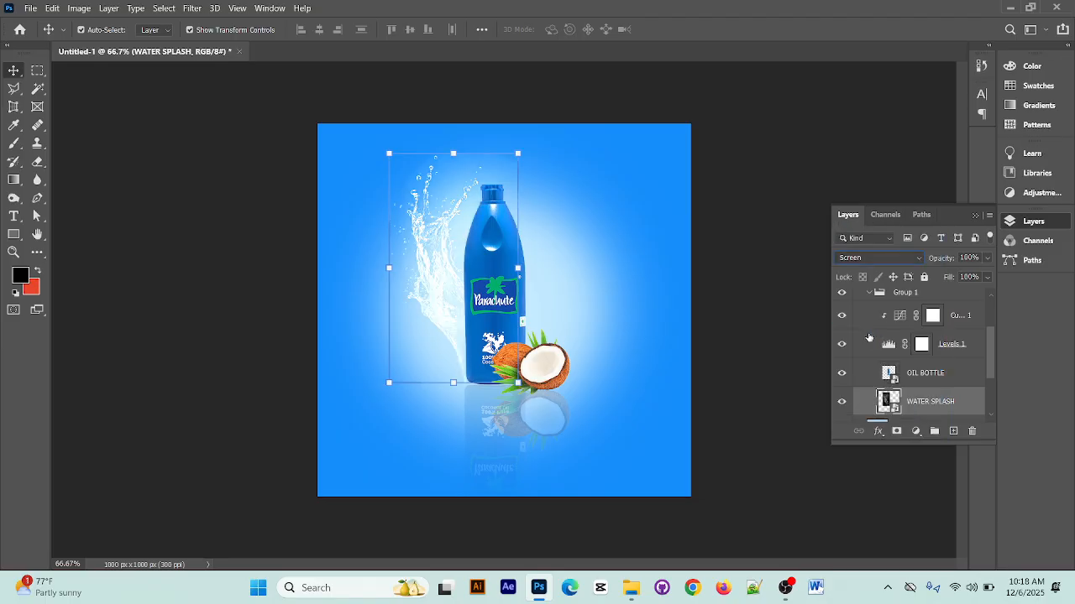
click(719, 304)
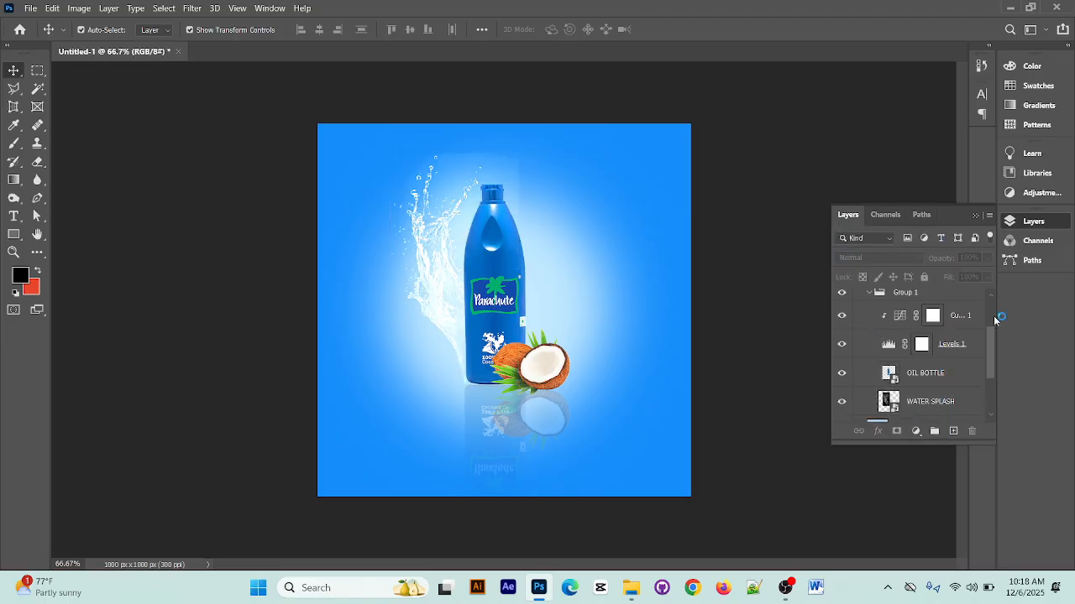
Nudge the WATER SPLASH layer about 5 px to the right so its lower end tucks behind the bottle's base
key(ctrl+plus)
key(ctrl+plus)
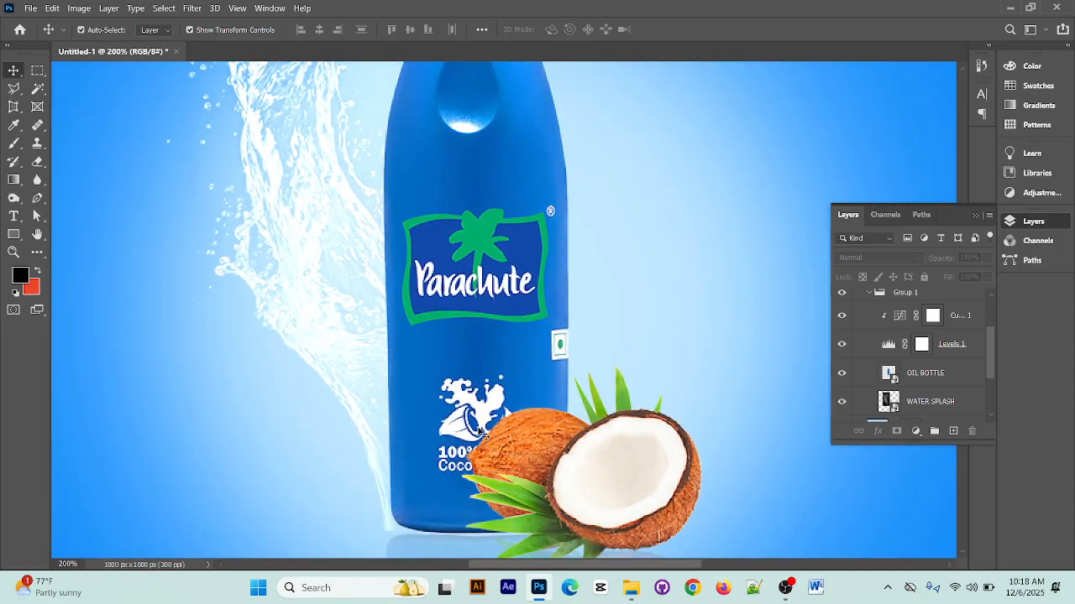
drag(478, 429, 446, 195)
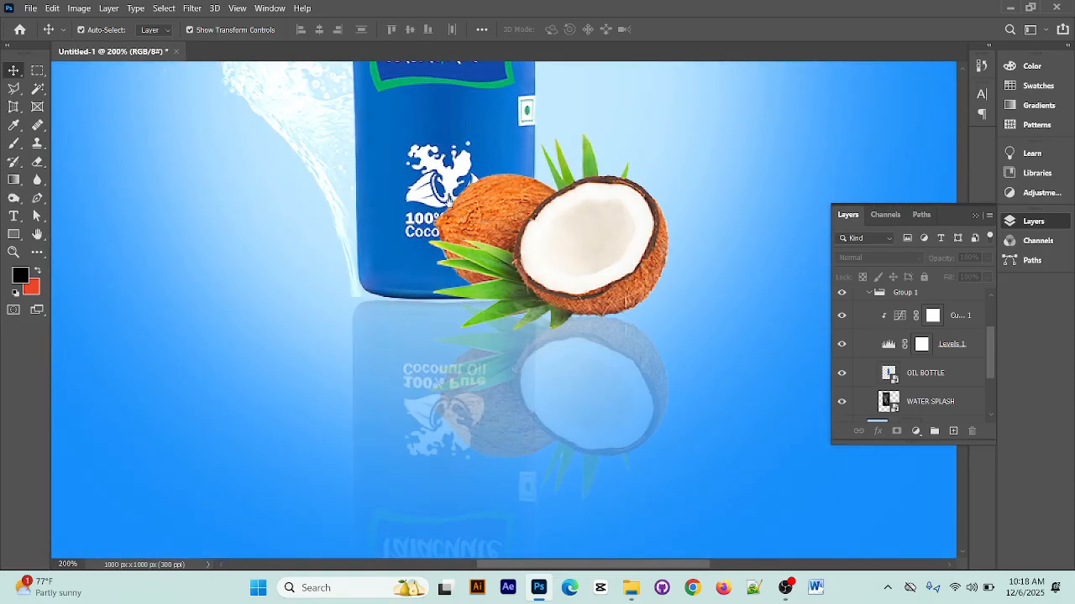
click(354, 259)
key(Right)
key(Right)
key(Right)
key(Right)
key(Right)
key(Right)
key(Right)
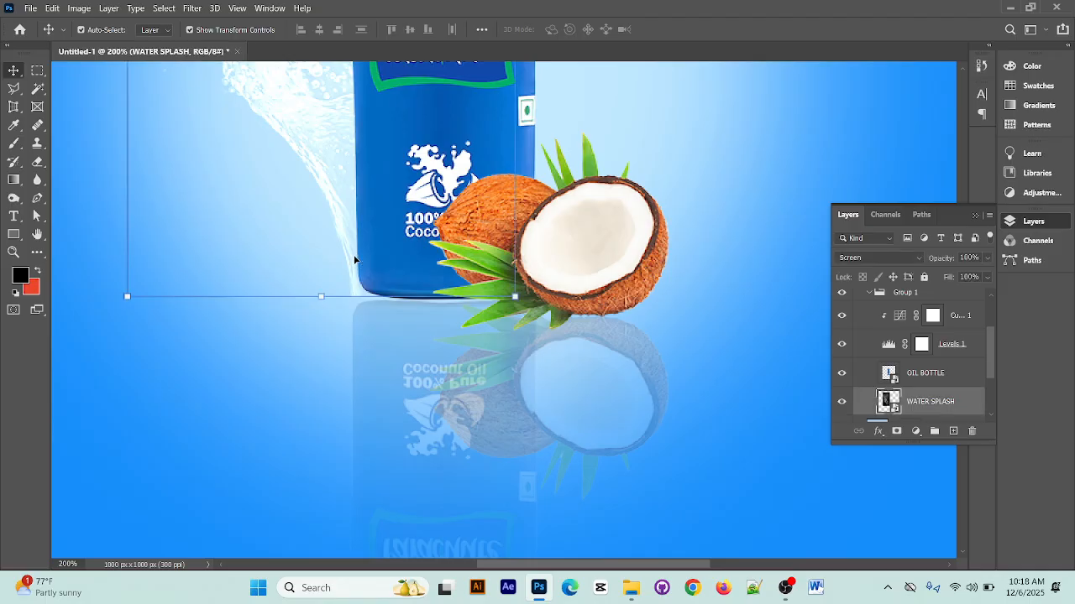
key(Right)
key(Right)
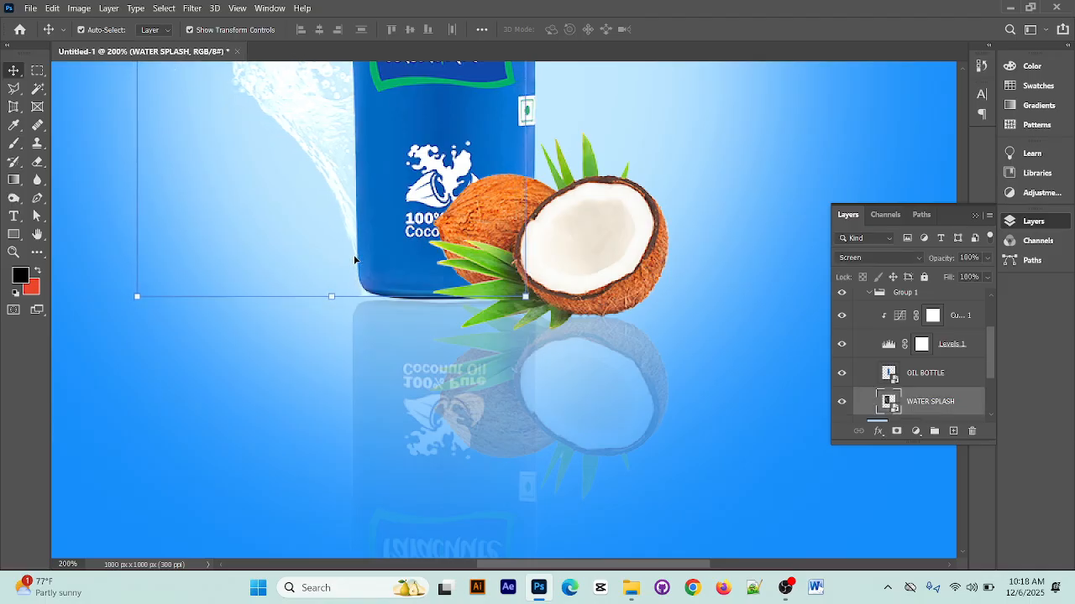
Add a new empty layer directly below OIL BOTTLE and above WATER SPLASH in Group 1
scroll(890, 379, down, 1)
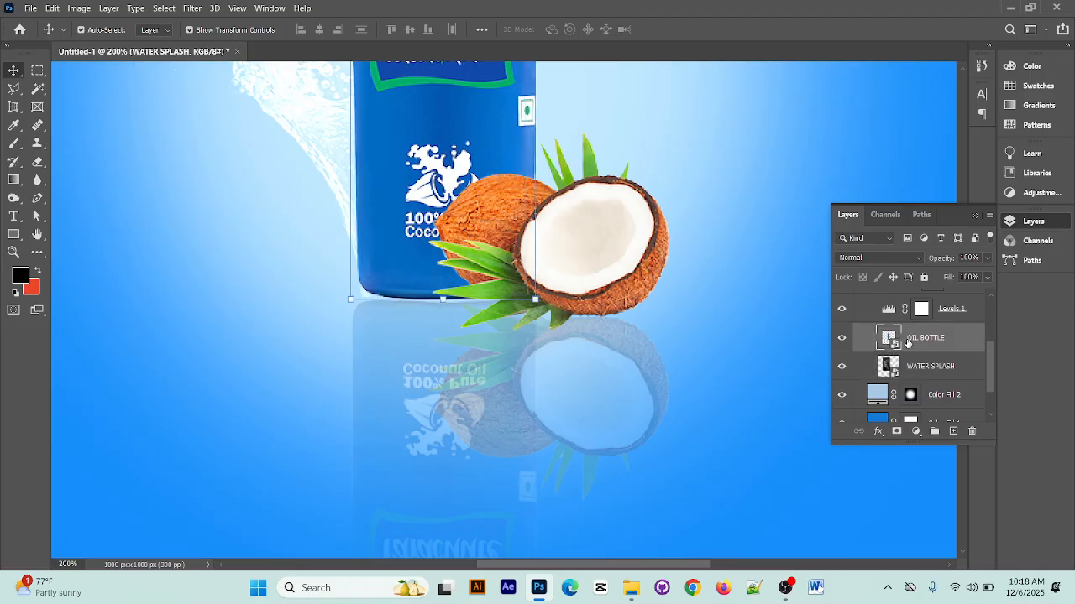
click(899, 340)
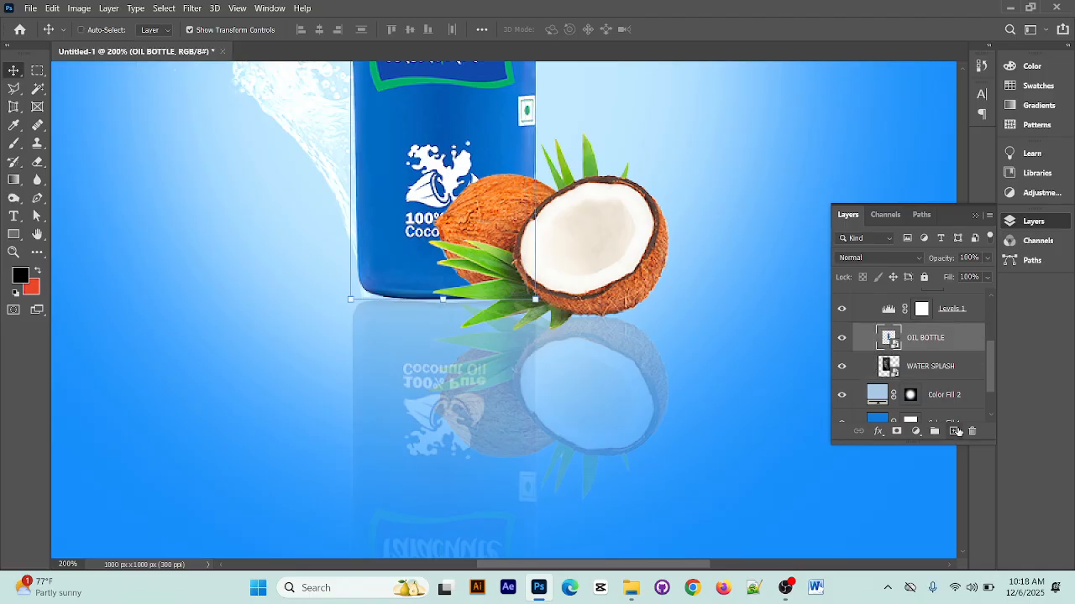
click(955, 432)
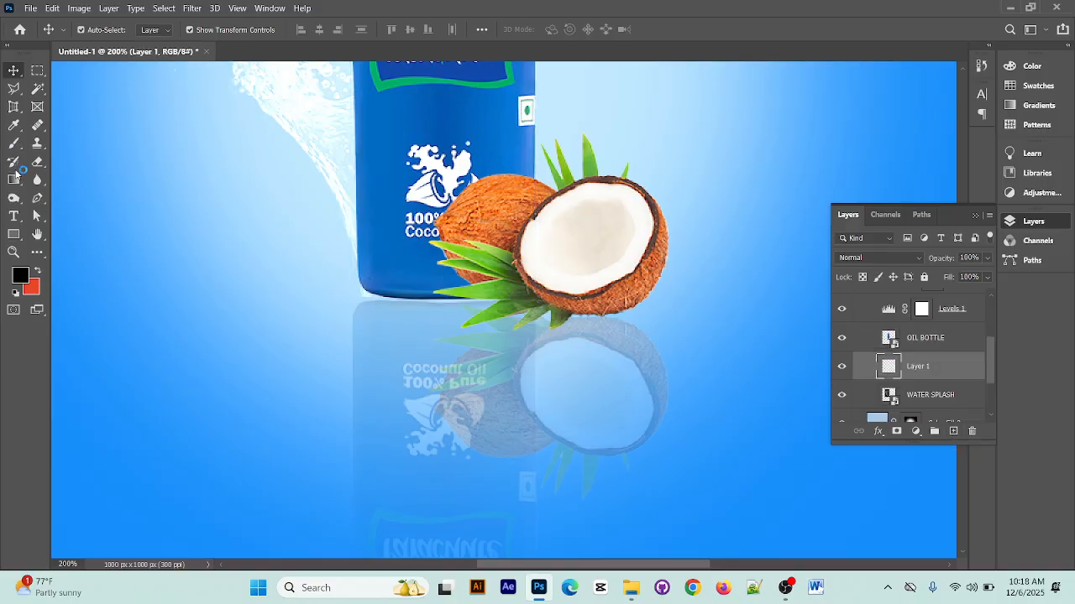
Flatten the Soft Round brush tip into a wide horizontal ellipse
click(13, 142)
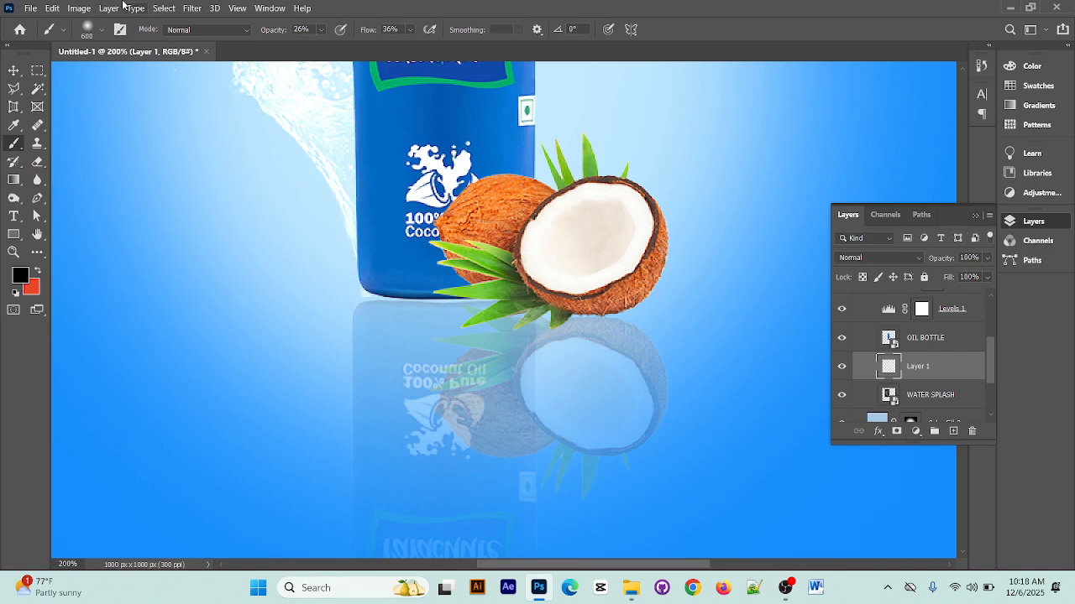
click(94, 30)
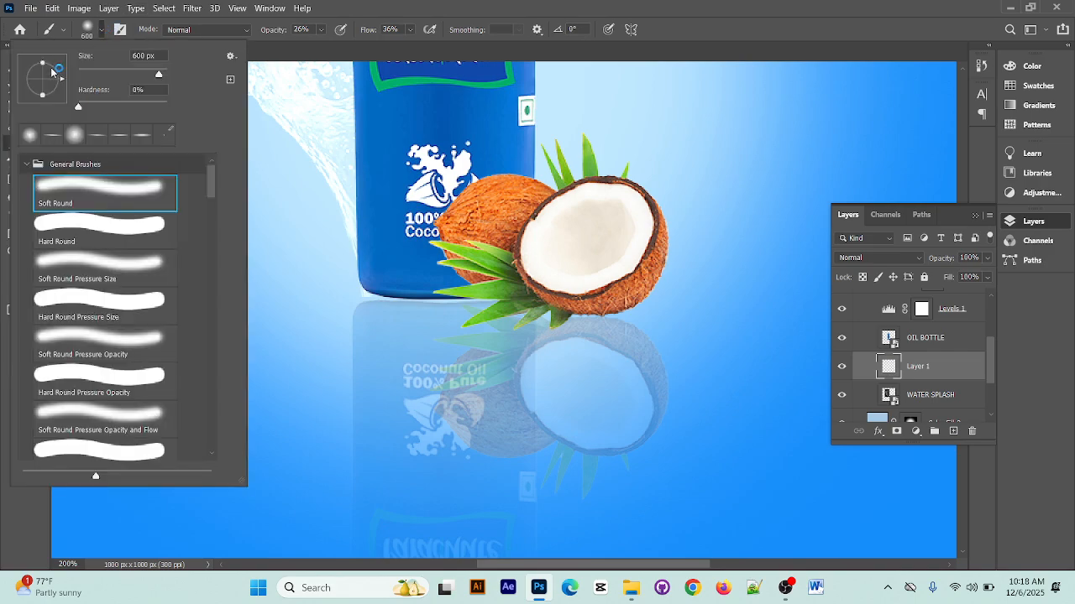
drag(42, 96, 42, 90)
drag(41, 86, 41, 84)
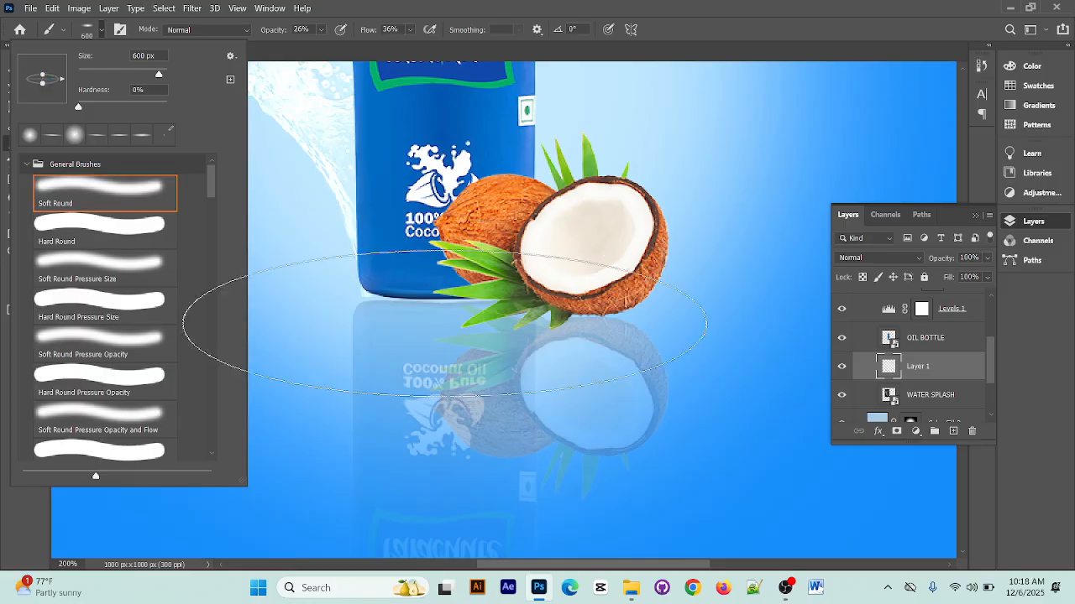
click(758, 5)
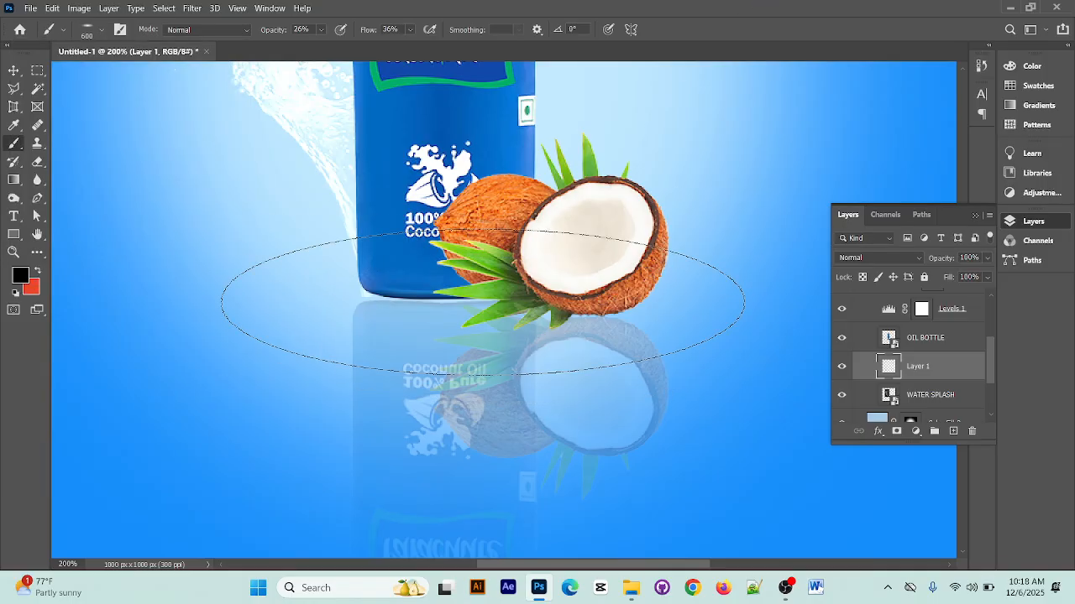
Paint a soft black contact shadow beneath the bottle and coconuts on the new layer, reducing the brush to 200 px and down to 125 px
key(bracketleft)
key(bracketleft)
key(bracketleft)
key(bracketleft)
key(bracketleft)
key(bracketleft)
key(bracketleft)
key(bracketleft)
key(bracketleft)
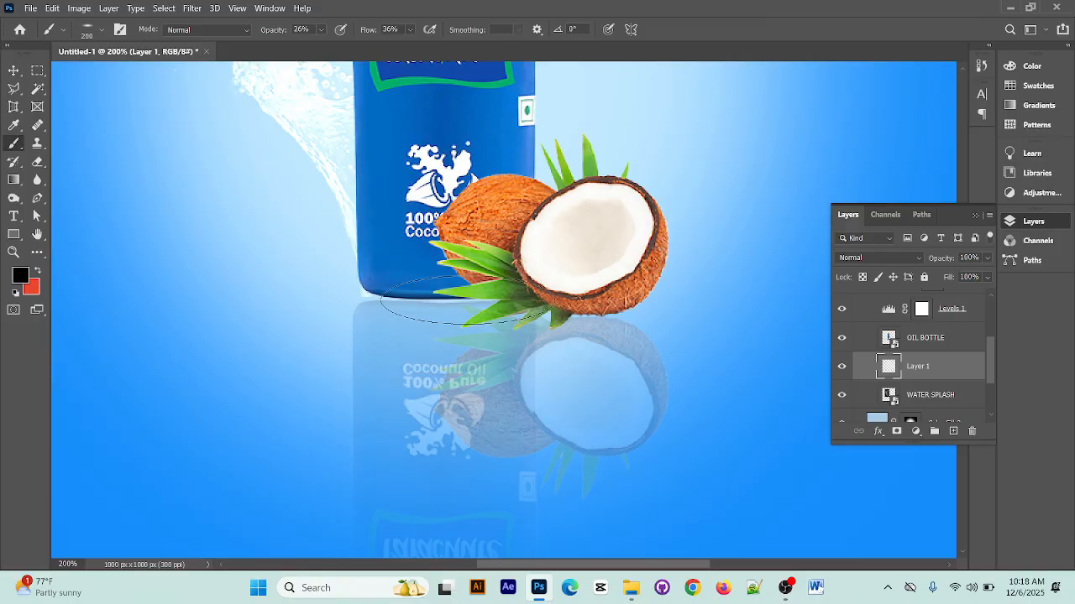
mouse_move(425, 295)
mouse_down()
mouse_move(377, 298)
mouse_move(623, 309)
mouse_move(385, 301)
mouse_move(508, 299)
mouse_move(394, 303)
mouse_up()
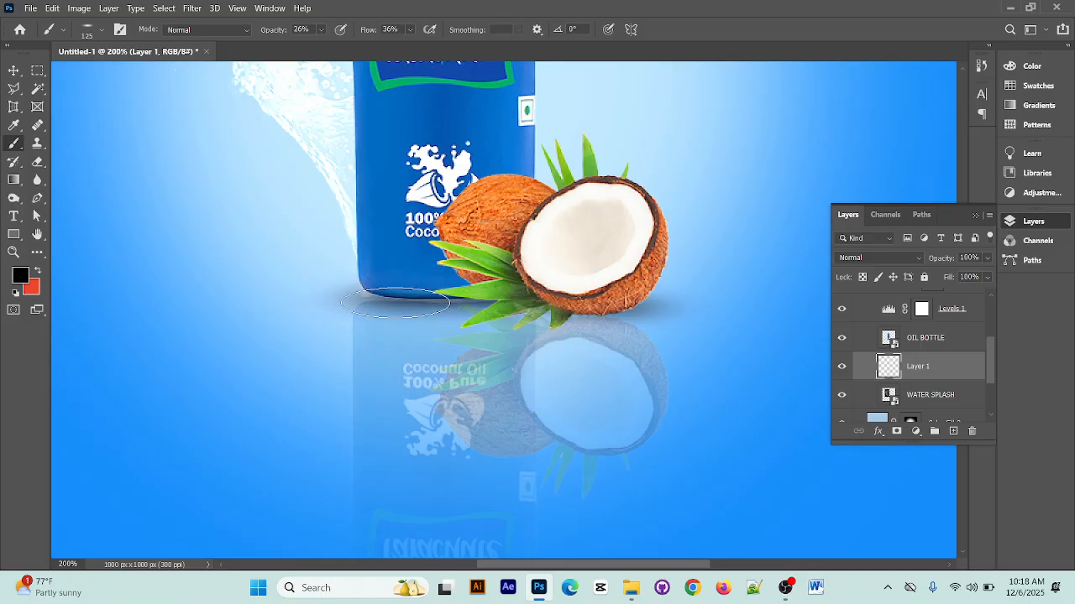
click(13, 70)
click(182, 177)
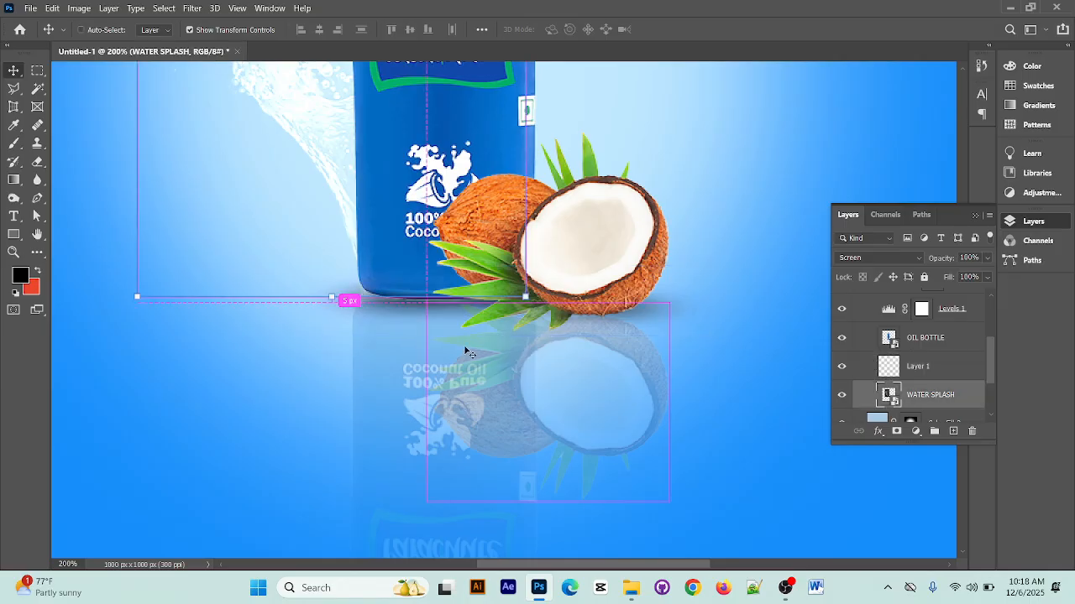
key(ctrl+minus)
key(ctrl+minus)
key(ctrl+minus)
click(794, 316)
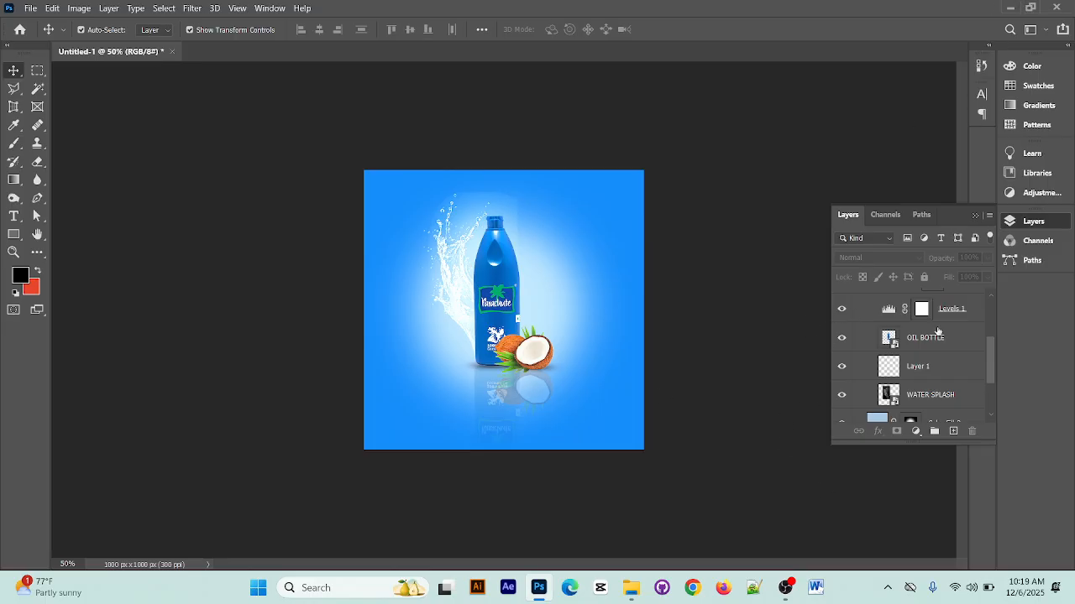
Place the "WATER SPLASH." image from New folder (2) above Group 1 copy in Group 2, and move it to about X 656, Y 350 px
scroll(932, 353, up, 4)
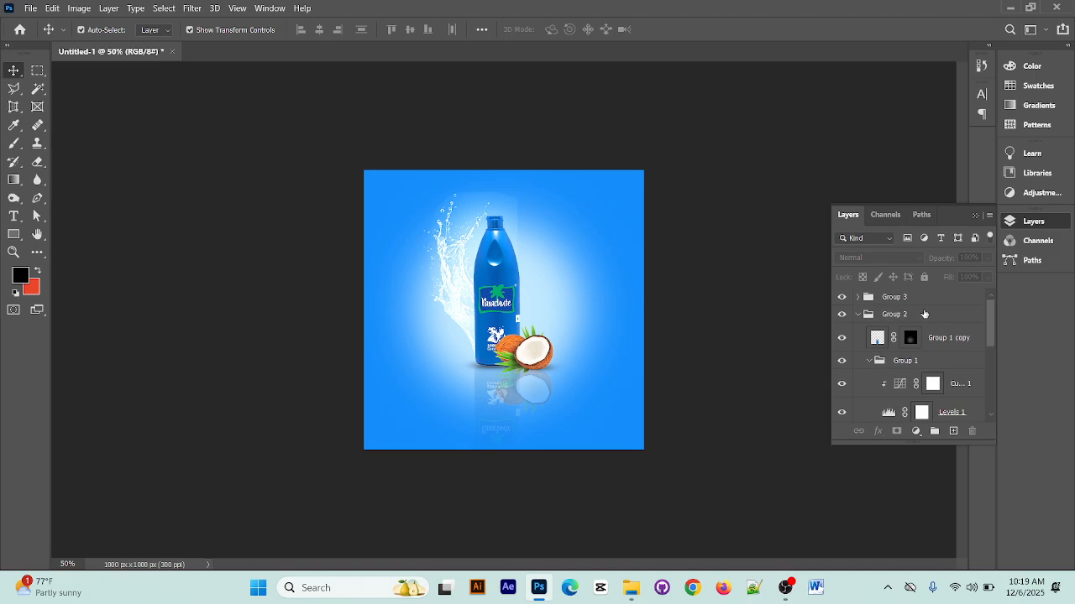
click(928, 338)
click(1010, 7)
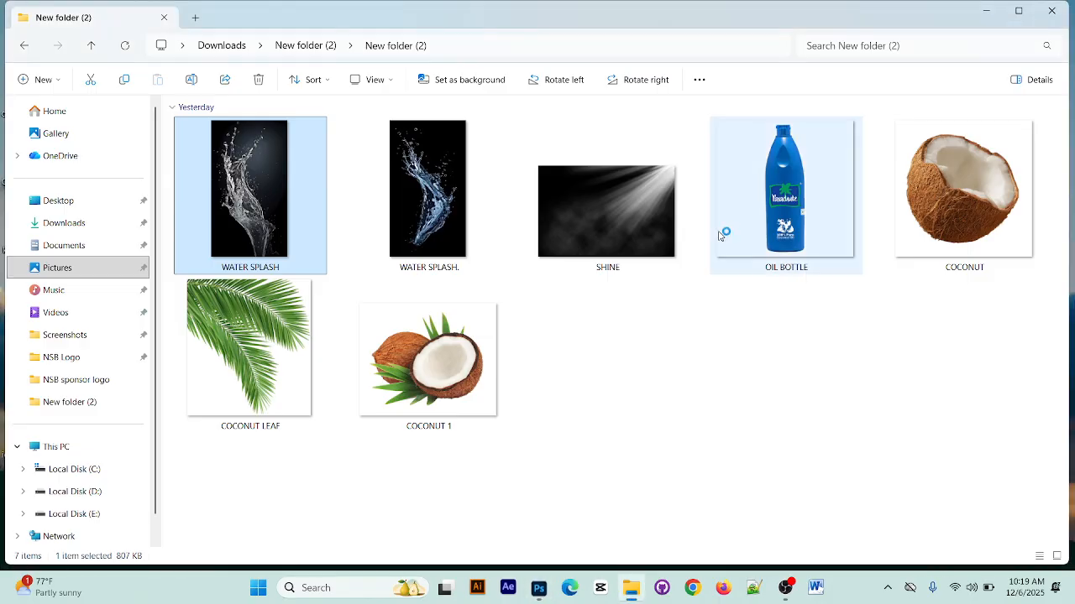
click(445, 201)
drag(445, 201, 507, 295)
drag(535, 373, 579, 332)
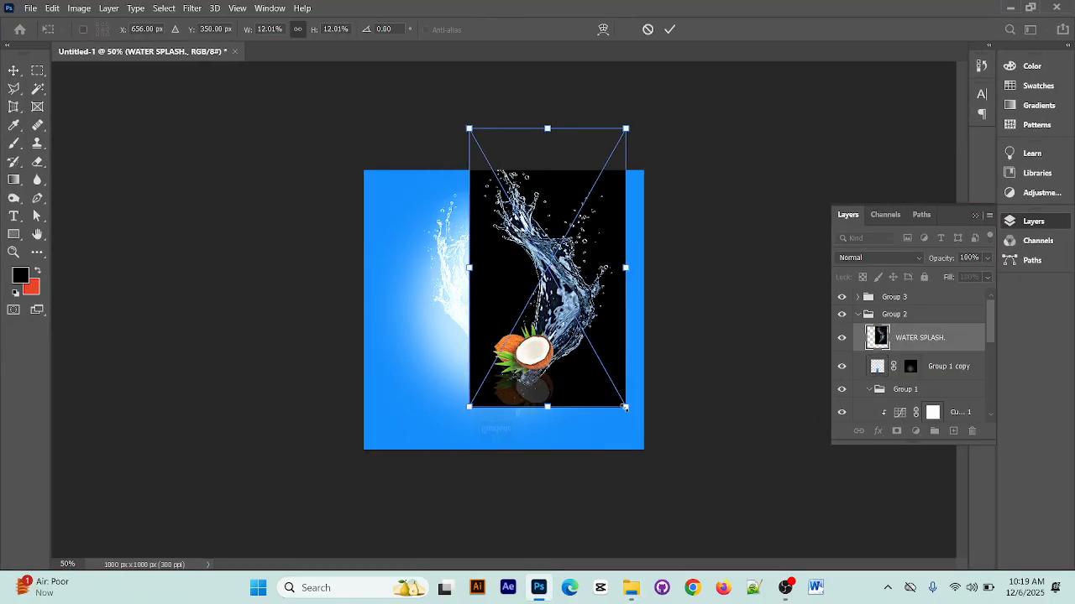
Scale the "WATER SPLASH." image down to 8.95% at about X 622, Y 373 px and set its blend mode to Screen
drag(624, 407, 607, 370)
drag(585, 285, 576, 292)
click(879, 258)
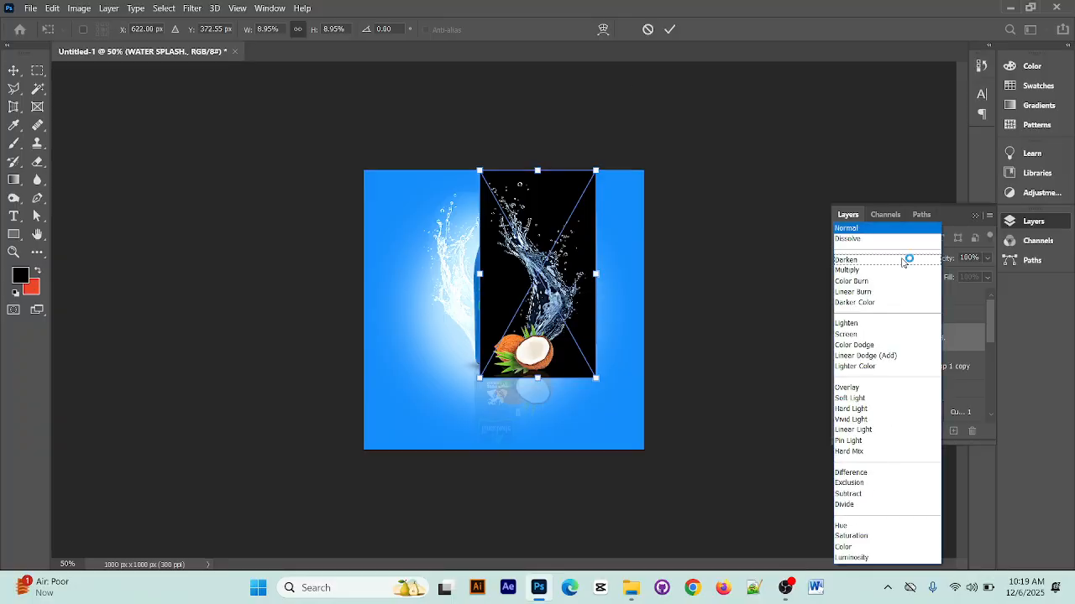
click(886, 336)
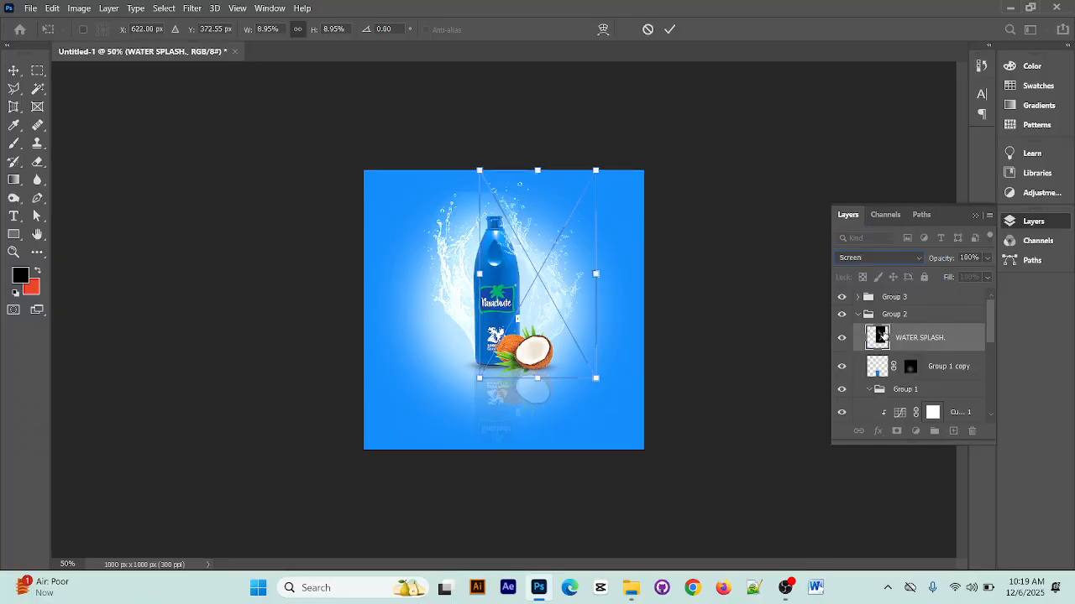
Reduce the "WATER SPLASH." image to 8.64%, position it along the bottle's right side behind the coconuts, and apply the transform
key(ctrl+plus)
key(ctrl+plus)
key(ctrl+plus)
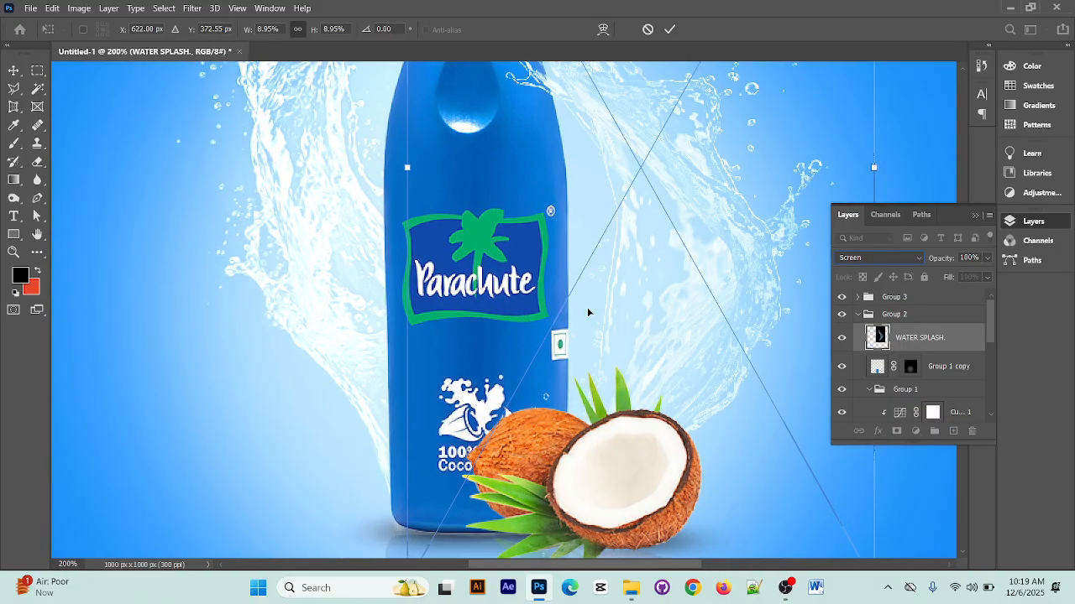
key(ctrl+minus)
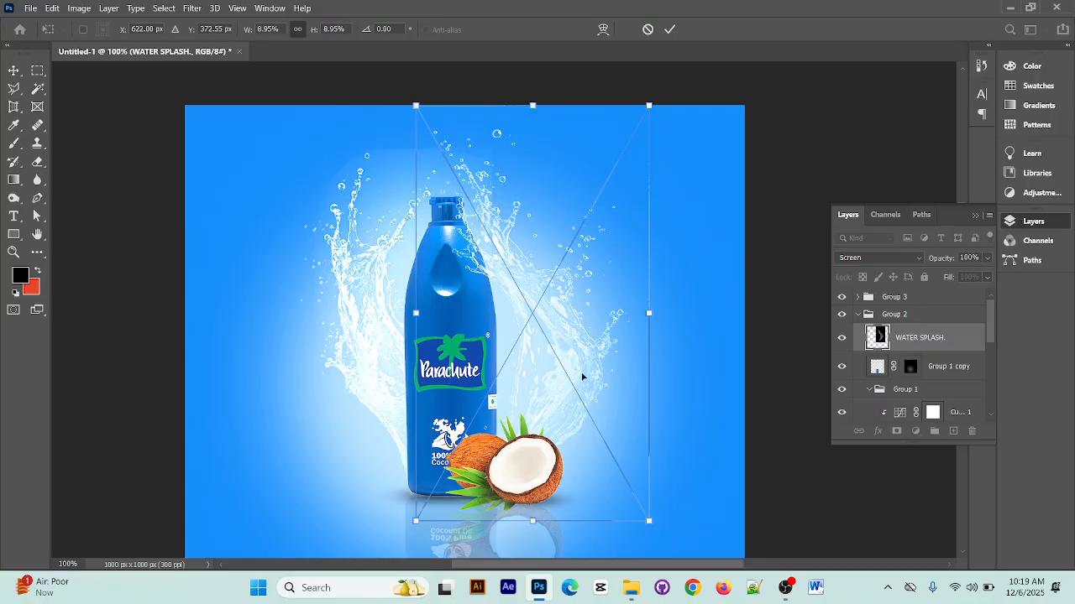
drag(581, 377, 587, 385)
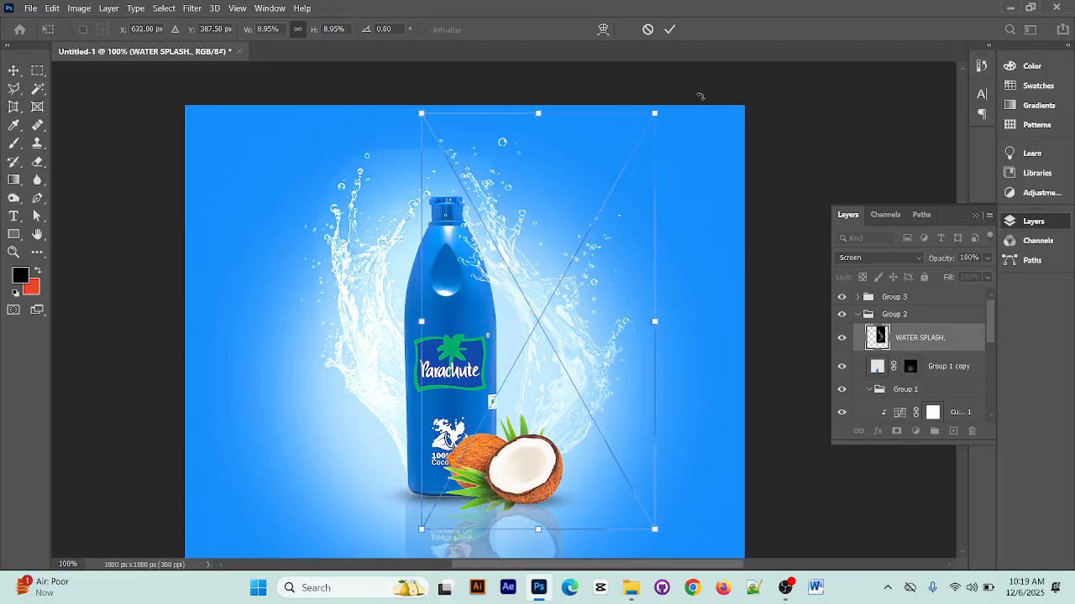
drag(655, 111, 649, 119)
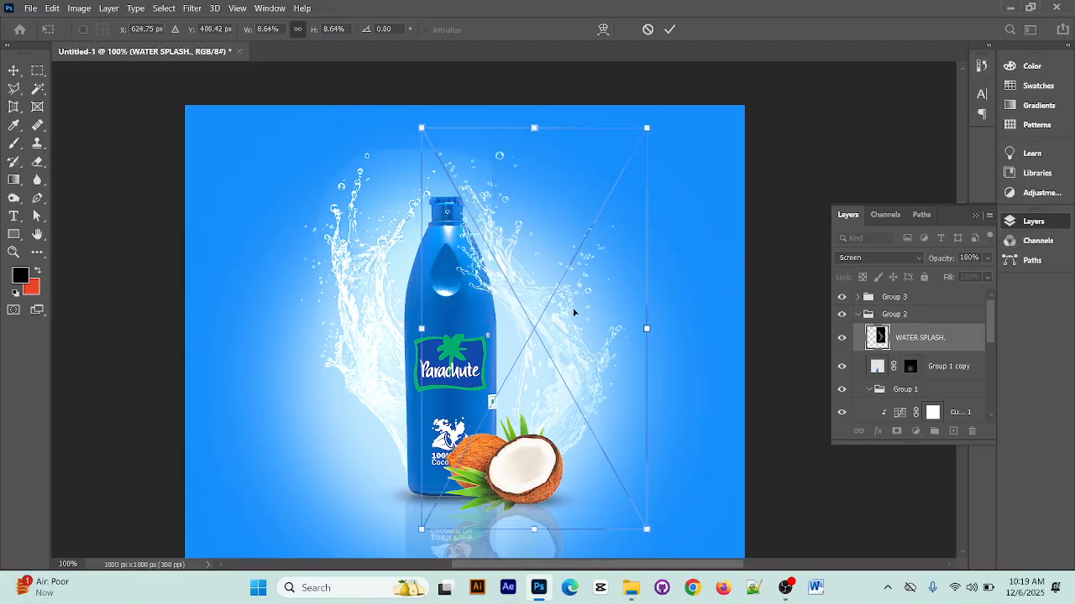
drag(573, 310, 566, 325)
click(669, 29)
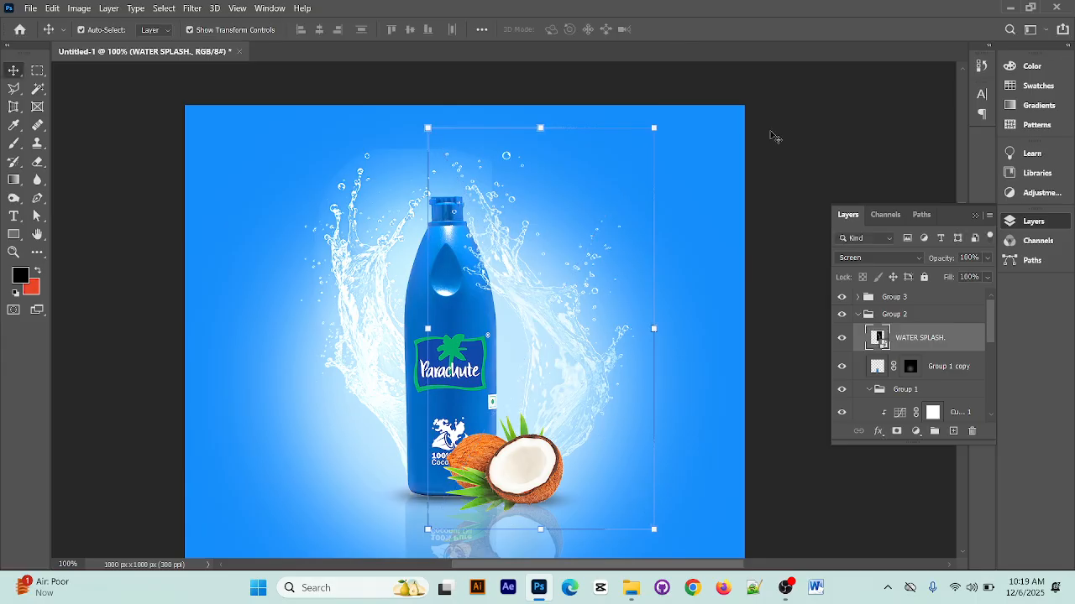
key(ctrl+minus)
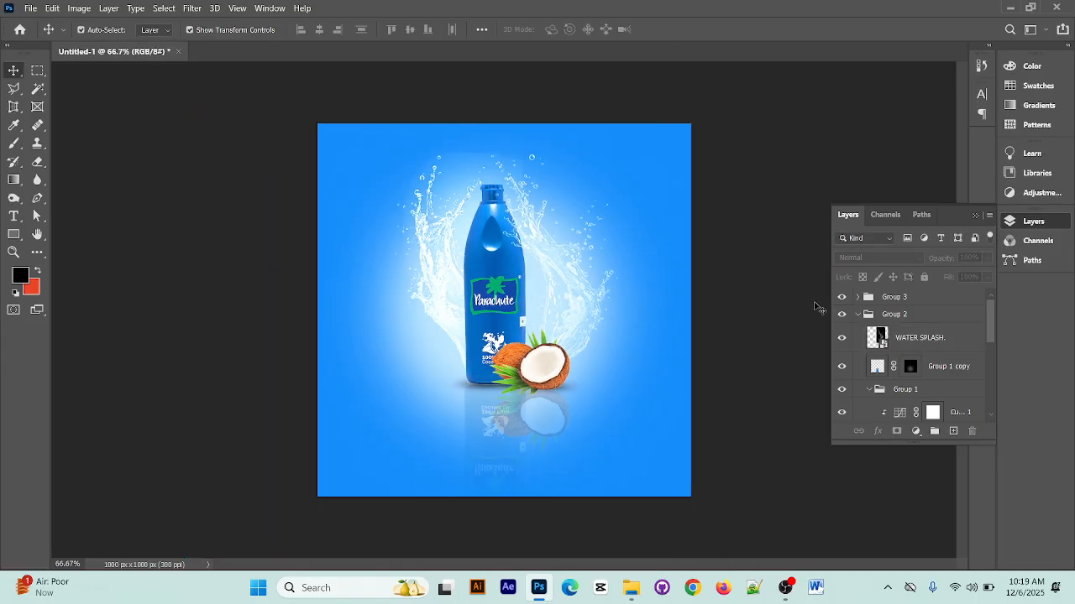
Place the COCONUT image from New folder (2) at the top of the layer stack, centred at 42.55% scale
click(1010, 7)
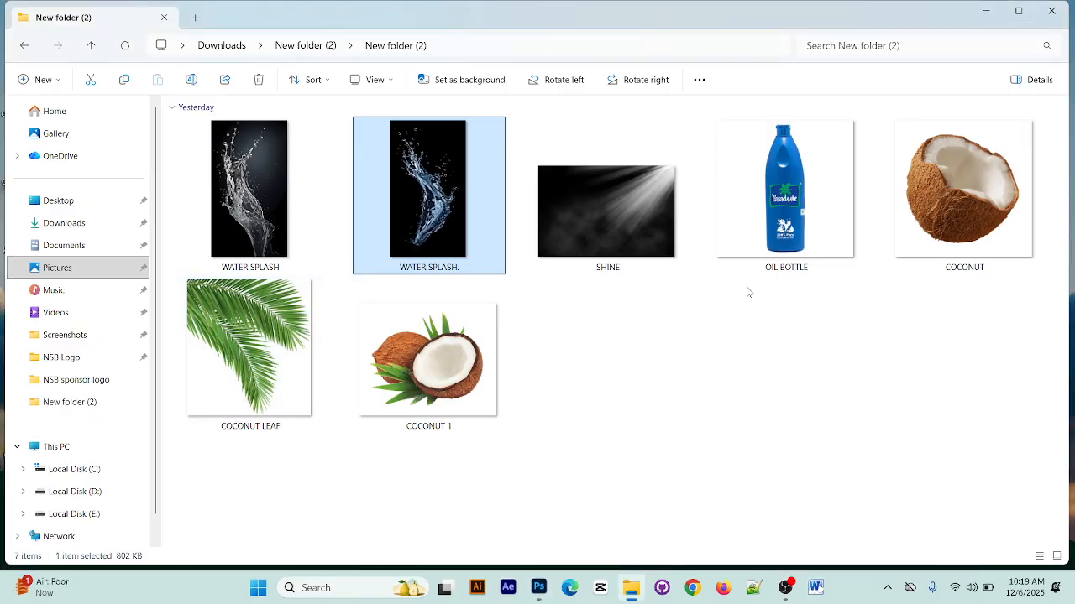
click(967, 193)
click(984, 11)
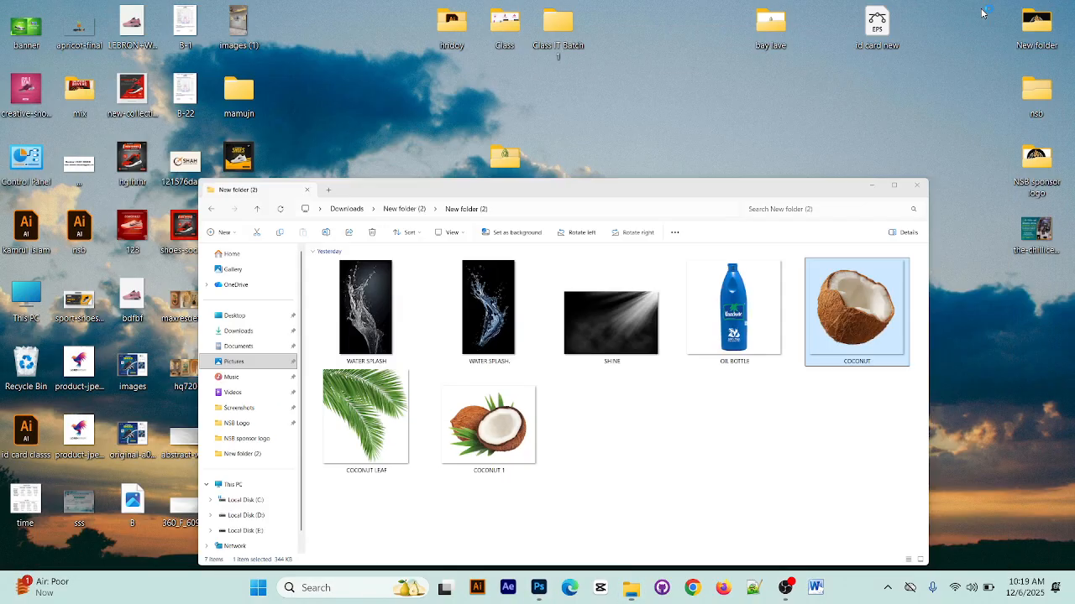
click(632, 588)
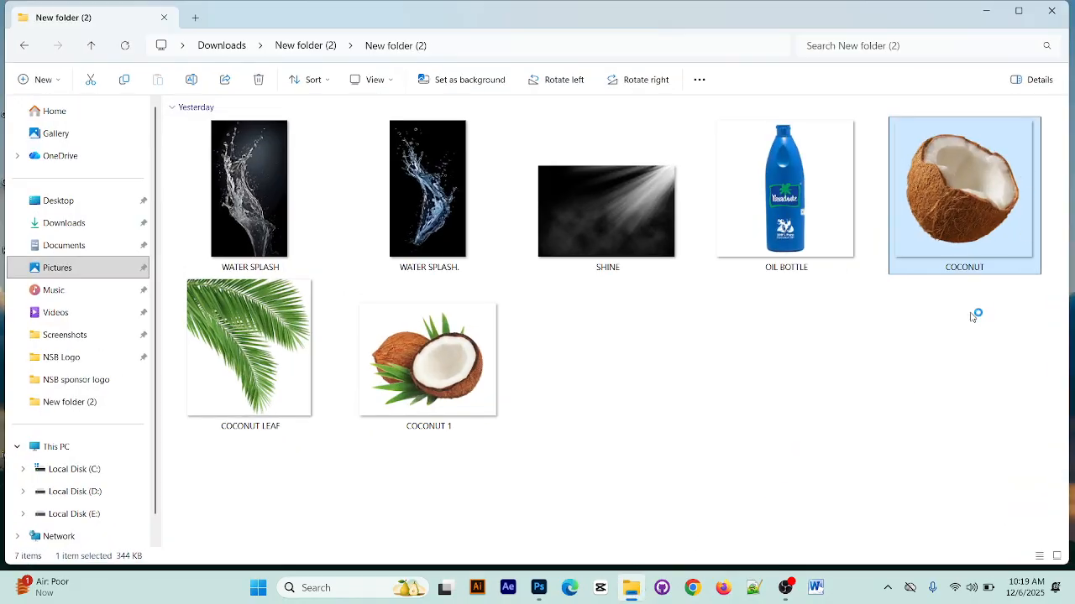
drag(960, 269, 487, 413)
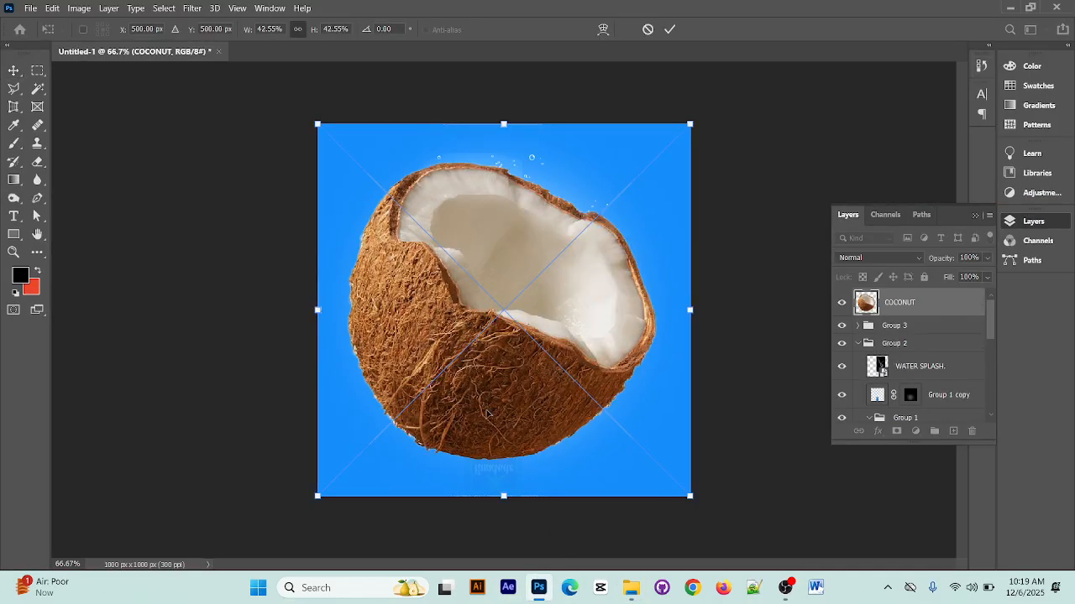
click(669, 28)
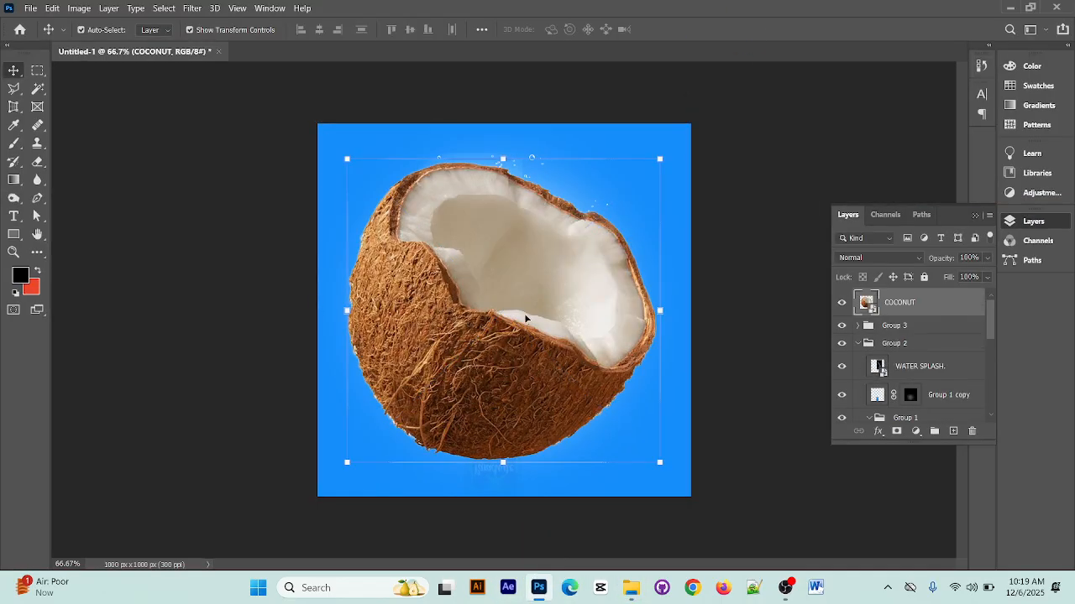
Scale the COCONUT layer to 9.25%, rotate it about 16°, and position it in the lower-left corner at about X 134, Y 866 px
key(ctrl+t)
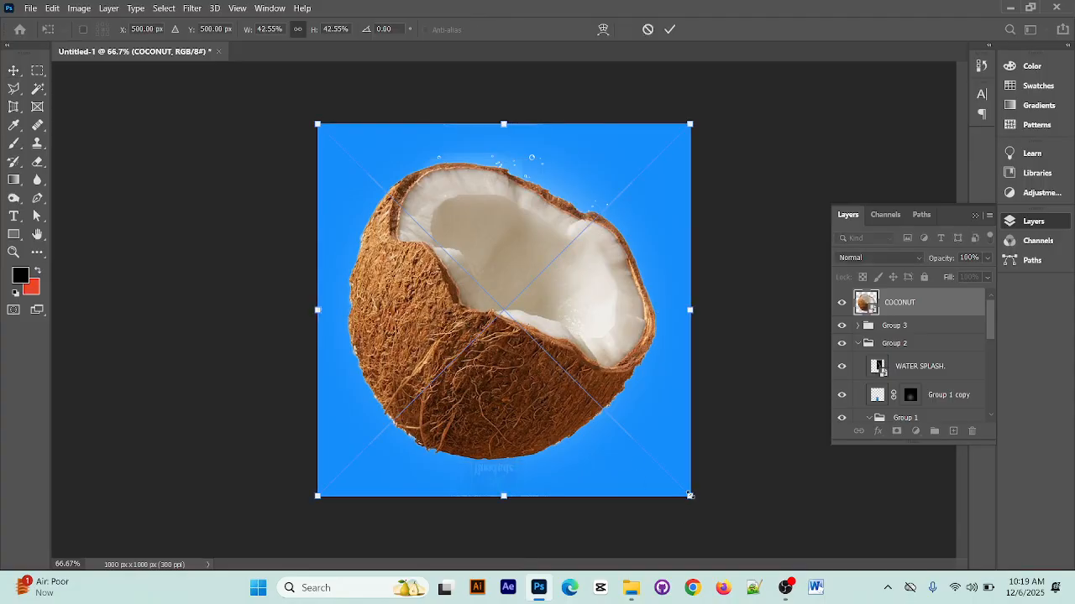
drag(689, 495, 367, 460)
drag(418, 395, 426, 412)
drag(375, 469, 374, 466)
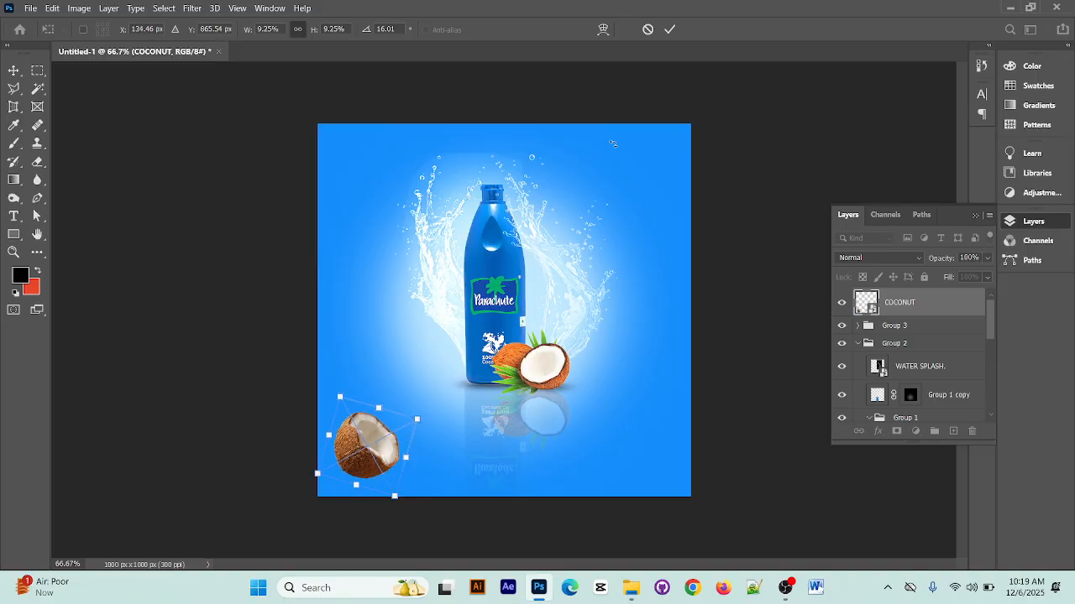
click(669, 30)
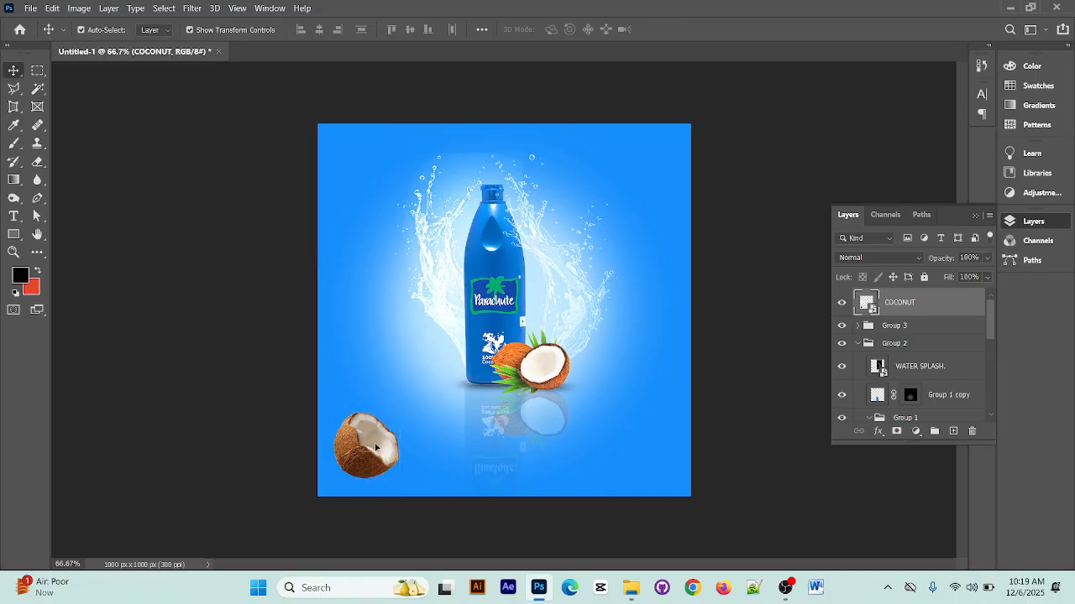
Duplicate the coconut to the lower-right area at about X 814, Y 792 px and rotate the copy to about -163.9°
drag(372, 470, 628, 443)
drag(660, 378, 573, 464)
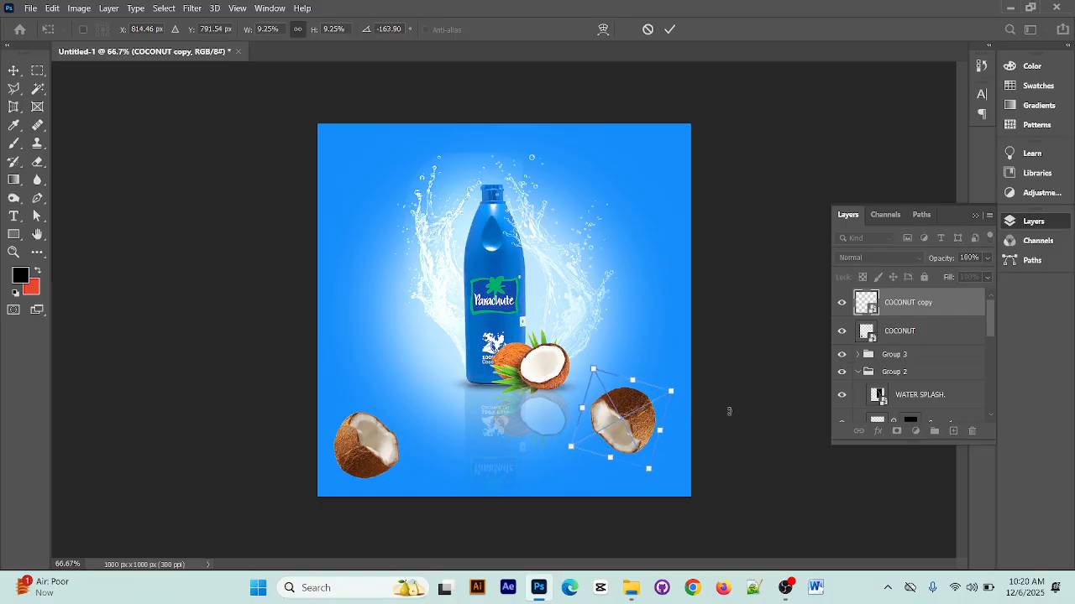
click(669, 30)
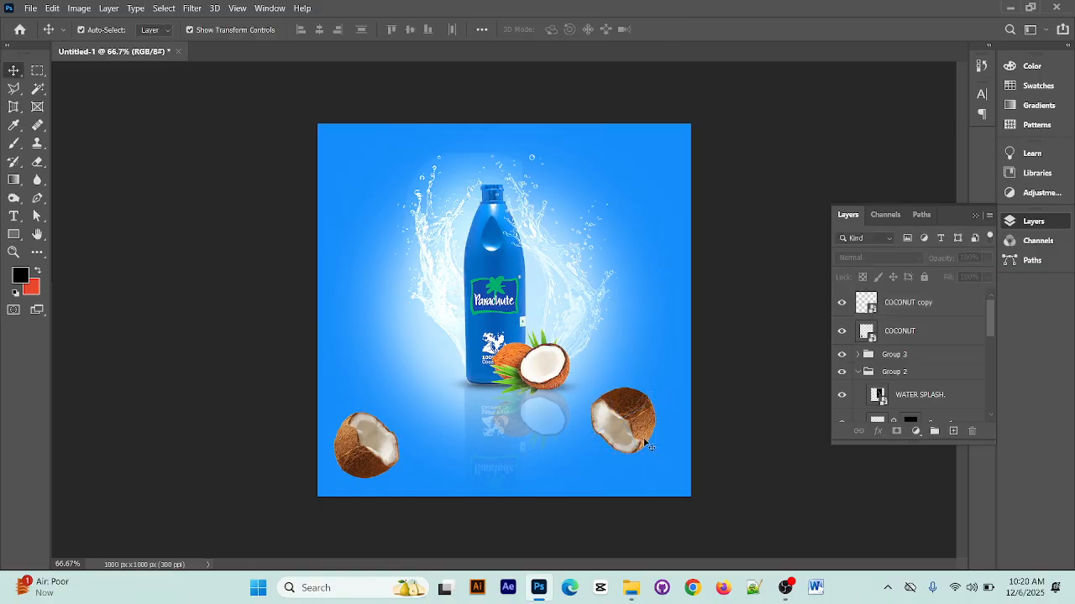
Duplicate the lower-right coconut to the upper right of the bottle cap and scale the new copy down slightly
drag(649, 445, 582, 179)
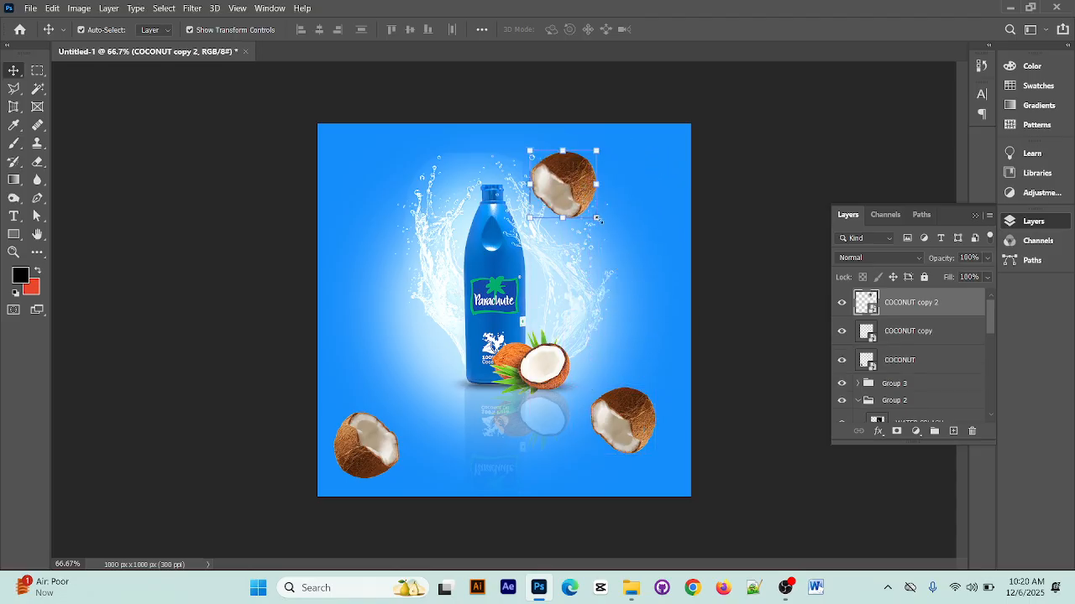
mouse_move(596, 219)
mouse_down()
mouse_move(595, 198)
mouse_move(586, 206)
mouse_up()
click(669, 30)
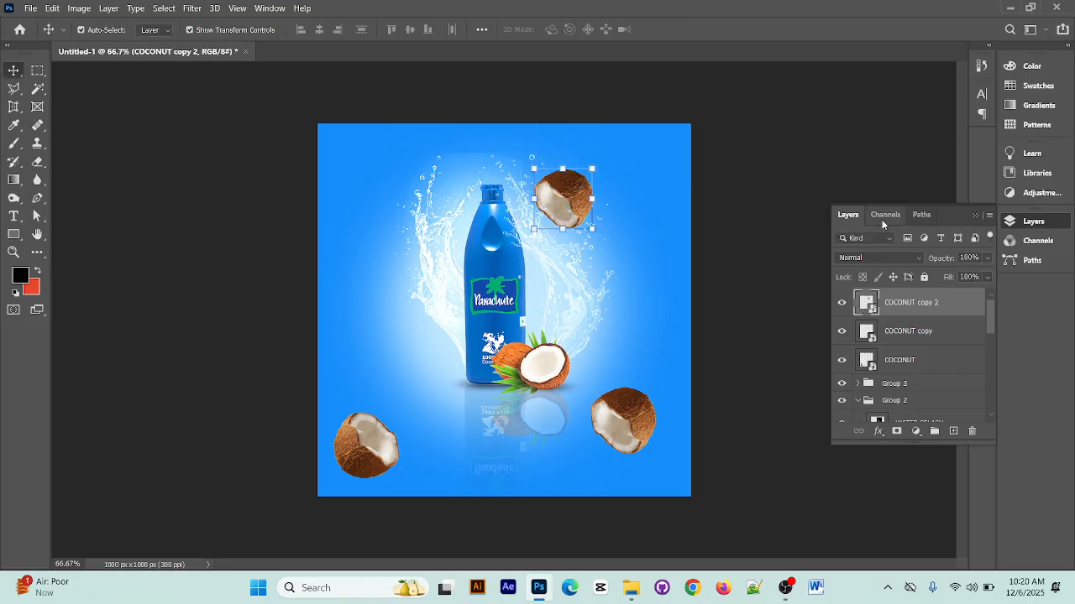
Convert the COCONUT, COCONUT copy and COCONUT copy 2 layers together into one smart object
click(930, 363)
click(920, 298)
ctrl+click(937, 361)
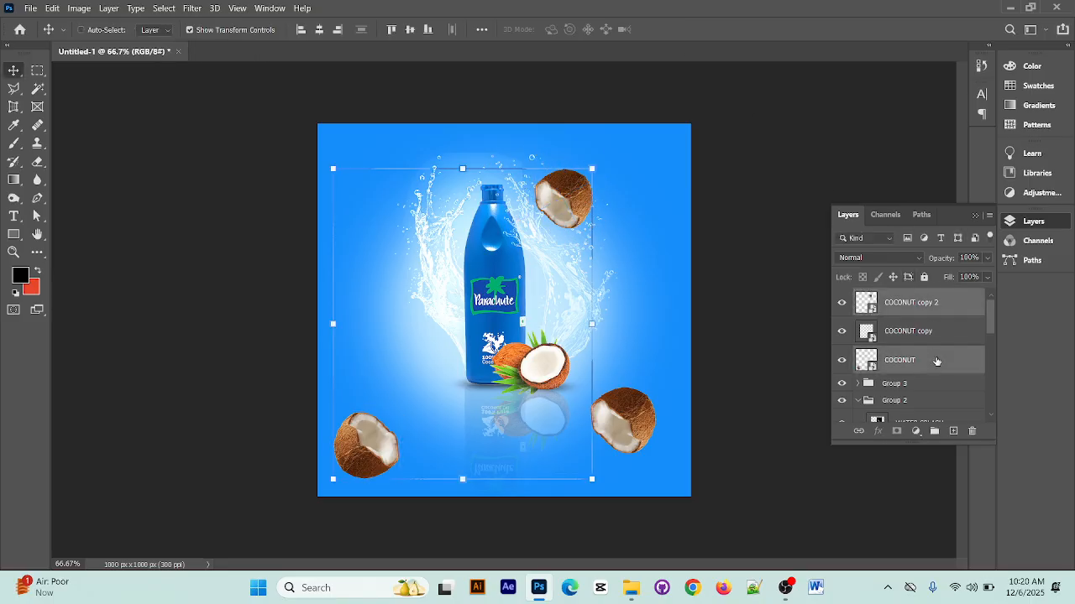
shift+click(914, 330)
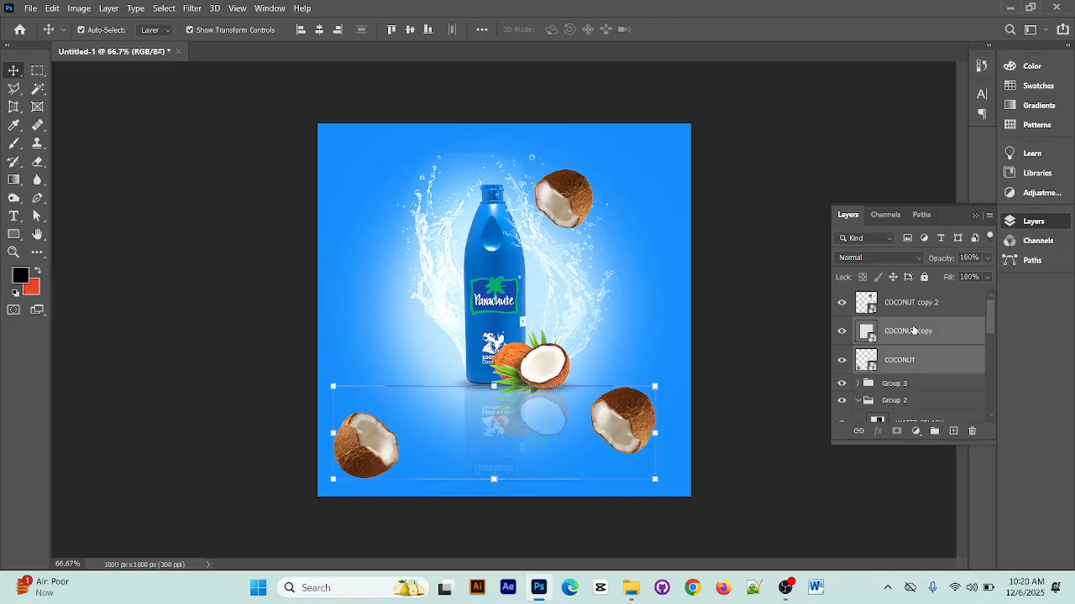
ctrl+click(914, 302)
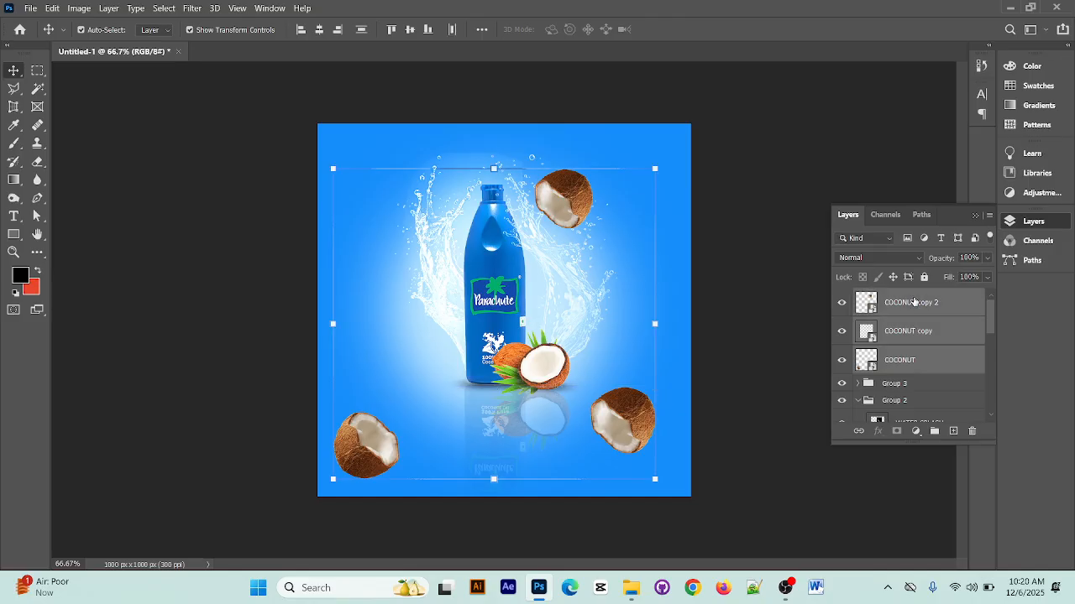
right_click(914, 303)
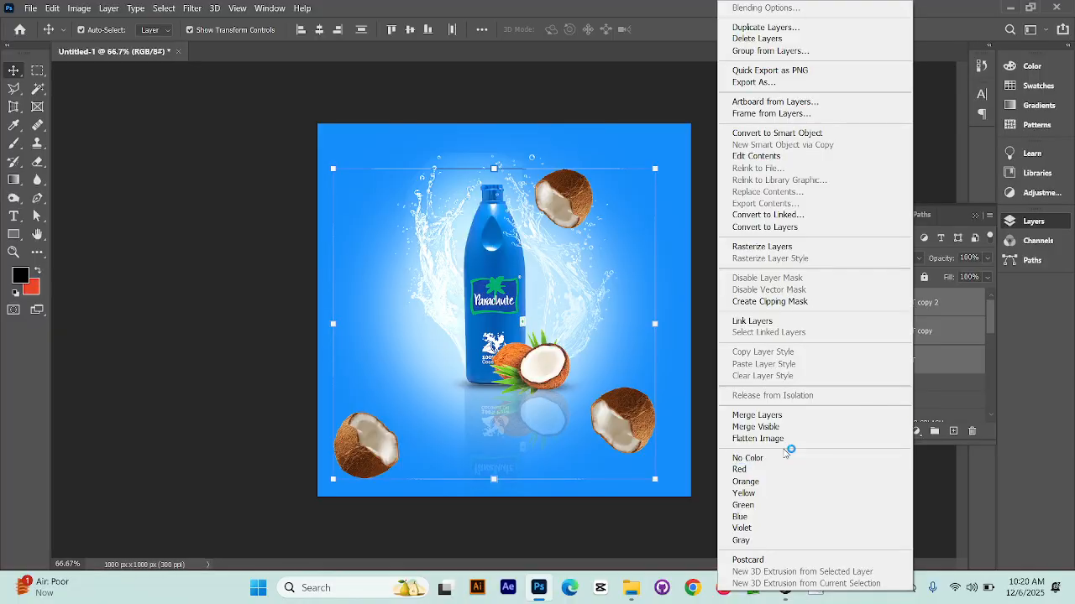
click(809, 134)
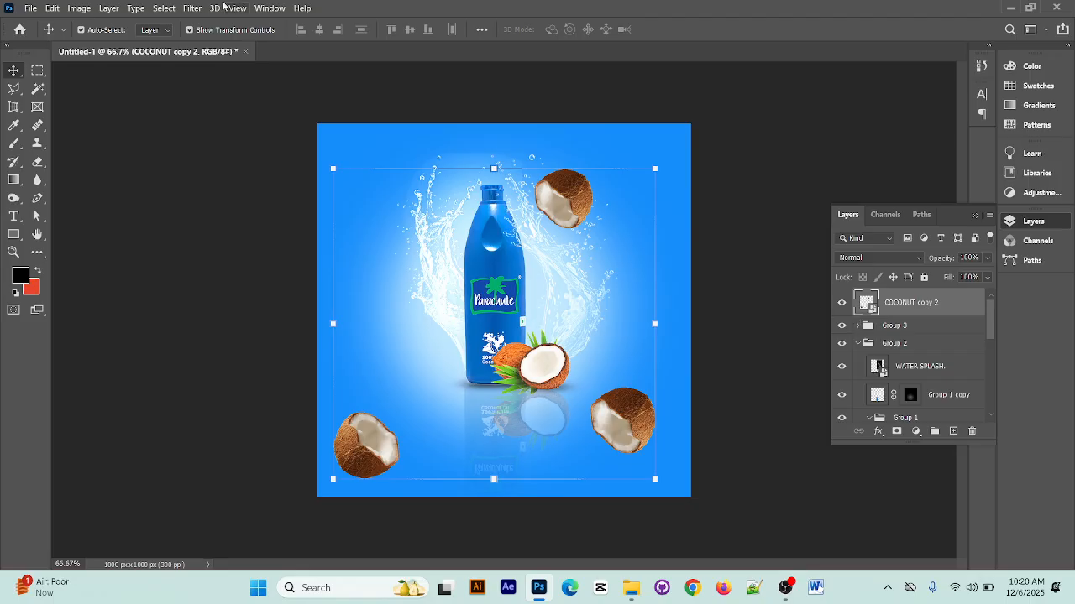
Apply a Gaussian Blur with a 3.1-pixel radius to the combined coconuts smart object
click(192, 8)
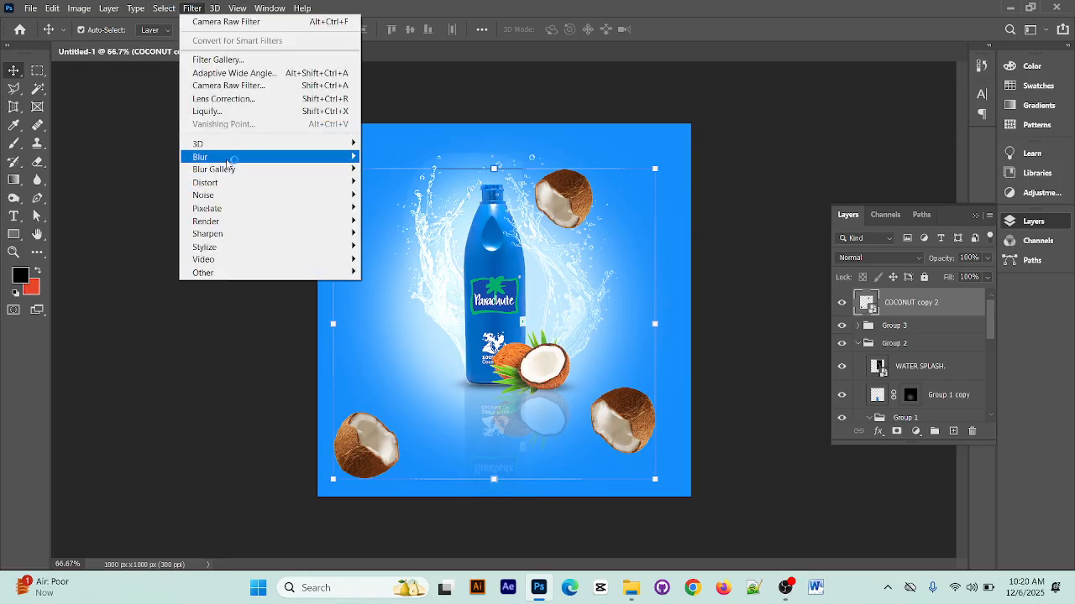
mouse_move(229, 158)
click(414, 210)
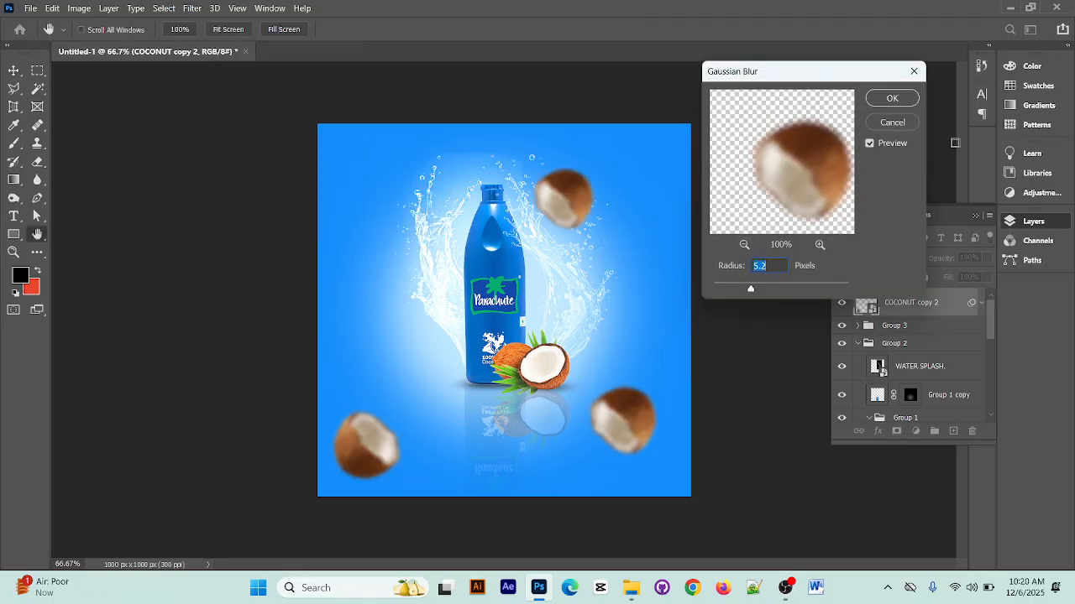
drag(752, 287, 725, 291)
click(743, 291)
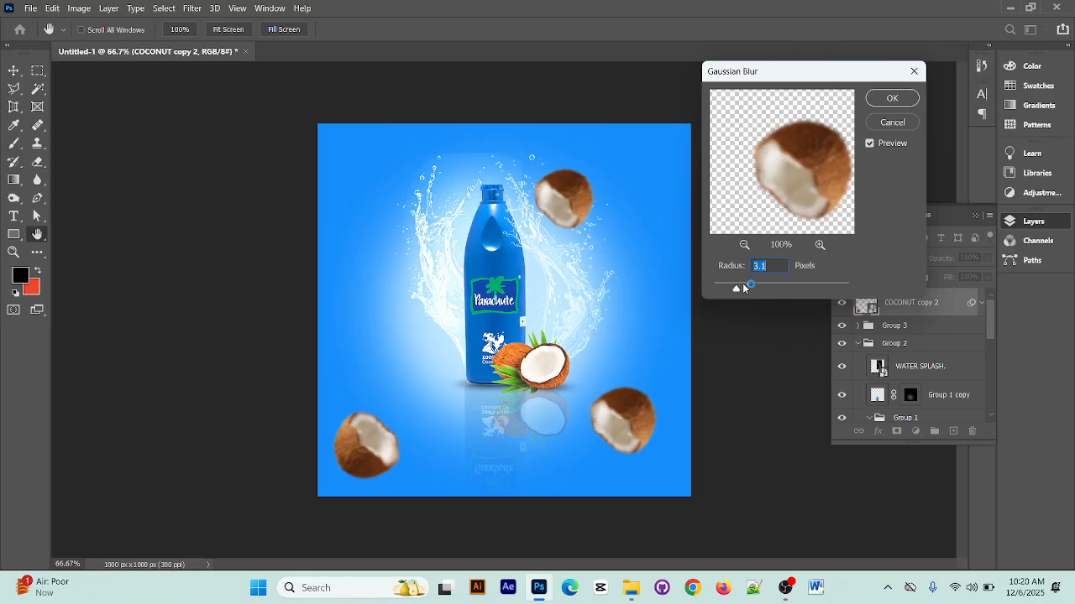
click(893, 98)
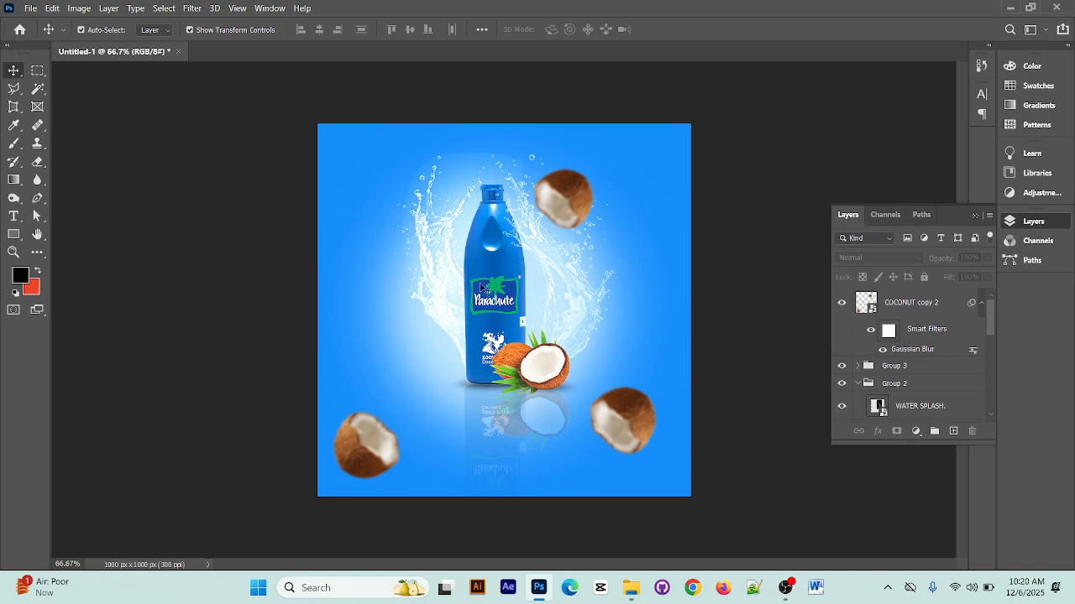
Place the COCONUT LEAF image from New folder (2) at the top of the layer stack at 28.10% scale
click(1010, 7)
click(225, 336)
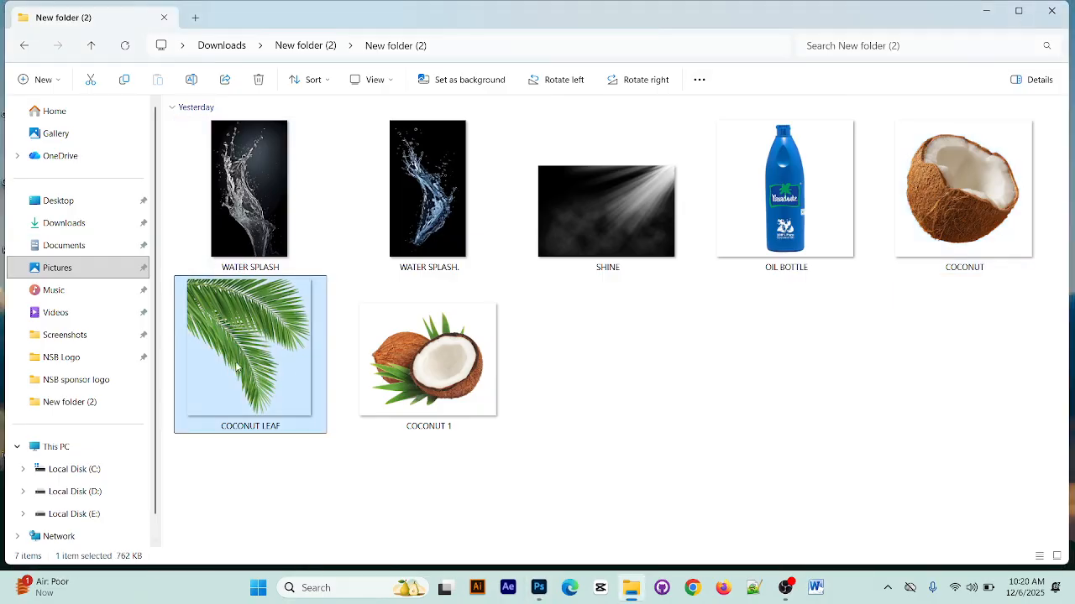
drag(236, 367, 409, 262)
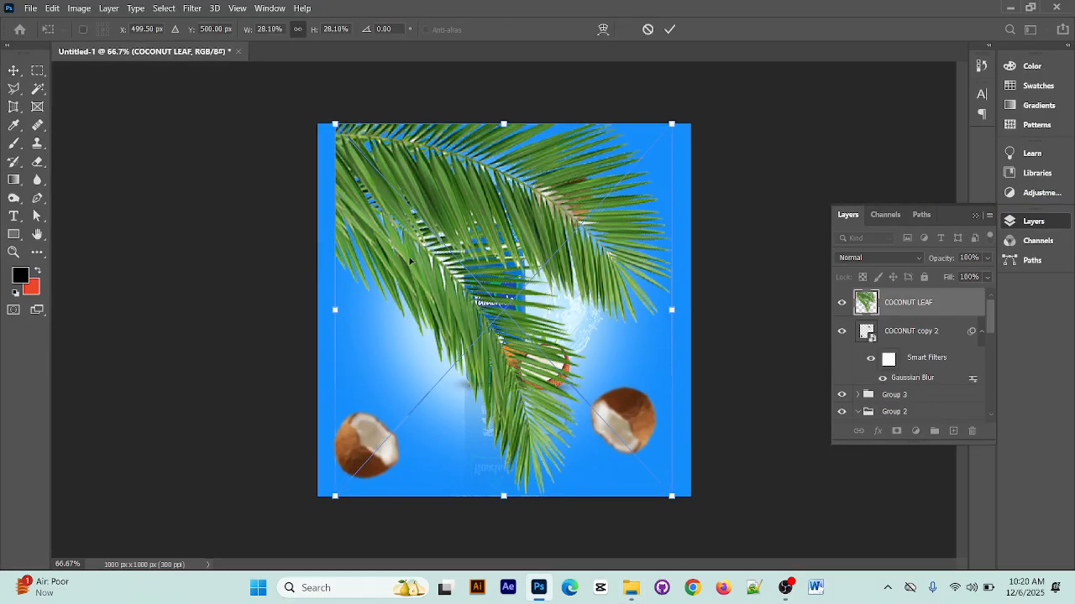
click(669, 29)
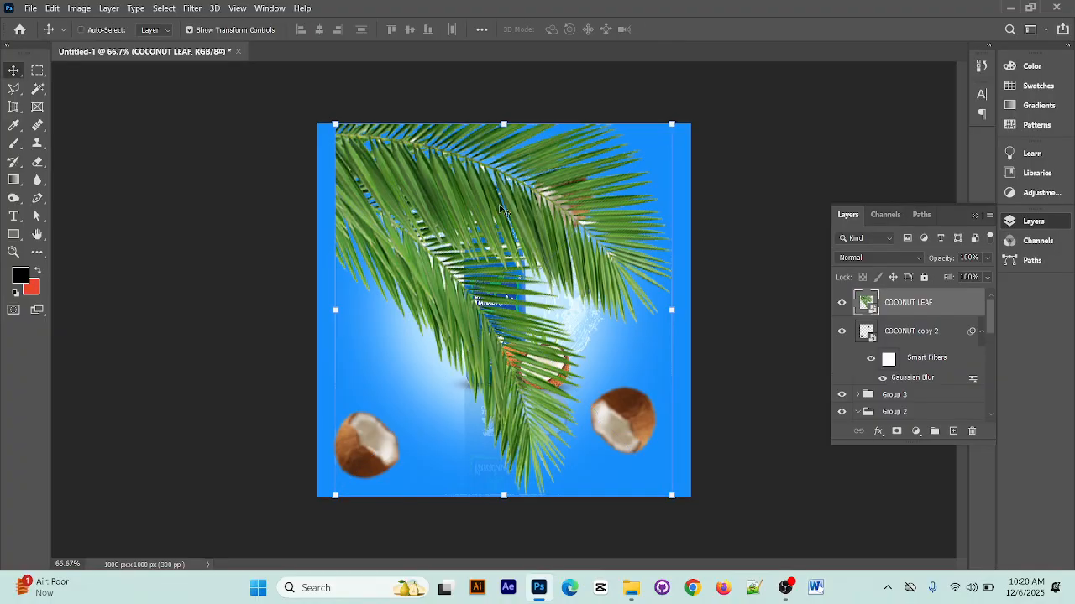
Scale the COCONUT LEAF layer to 13.18% and fit it into the canvas's upper-left corner at about X 212, Y 234 px
key(ctrl+t)
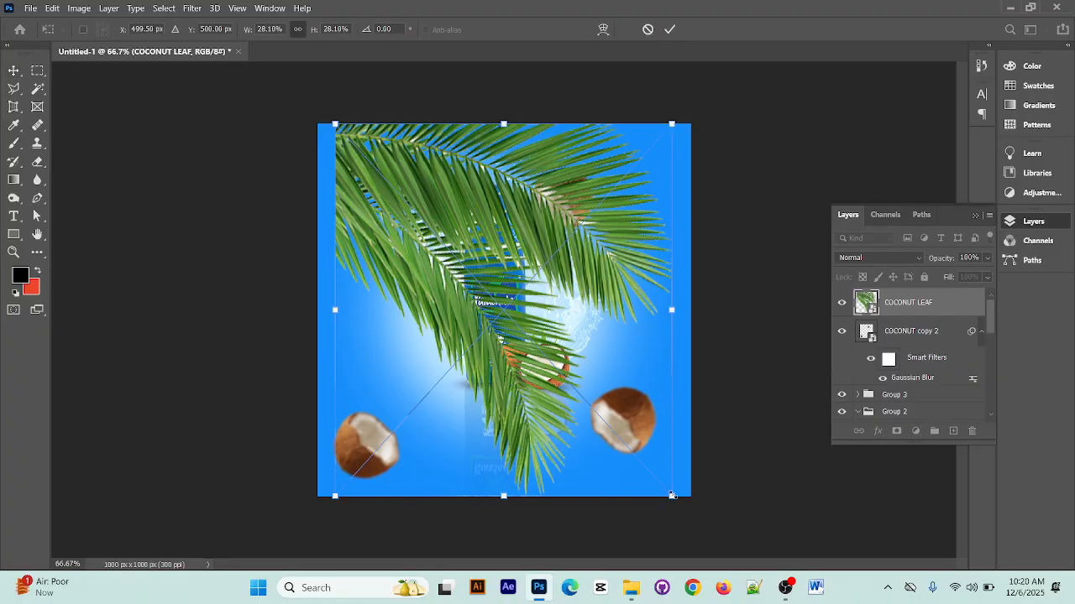
drag(672, 496, 598, 414)
drag(471, 325, 375, 235)
mouse_move(359, 172)
mouse_down()
mouse_move(362, 195)
mouse_move(359, 184)
mouse_up()
drag(505, 332, 476, 297)
drag(424, 209, 402, 185)
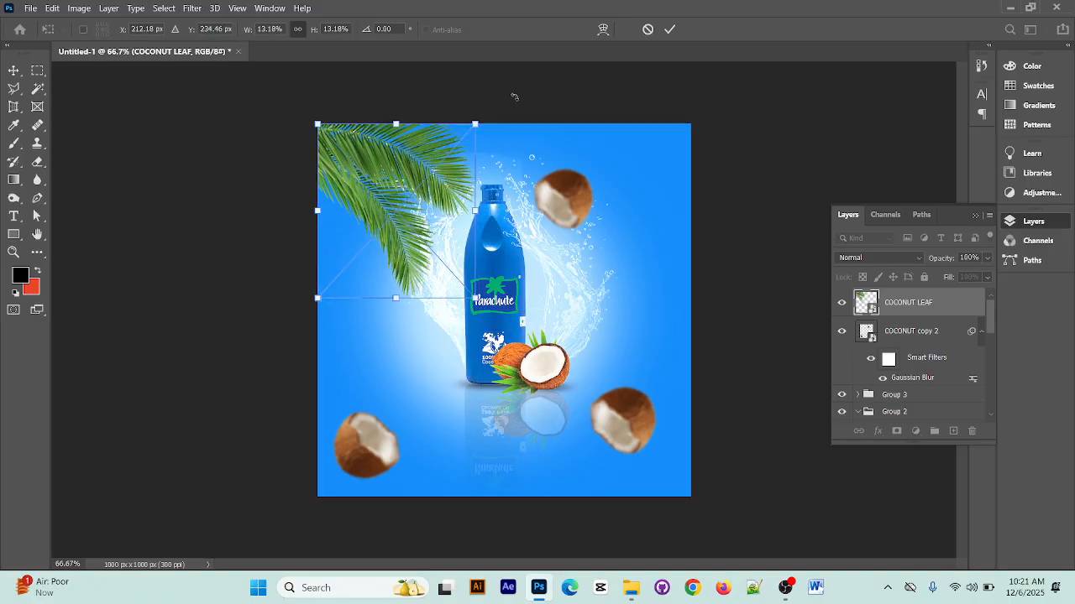
click(669, 30)
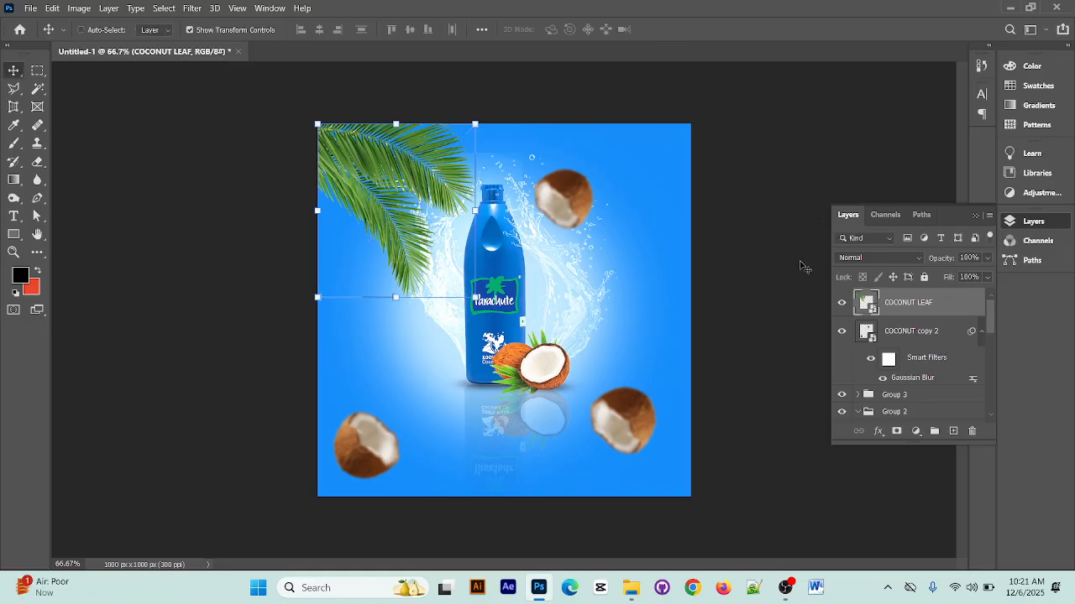
Apply Hue/Saturation to the COCONUT LEAF layer with Hue +21, Saturation +32 and slightly reduced Lightness
key(ctrl+u)
drag(537, 94, 799, 48)
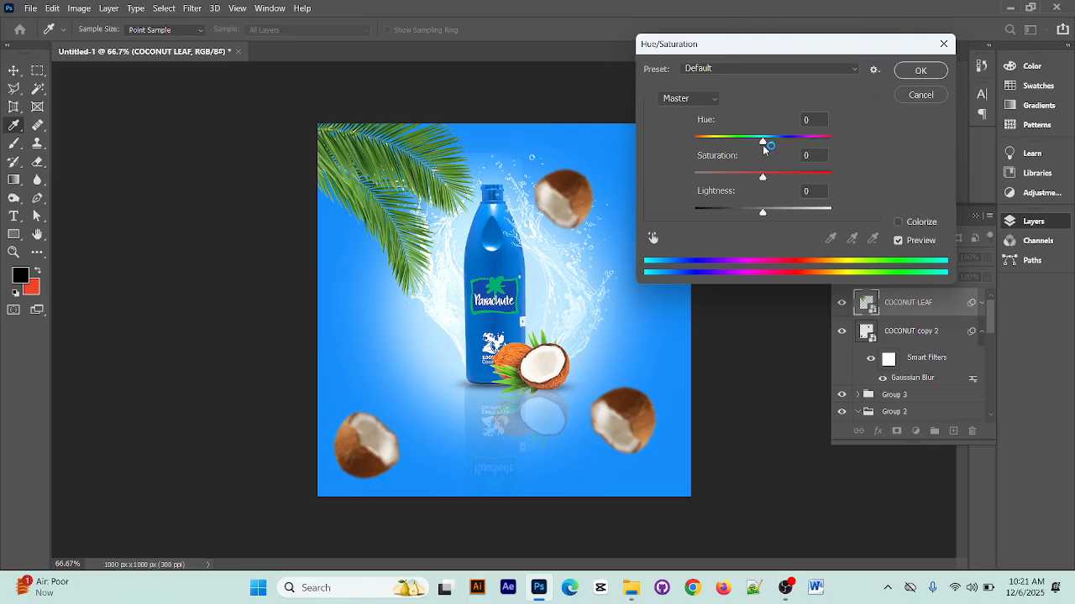
drag(763, 142, 786, 181)
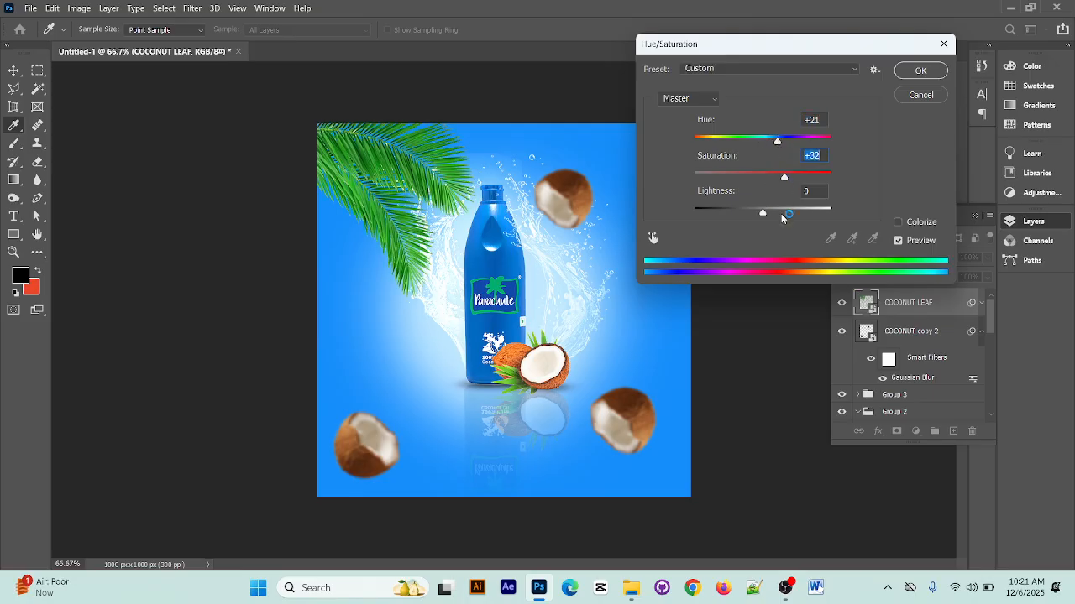
drag(763, 215, 759, 216)
click(927, 70)
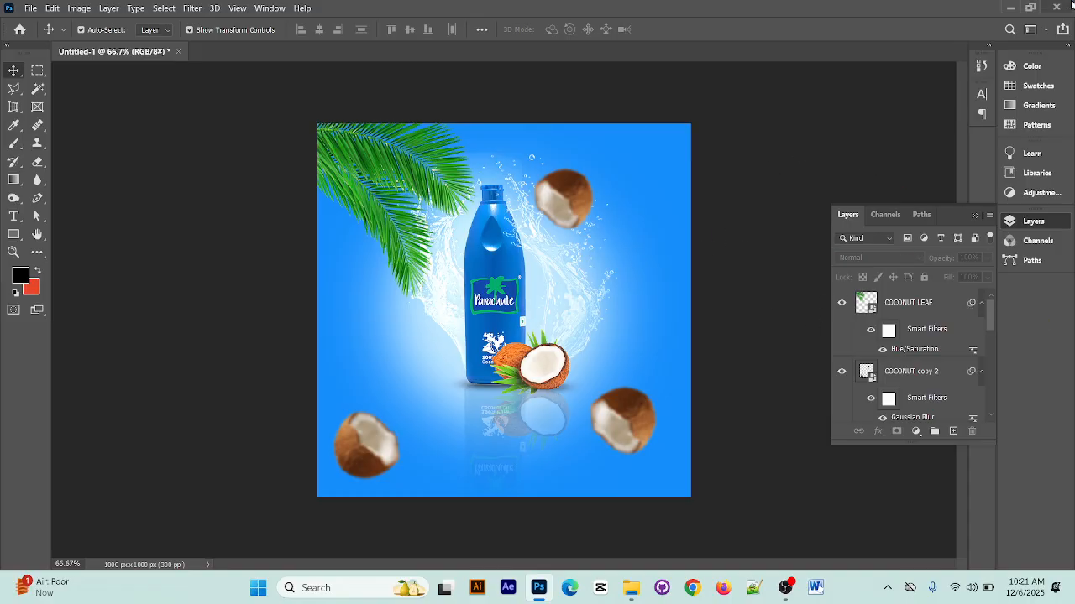
Place the SHINE image from New folder (2) above the leaf at 4.32% scale, with its light source in the canvas's upper-right corner
click(1010, 8)
drag(566, 236, 606, 290)
drag(690, 361, 696, 367)
drag(625, 263, 643, 234)
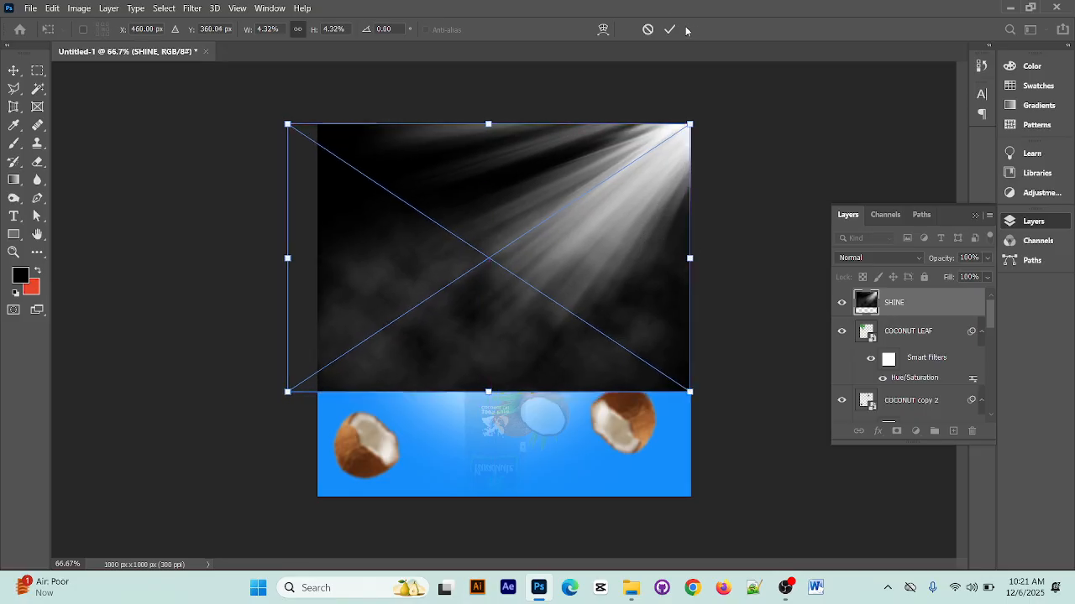
key(Return)
click(722, 133)
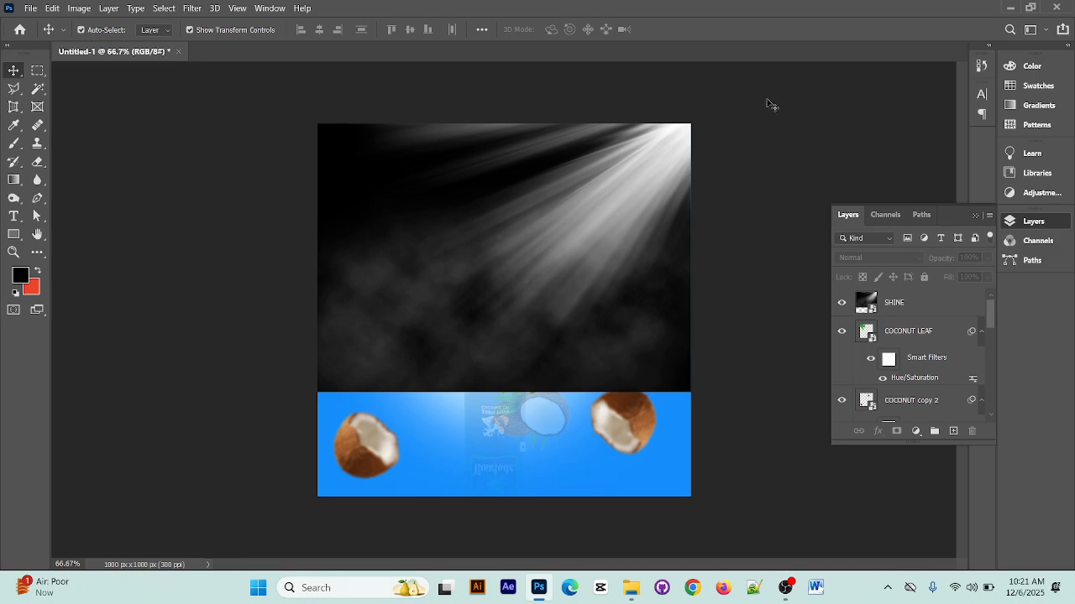
Set the SHINE layer's blend mode to Lighten and its opacity to 90%
click(578, 204)
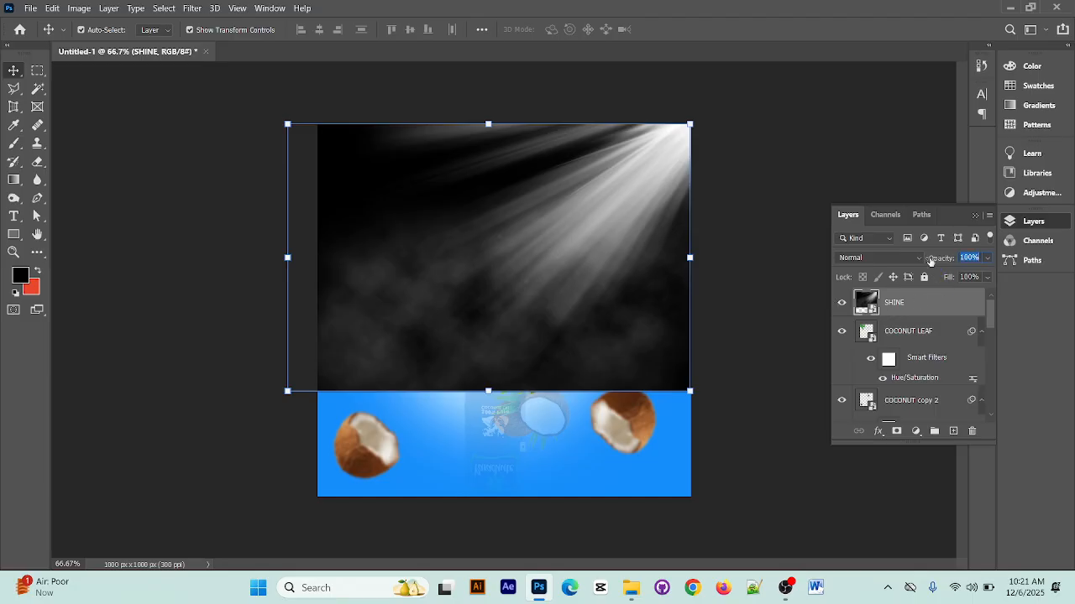
click(919, 258)
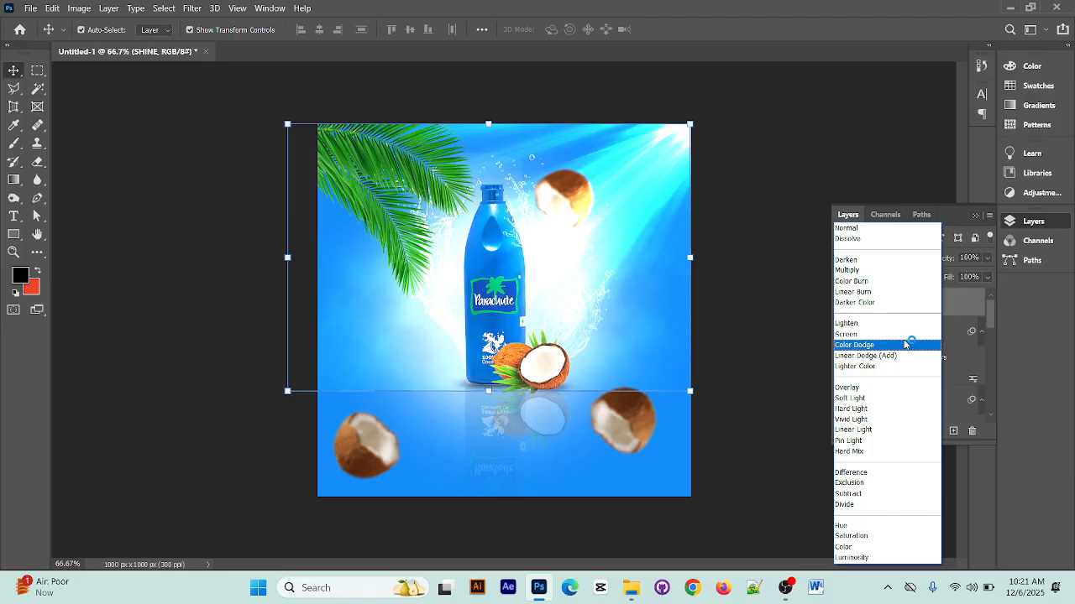
click(900, 324)
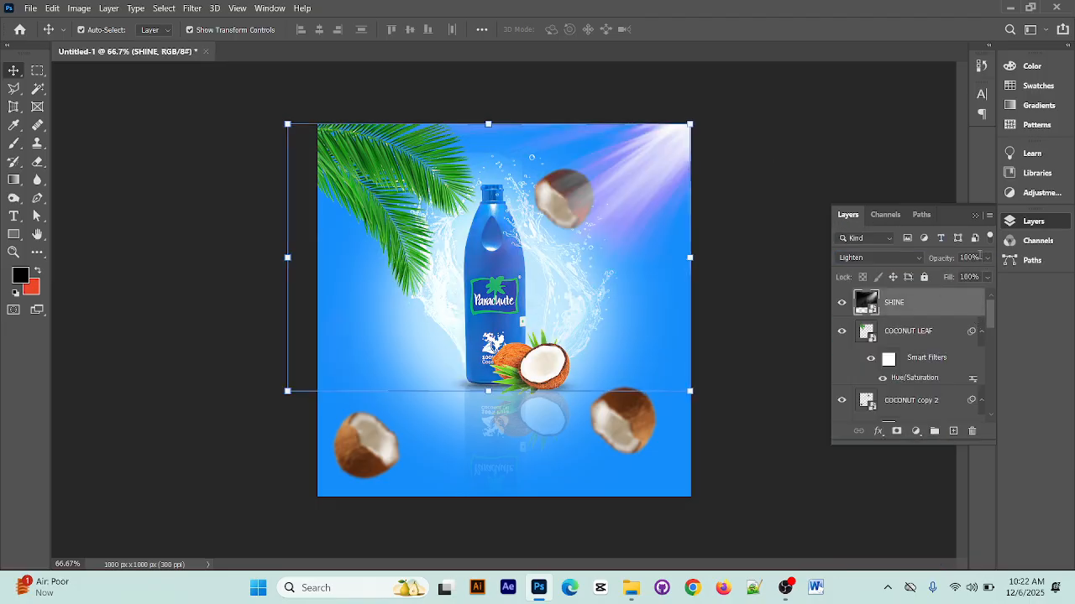
click(985, 259)
mouse_move(971, 275)
mouse_down()
mouse_move(952, 276)
mouse_move(981, 277)
mouse_up()
click(829, 133)
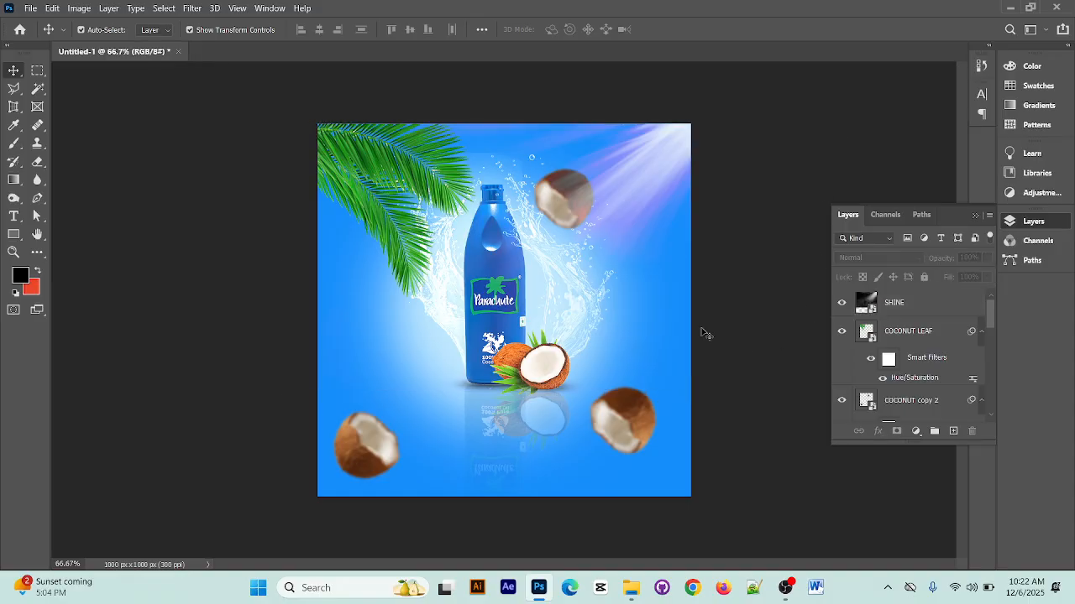
click(564, 190)
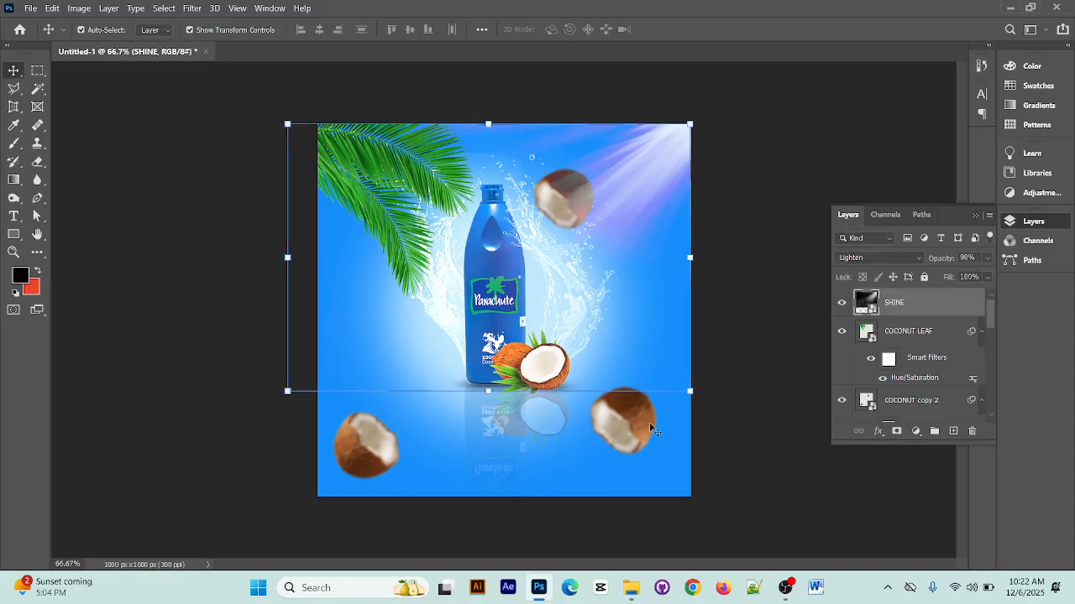
drag(649, 422, 642, 440)
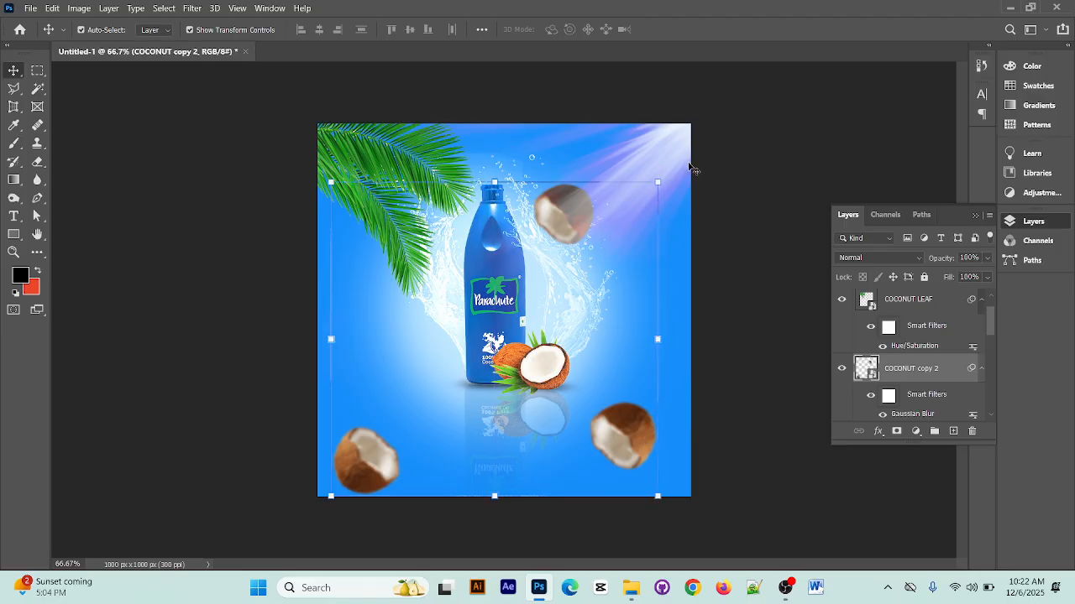
key(ctrl+z)
Change the SHINE layer's blend mode to Screen and its opacity to 64%
scroll(932, 357, up, 1)
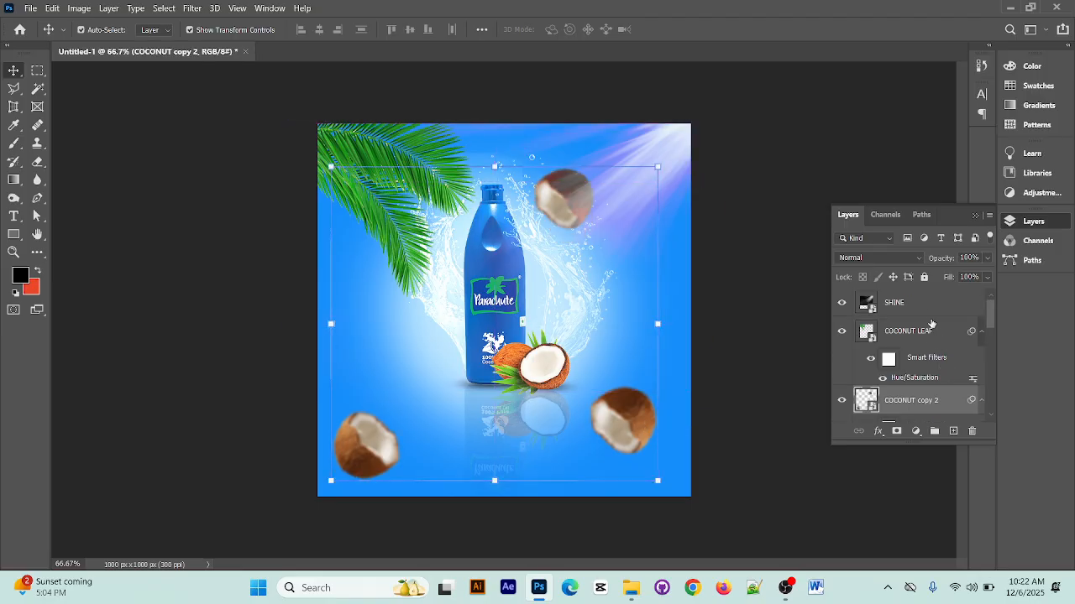
click(930, 303)
click(906, 258)
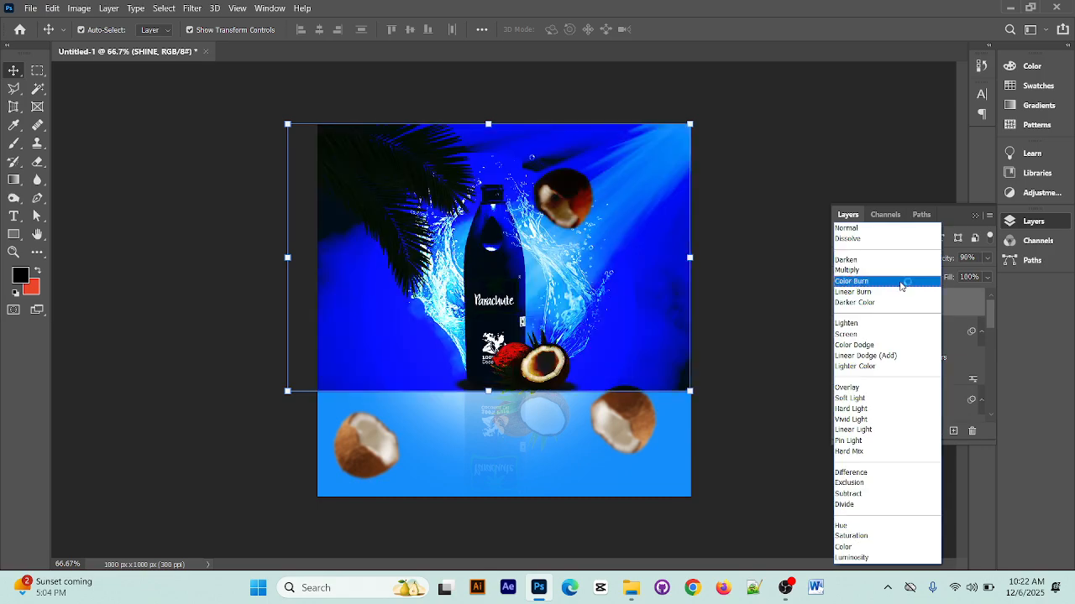
click(876, 337)
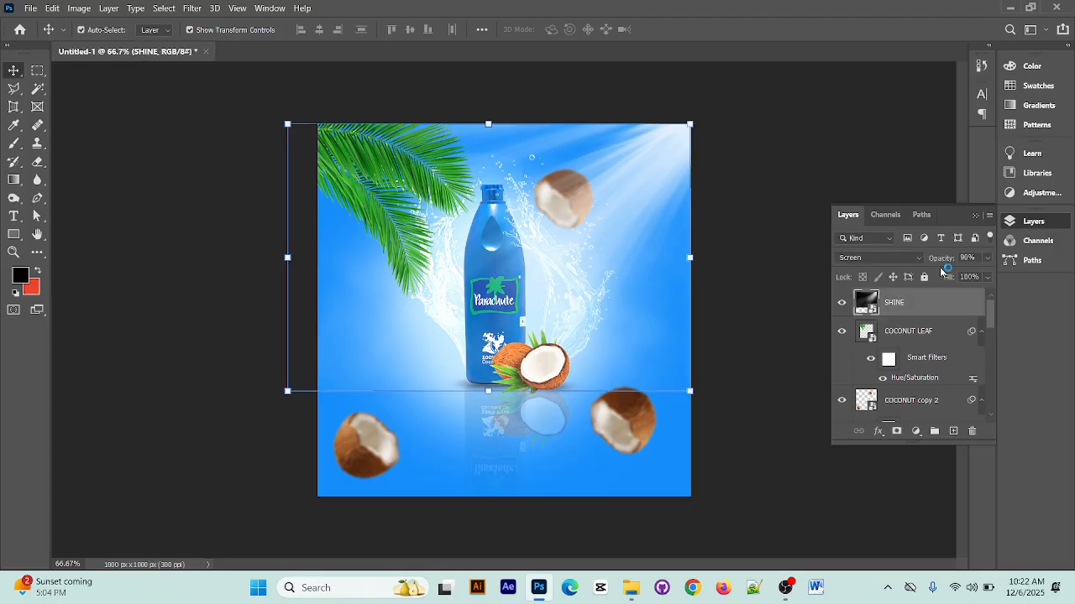
click(988, 260)
drag(979, 275, 963, 275)
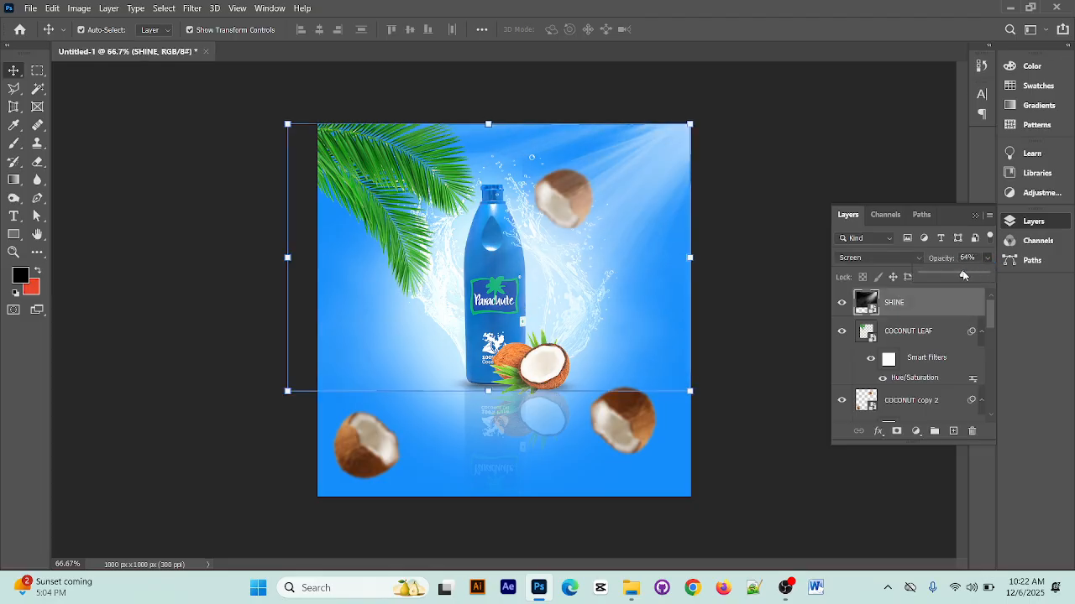
click(897, 168)
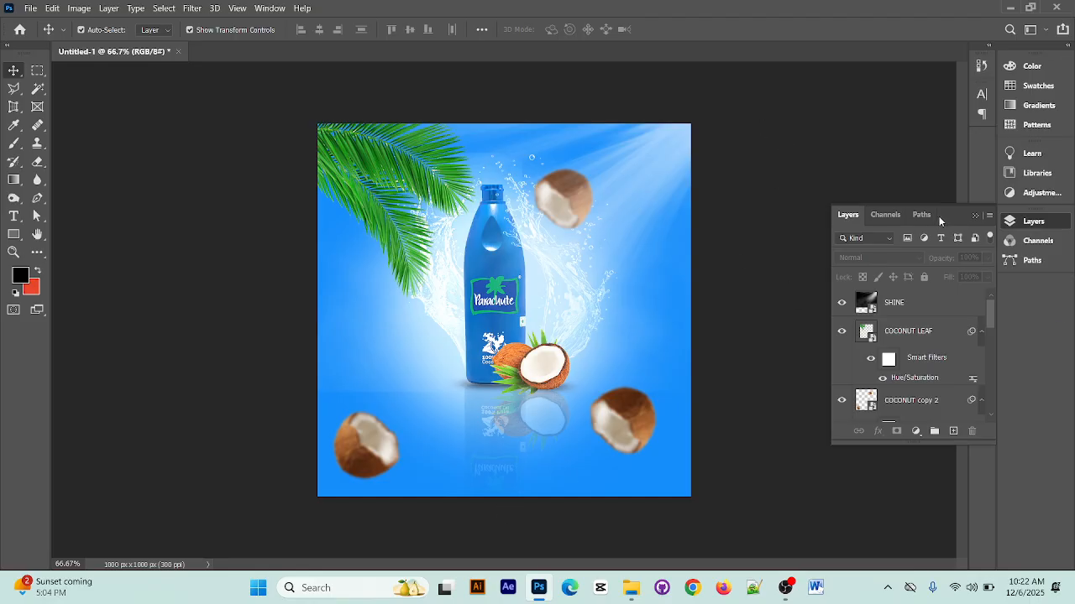
click(1010, 8)
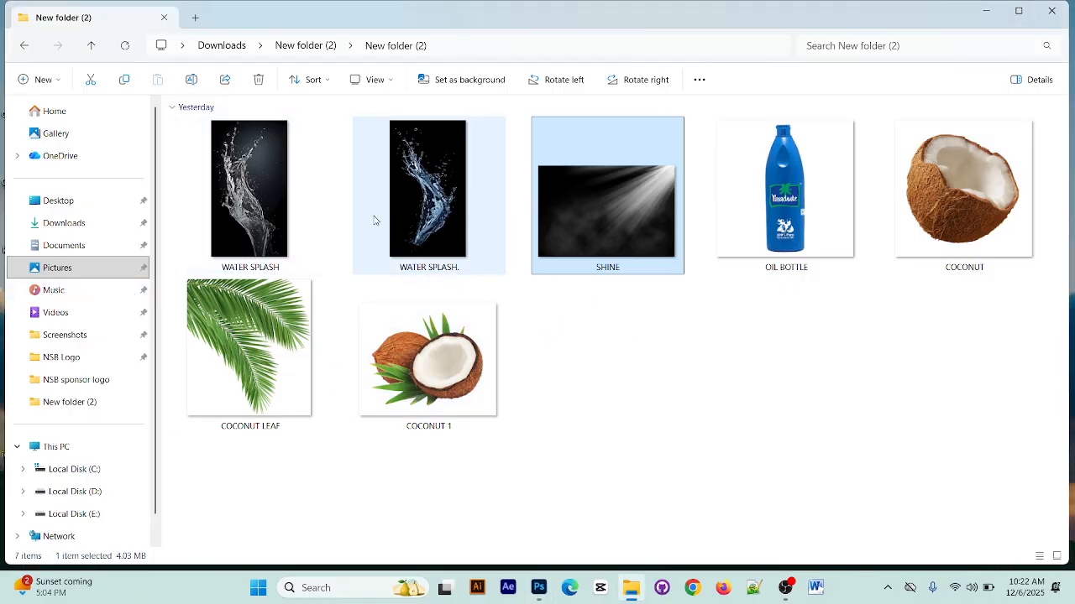
click(1018, 10)
click(943, 76)
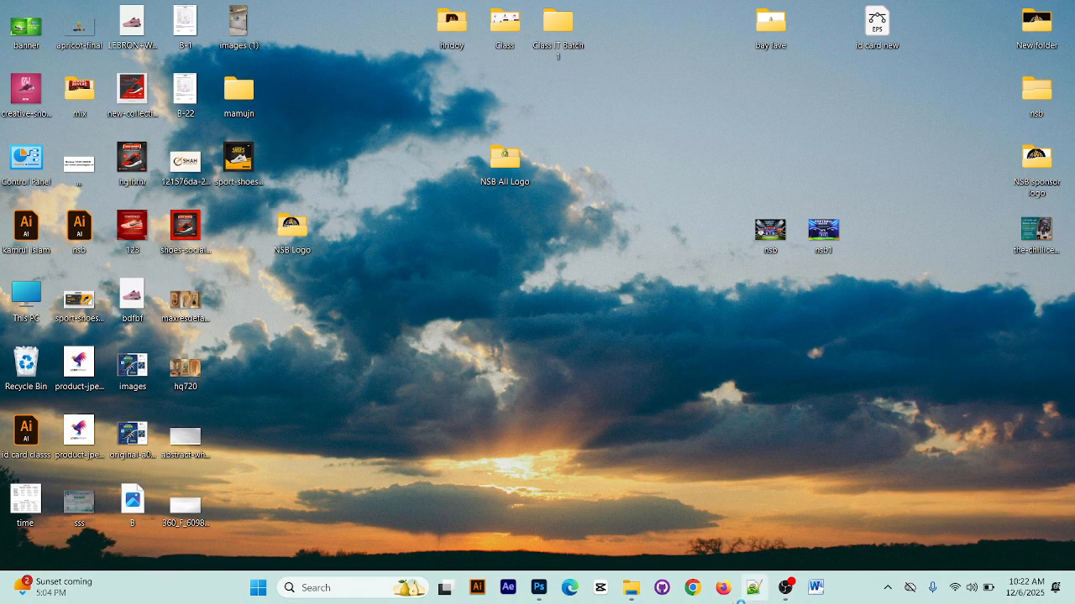
click(539, 588)
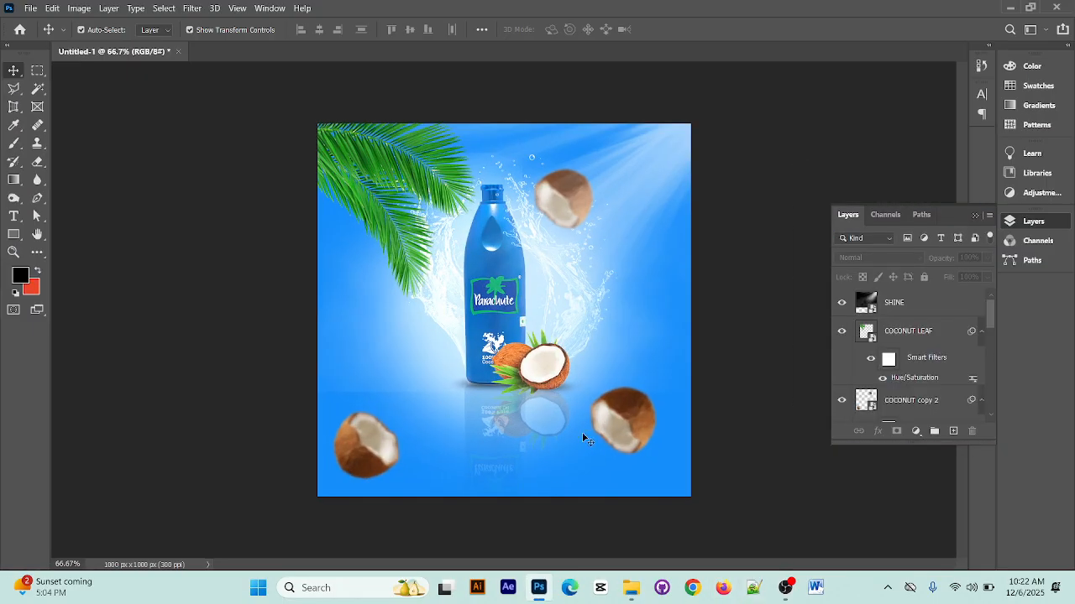
Enlarge the COCONUT copy 2 layer slightly from its upper-left corner, spreading the blurred coconuts toward the canvas's lower-right corner
click(633, 435)
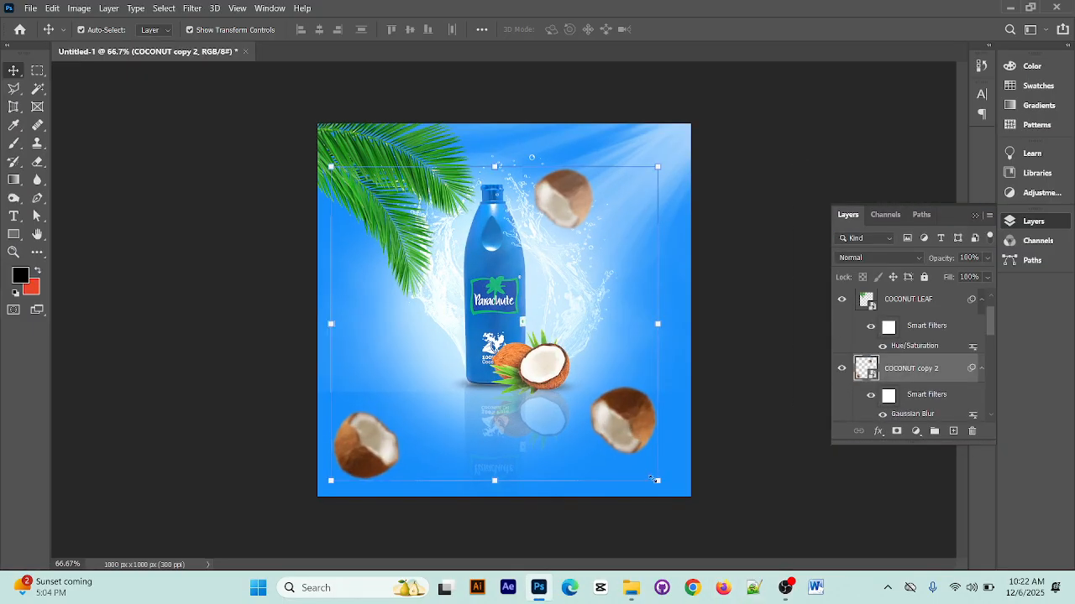
click(657, 481)
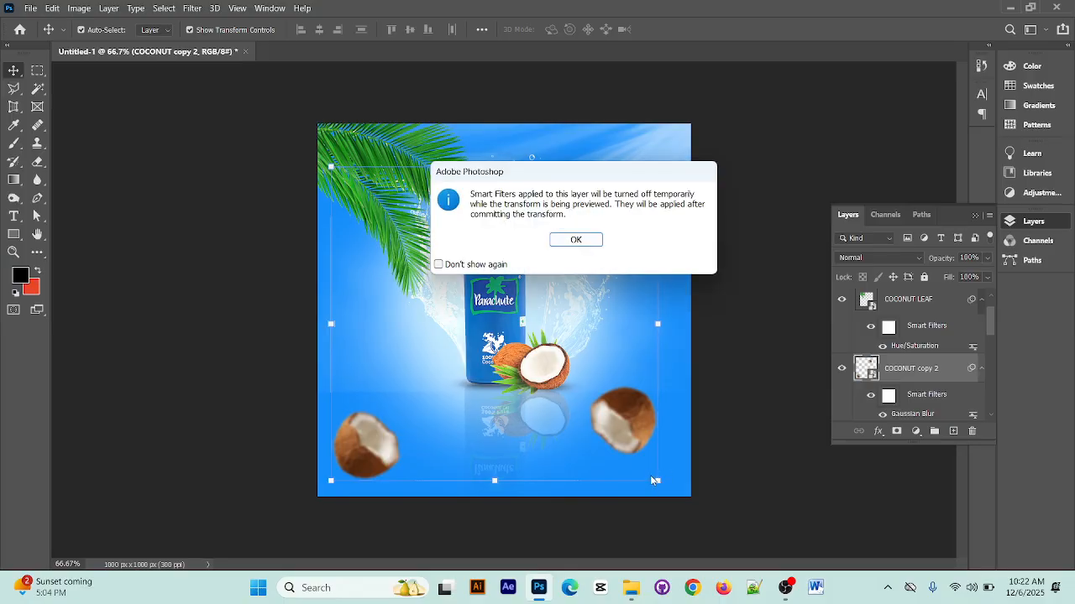
click(594, 240)
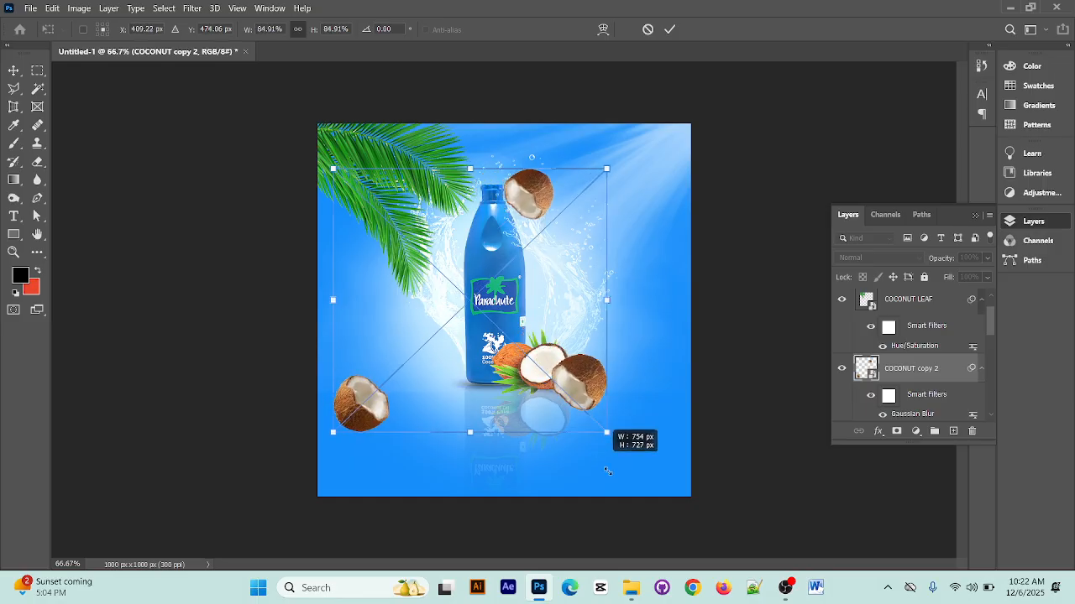
mouse_move(651, 515)
mouse_down()
mouse_move(672, 533)
mouse_move(657, 504)
mouse_move(663, 512)
mouse_up()
click(670, 28)
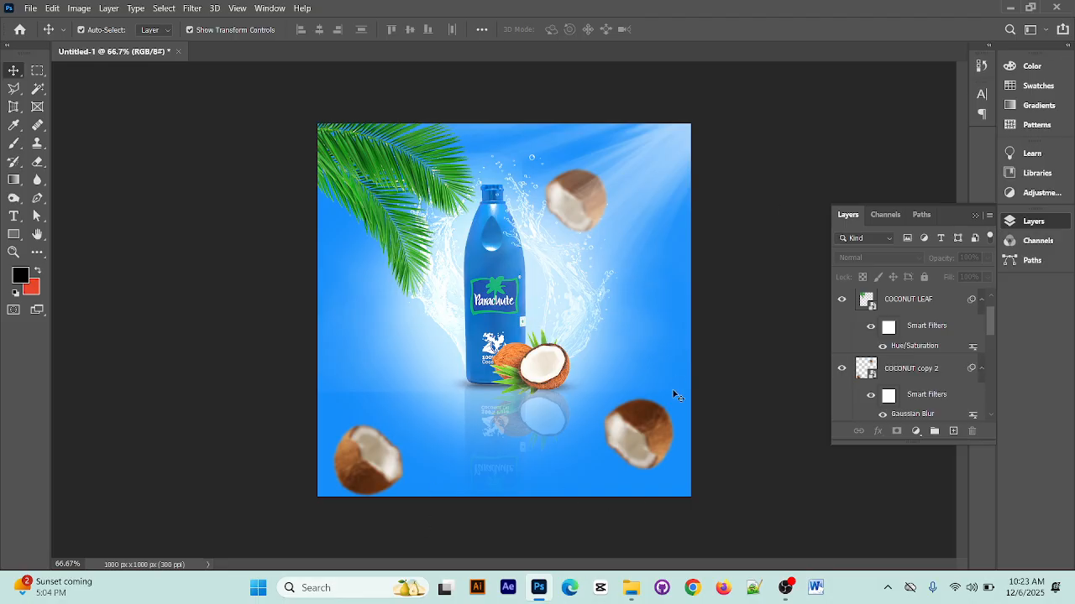
Hide and reshow the COCONUT copy 2 layer to check which coconuts it contains
scroll(894, 334, down, 2)
click(574, 202)
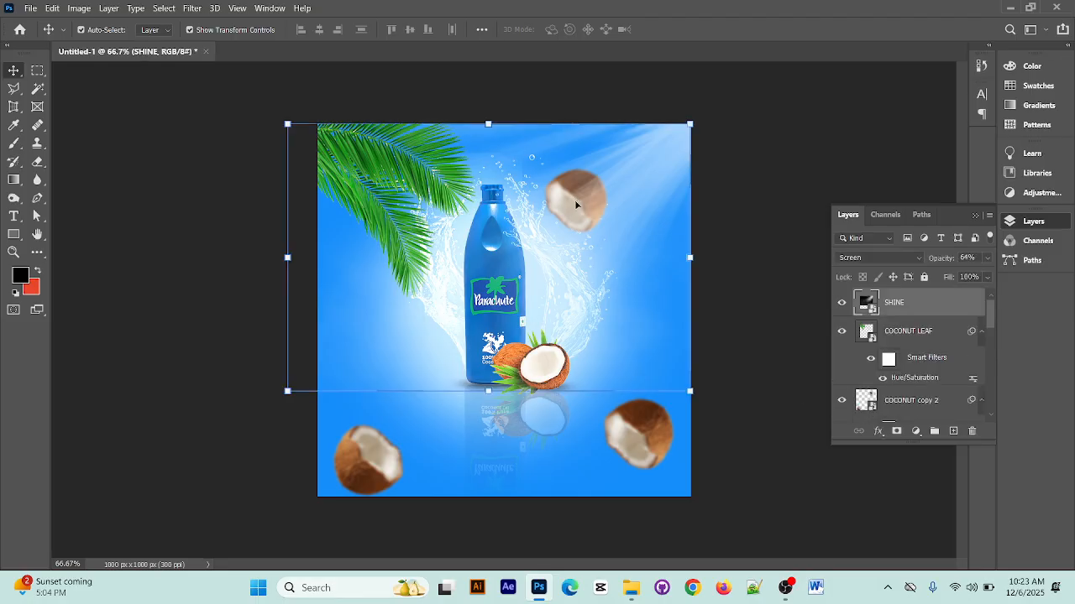
scroll(897, 354, down, 1)
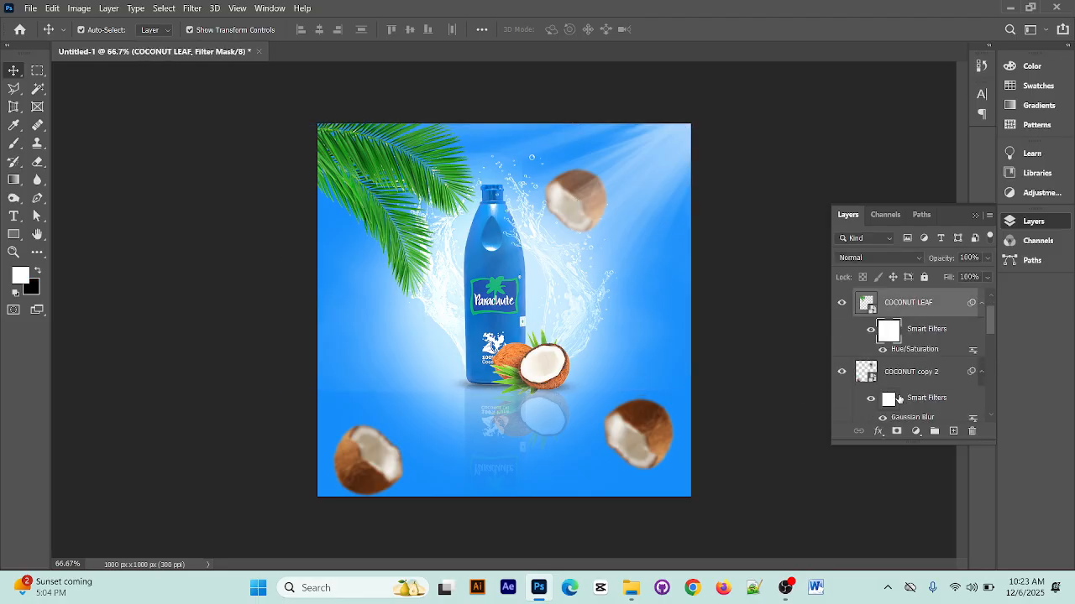
click(891, 369)
click(838, 373)
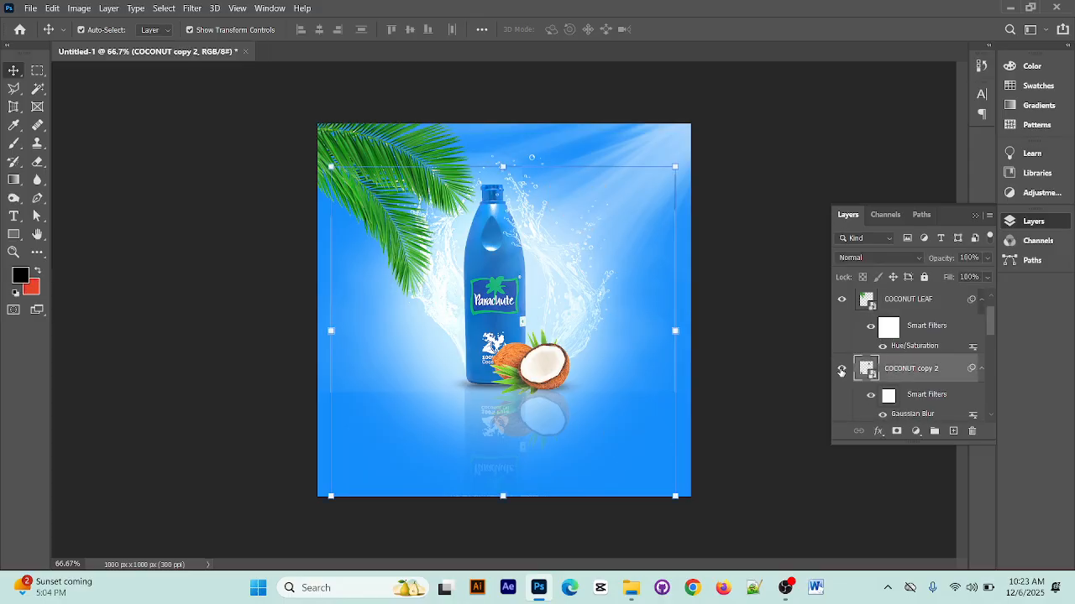
click(838, 373)
right_click(898, 371)
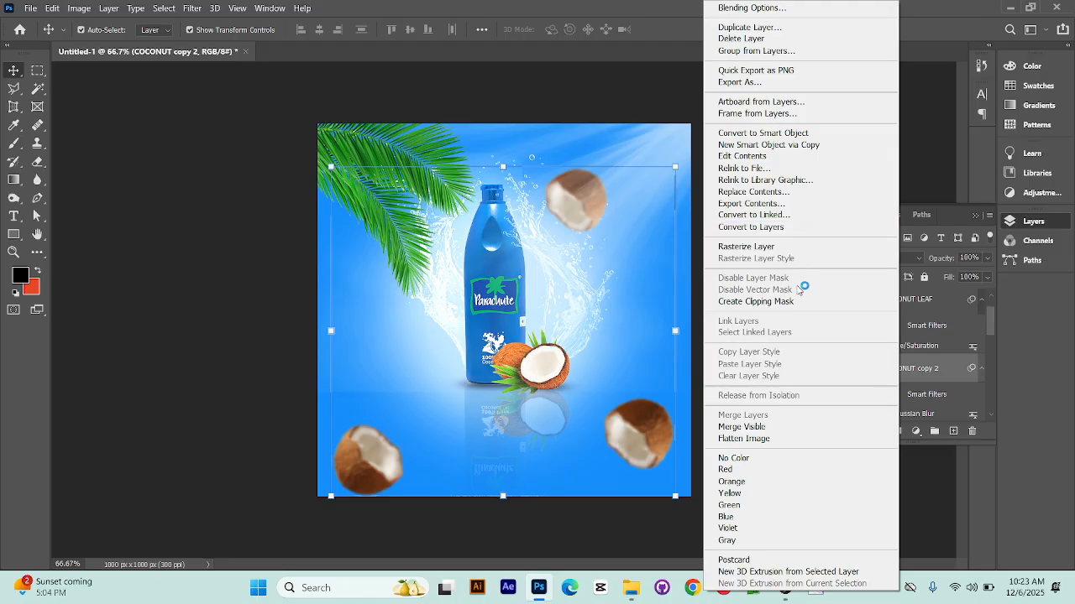
click(778, 429)
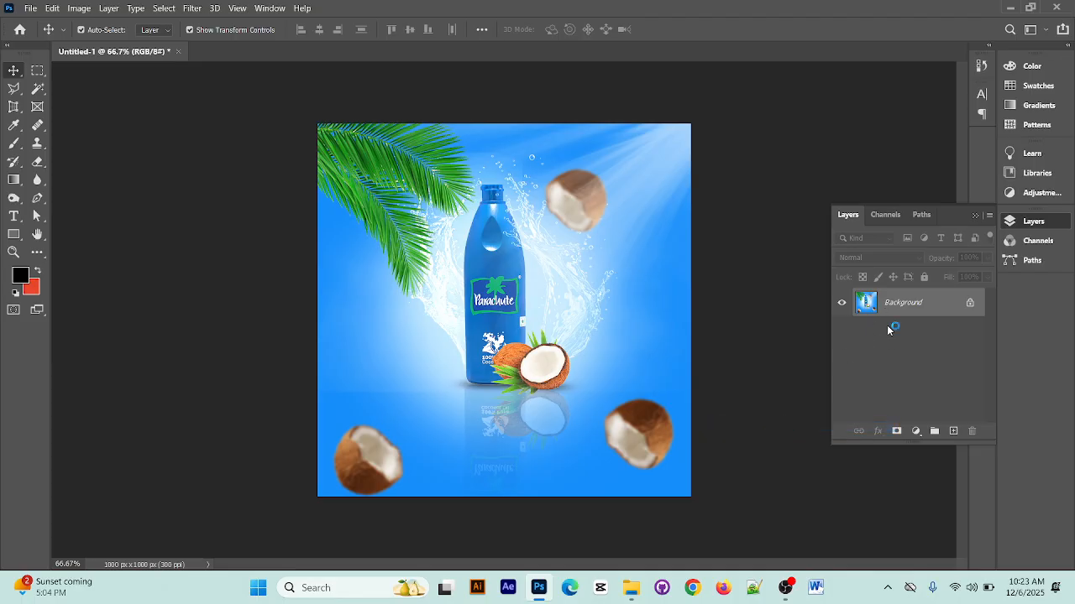
key(ctrl+z)
scroll(915, 338, up, 1)
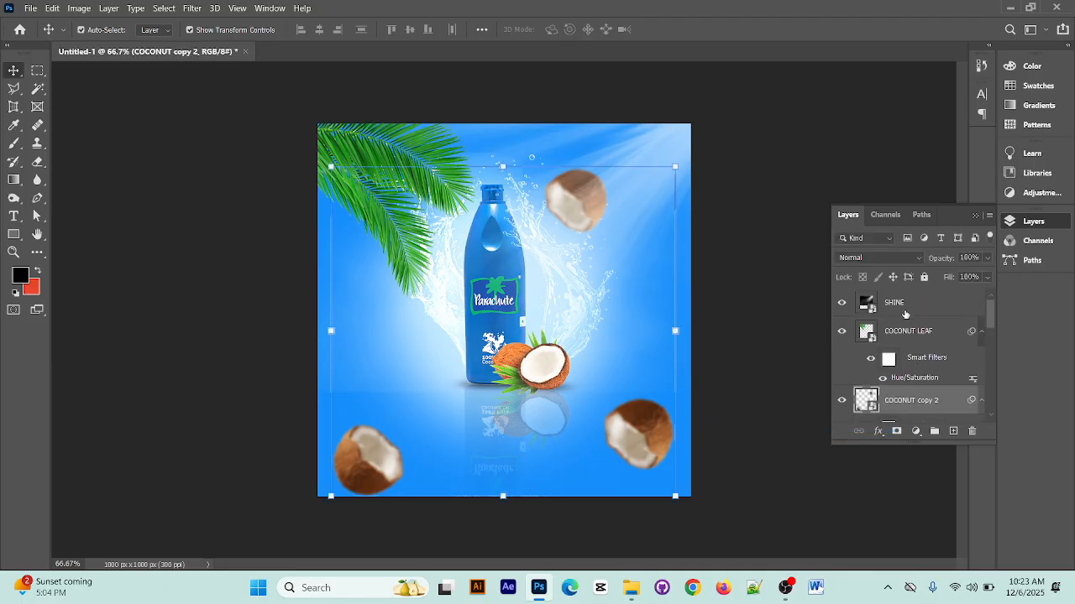
click(905, 314)
click(843, 212)
click(833, 186)
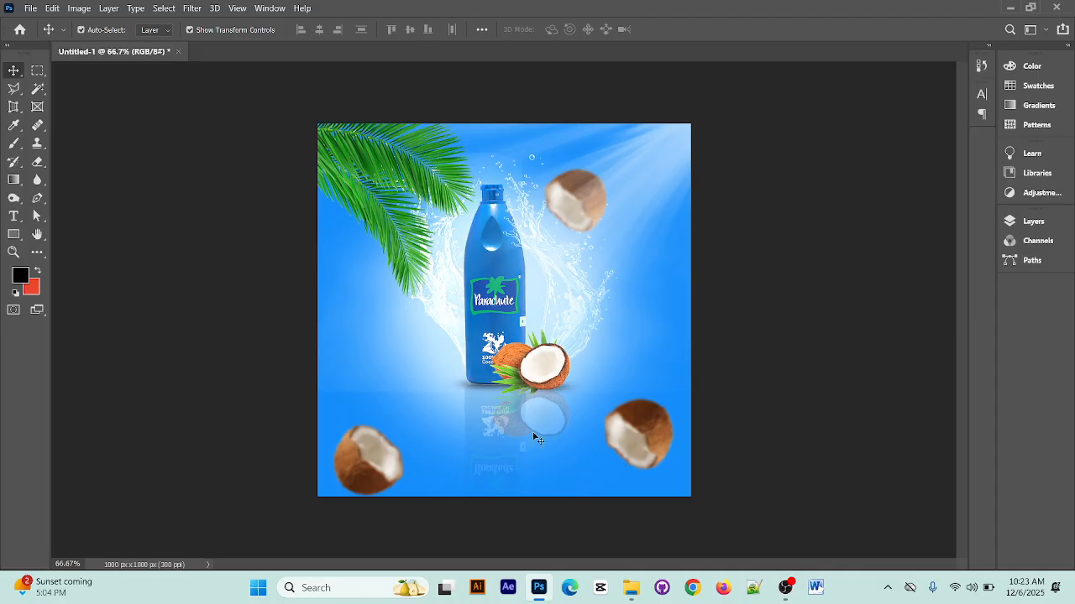
Switch to the desktop and look through the Class folder's subfolders Adobe file, New folder (4) and New folder for a water image
click(1011, 8)
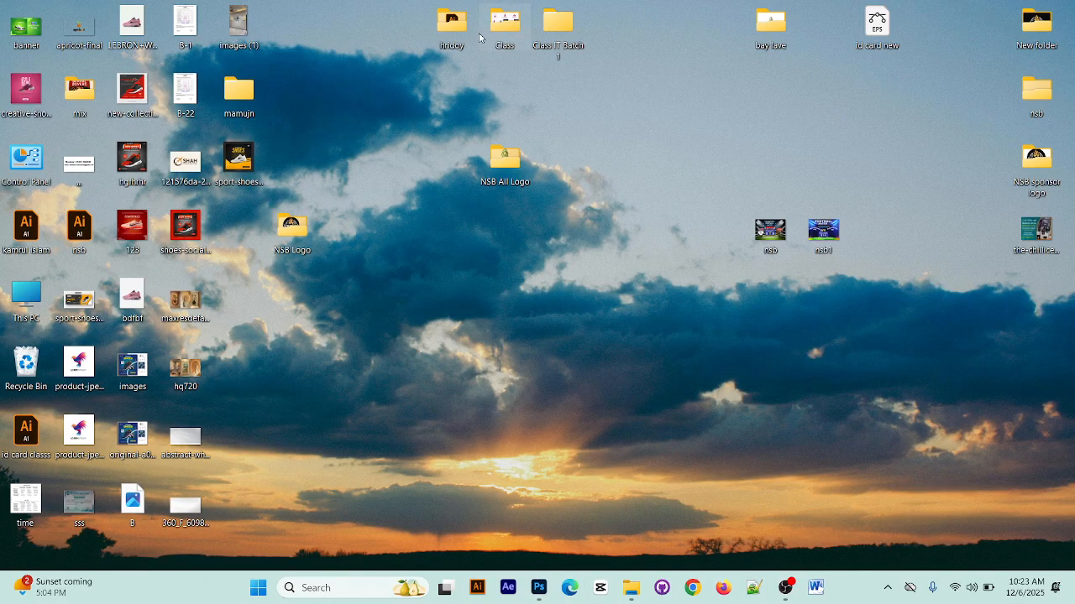
double_click(507, 32)
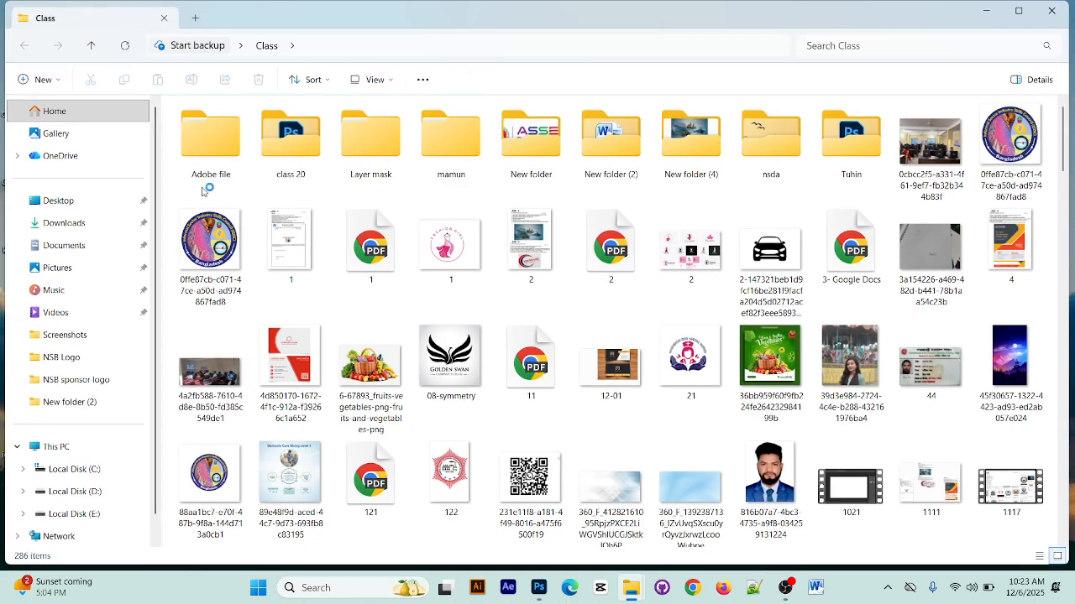
double_click(188, 172)
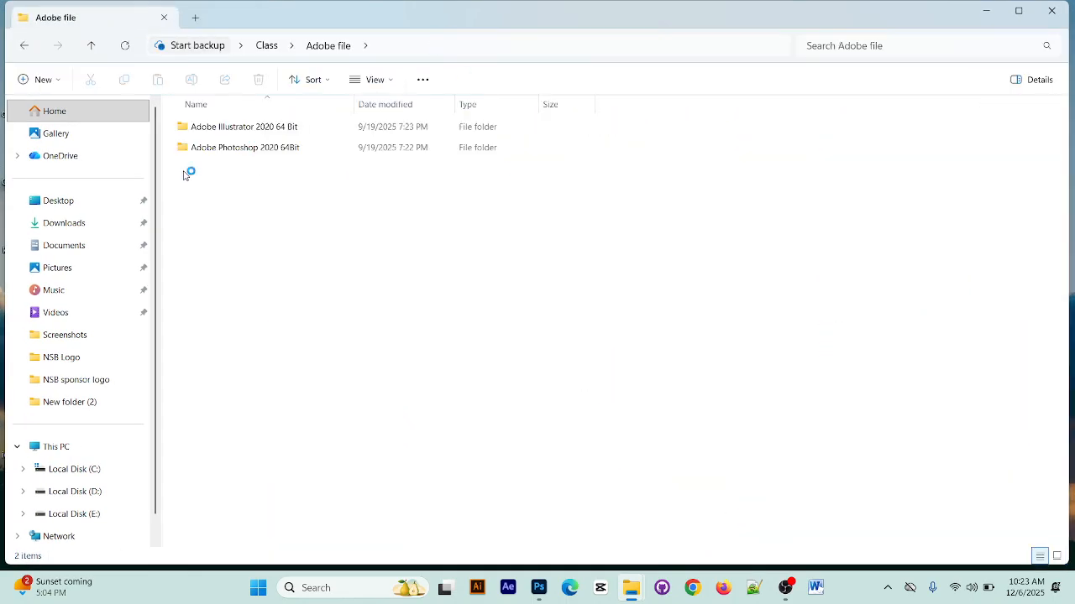
click(92, 45)
double_click(681, 138)
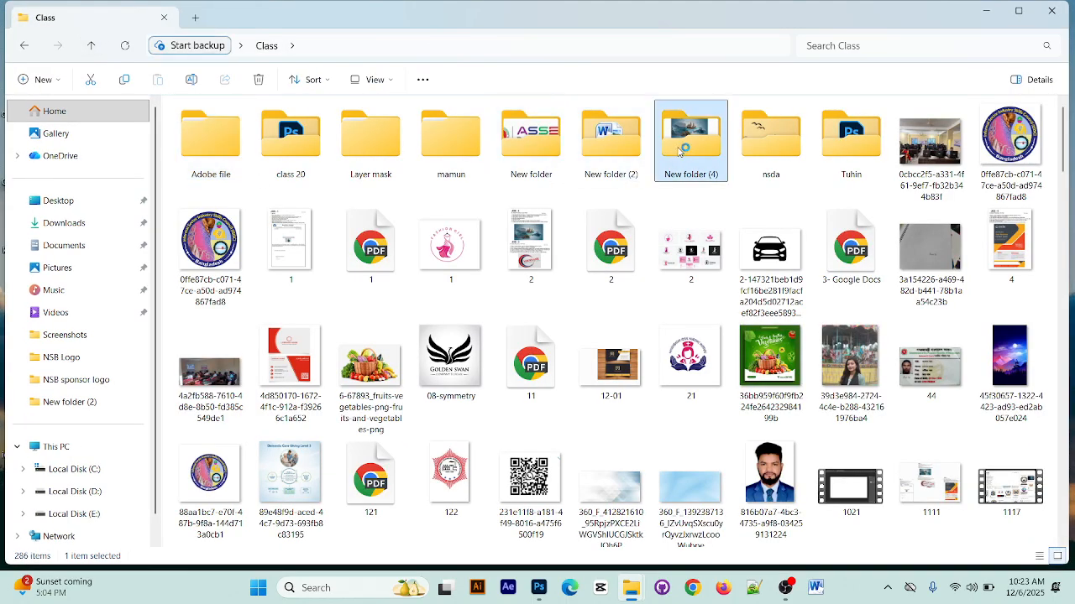
click(90, 45)
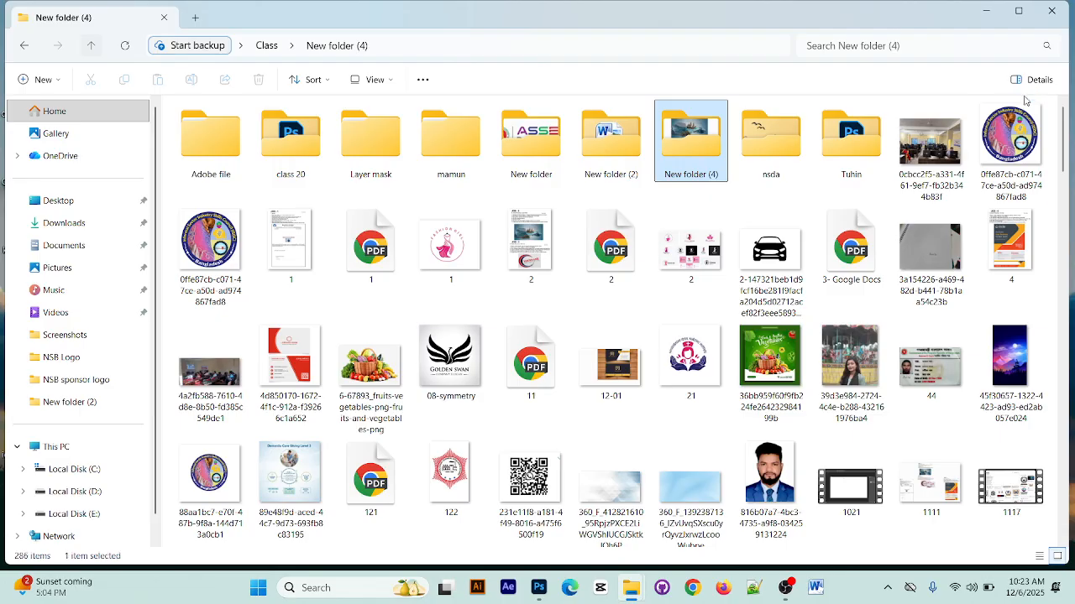
double_click(529, 149)
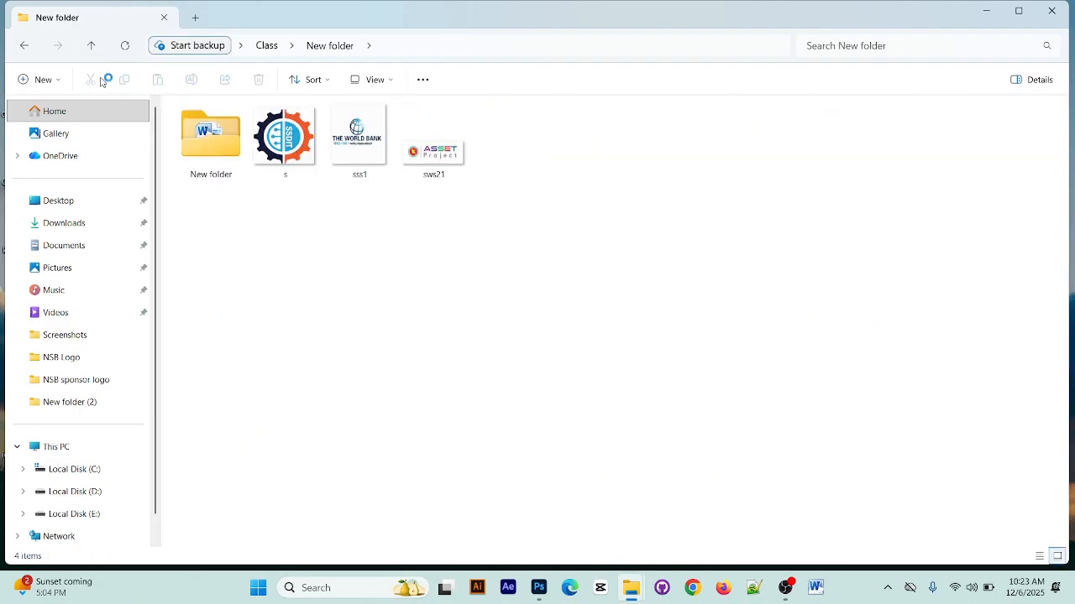
click(90, 45)
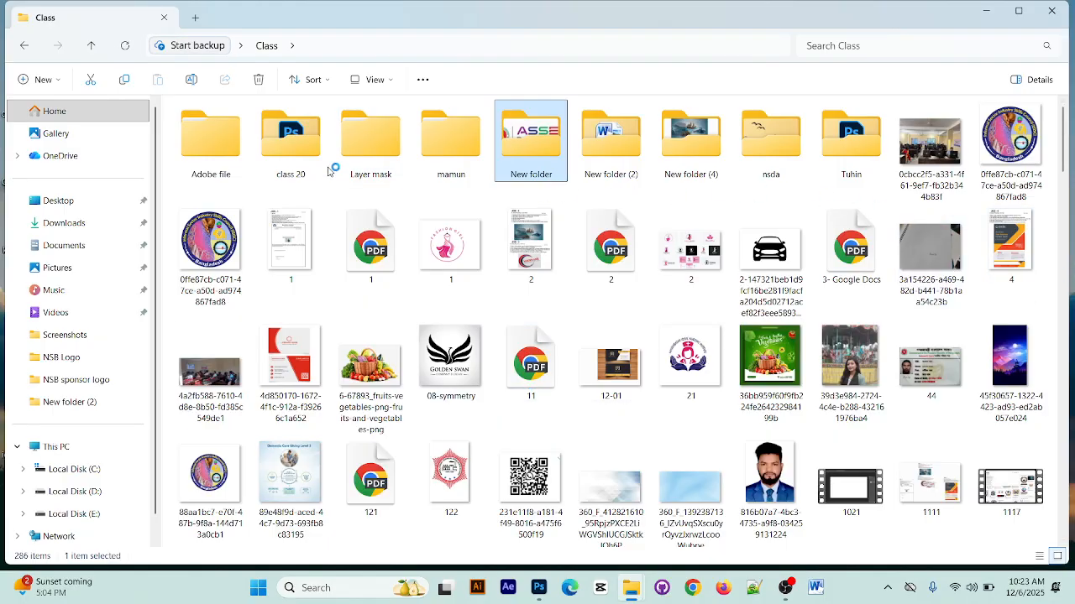
Open the Layer mask folder in Class, show its contents as large thumbnails, and open folder 1
double_click(366, 160)
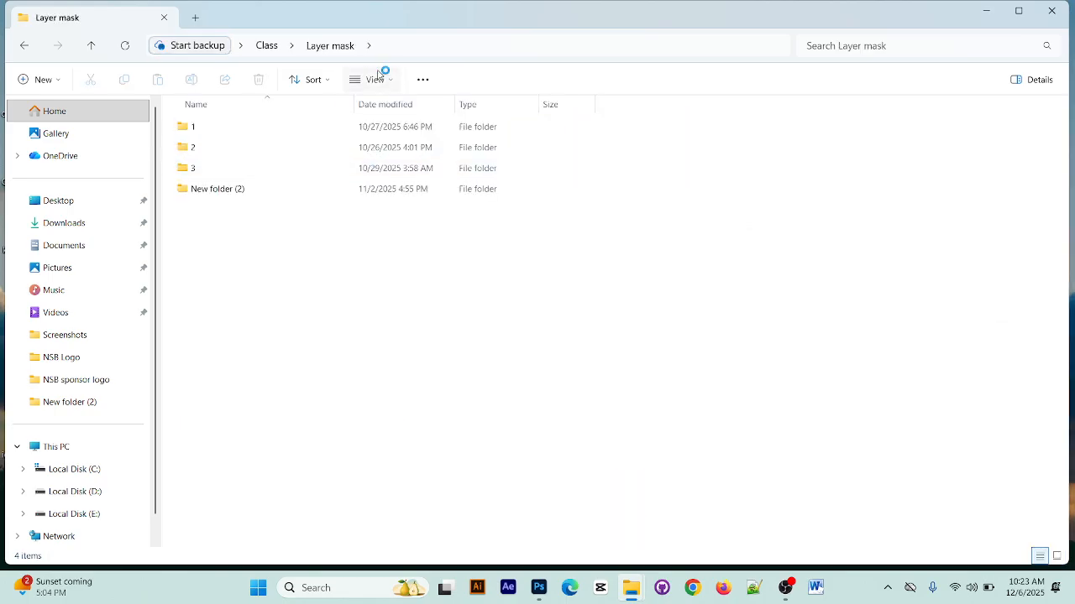
click(378, 77)
click(392, 110)
click(274, 204)
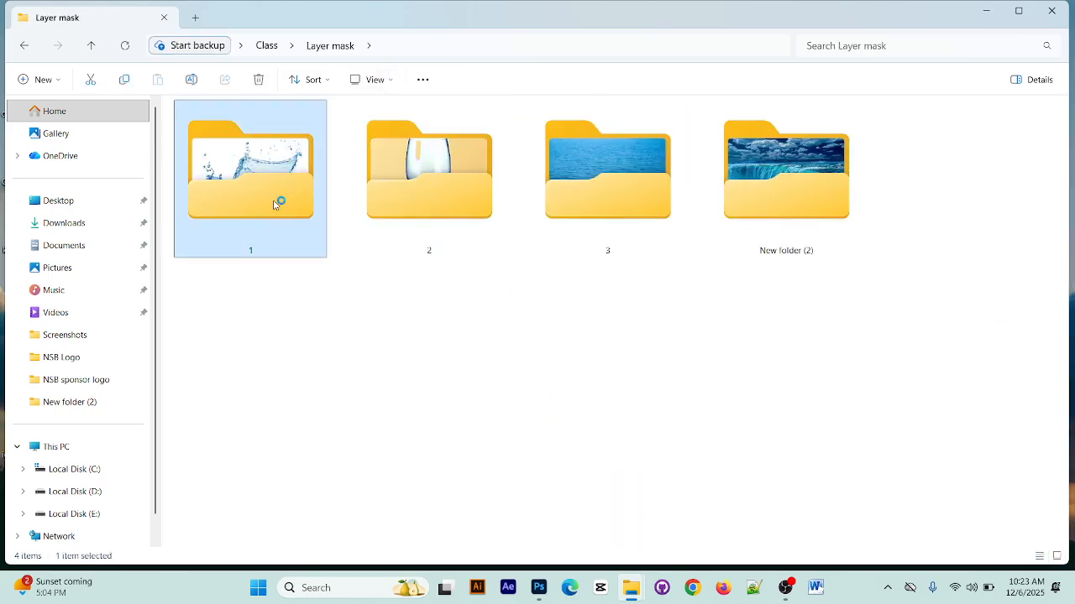
double_click(274, 204)
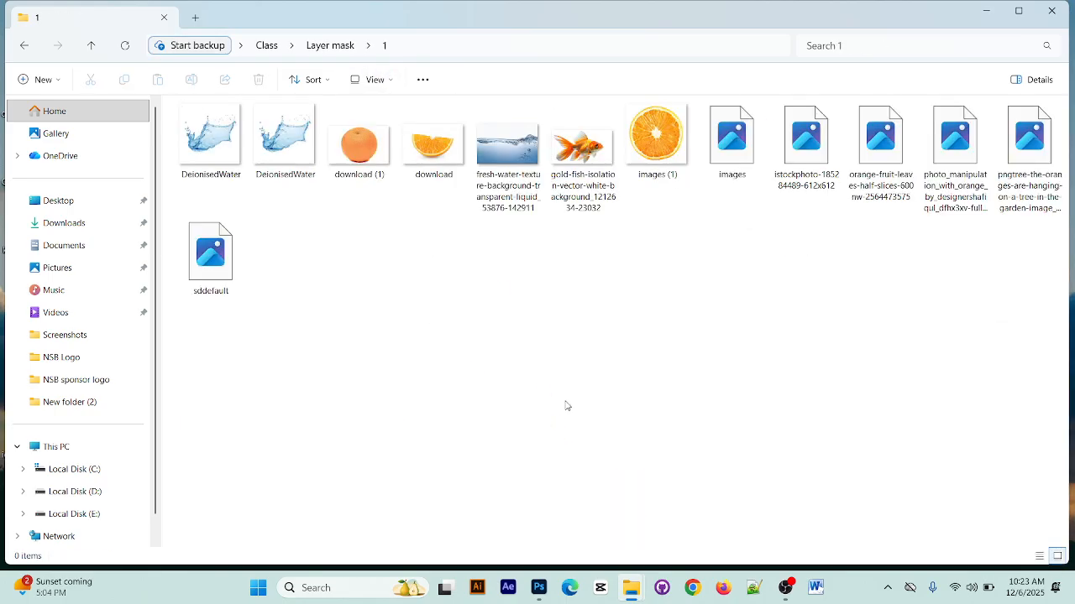
Place the fresh-water-texture-background image in the design at 32.04% scale, covering the lower part of the canvas at about X 510, Y 673 px
click(508, 183)
drag(505, 168, 555, 435)
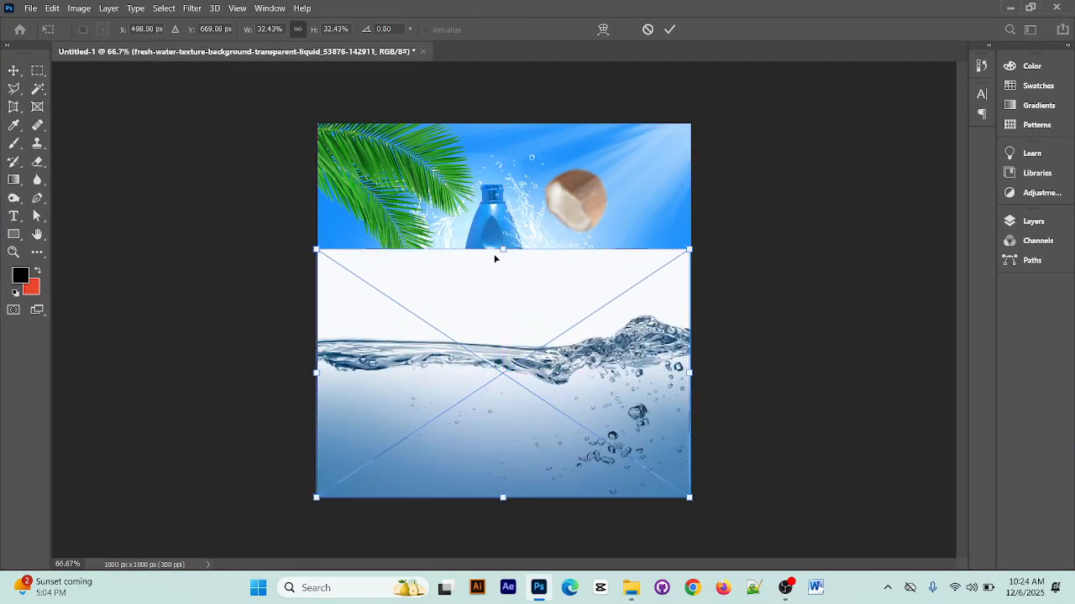
mouse_move(501, 246)
mouse_down()
mouse_move(501, 331)
mouse_move(501, 243)
mouse_move(502, 259)
mouse_up()
drag(686, 258, 691, 252)
click(677, 31)
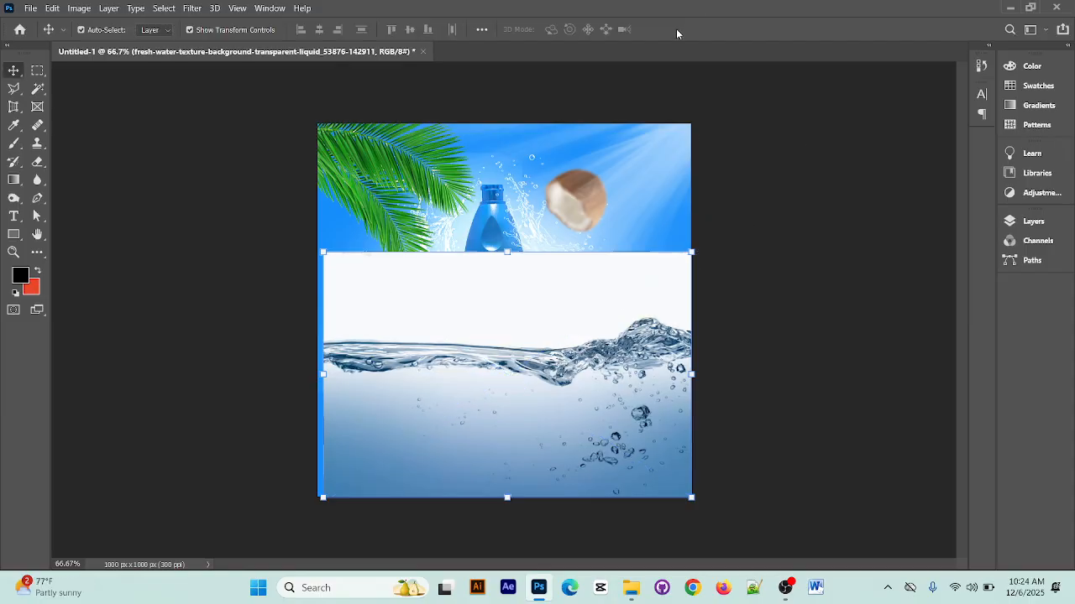
Distort the fresh-water layer into a flat band across the canvas bottom, about 32.77% wide and 15.53% high at X 498, Y 842 px
click(1034, 222)
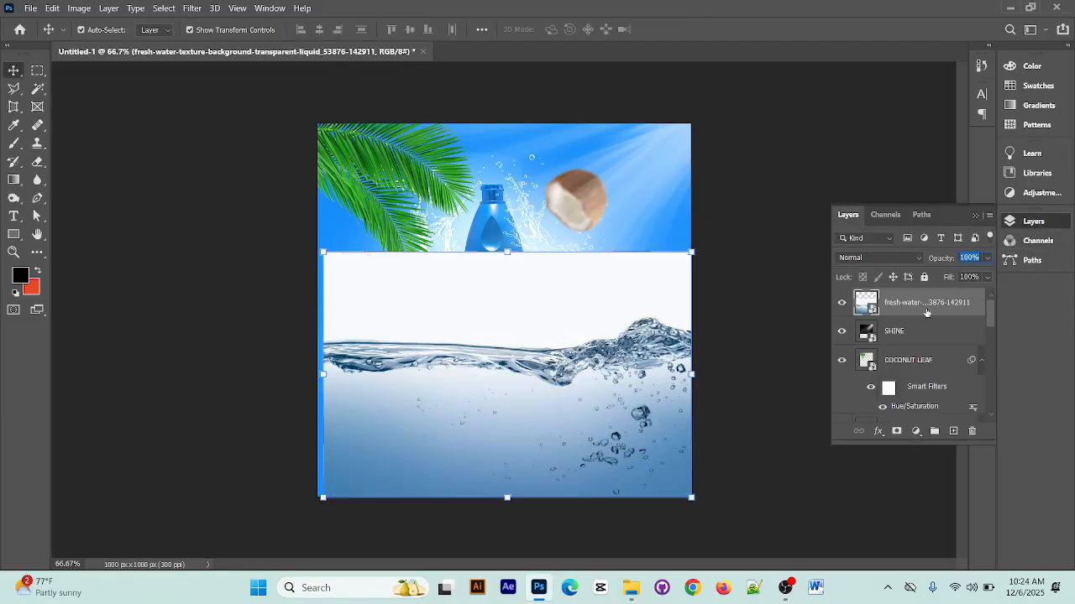
key(ctrl+t)
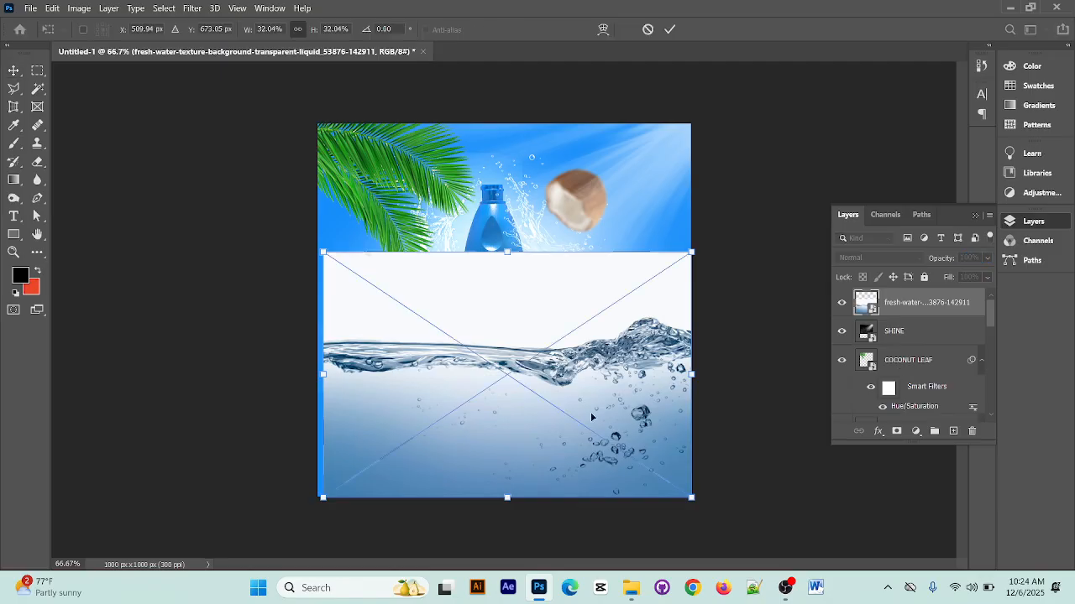
right_click(577, 288)
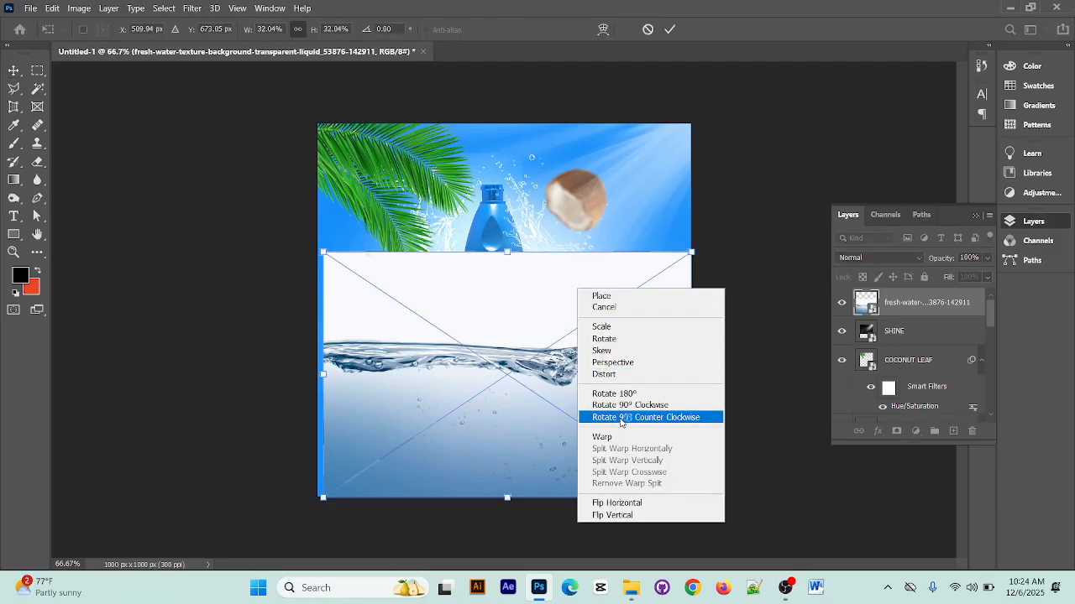
click(623, 374)
drag(692, 254, 689, 369)
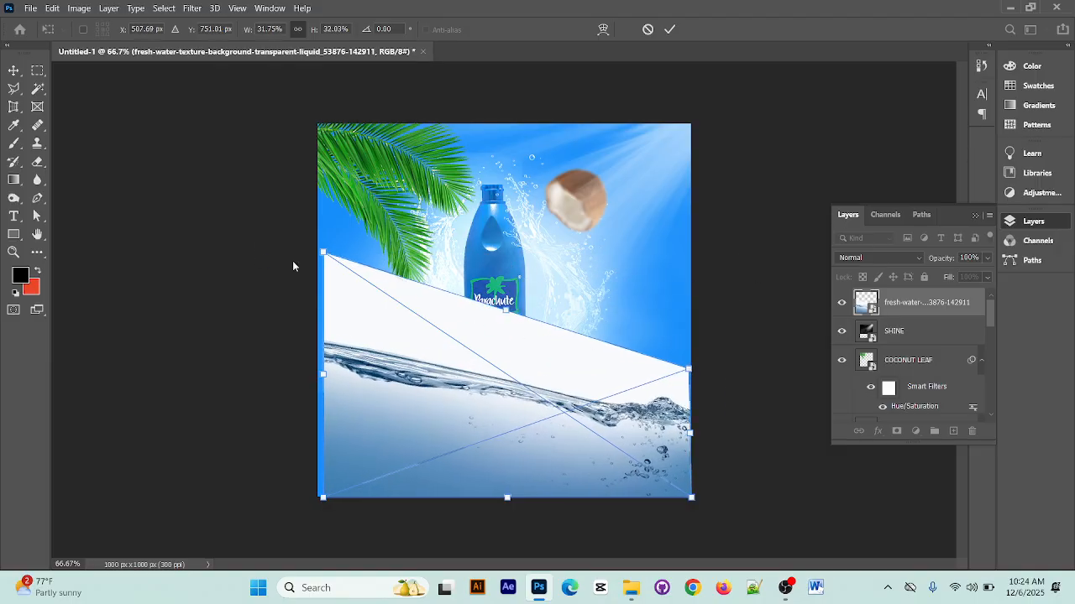
drag(323, 252, 317, 379)
drag(324, 501, 315, 497)
mouse_move(685, 372)
mouse_down()
mouse_move(697, 425)
mouse_move(689, 379)
mouse_up()
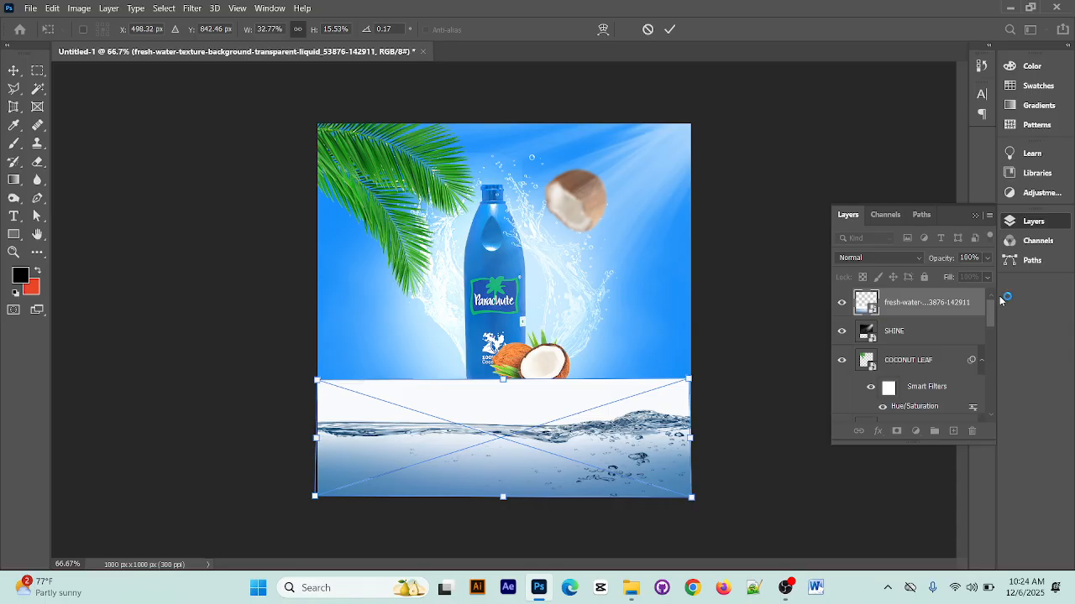
Set the fresh-water layer's blend mode to Screen, apply the distortion and preview Color Burn without choosing it
click(916, 259)
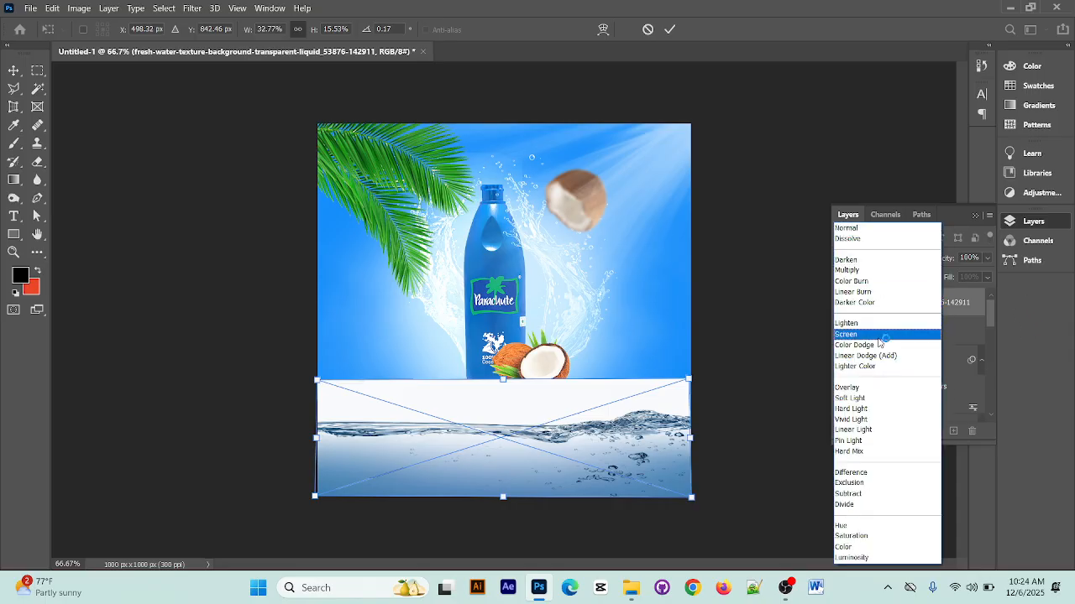
click(879, 337)
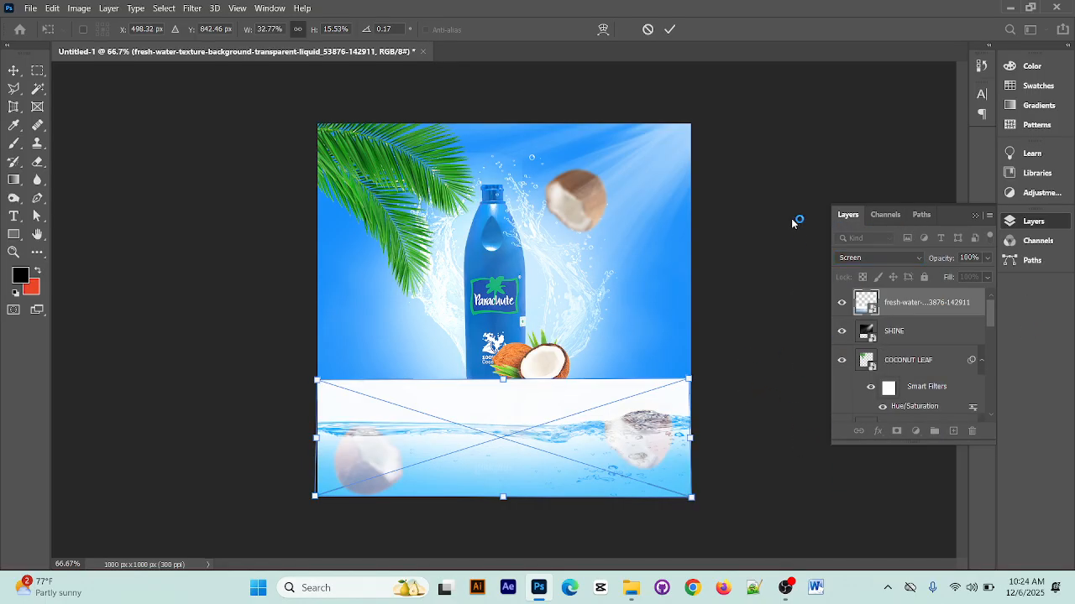
click(669, 30)
click(792, 380)
click(531, 429)
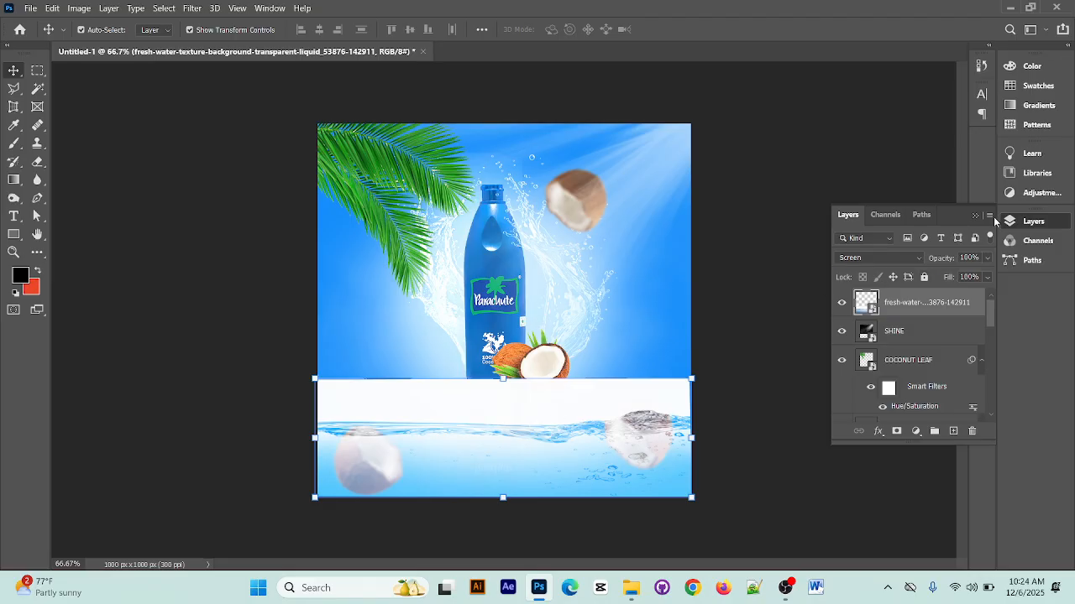
click(915, 259)
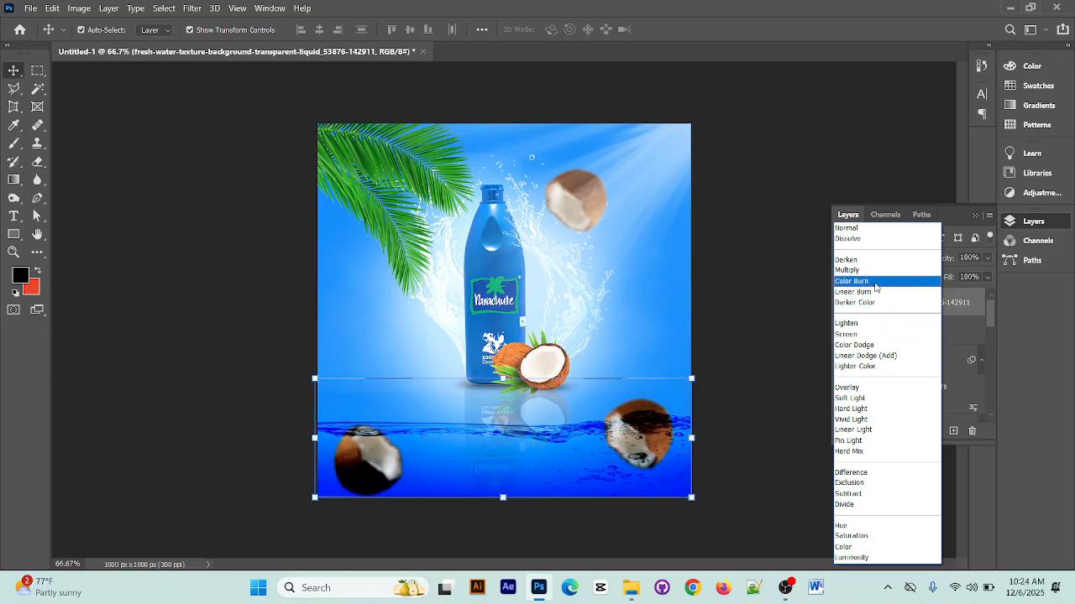
click(873, 159)
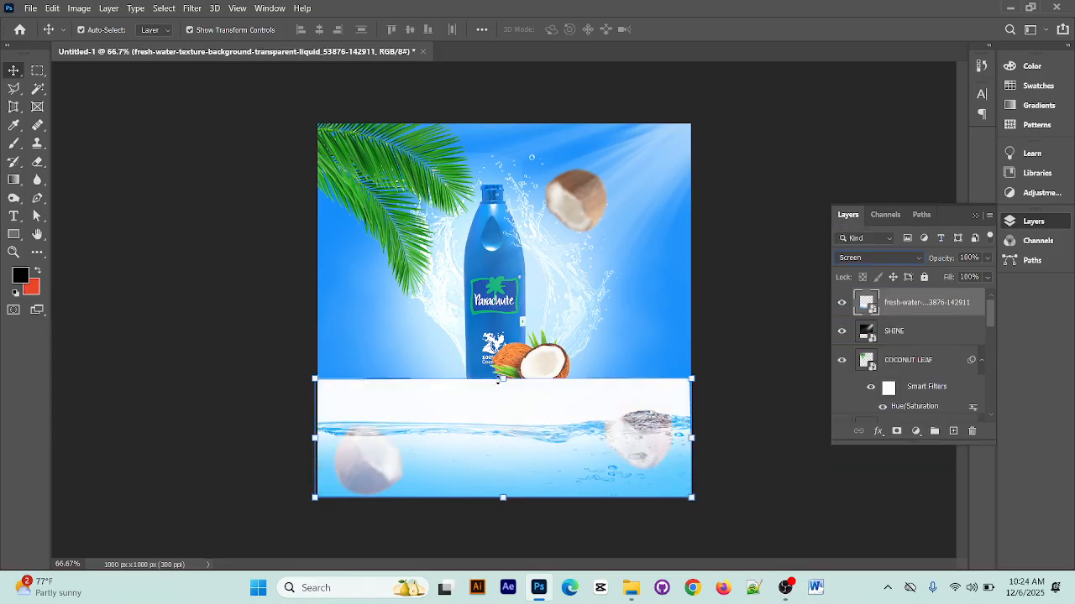
Enlarge the fresh-water layer to about 51.82% by 24.65% at X 329, Y 791 px and set its blend mode to Color Burn
drag(502, 379, 502, 310)
drag(546, 451, 511, 453)
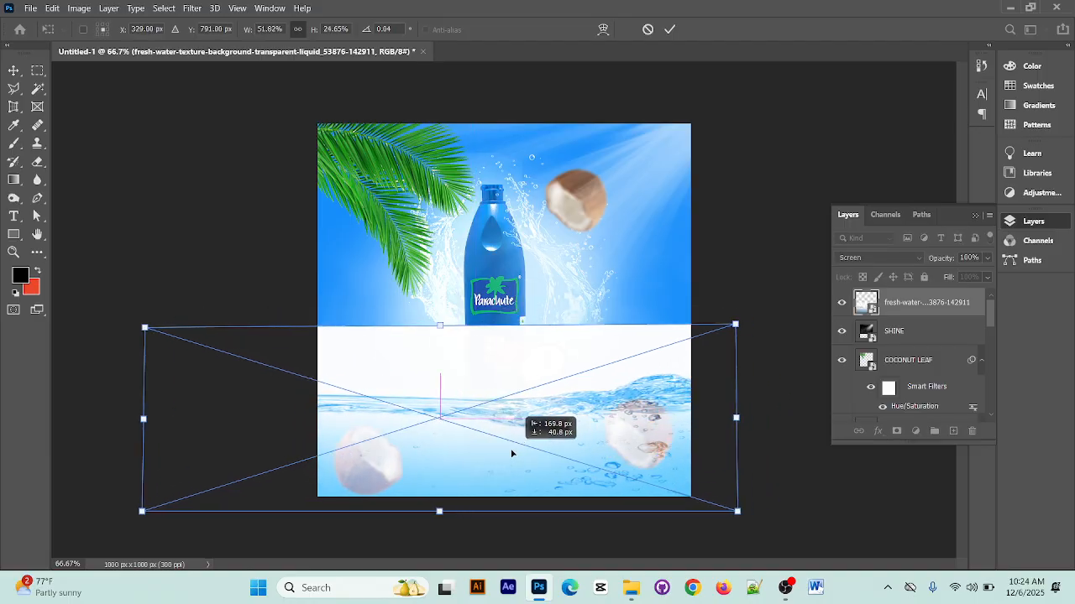
click(903, 264)
click(888, 284)
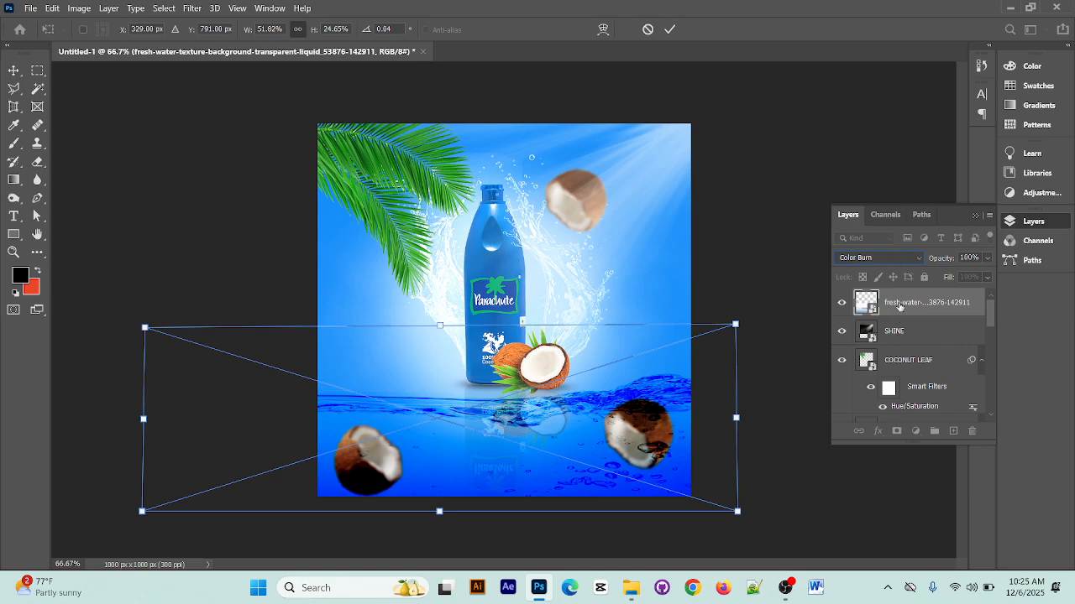
click(906, 260)
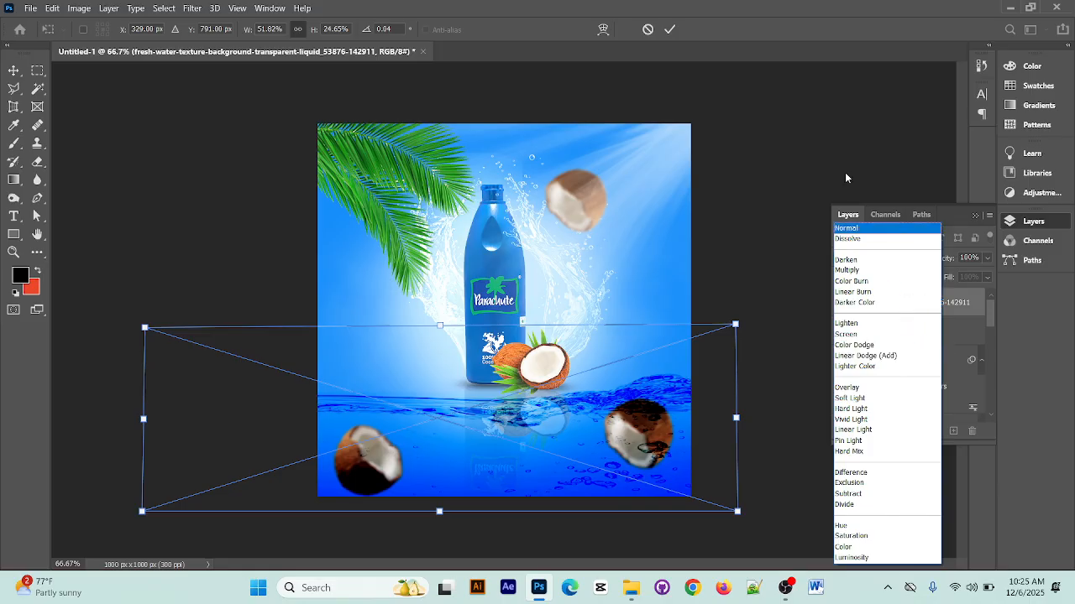
click(816, 155)
click(669, 29)
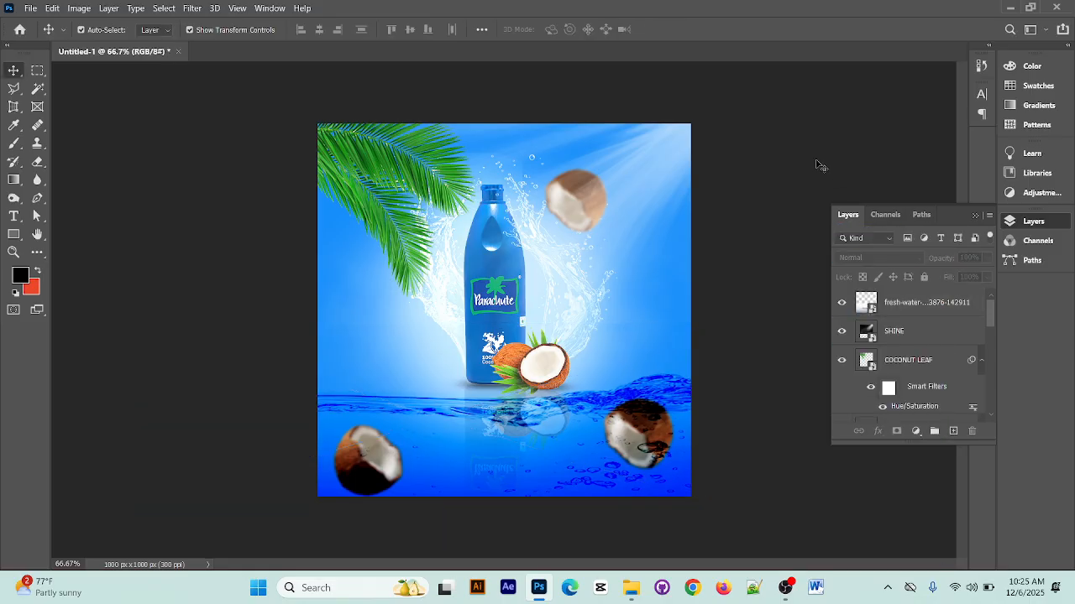
click(598, 482)
click(924, 260)
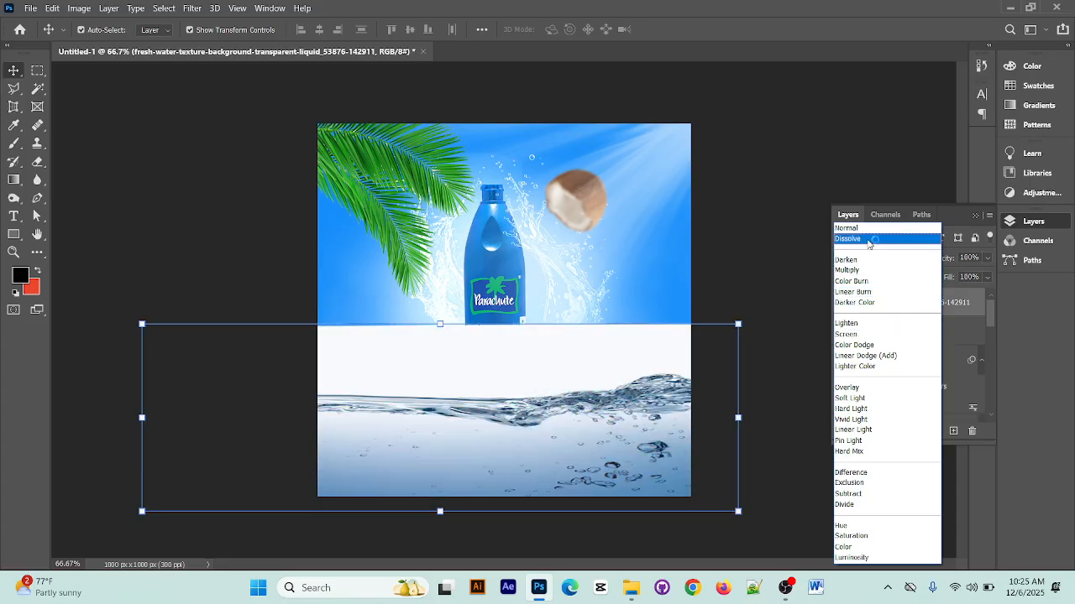
click(871, 282)
click(823, 189)
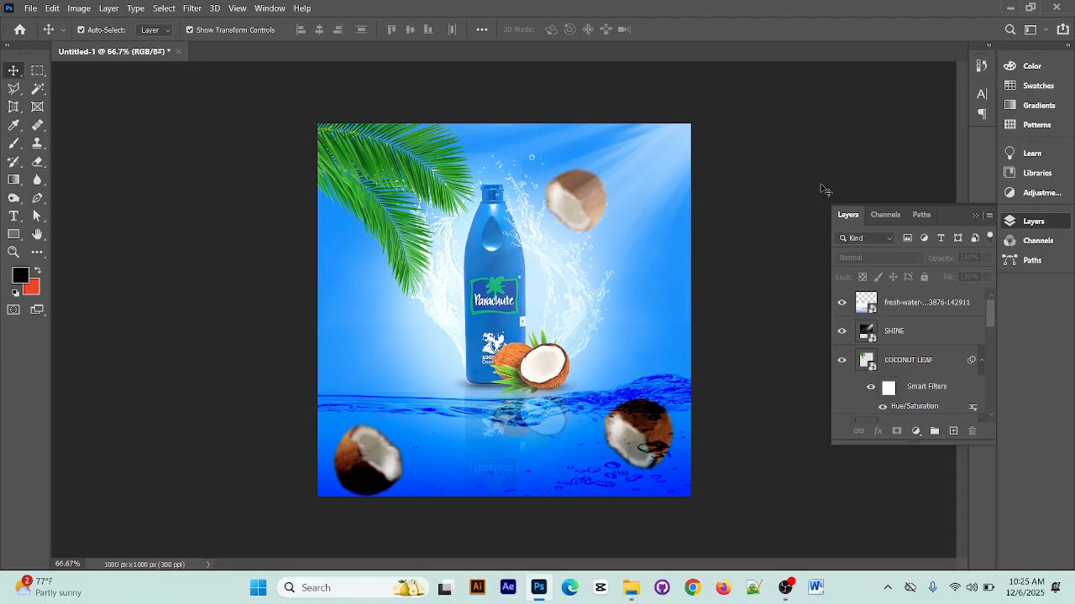
Enlarge the fresh-water layer to about 59.48% by 28.29% at X 329, Y 754 px, bringing the waterline up to the bottle's base
click(560, 452)
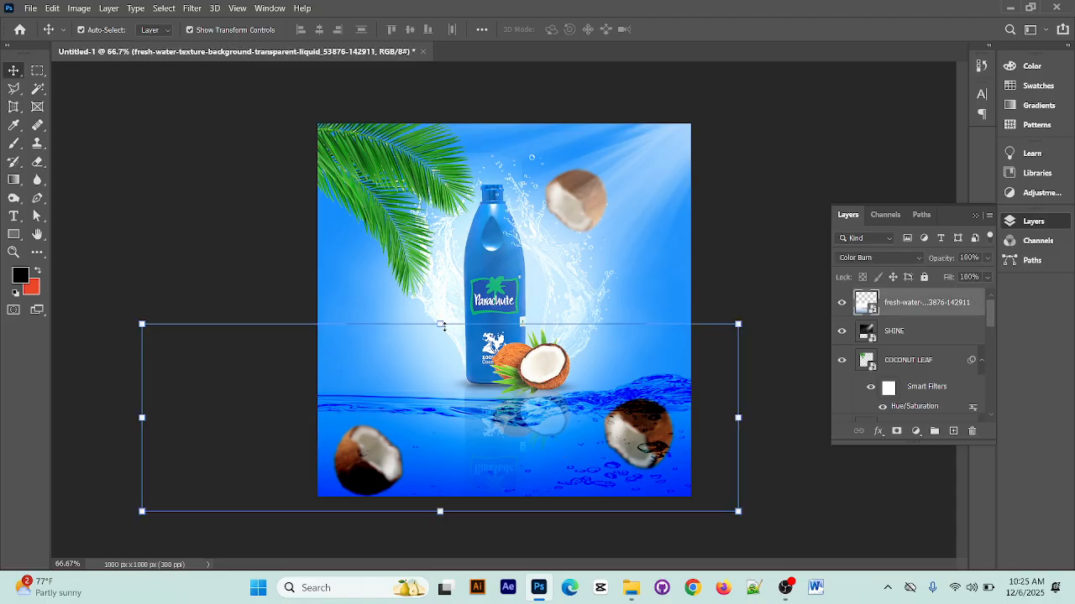
drag(440, 324, 442, 297)
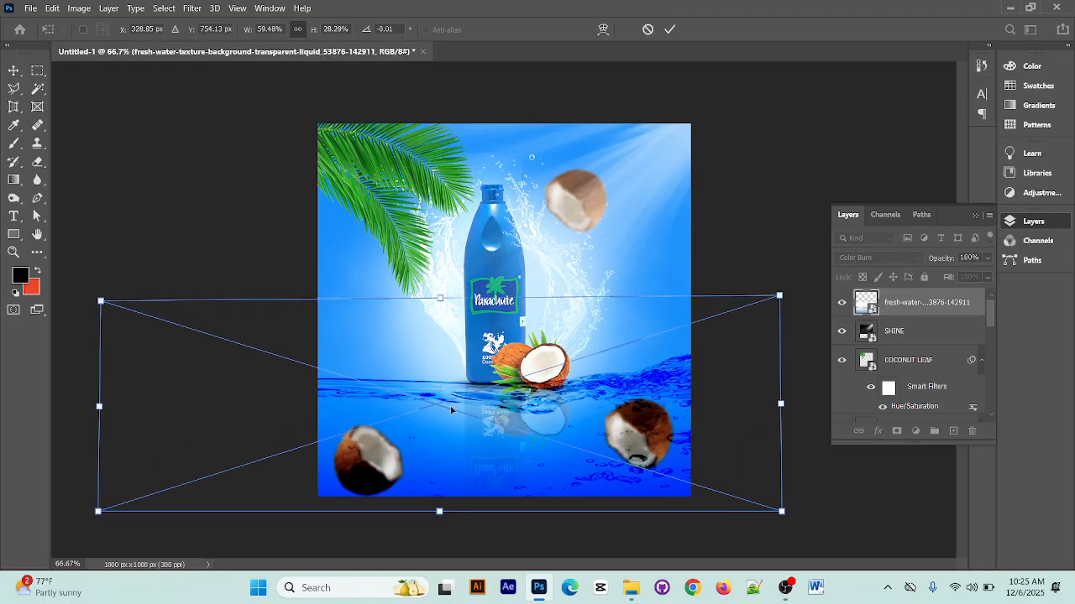
click(671, 30)
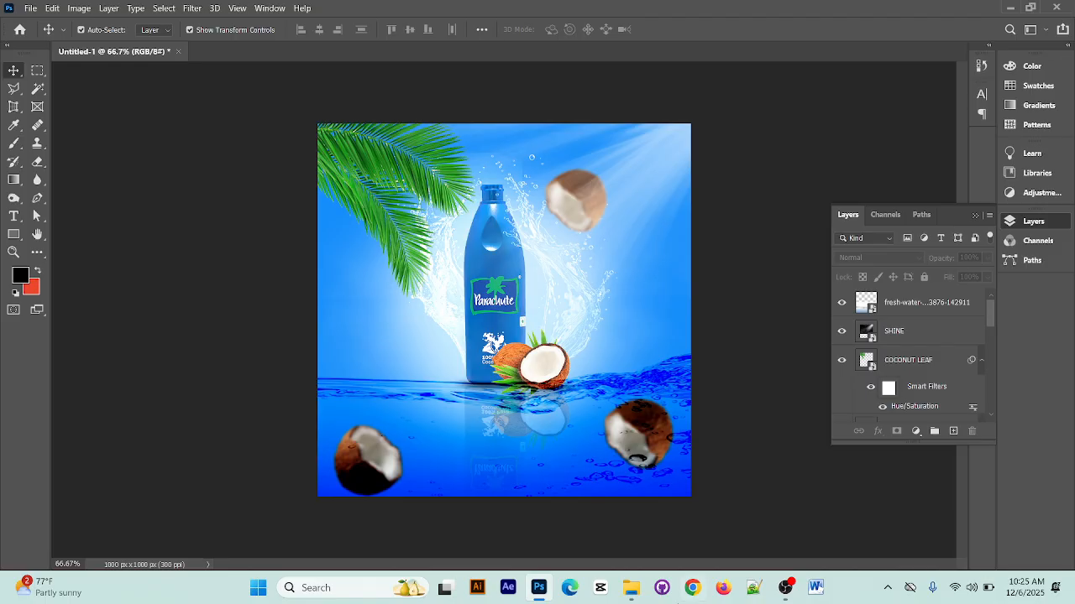
mouse_move(790, 575)
click(975, 215)
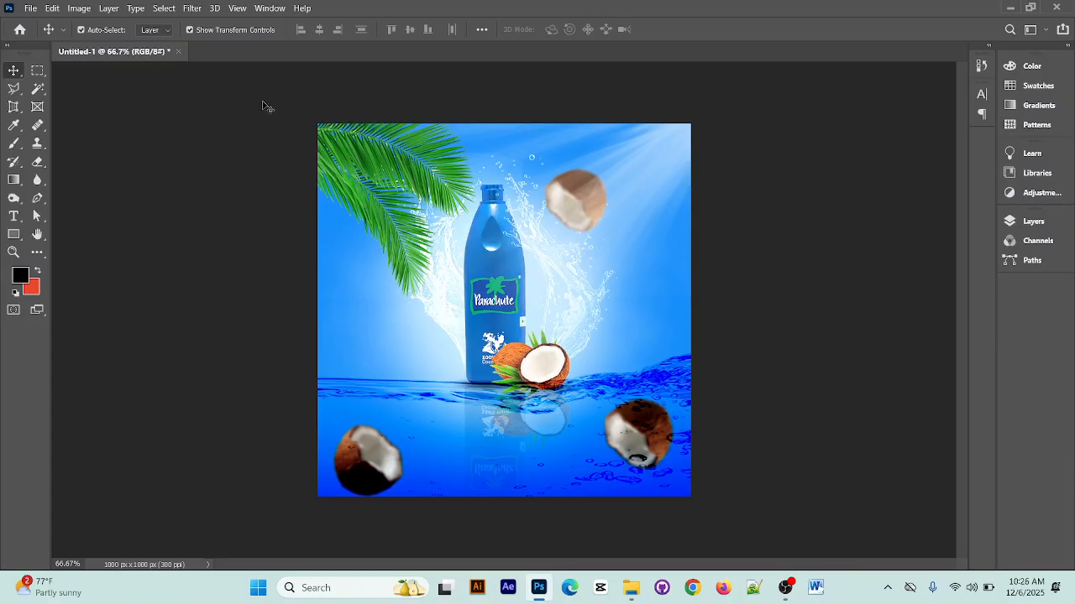
Start saving the design and create a new folder named ghrfh on the Desktop as the save location
click(30, 8)
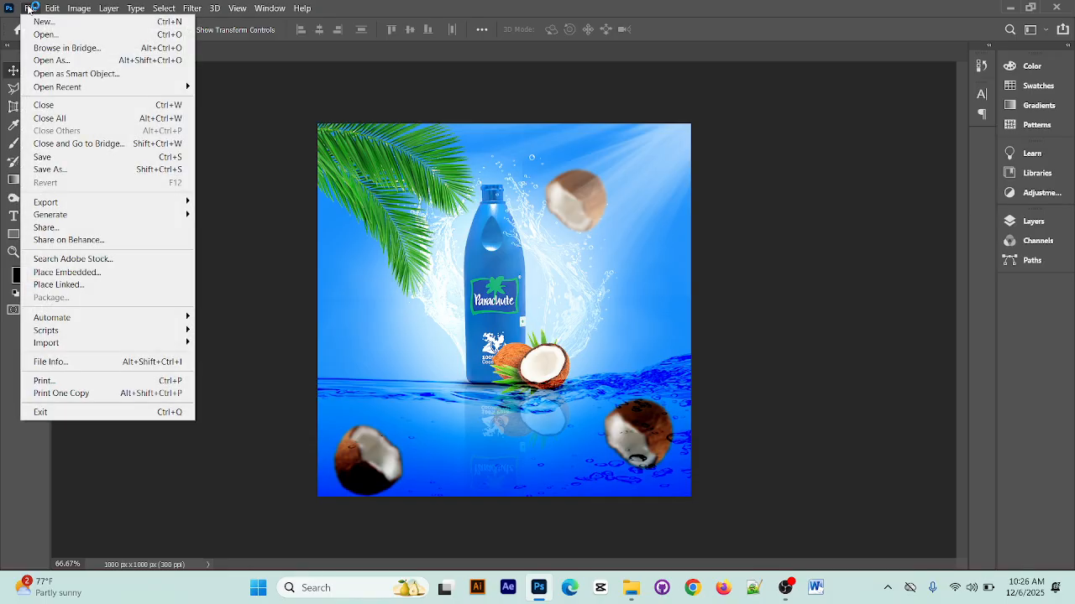
click(70, 157)
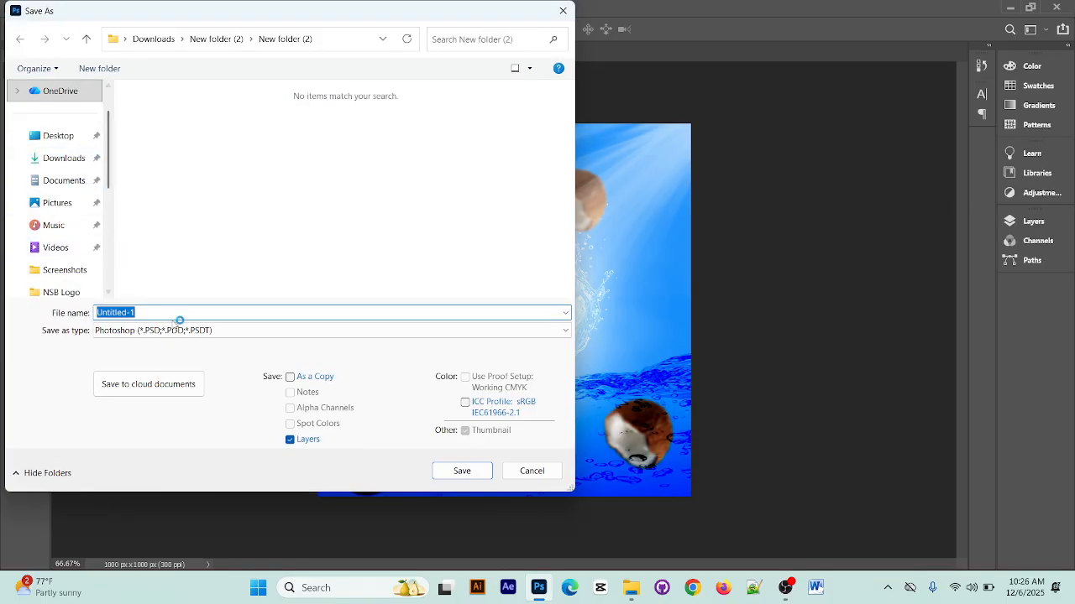
click(58, 136)
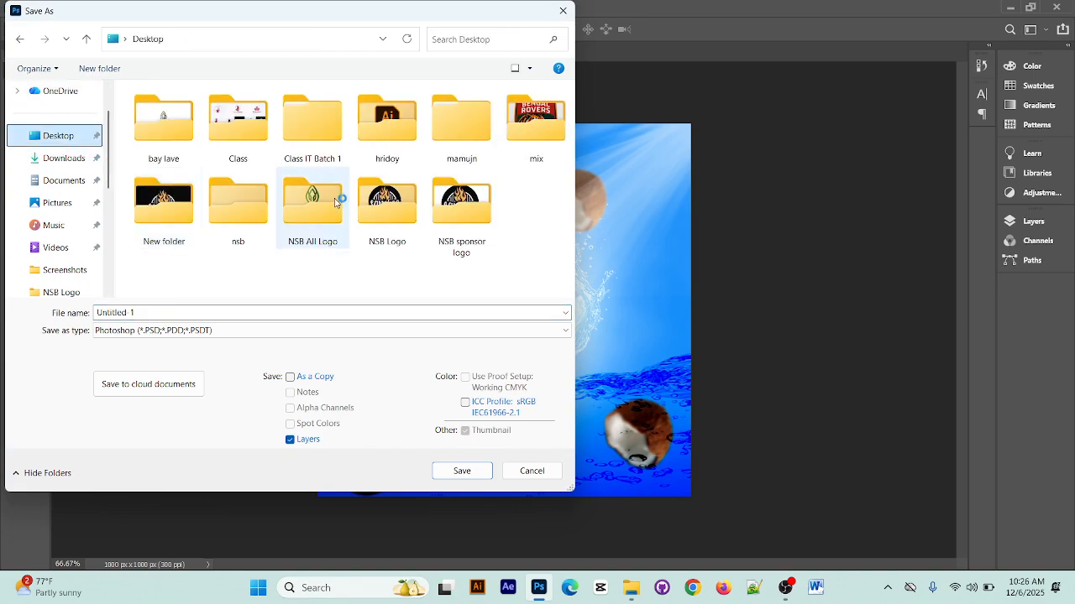
right_click(528, 211)
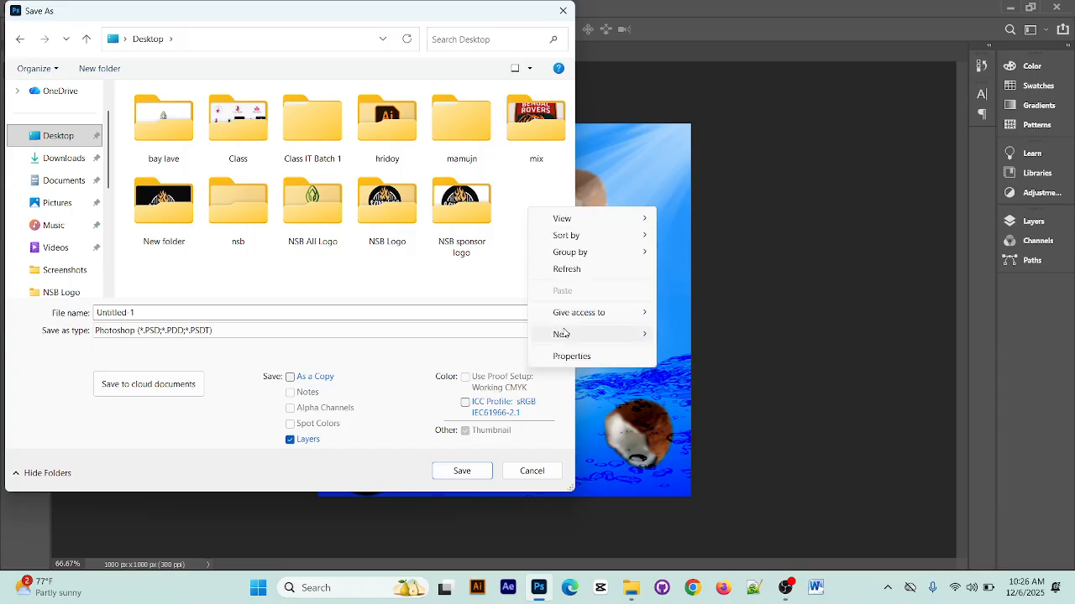
mouse_move(580, 334)
click(701, 335)
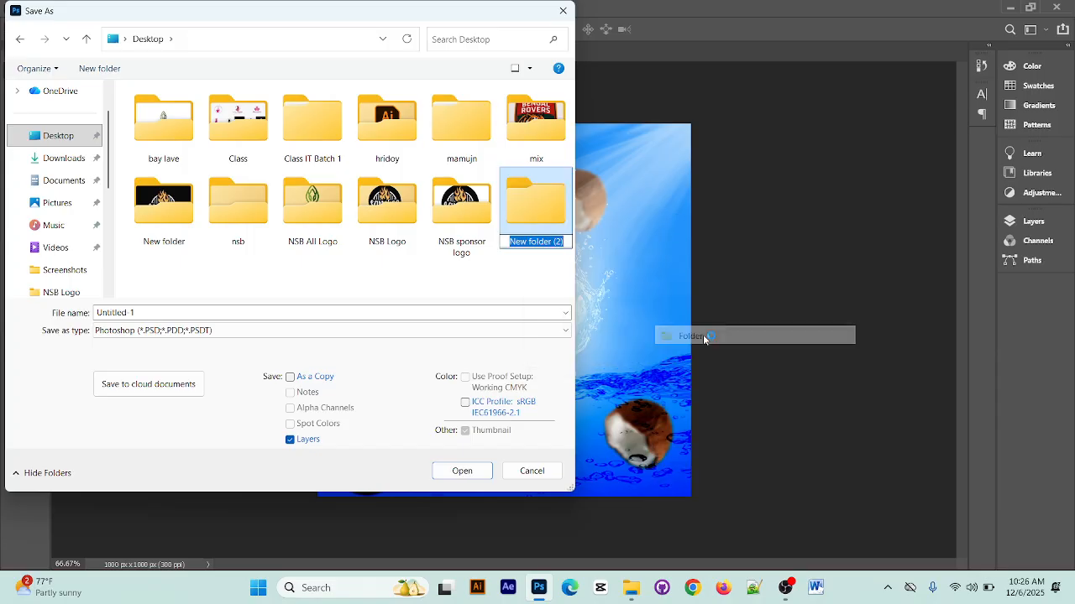
text(ghrfh)
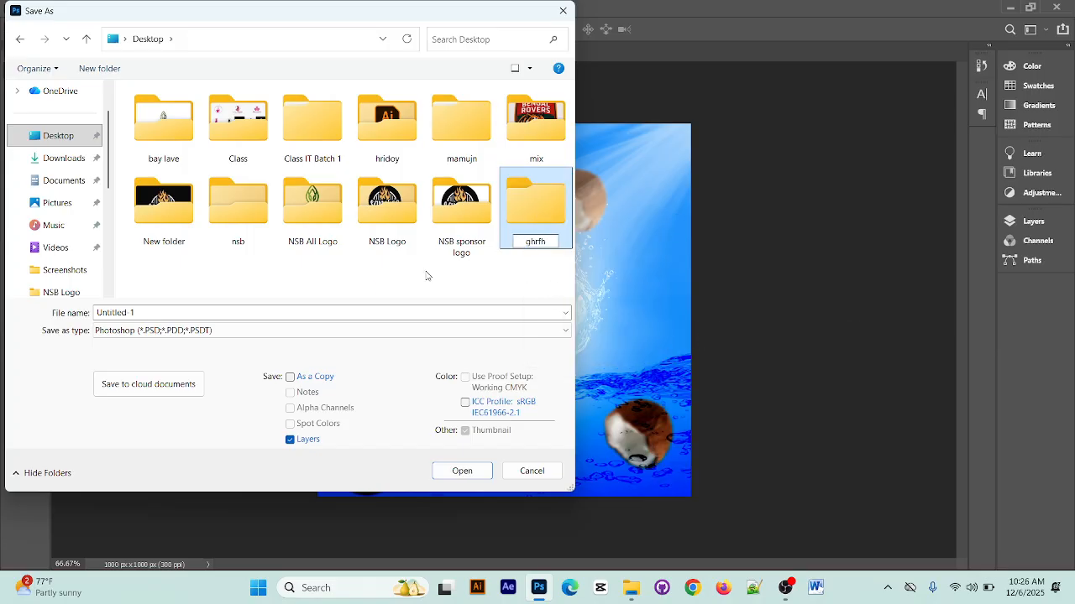
click(364, 284)
click(528, 221)
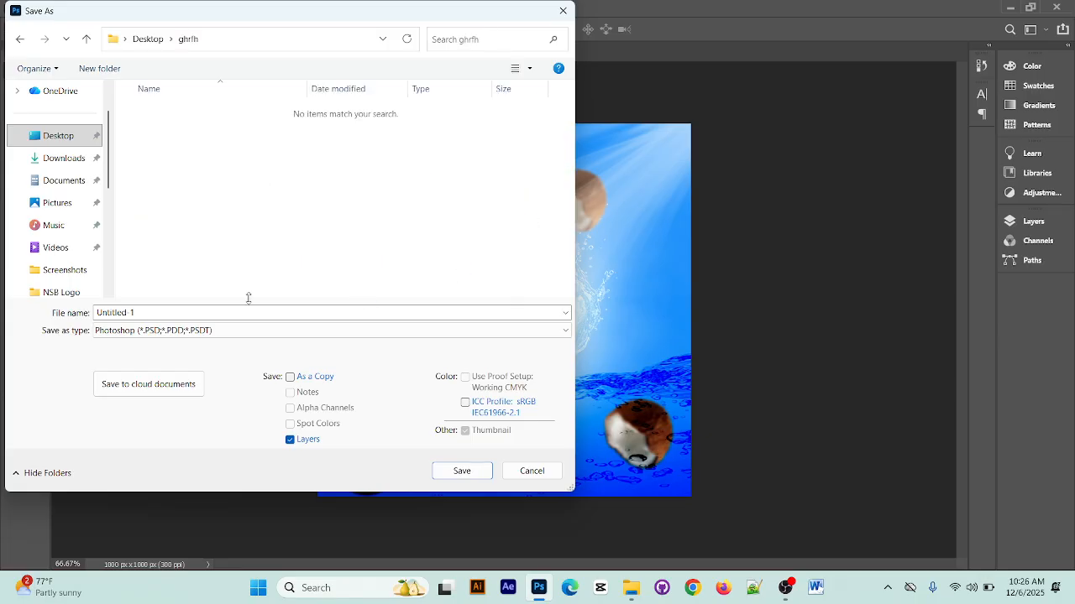
Save the design in the ghrfh folder as a Photoshop PSD file named job 3
click(153, 312)
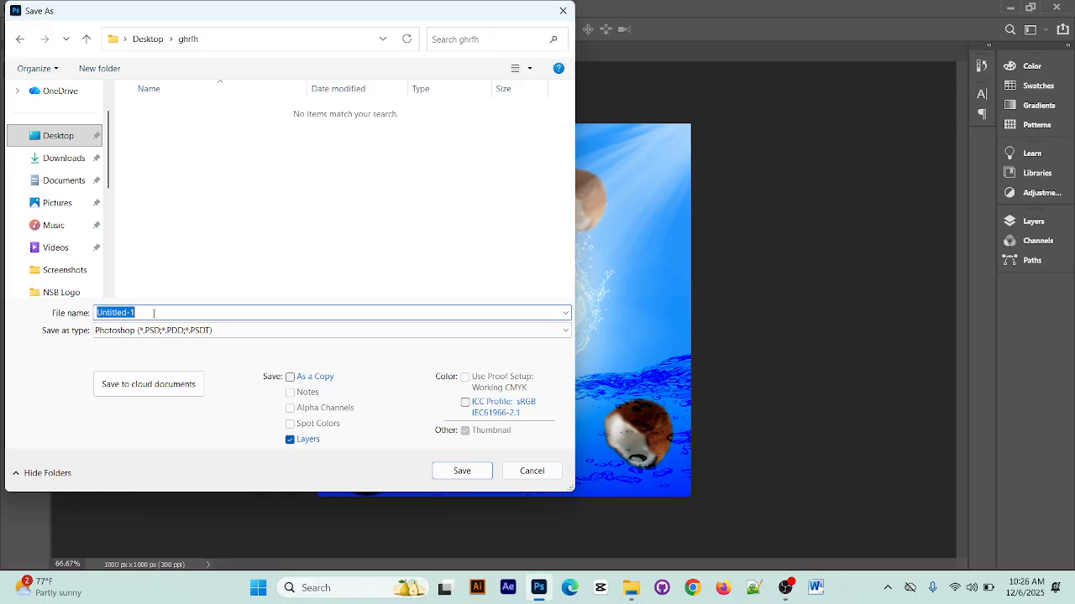
text(job)
key(BackSpace)
key(BackSpace)
key(BackSpace)
text(job 1)
click(463, 471)
click(683, 158)
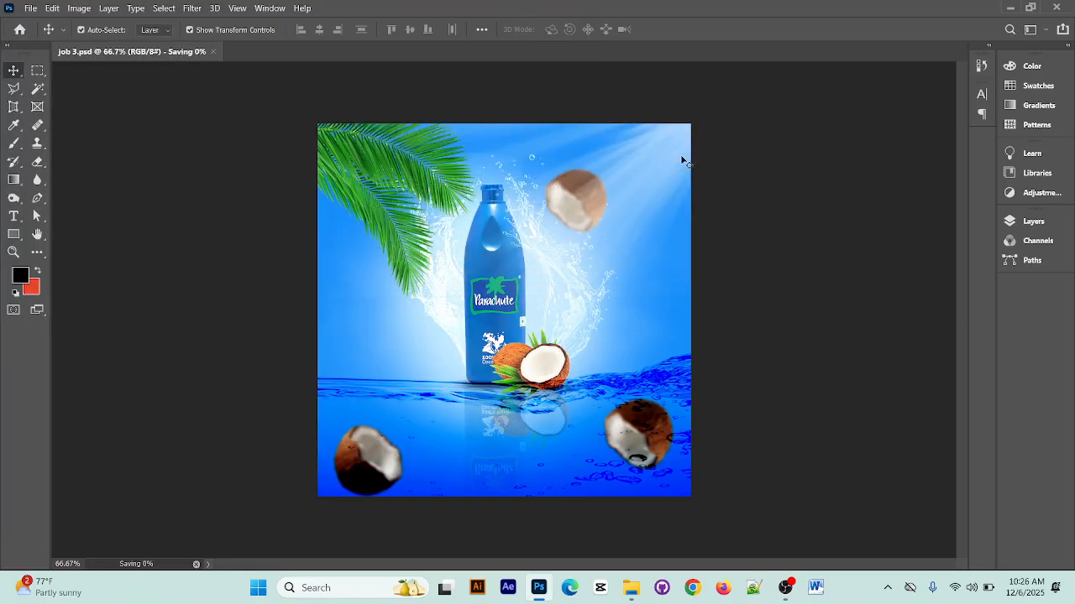
Look through the file formats offered by Save As for job 3 and cancel the save
click(30, 8)
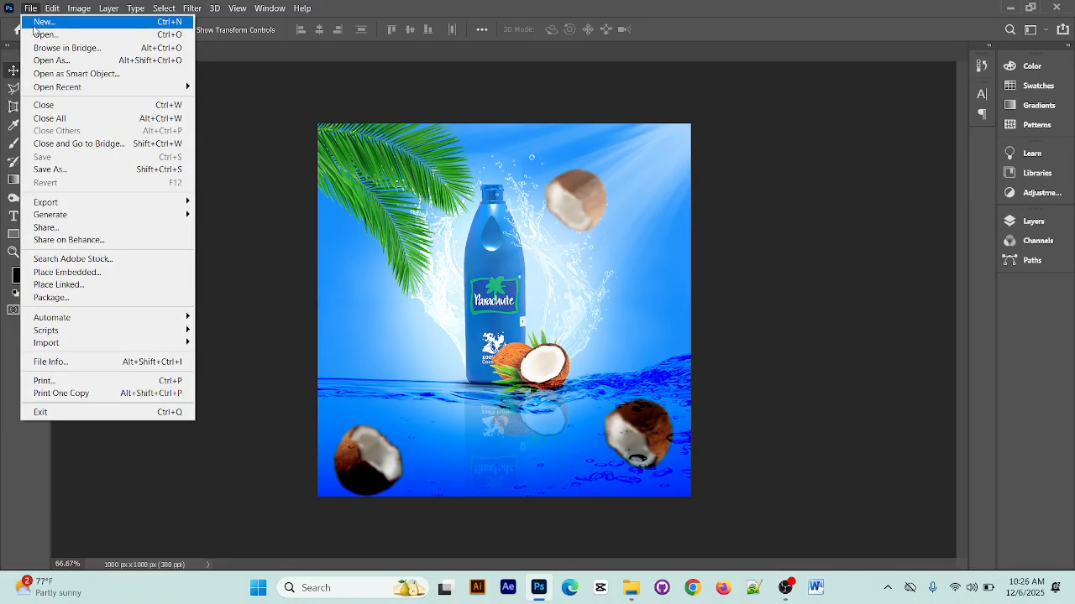
click(81, 172)
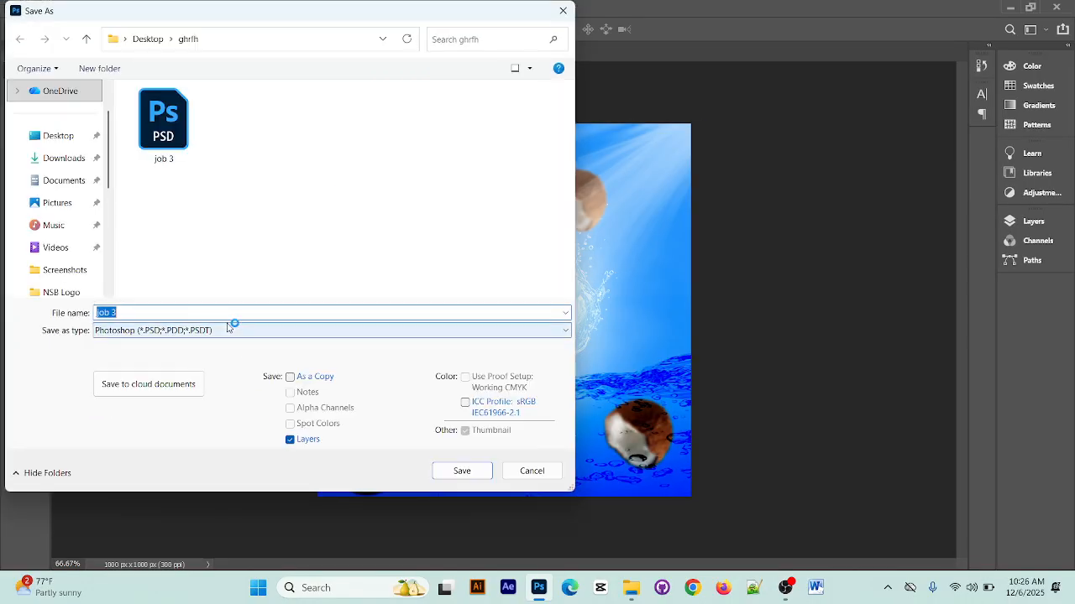
click(233, 332)
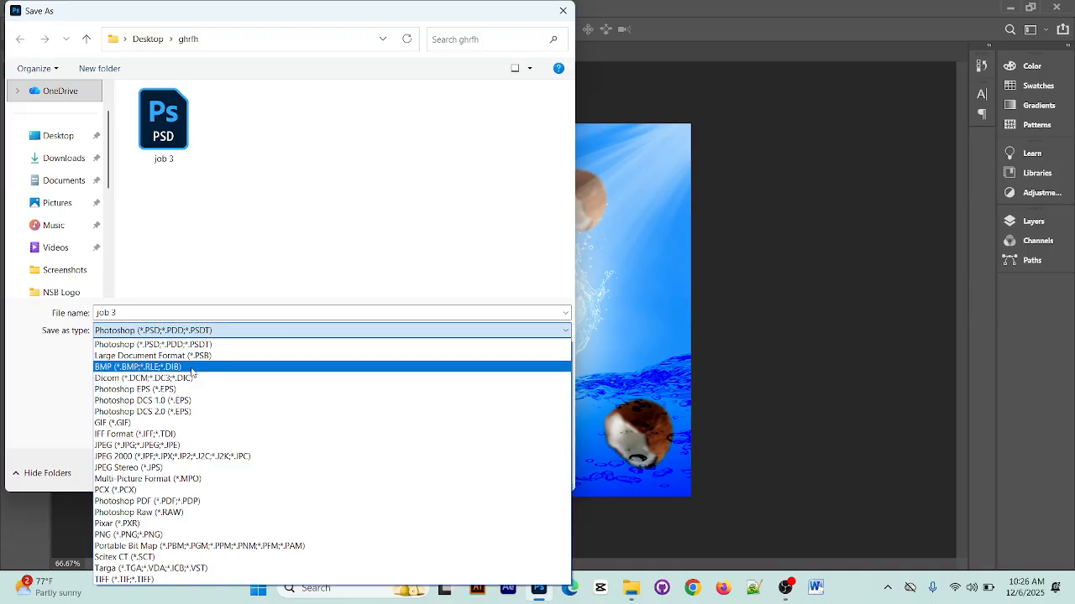
click(560, 11)
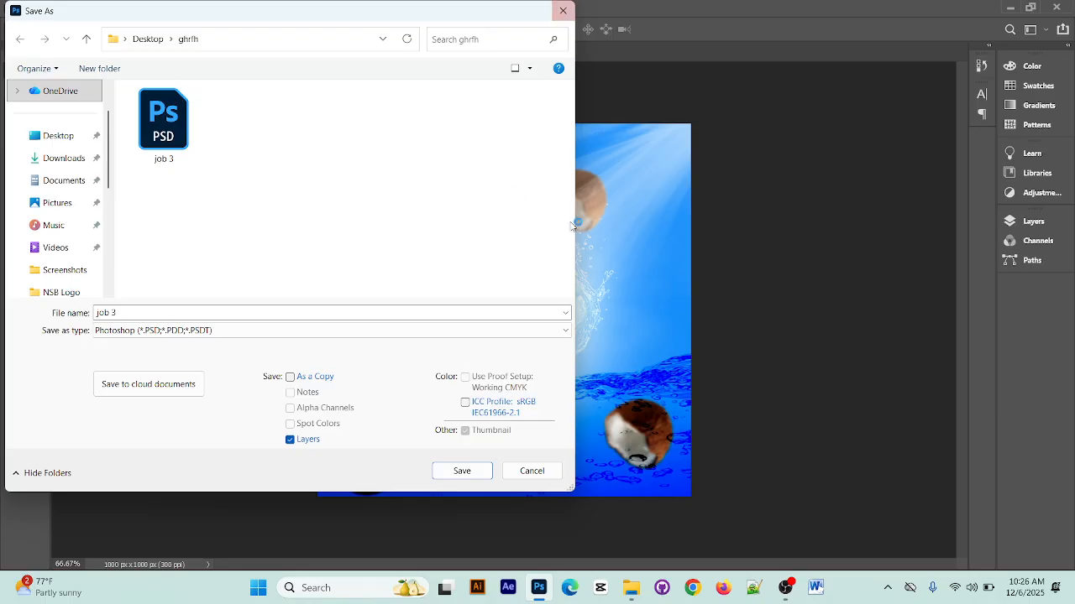
click(531, 470)
Look through the presets offered by Save for Web (Legacy) for the job 3 design and cancel the export
click(30, 8)
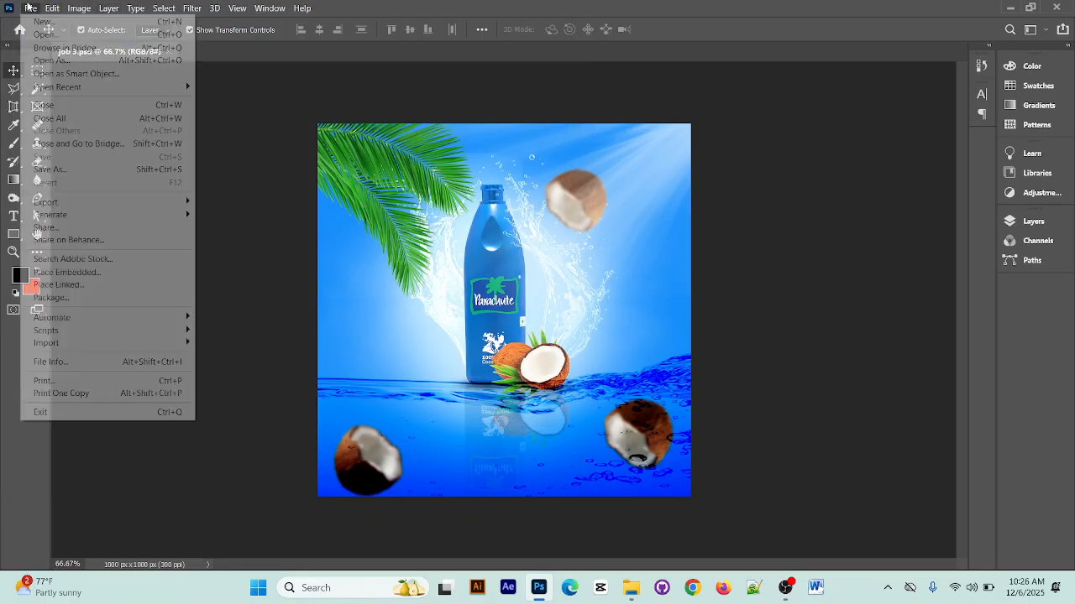
mouse_move(60, 202)
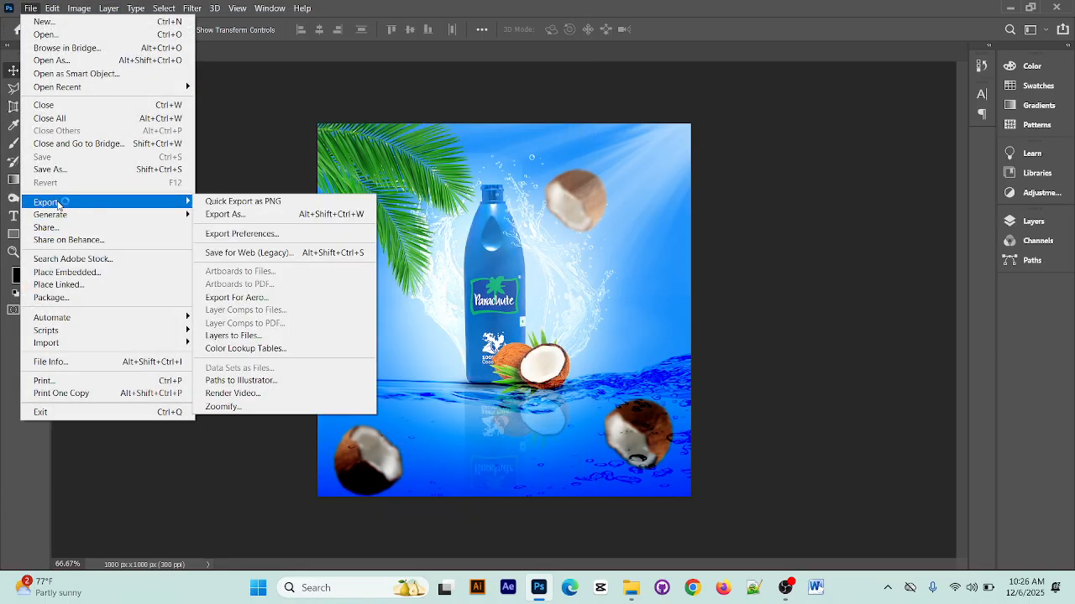
click(282, 254)
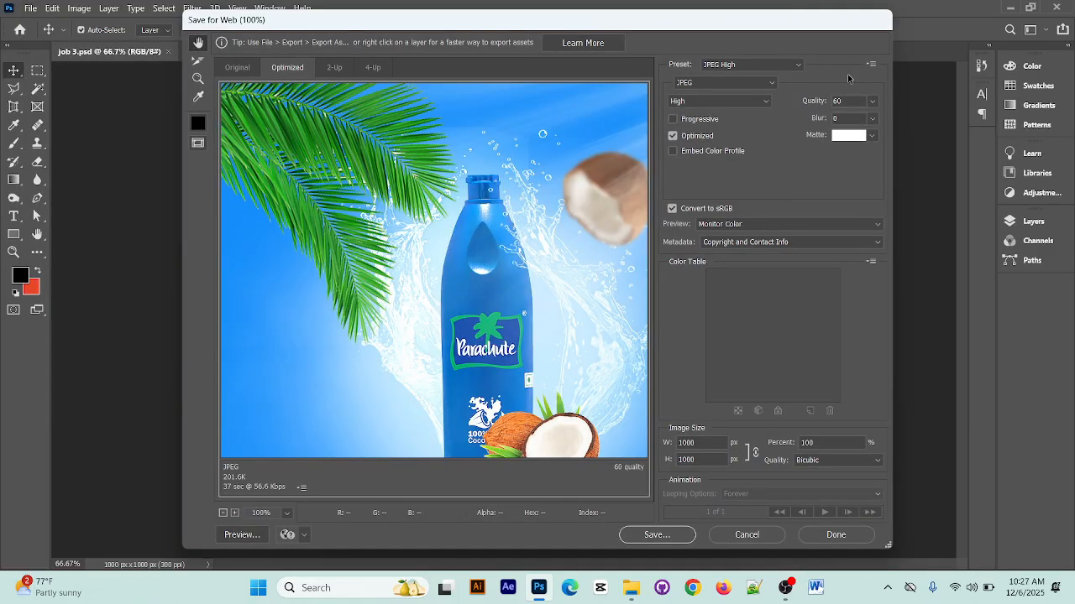
click(756, 65)
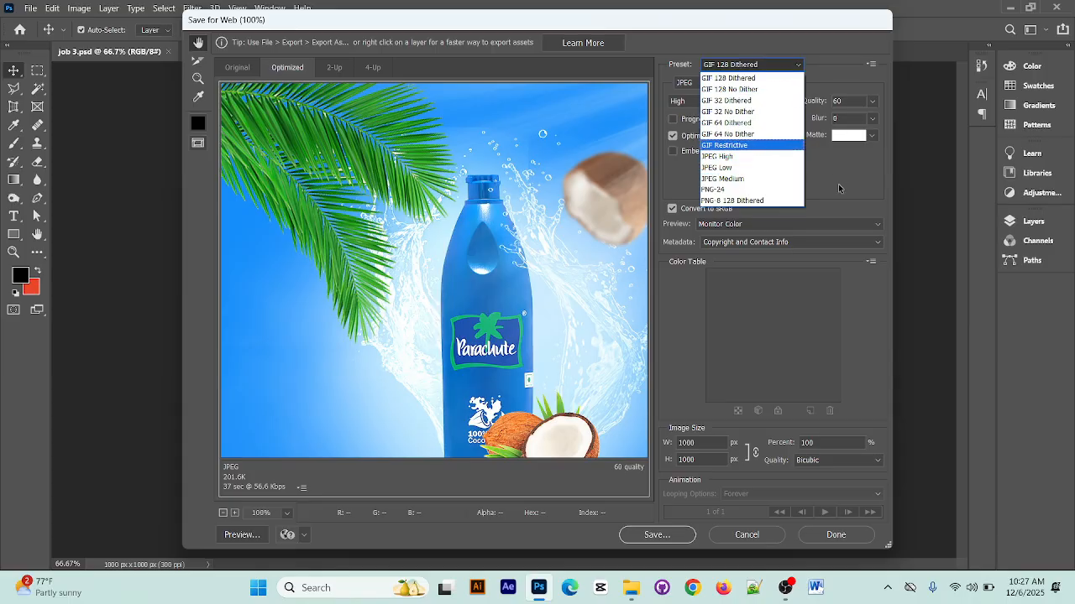
click(918, 240)
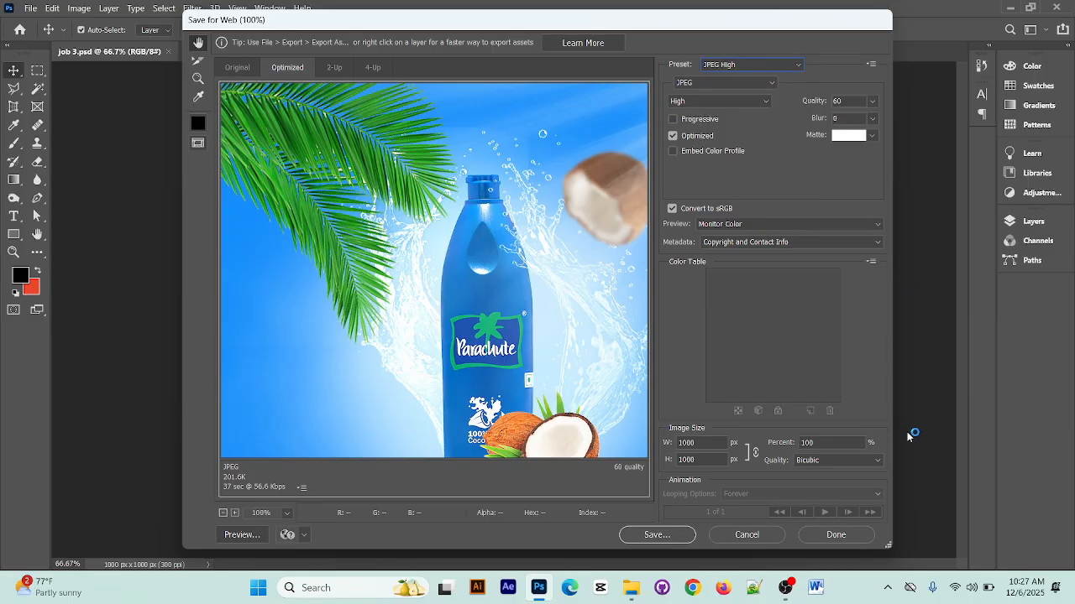
click(743, 537)
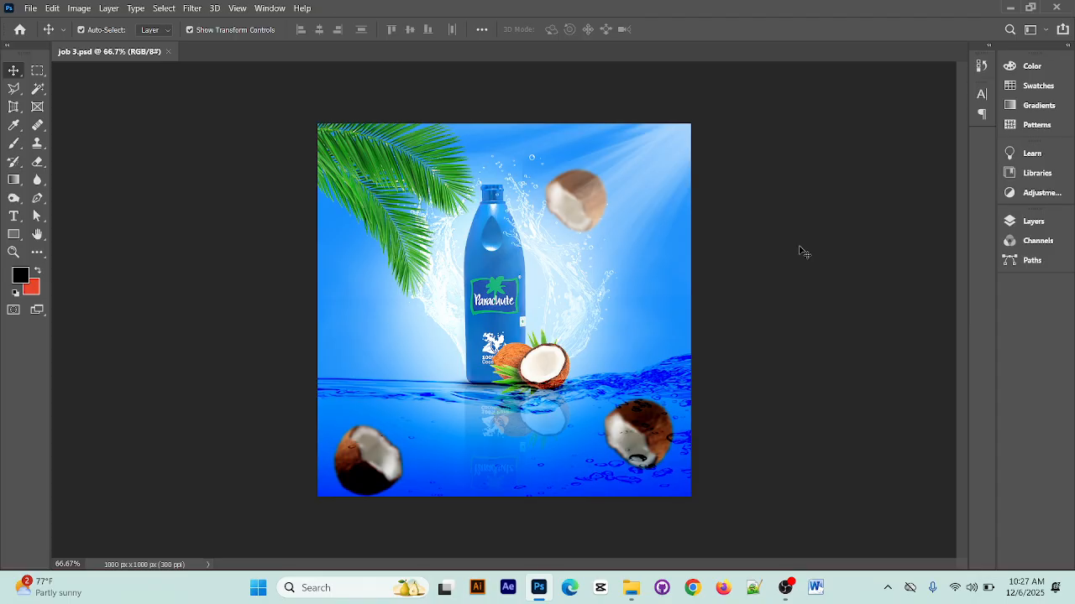
click(30, 7)
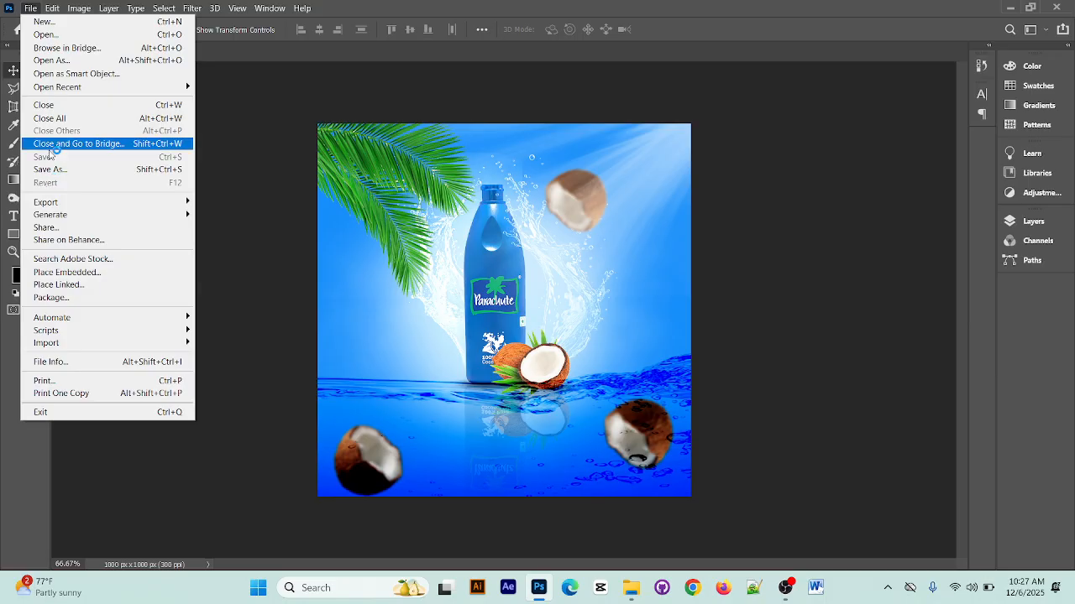
click(786, 470)
click(786, 587)
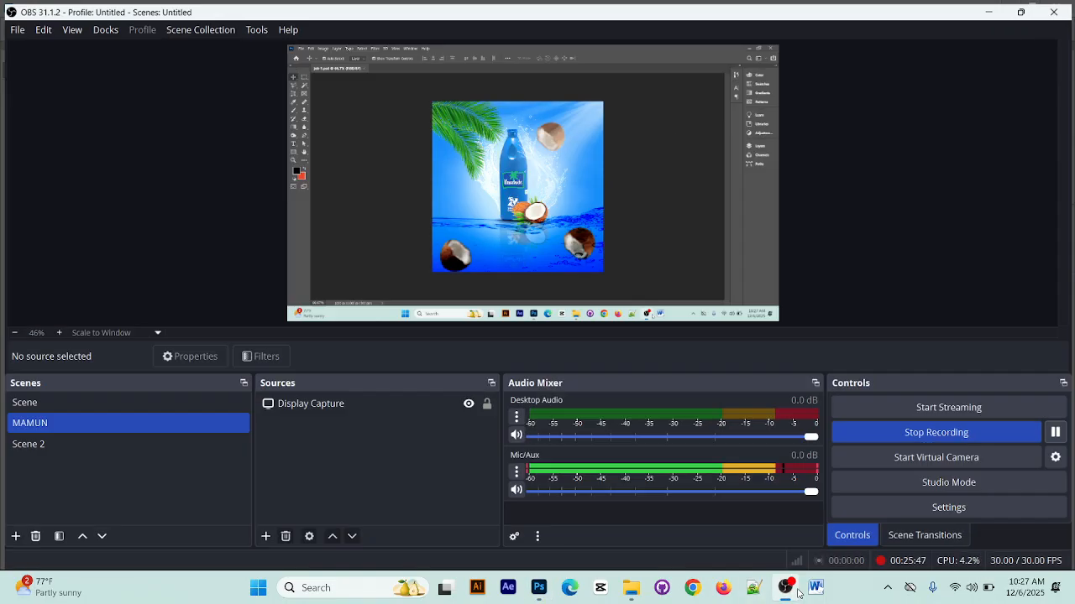